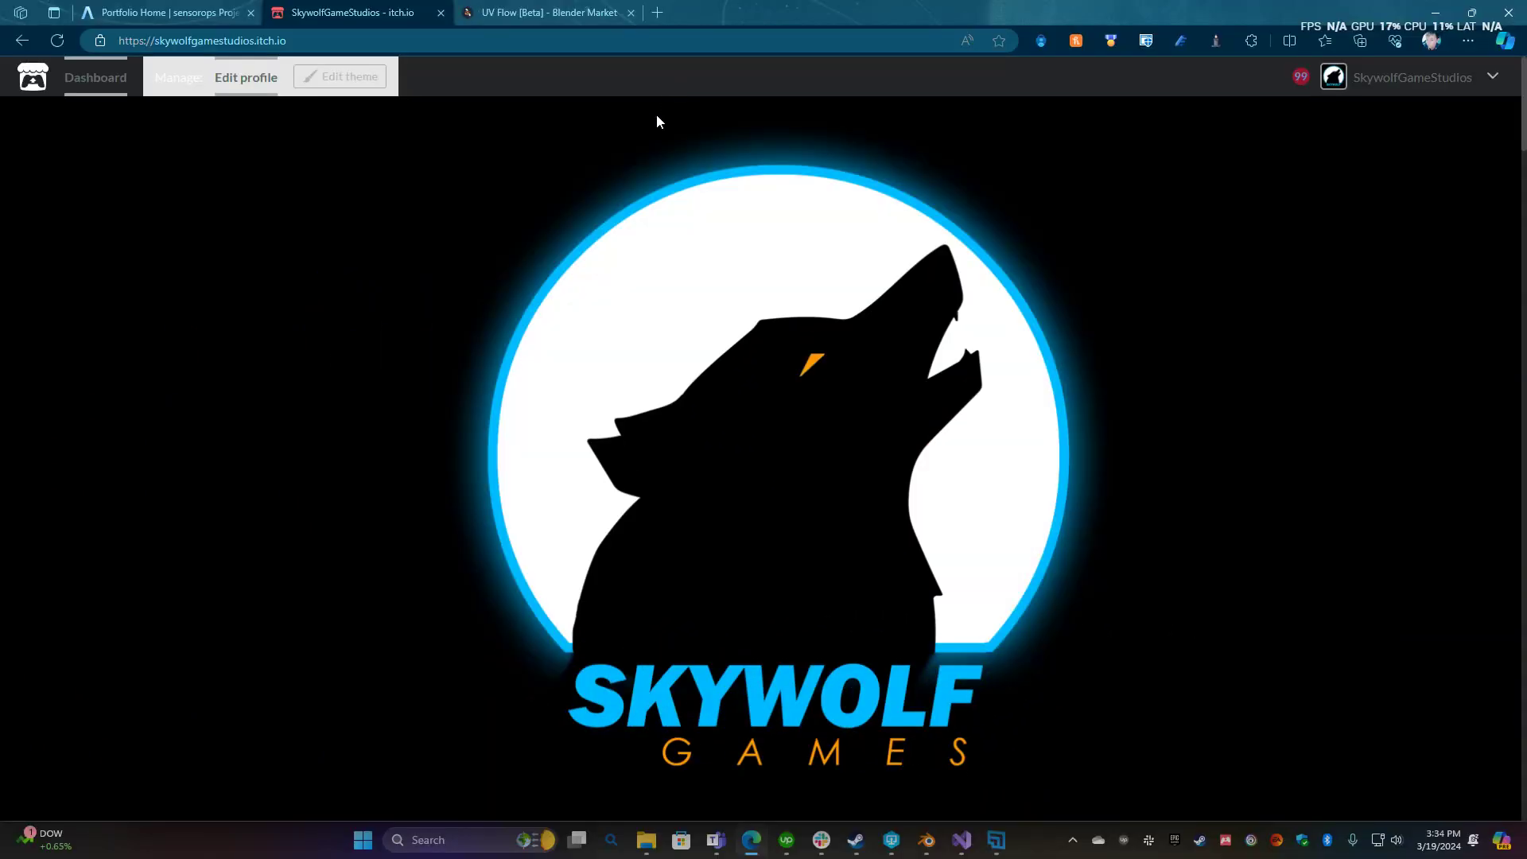
Look over the SkywolfGameStudios itch.io profile and open the Barko & The Lost Bone game page
{"action": "scroll", "coordinate": [712, 350], "scroll_direction": "down", "scroll_amount": 5}
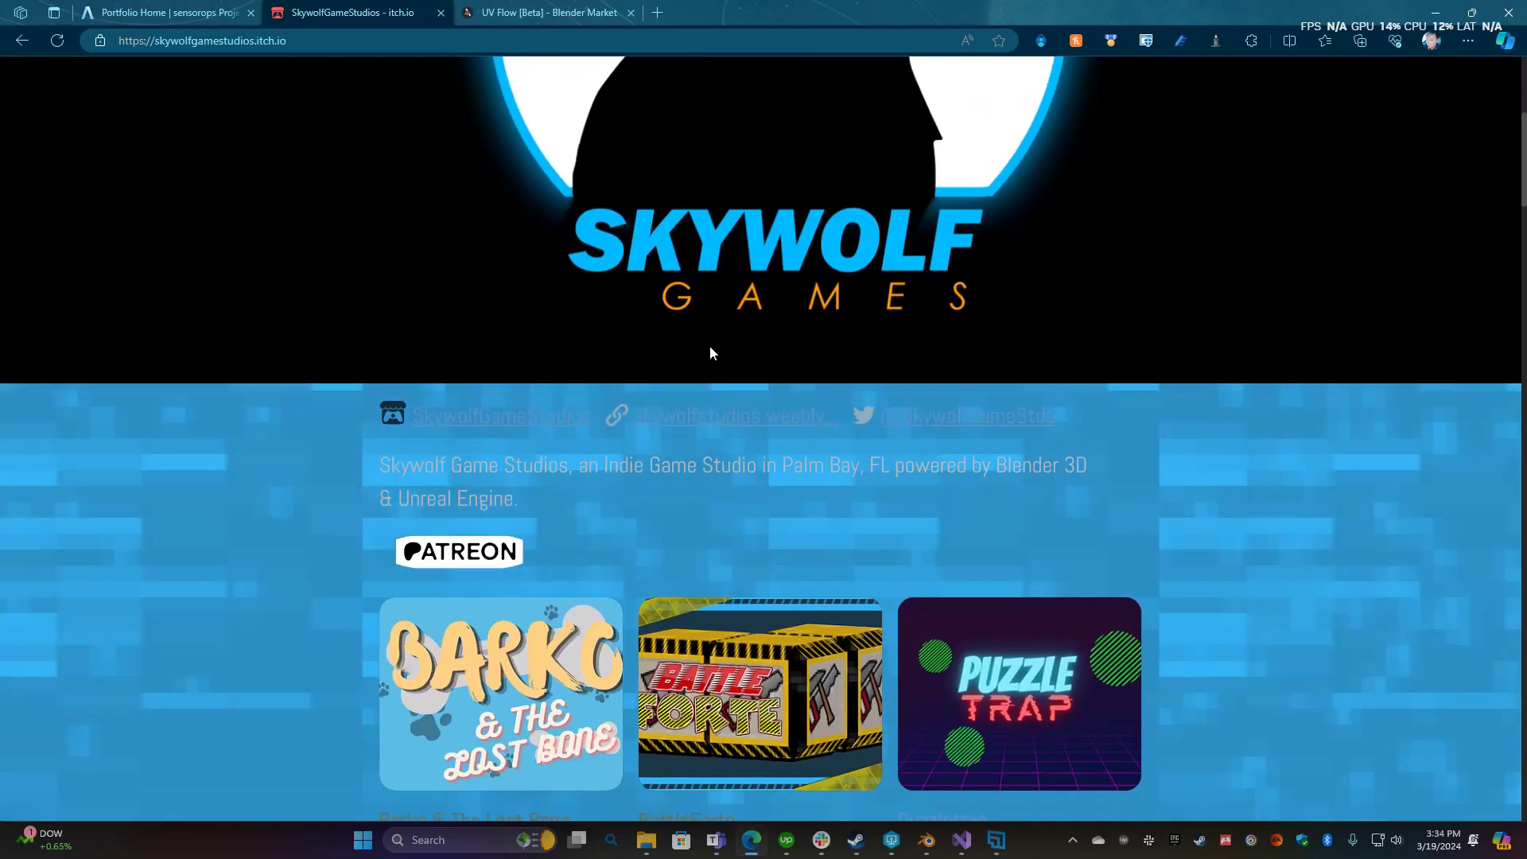
{"action": "scroll", "coordinate": [723, 318], "scroll_direction": "up", "scroll_amount": 6}
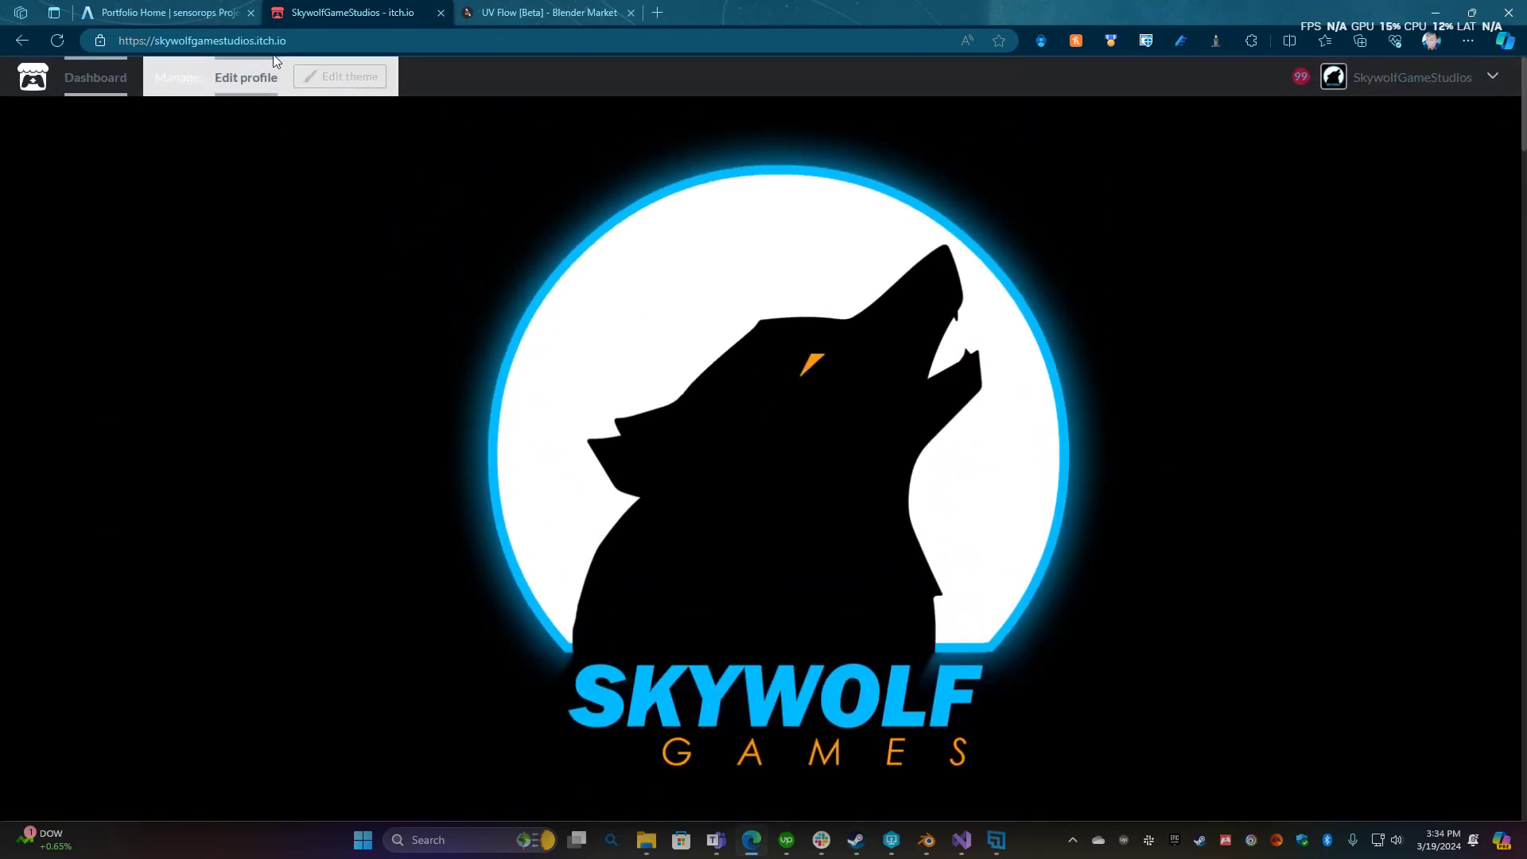
{"action": "scroll", "coordinate": [537, 352], "scroll_direction": "down", "scroll_amount": 6}
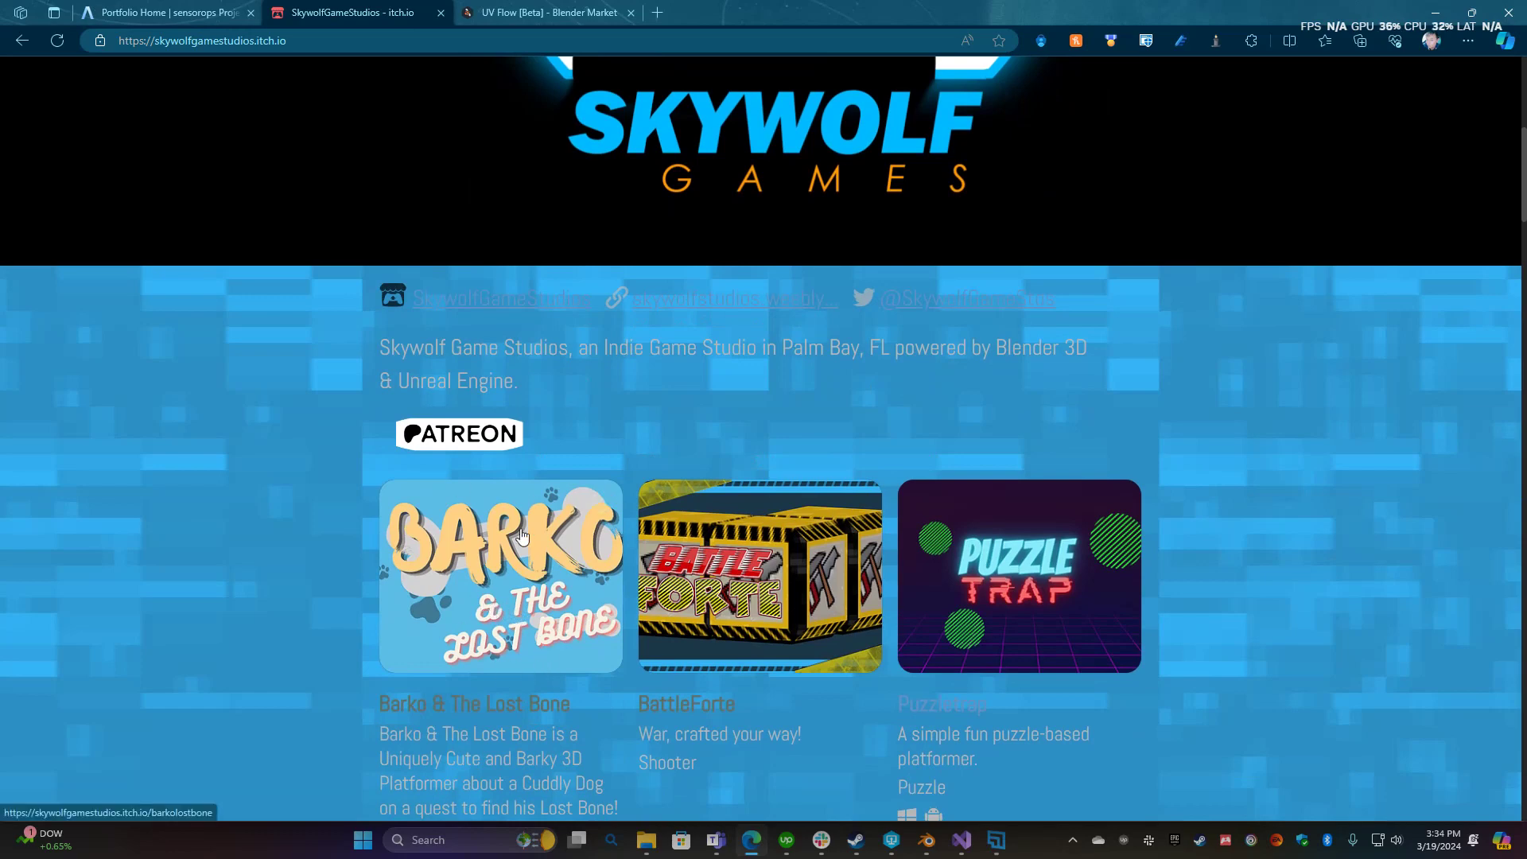
{"action": "left_click", "coordinate": [504, 609]}
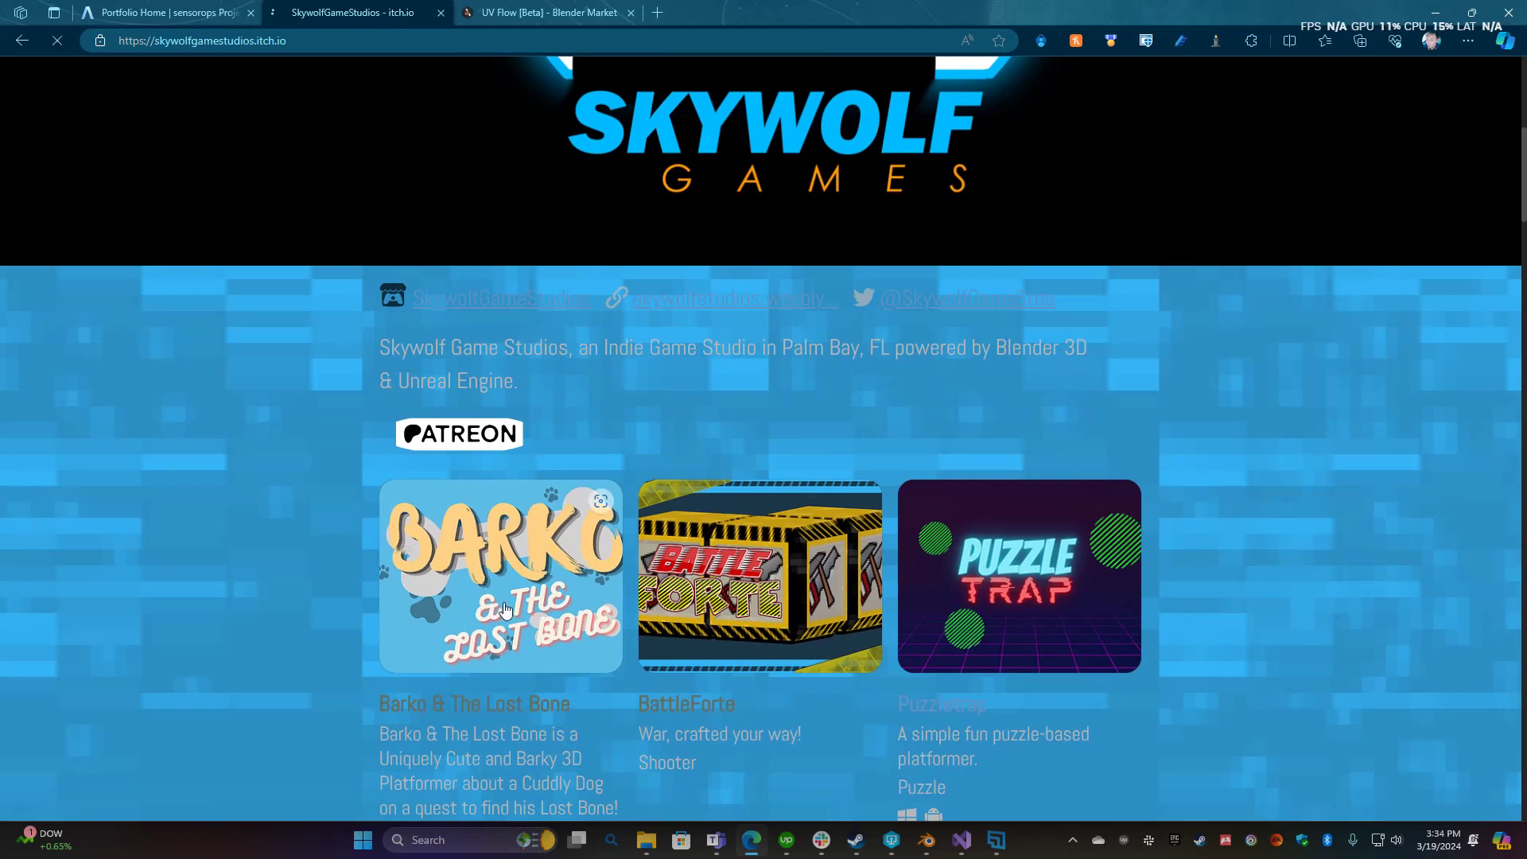
Look through the Barko & The Lost Bone page, examining its roadmap, development log and gallery of screenshots
{"action": "scroll", "coordinate": [919, 497], "scroll_direction": "down", "scroll_amount": 5}
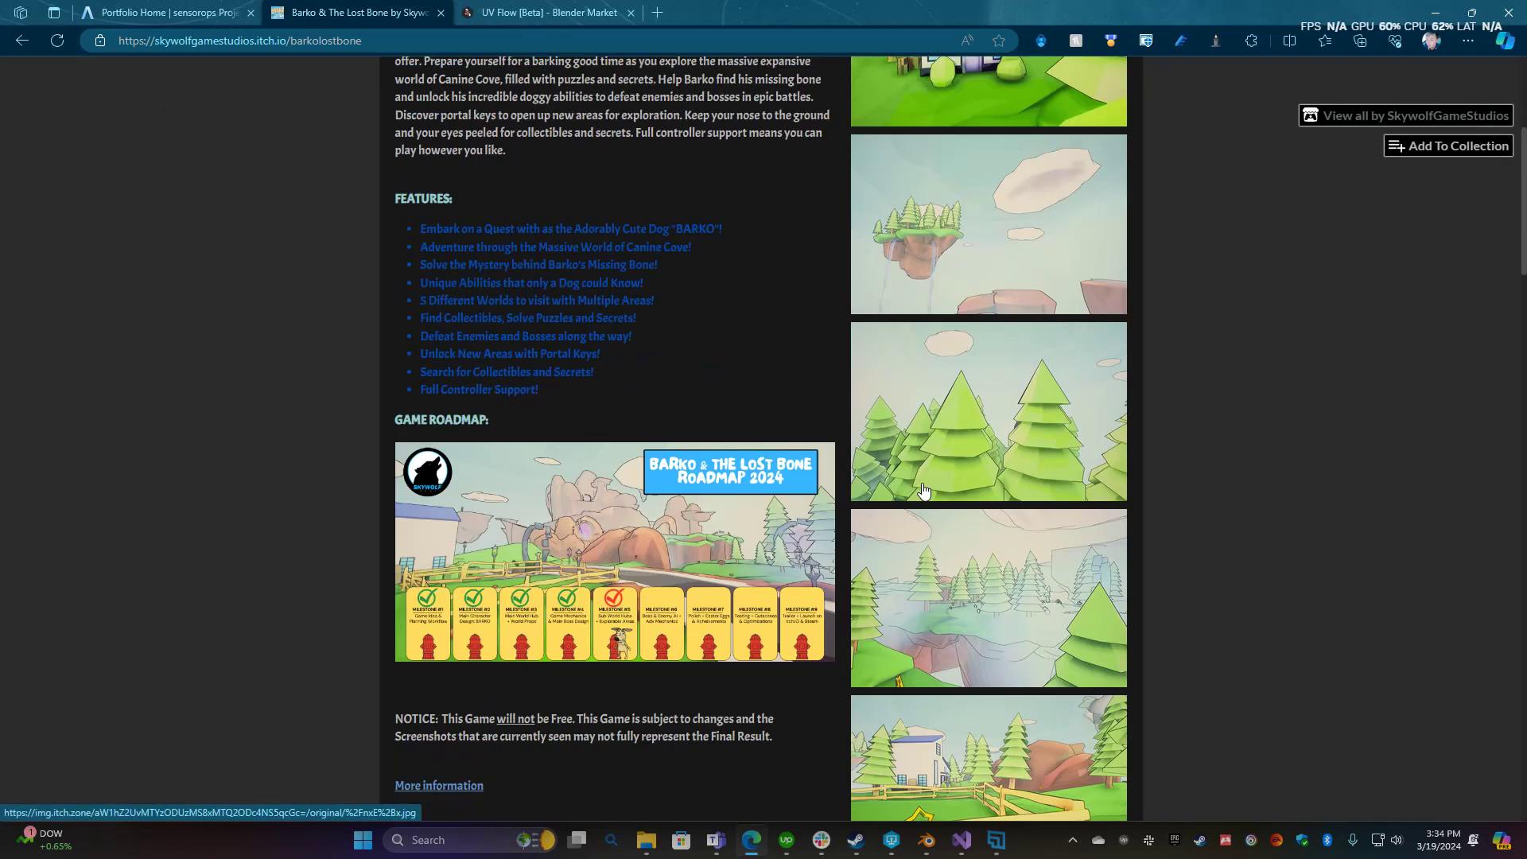
{"action": "scroll", "coordinate": [923, 491], "scroll_direction": "down", "scroll_amount": 5}
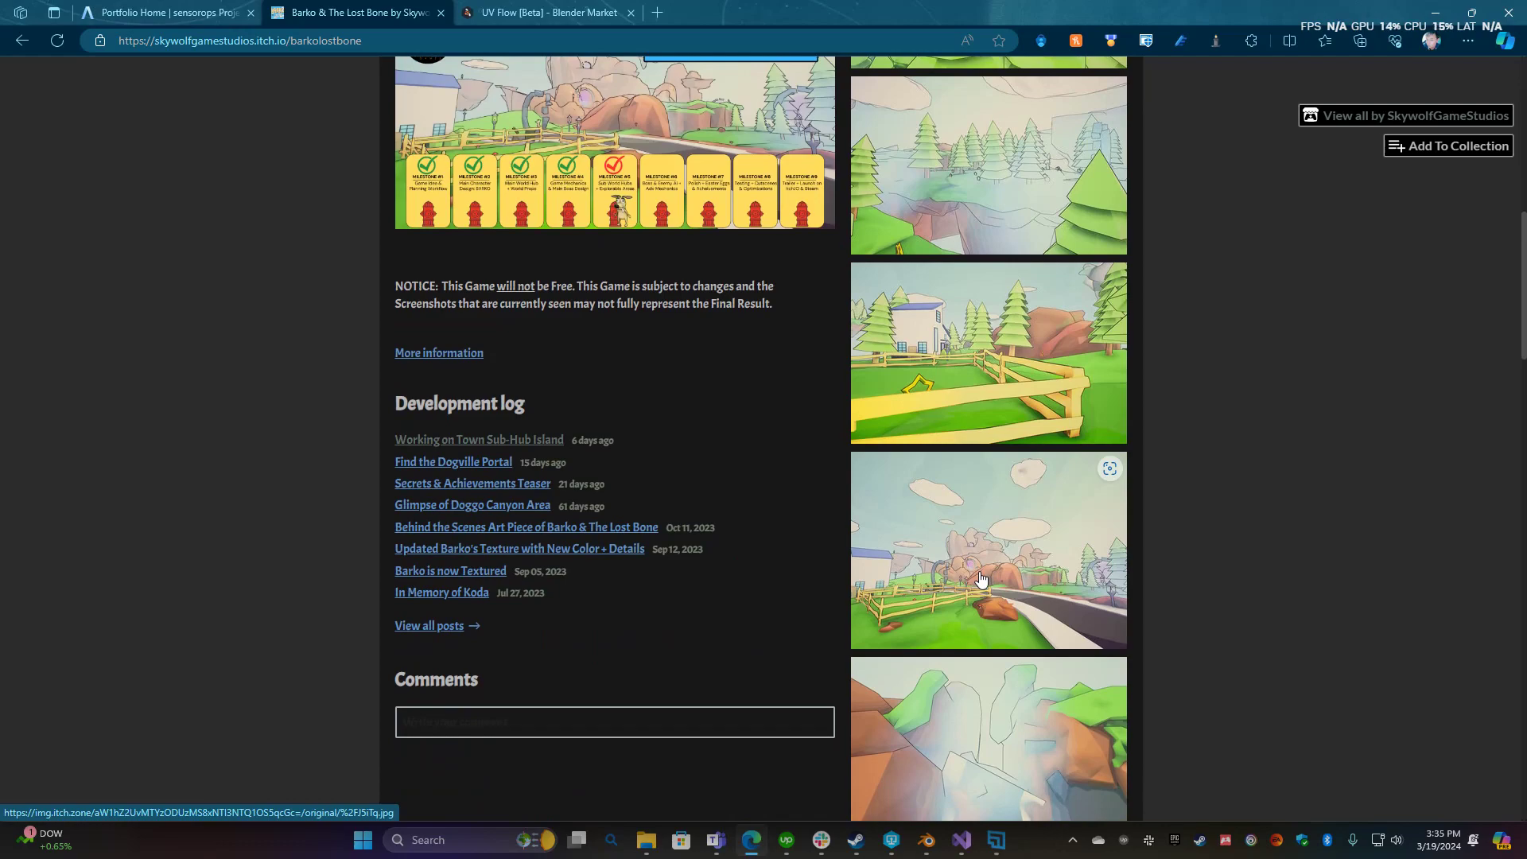
{"action": "scroll", "coordinate": [980, 572], "scroll_direction": "down", "scroll_amount": 3}
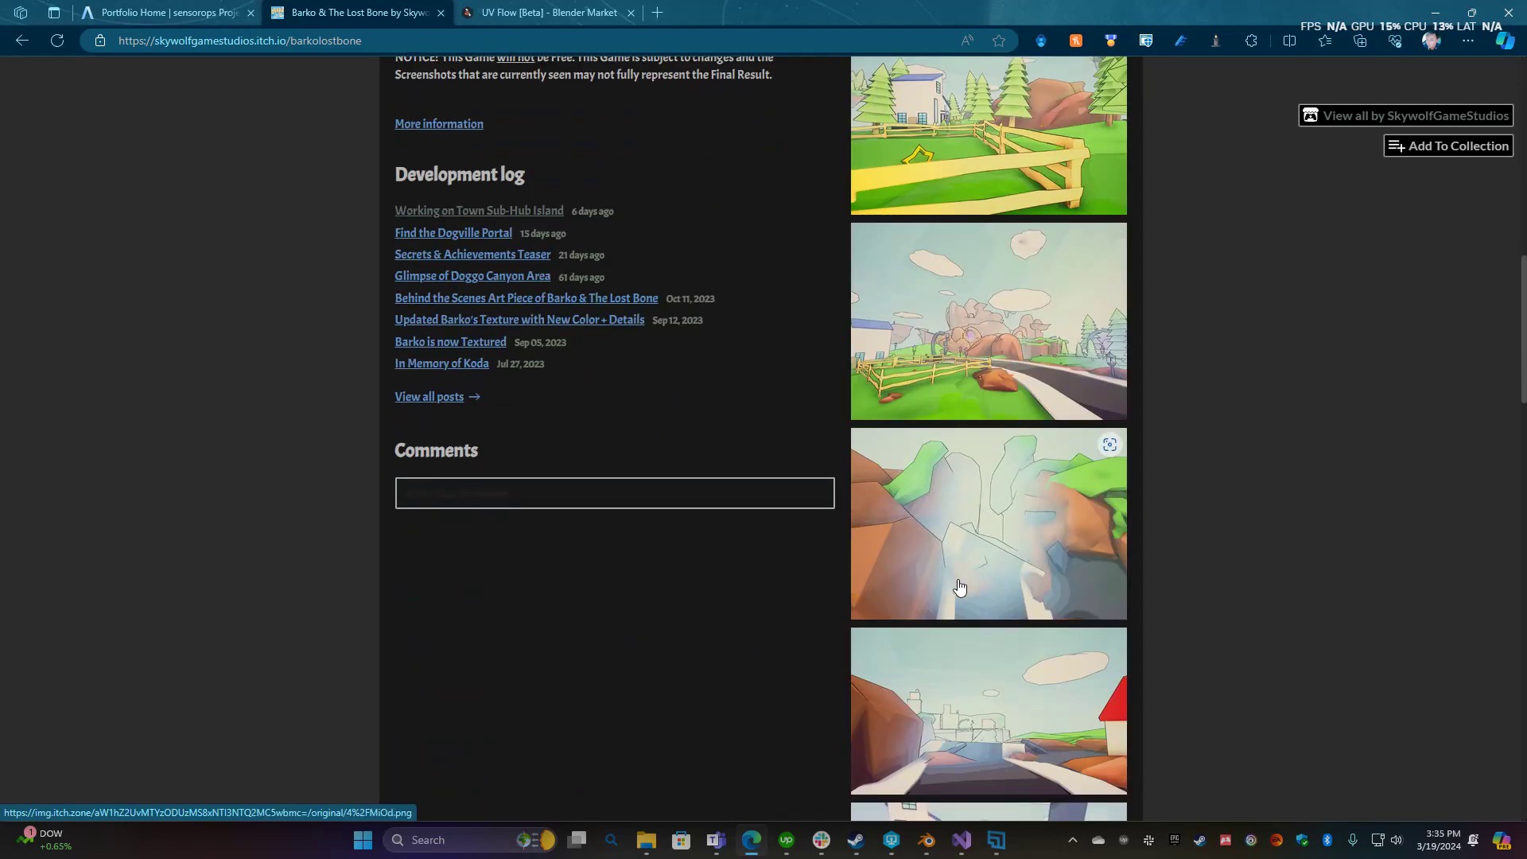
{"action": "scroll", "coordinate": [962, 567], "scroll_direction": "up", "scroll_amount": 8}
{"action": "scroll", "coordinate": [962, 567], "scroll_direction": "down", "scroll_amount": 15}
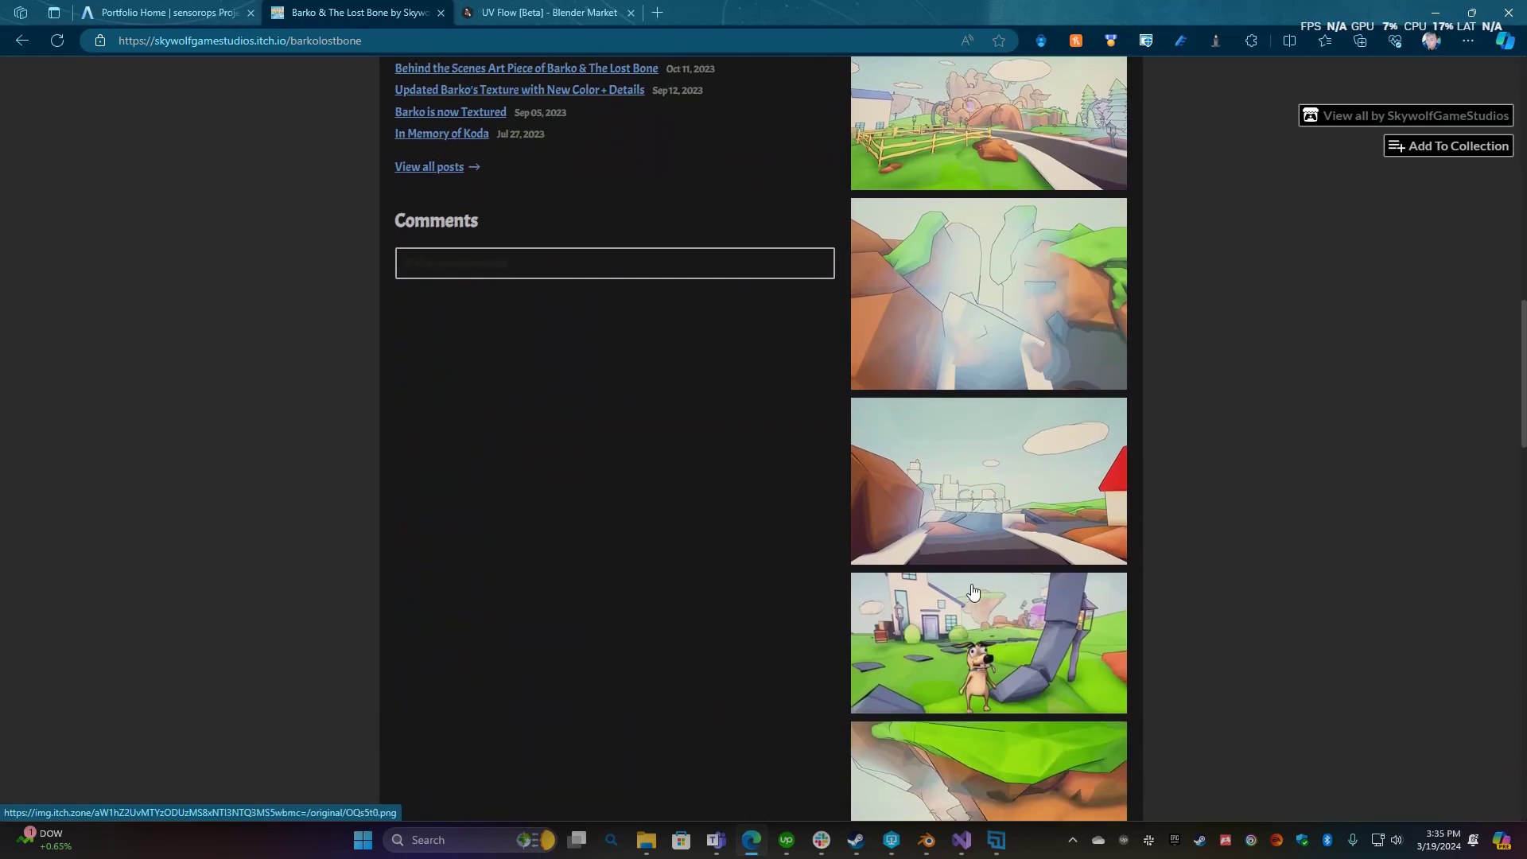
{"action": "scroll", "coordinate": [967, 591], "scroll_direction": "down", "scroll_amount": 4}
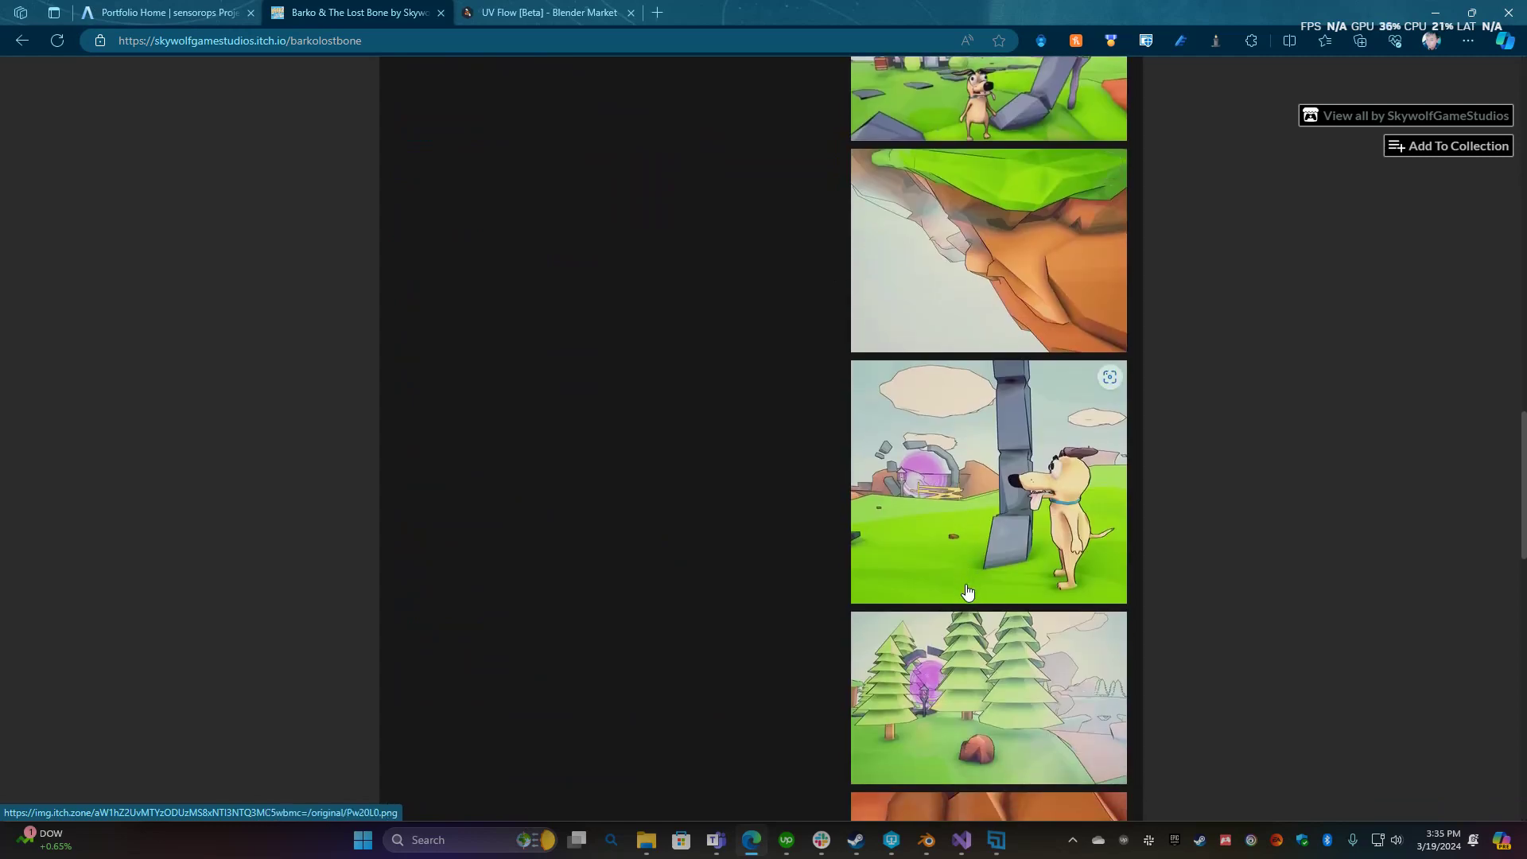
{"action": "scroll", "coordinate": [953, 573], "scroll_direction": "up", "scroll_amount": 7}
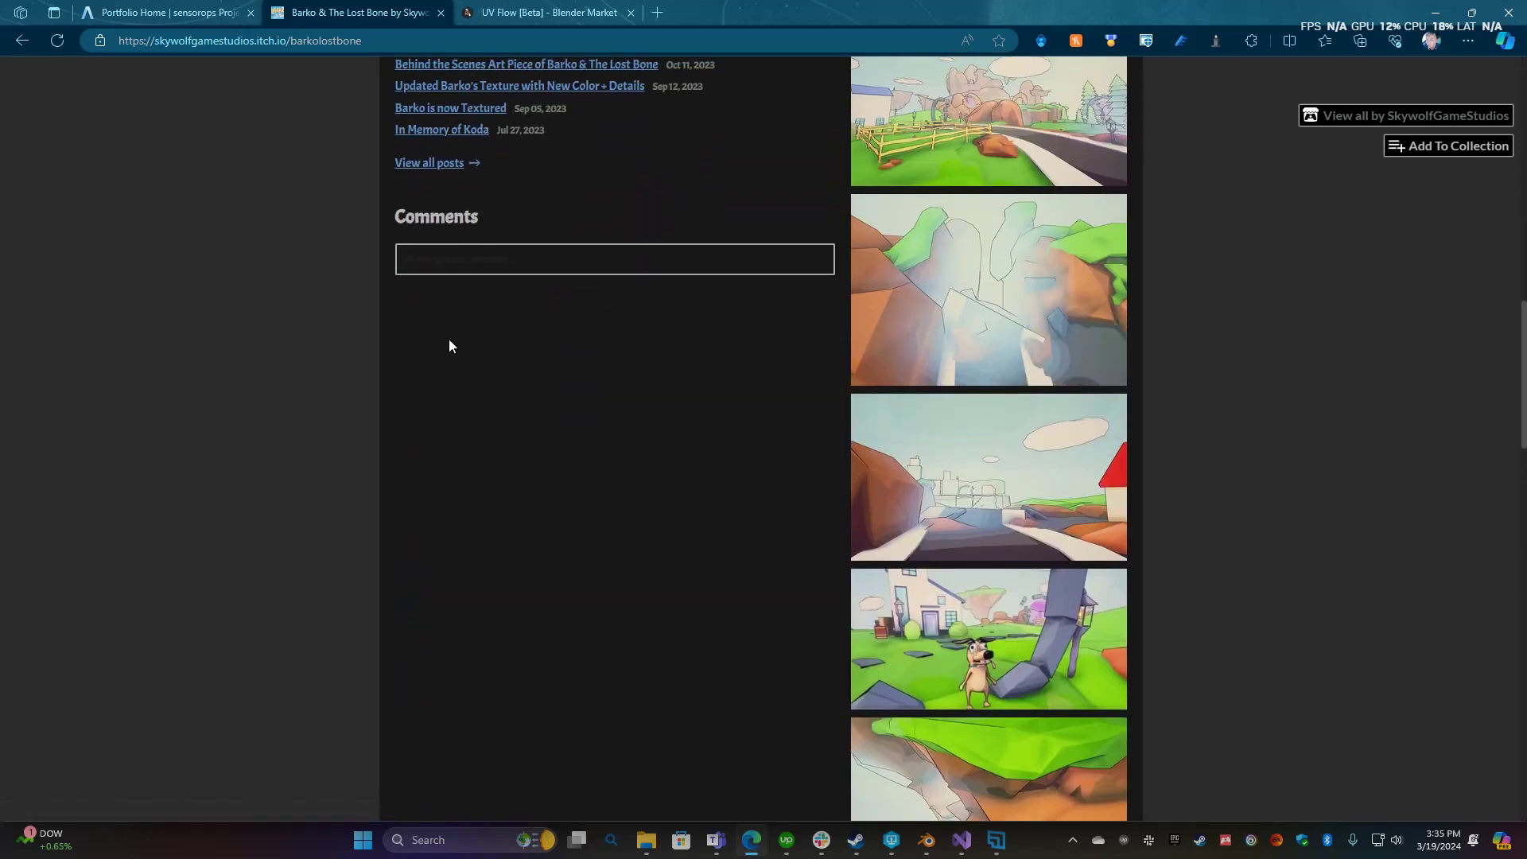
Return to the studio profile, open the MADBatter spiked bat page and review its features and download options
{"action": "left_click", "coordinate": [26, 41]}
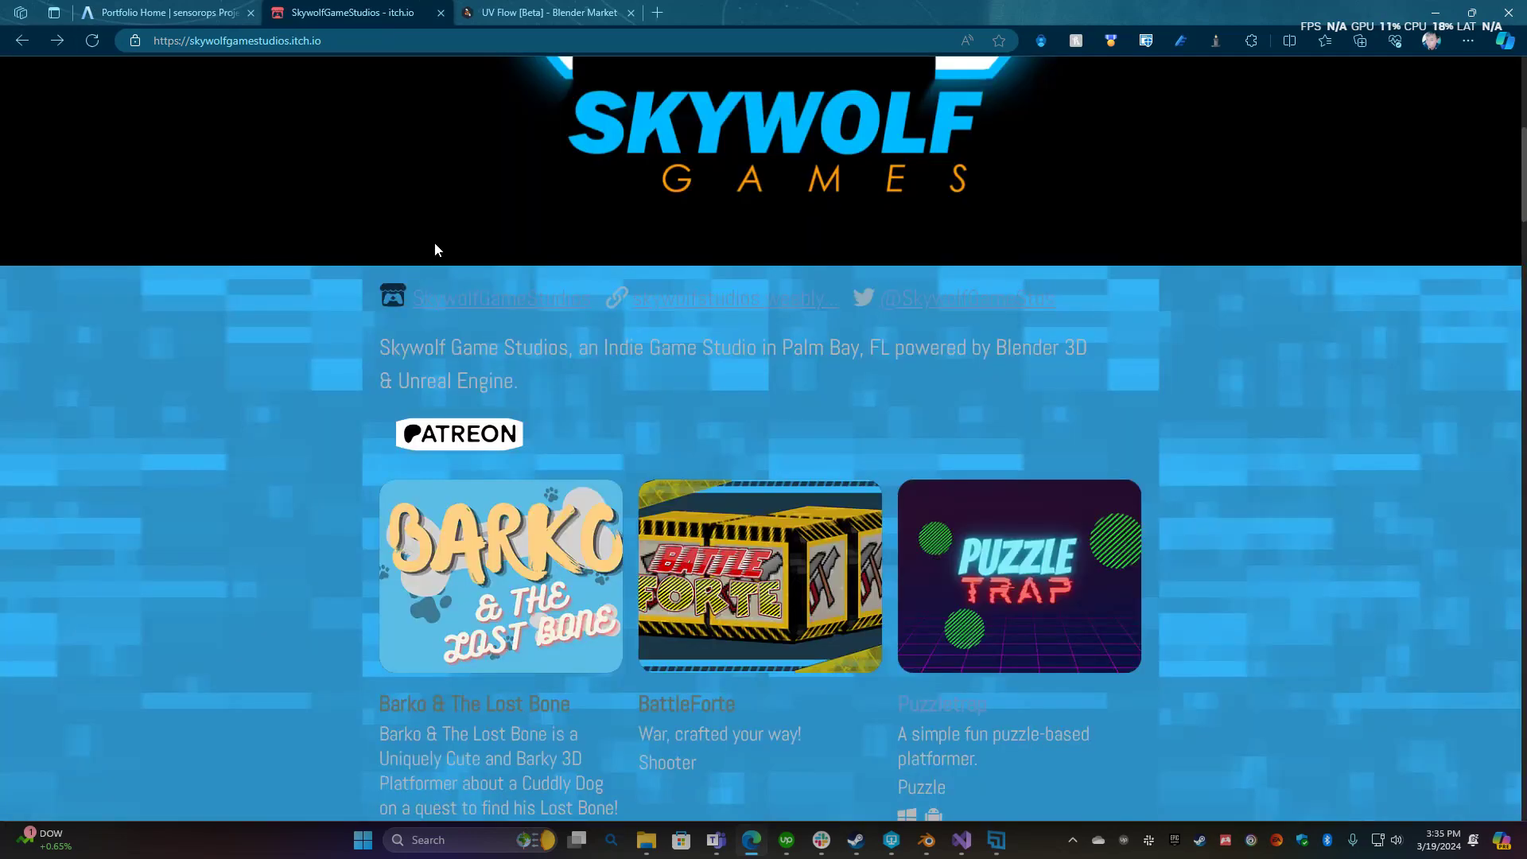
{"action": "scroll", "coordinate": [477, 318], "scroll_direction": "down", "scroll_amount": 6}
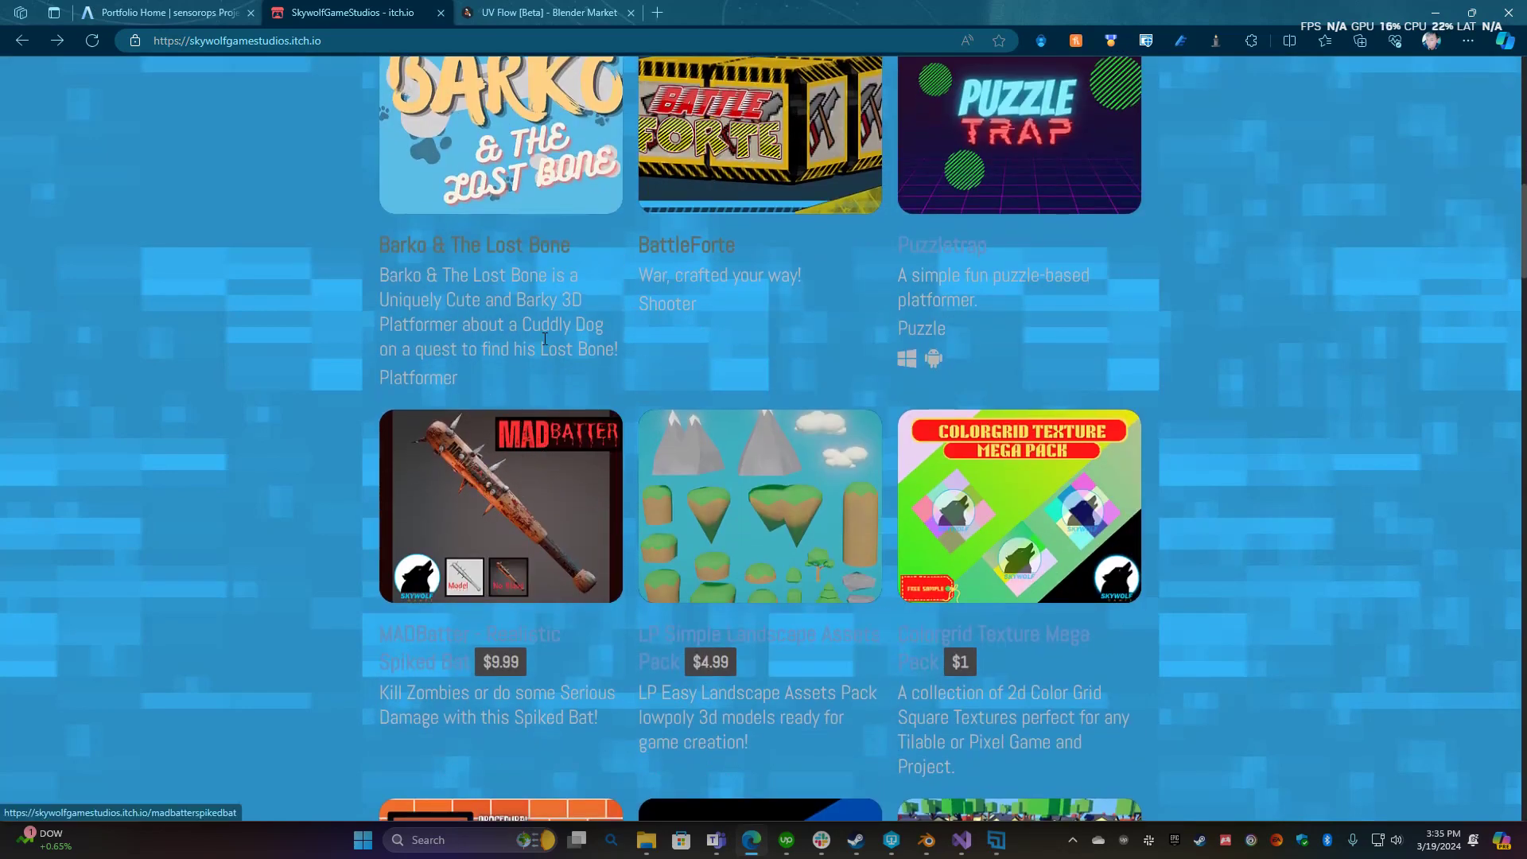
{"action": "left_click", "coordinate": [506, 491]}
{"action": "scroll", "coordinate": [564, 499], "scroll_direction": "down", "scroll_amount": 8}
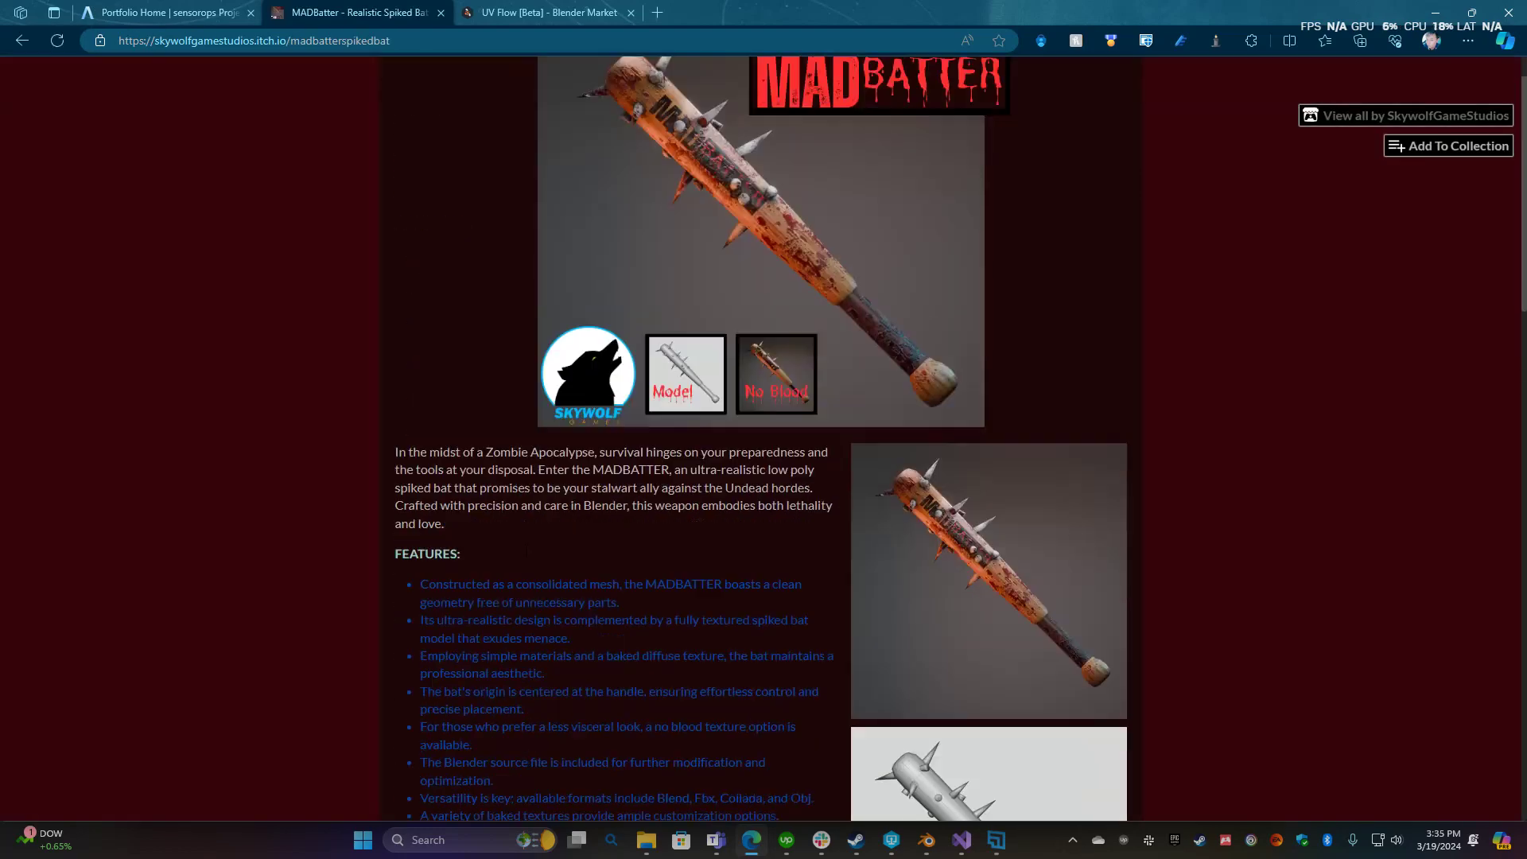
{"action": "scroll", "coordinate": [470, 593], "scroll_direction": "down", "scroll_amount": 1}
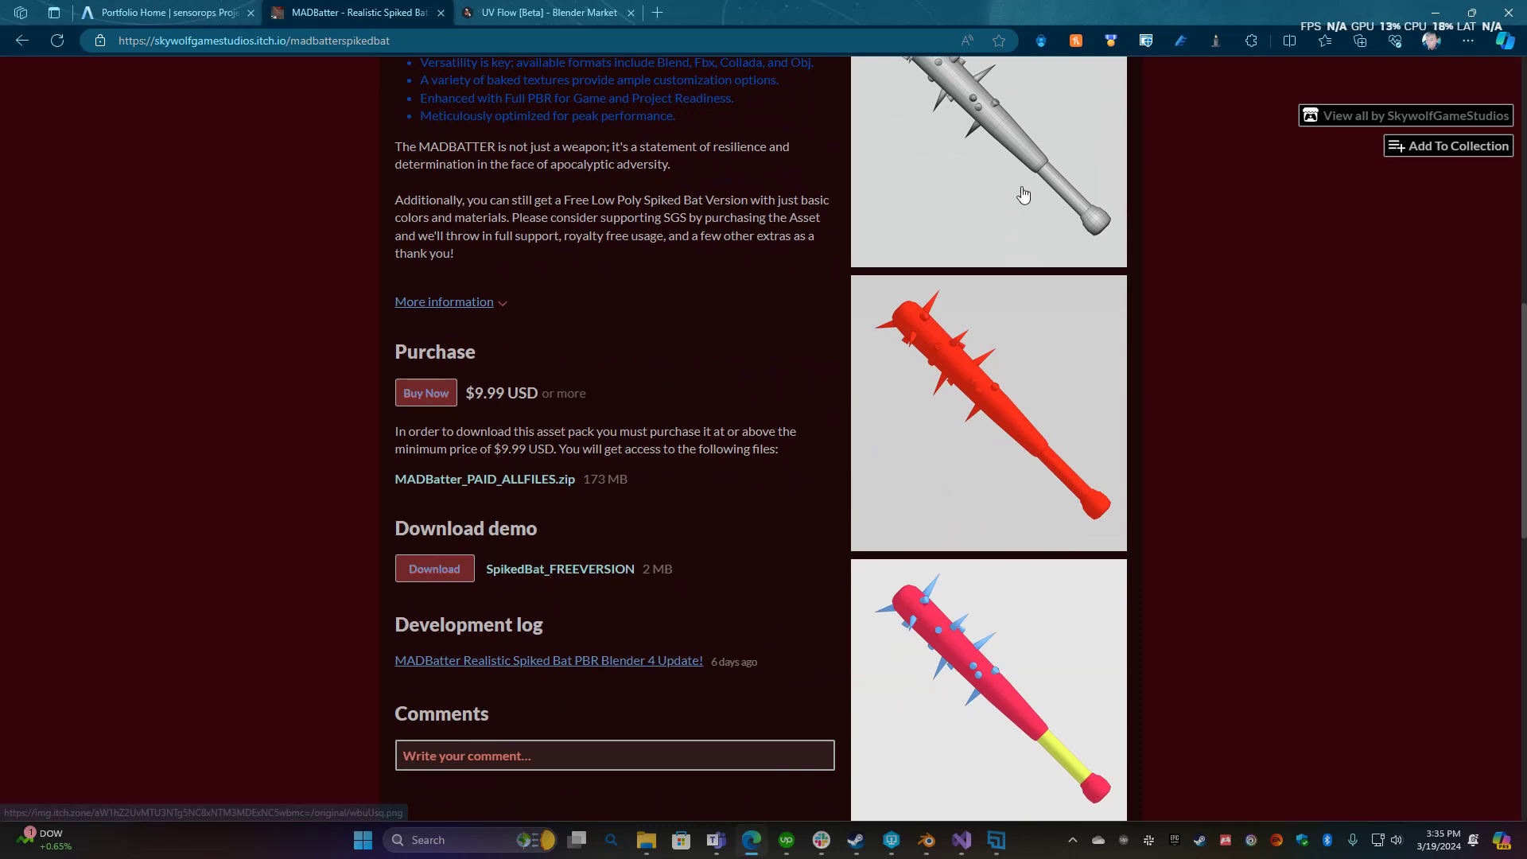
Check the Personal version on the UV Flow [Beta] product page, and return to the MADBatter page
{"action": "left_click", "coordinate": [518, 15]}
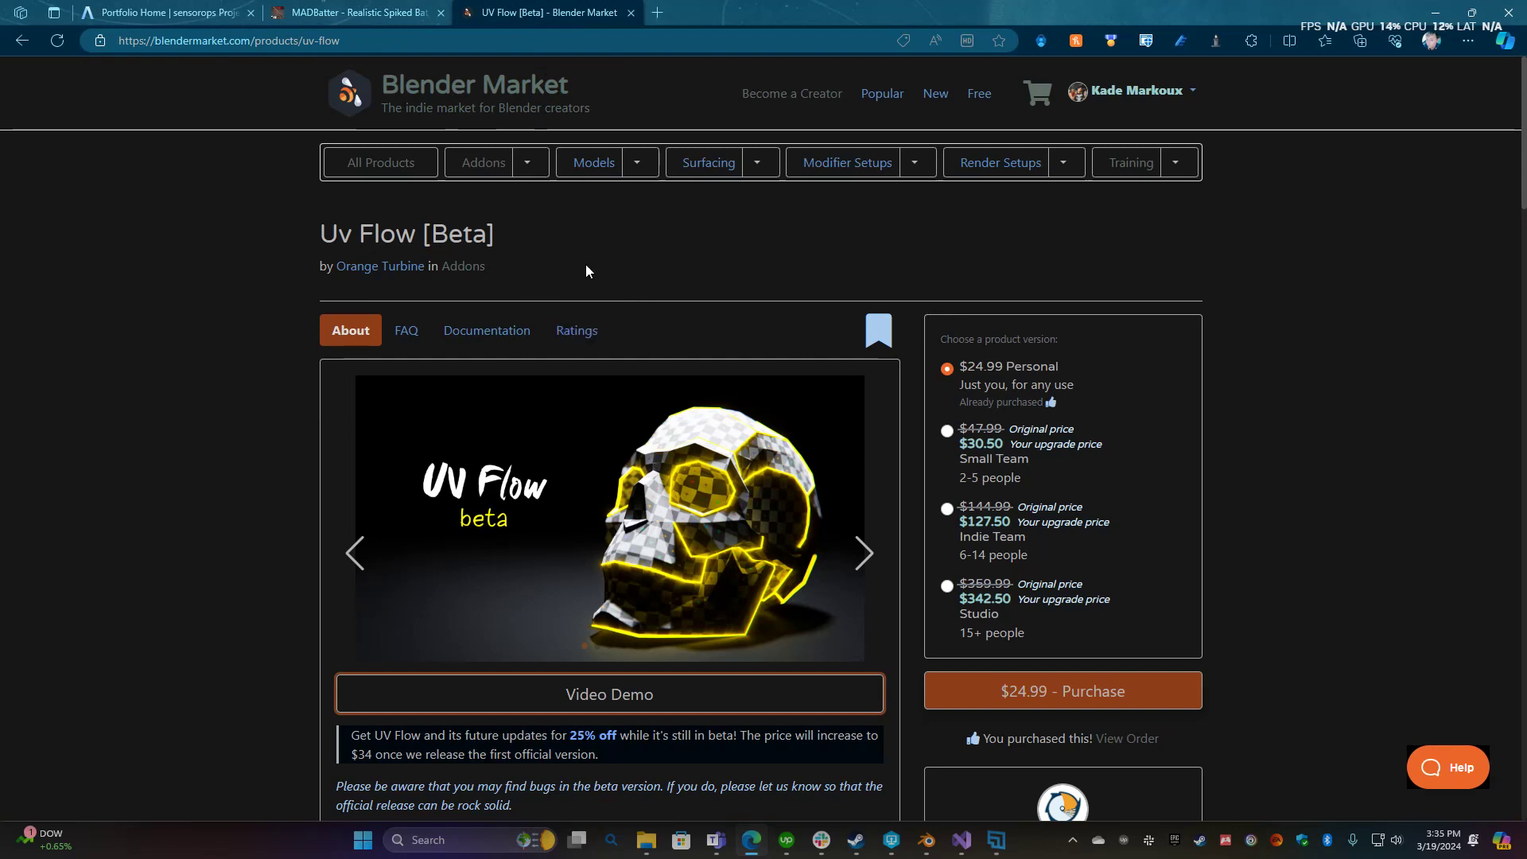
{"action": "left_click_drag", "start_coordinate": [935, 343], "coordinate": [978, 389]}
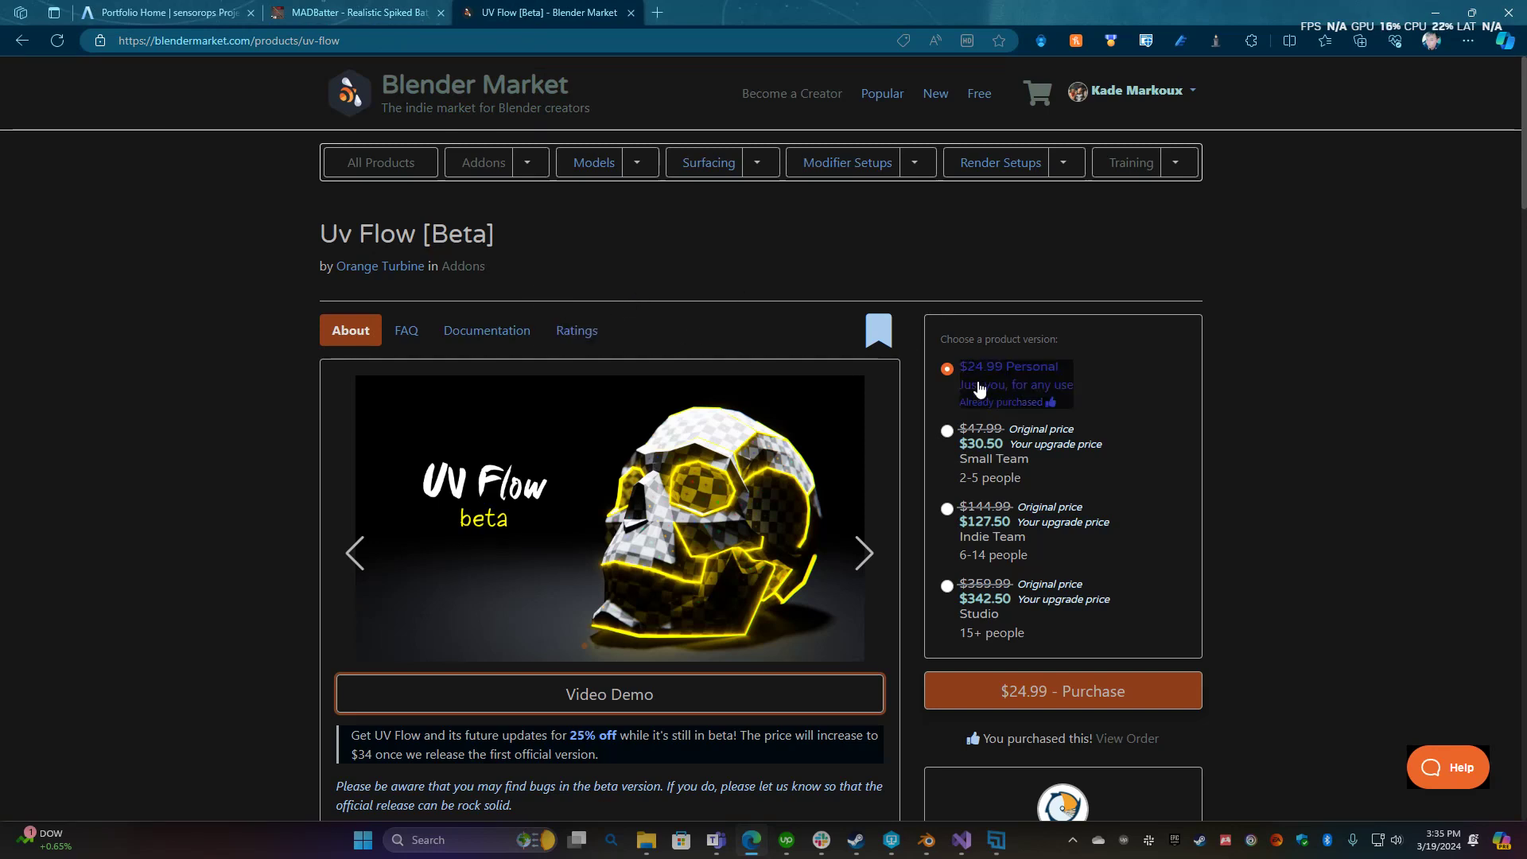
{"action": "left_click", "coordinate": [1166, 380]}
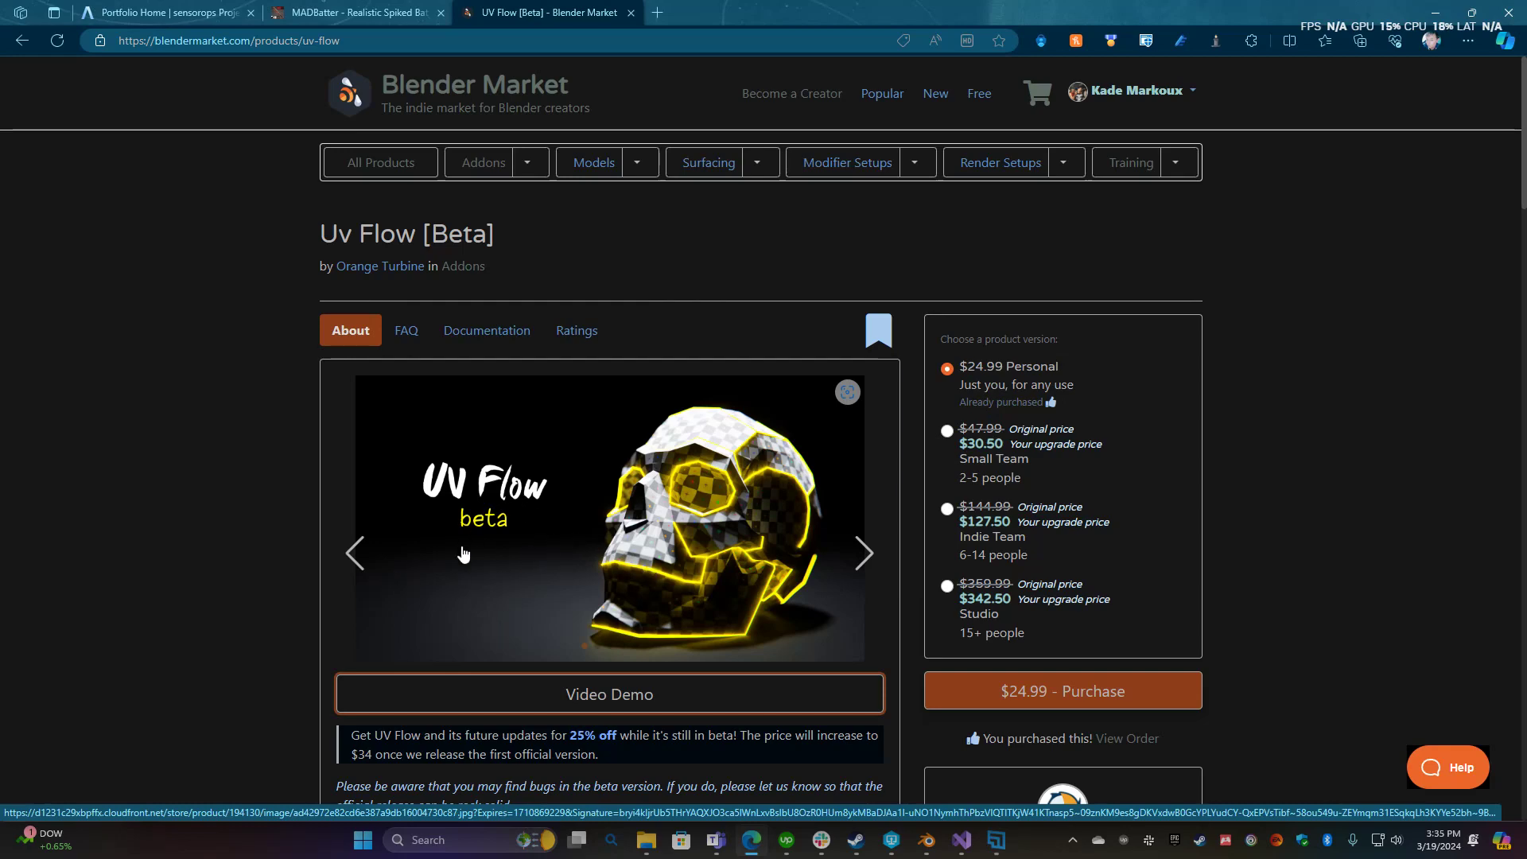
{"action": "left_click", "coordinate": [372, 15]}
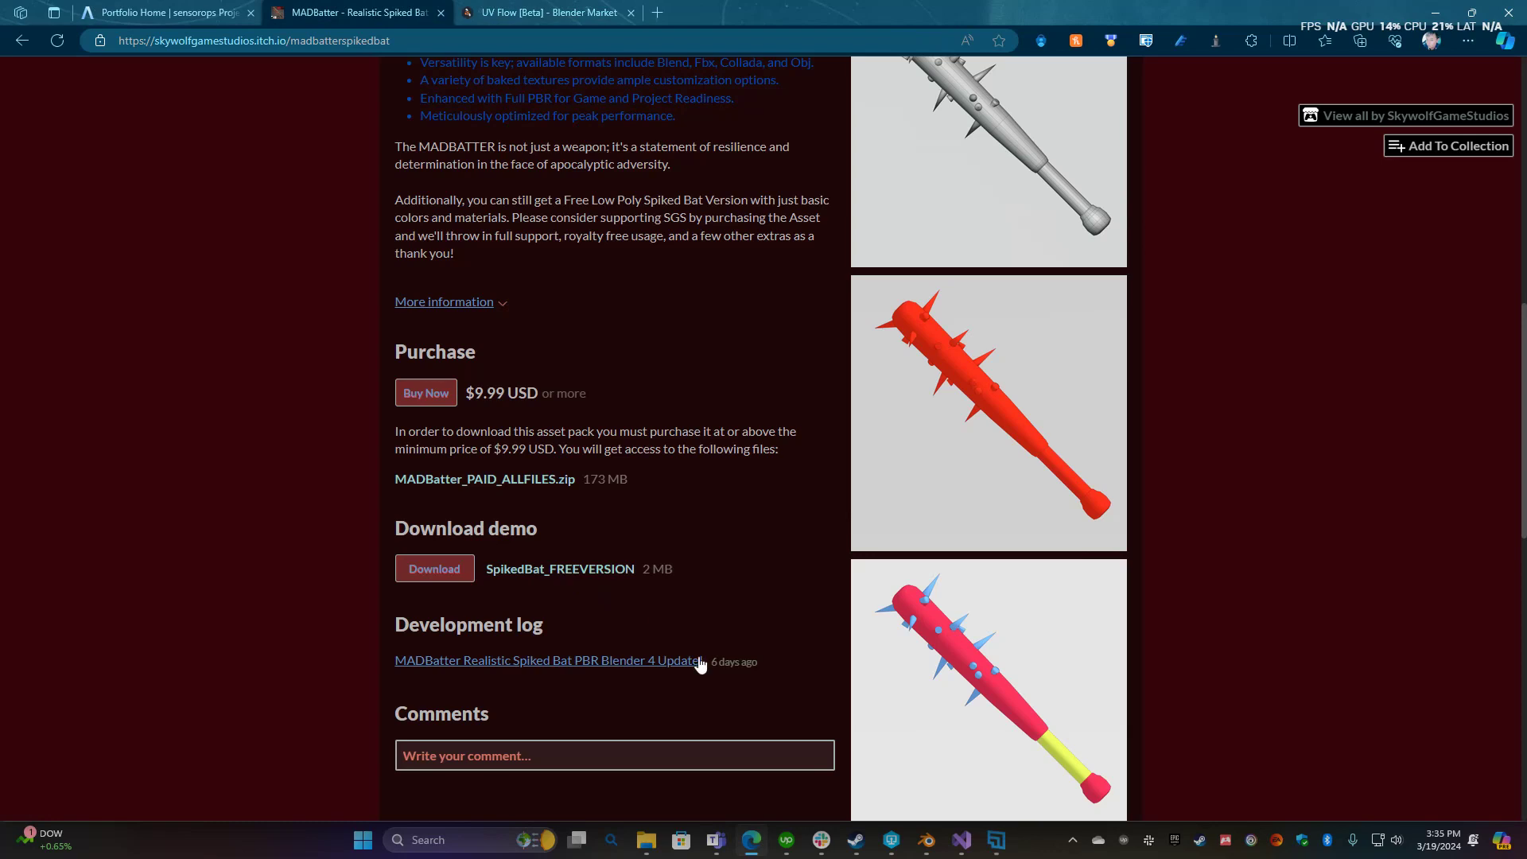
Switch to Blender, select the Spiked_Bat object and show its material slots
{"action": "mouse_move", "coordinate": [930, 845]}
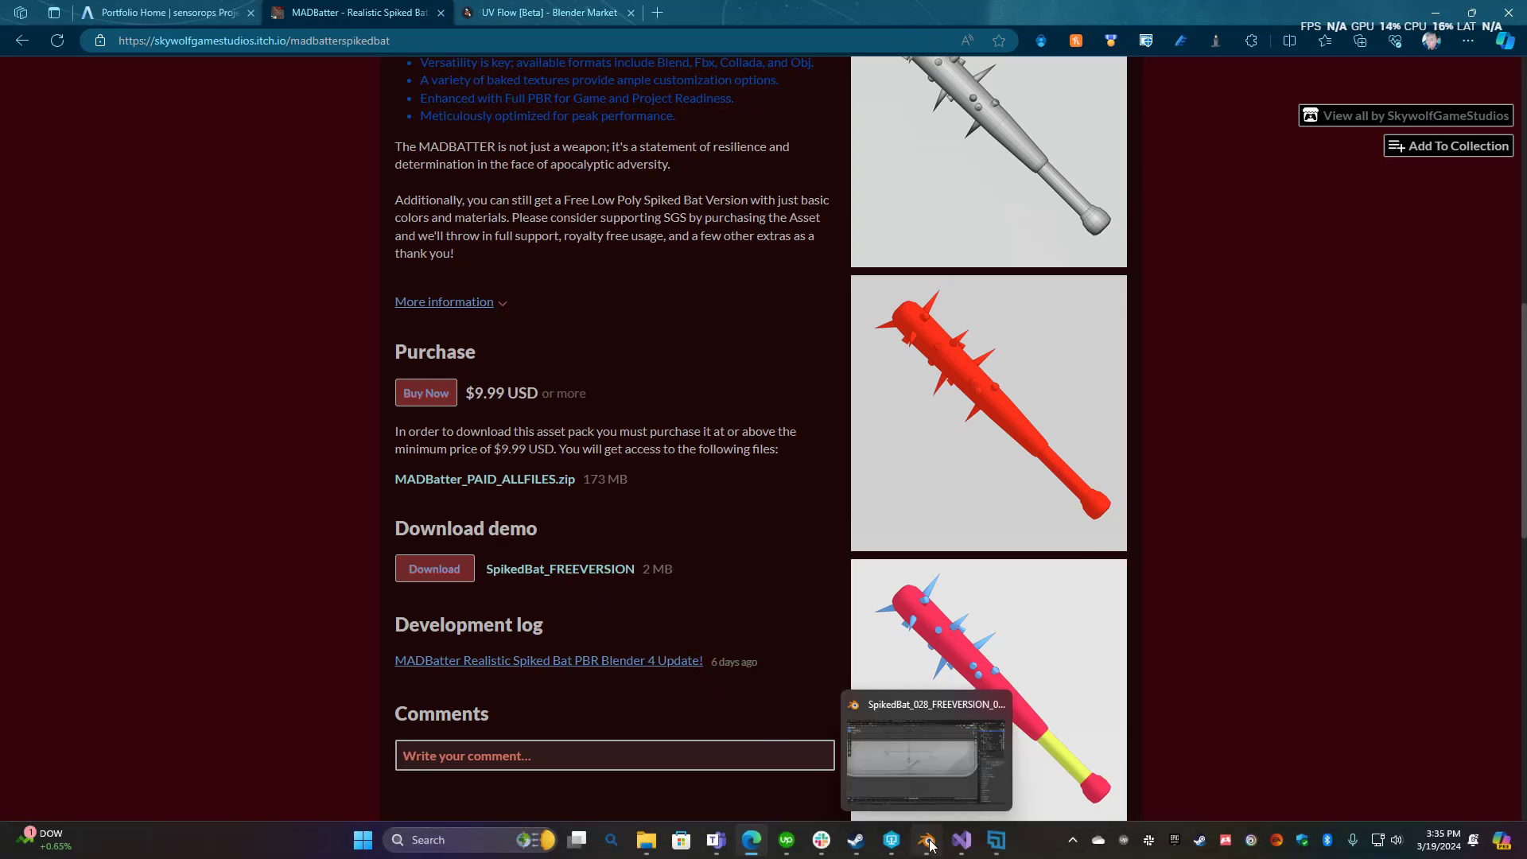
{"action": "left_click", "coordinate": [929, 842]}
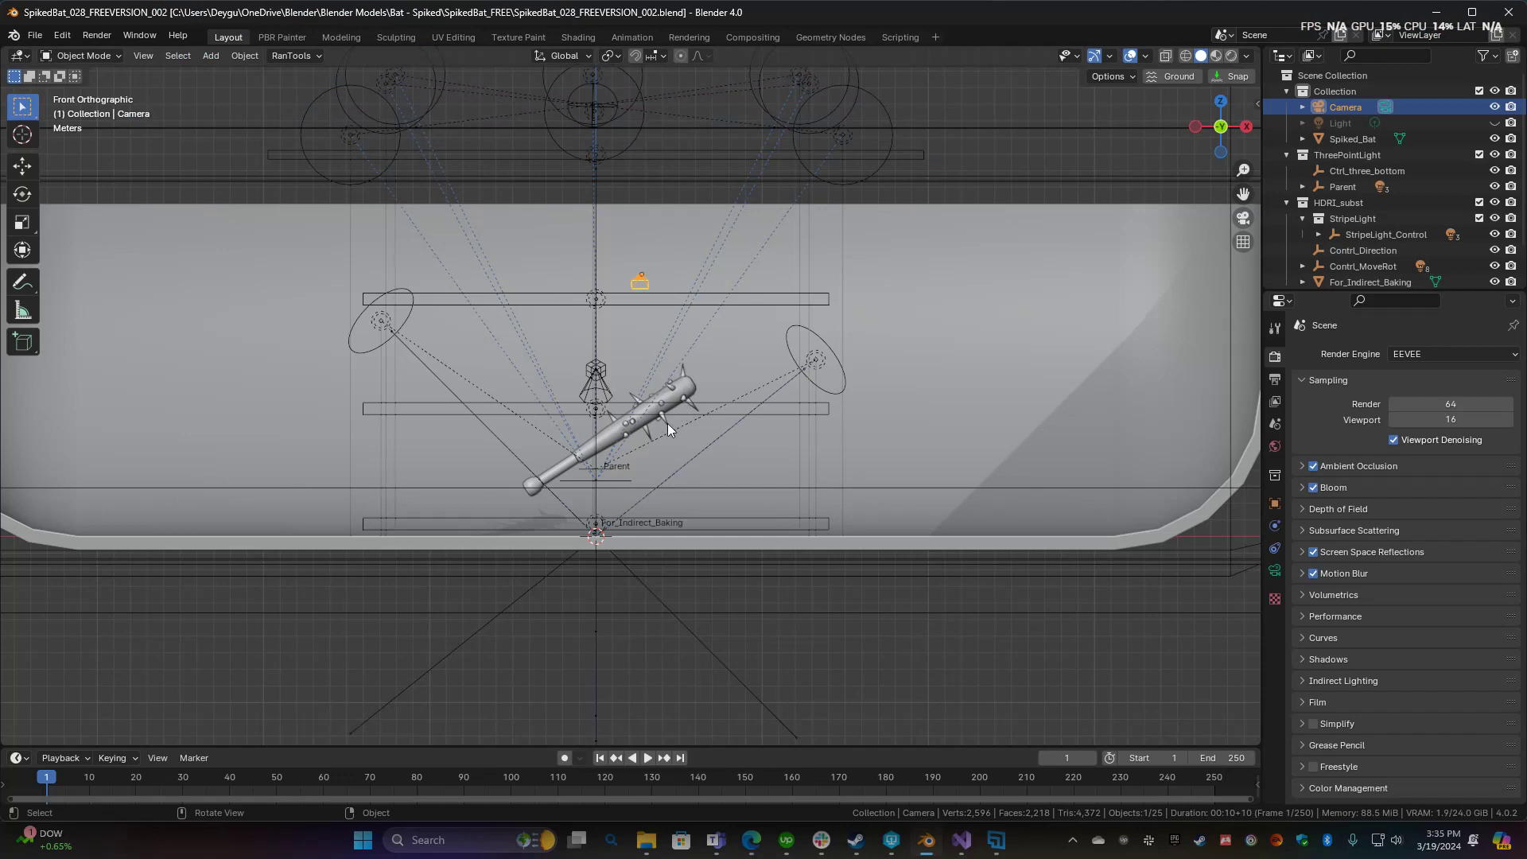
{"action": "left_click", "coordinate": [689, 385]}
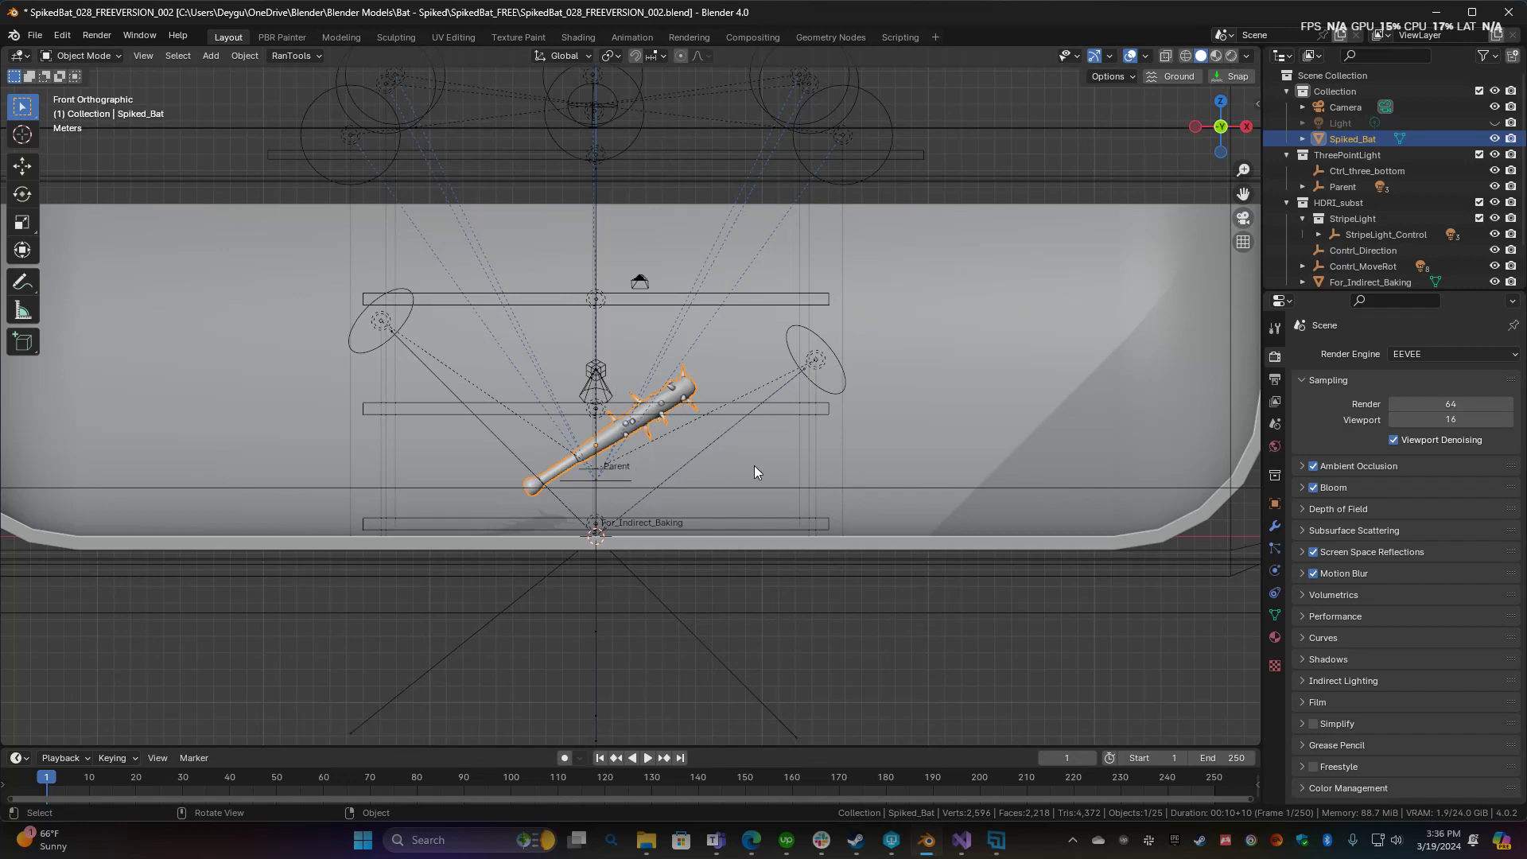
{"action": "left_click", "coordinate": [1274, 637]}
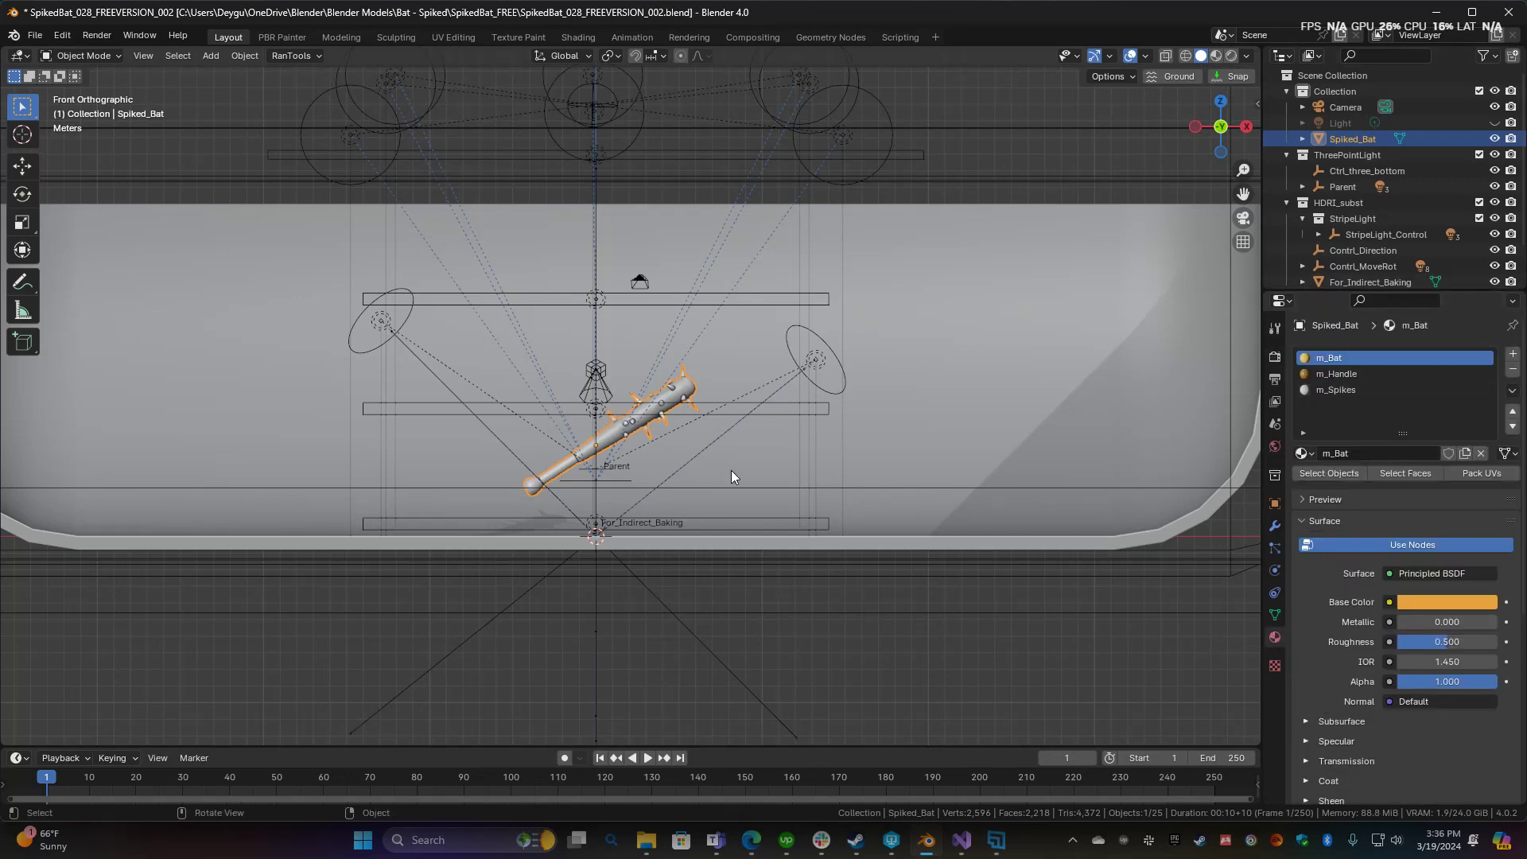
Delete the ThreePointLight, HDRI_subst and Backdrop_01 collections together with their control objects and backdrop
{"action": "left_click", "coordinate": [1346, 158]}
{"action": "scroll", "coordinate": [1352, 264], "scroll_direction": "down", "scroll_amount": 2}
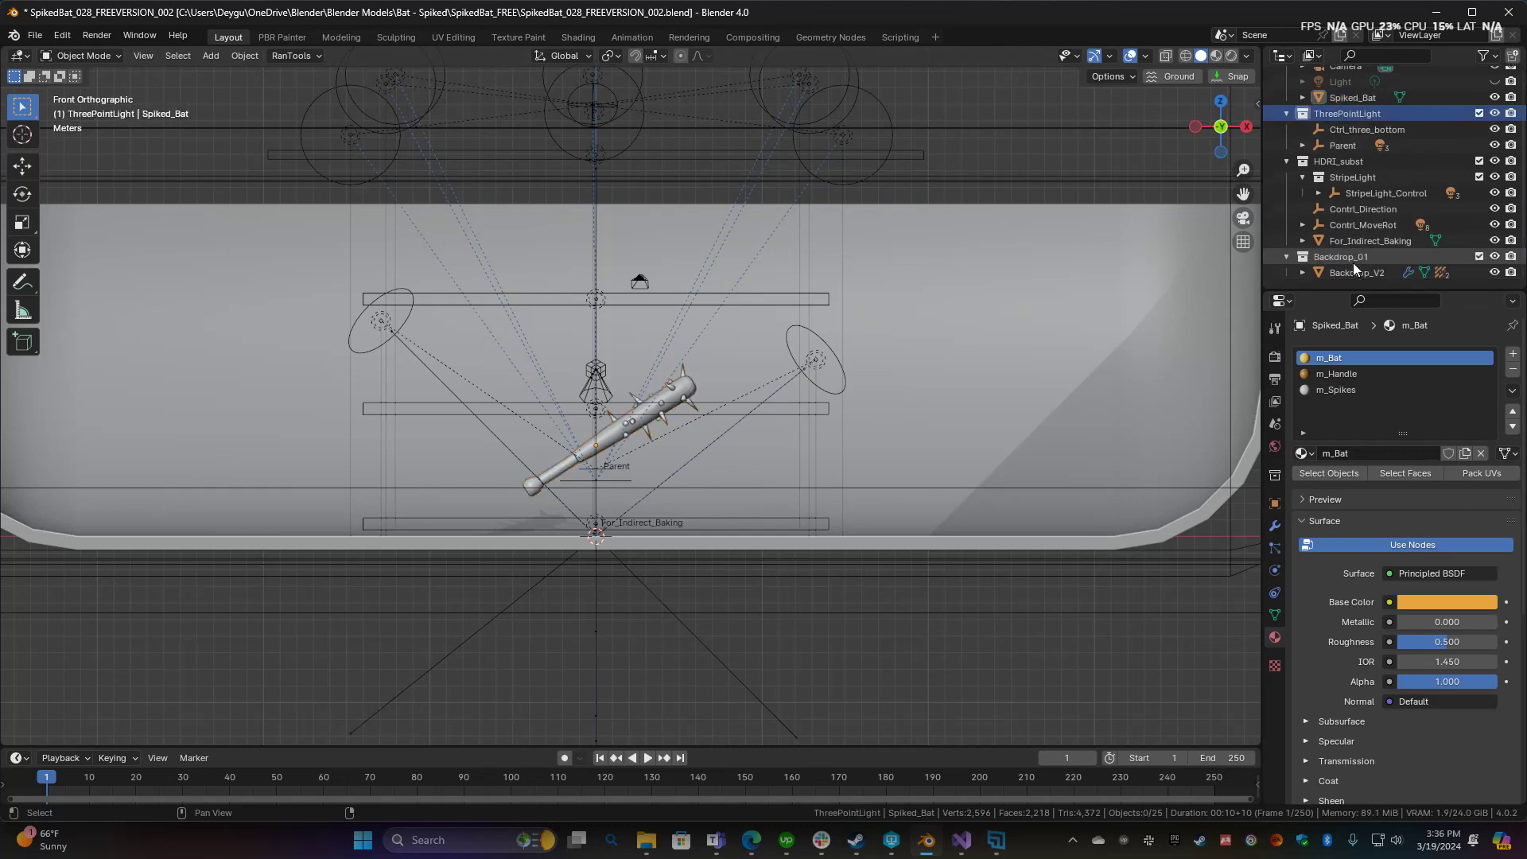
{"action": "left_click", "coordinate": [1354, 267], "text": "shift"}
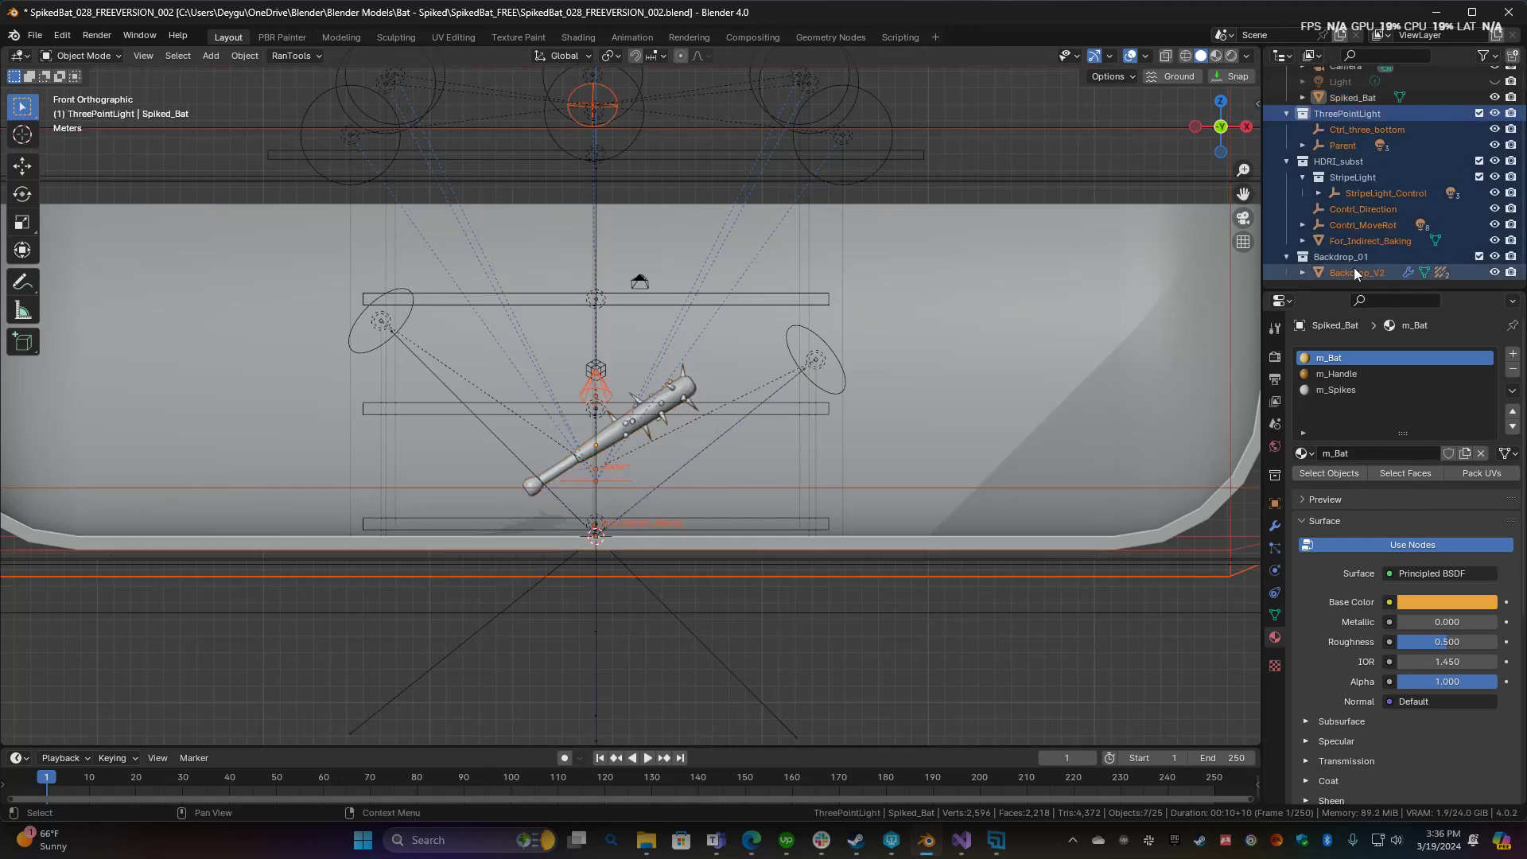
{"action": "key", "text": "x"}
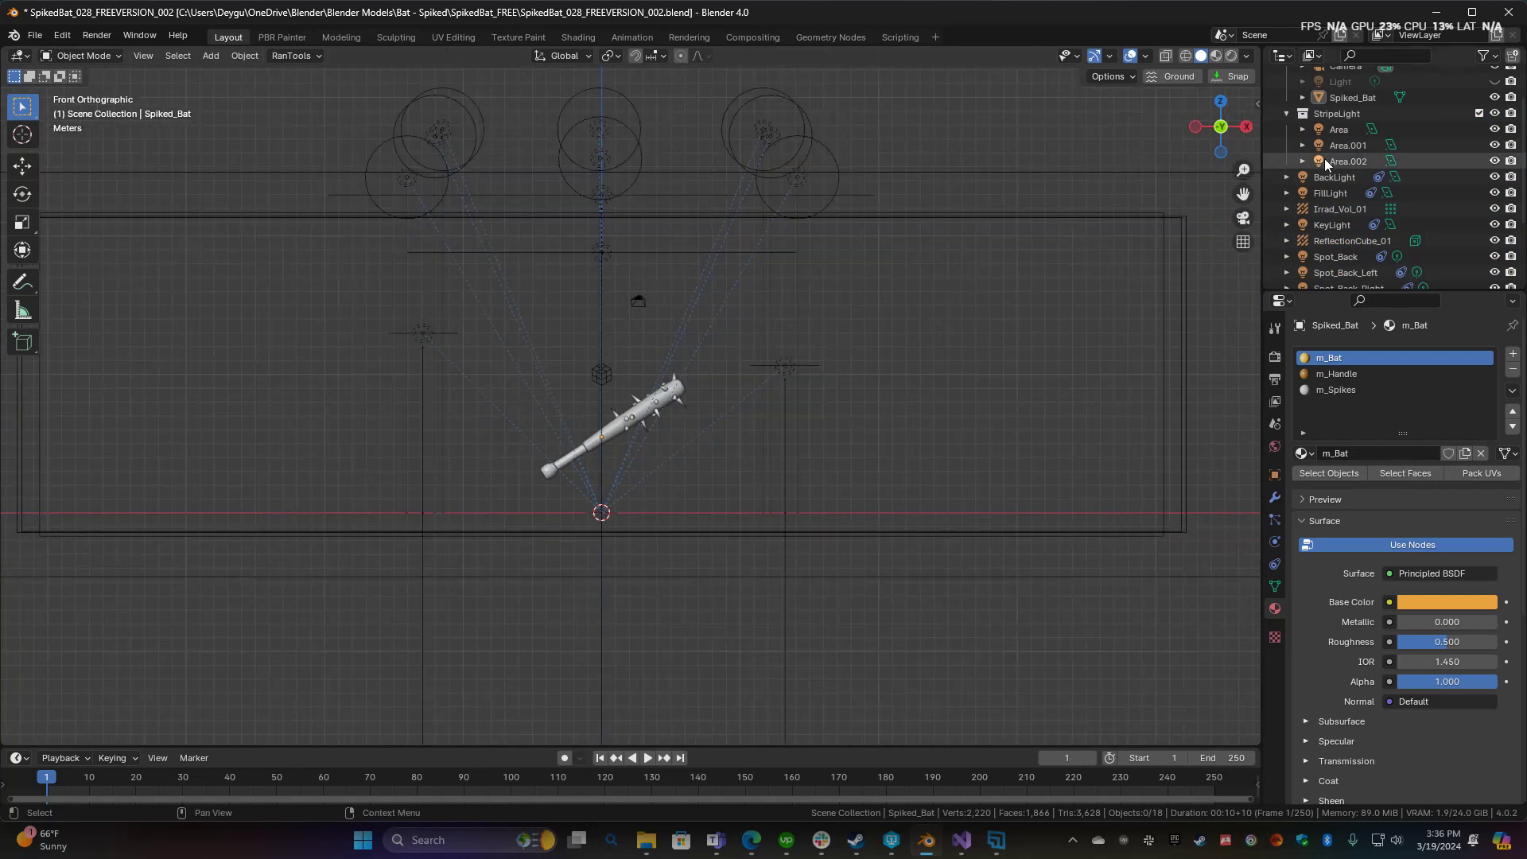
{"action": "scroll", "coordinate": [1324, 159], "scroll_direction": "up", "scroll_amount": 2}
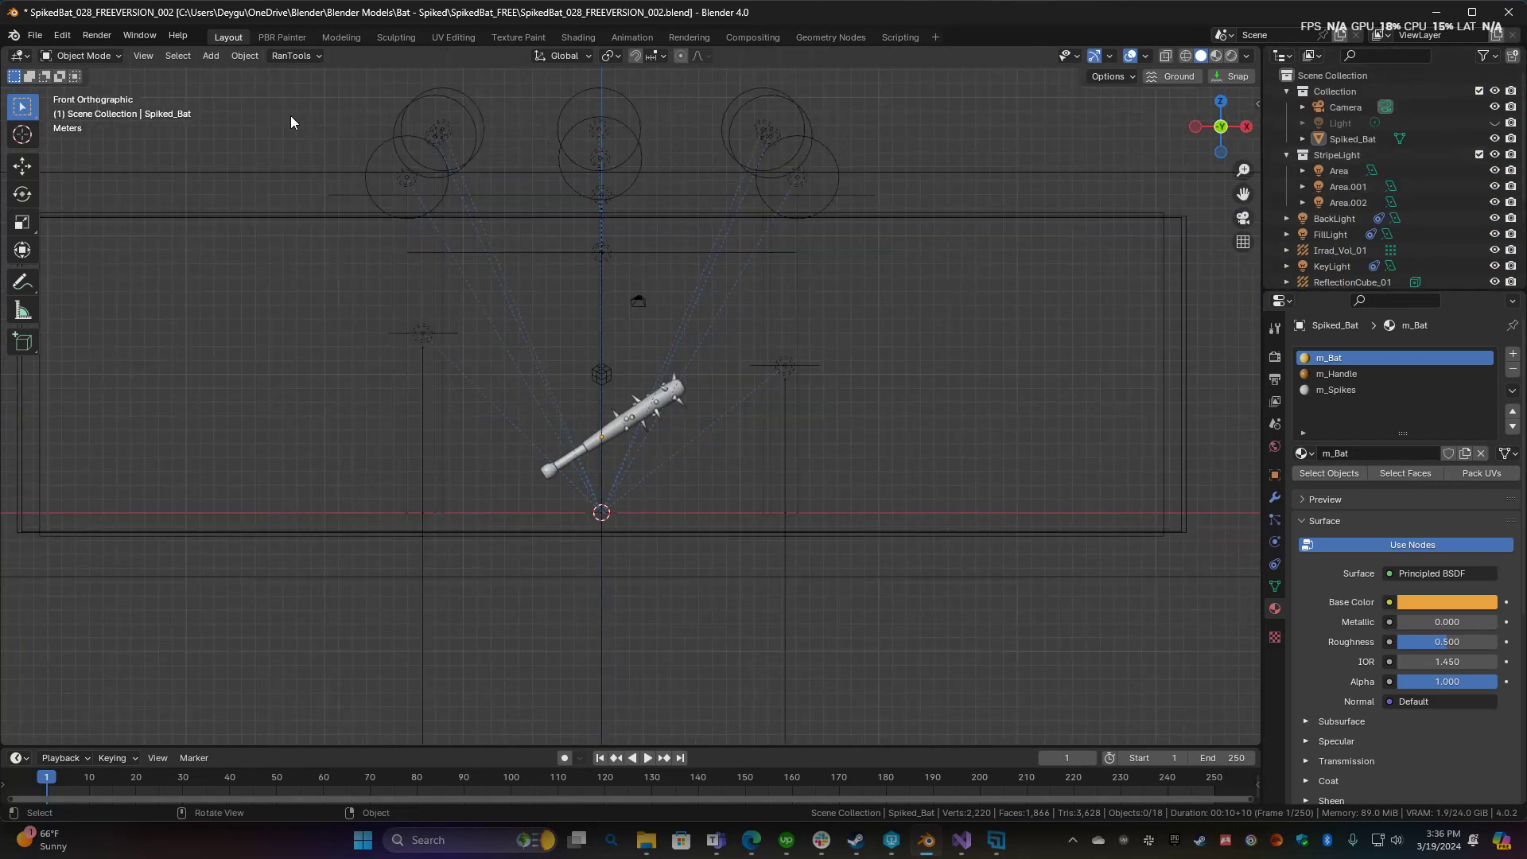
Hide the spiked bat and delete the camera and all the remaining visible lights and probes
{"action": "left_click_drag", "start_coordinate": [269, 81], "coordinate": [903, 269]}
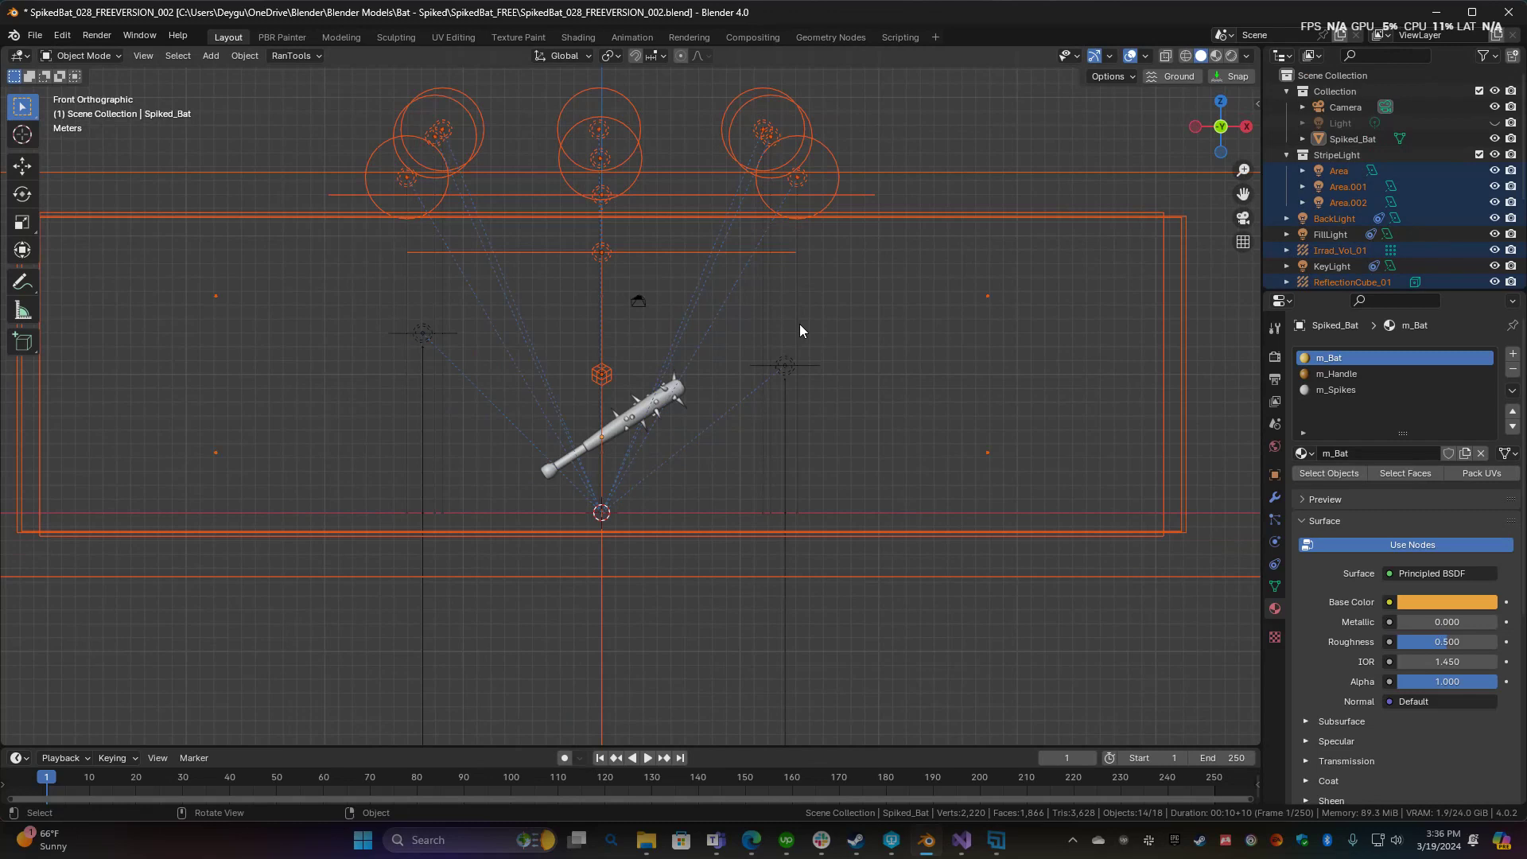
{"action": "left_click", "coordinate": [636, 423]}
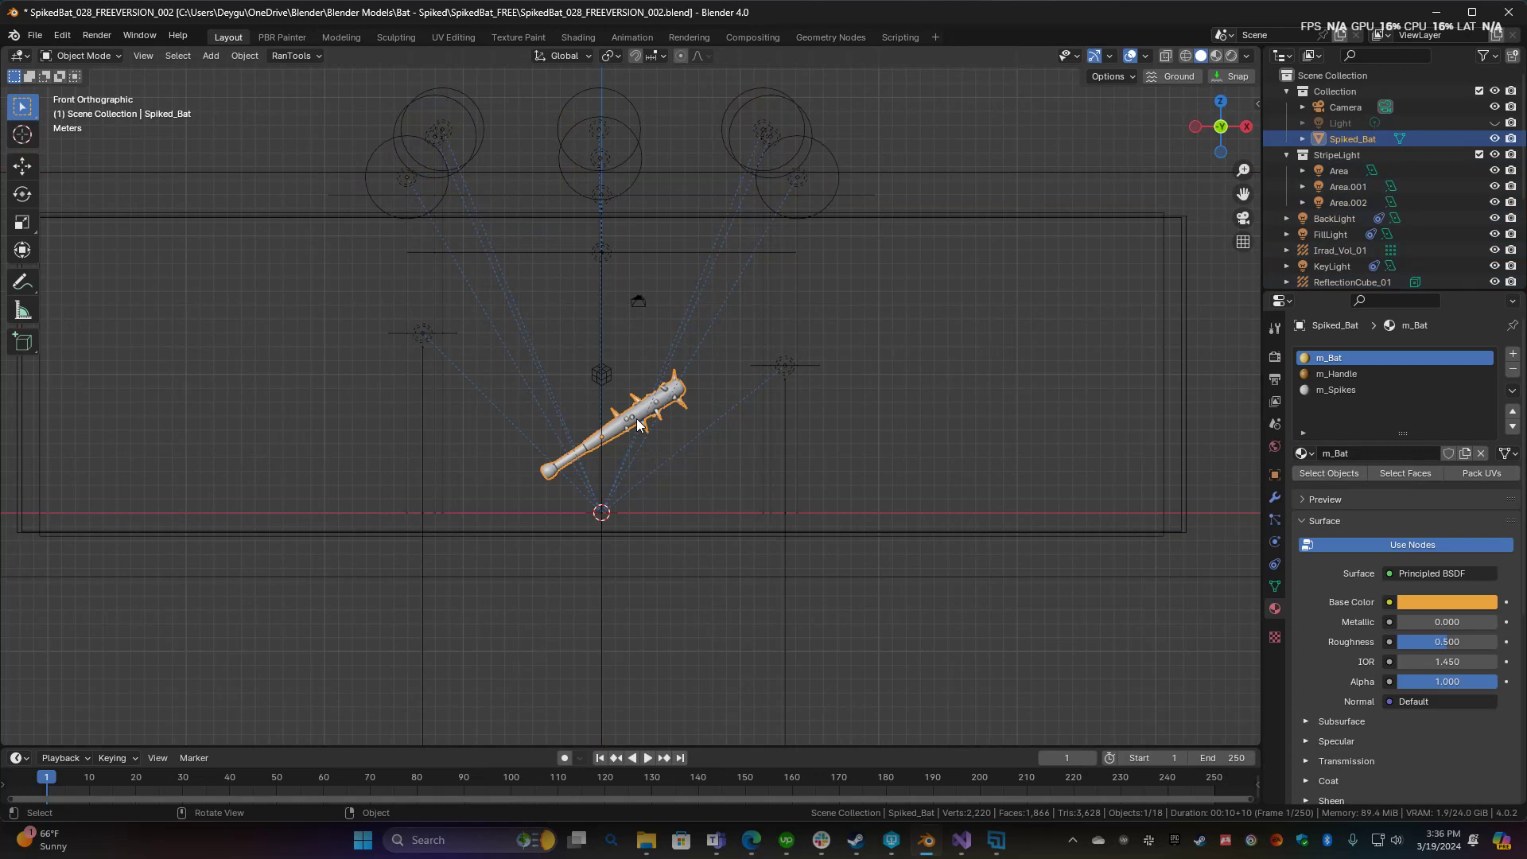
{"action": "key", "text": "h"}
{"action": "scroll", "coordinate": [636, 402], "scroll_direction": "down", "scroll_amount": 2}
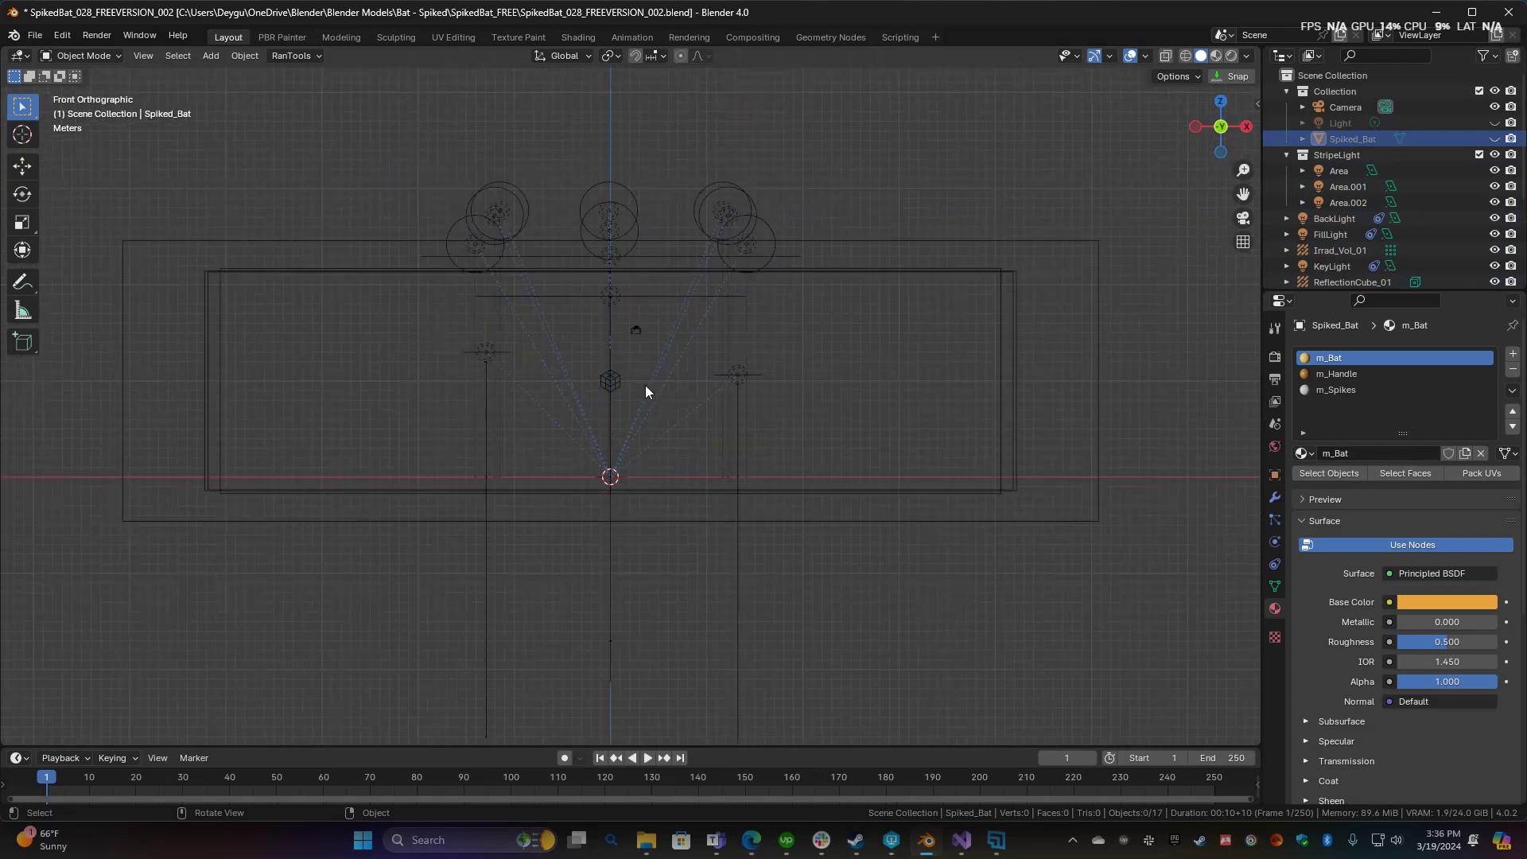
{"action": "scroll", "coordinate": [645, 385], "scroll_direction": "down", "scroll_amount": 3}
{"action": "key", "text": "a"}
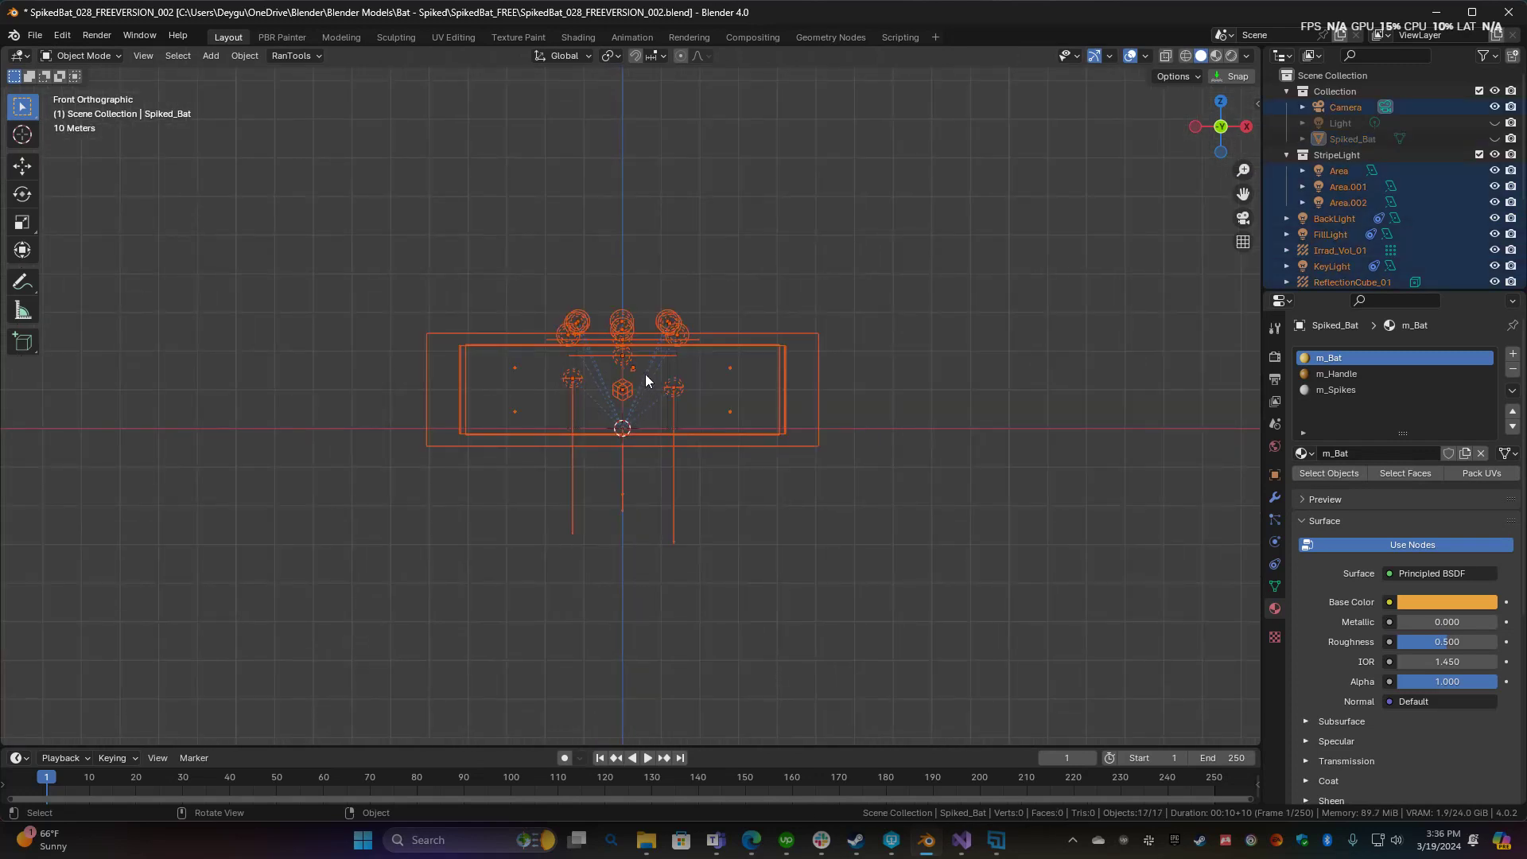
{"action": "key", "text": "x"}
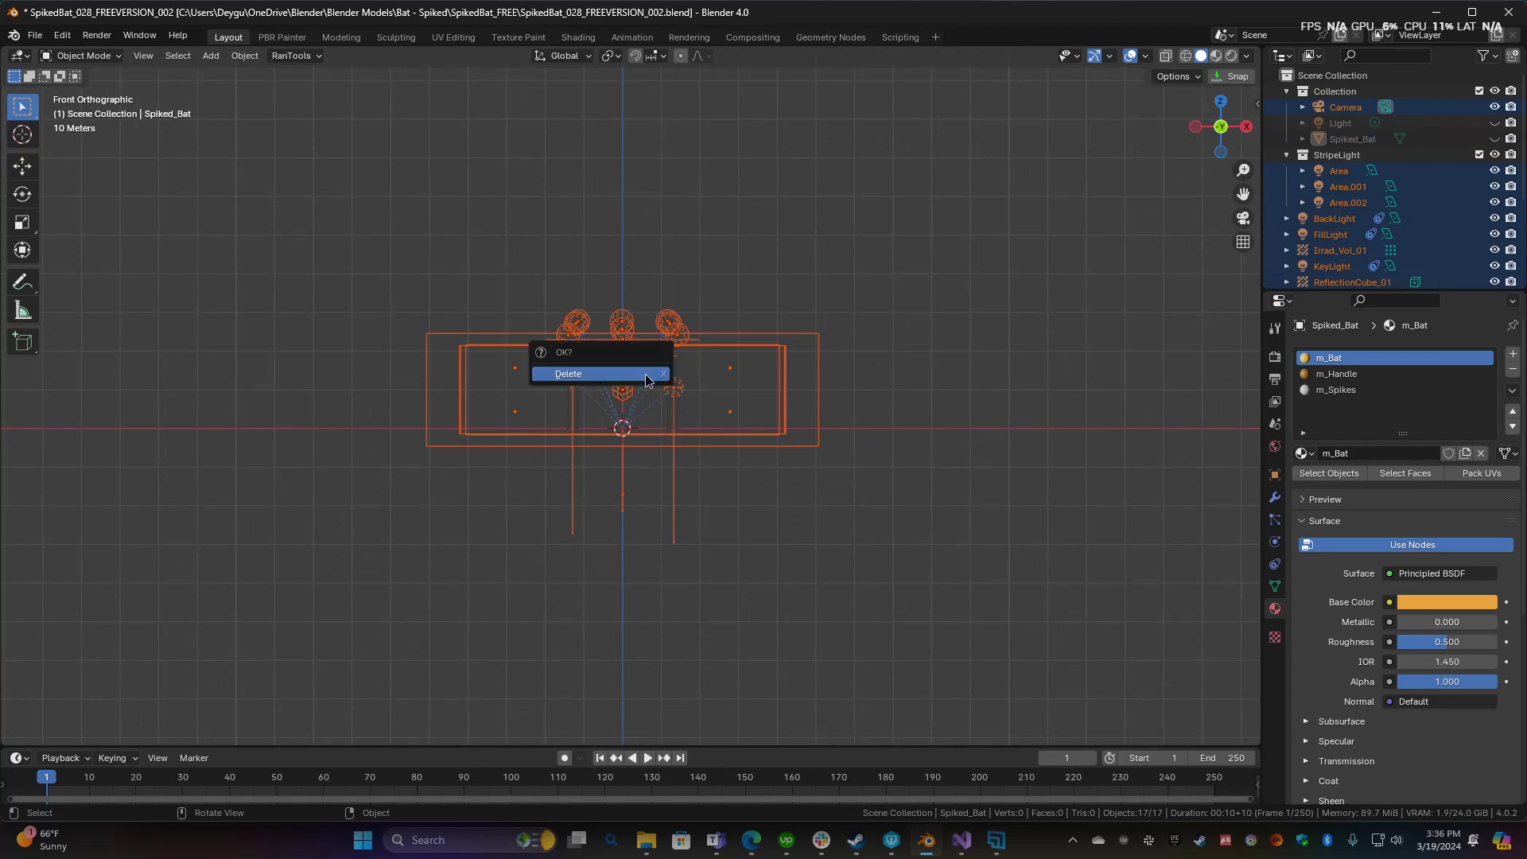
{"action": "left_click", "coordinate": [645, 376]}
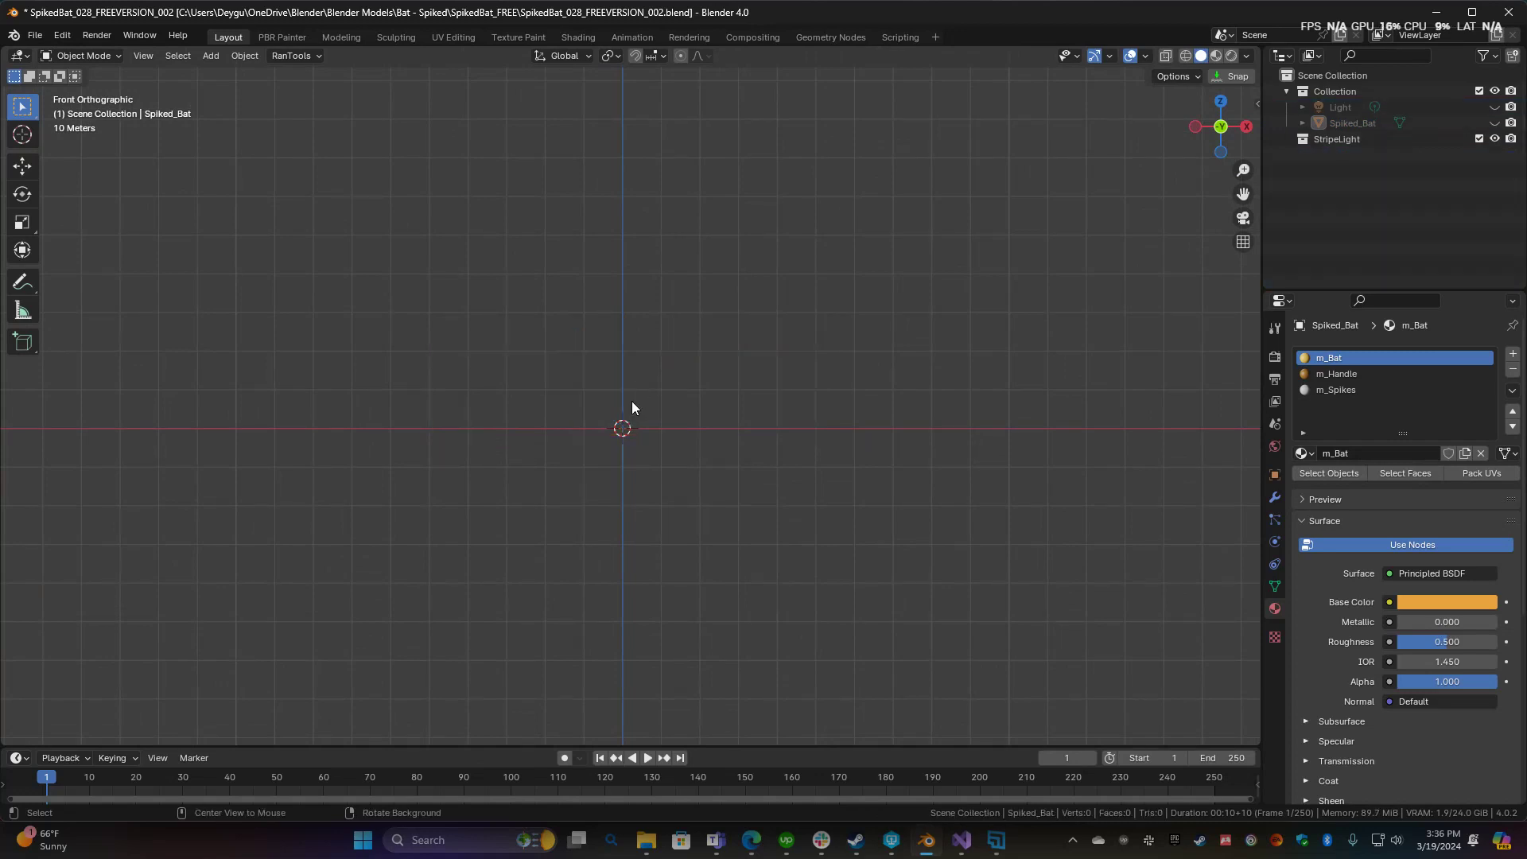
Reveal the hidden objects, delete the point light beside the bat and select Spiked_Bat
{"action": "key", "text": "alt+h"}
{"action": "scroll", "coordinate": [636, 392], "scroll_direction": "up", "scroll_amount": 3}
{"action": "scroll", "coordinate": [655, 451], "scroll_direction": "up", "scroll_amount": 7}
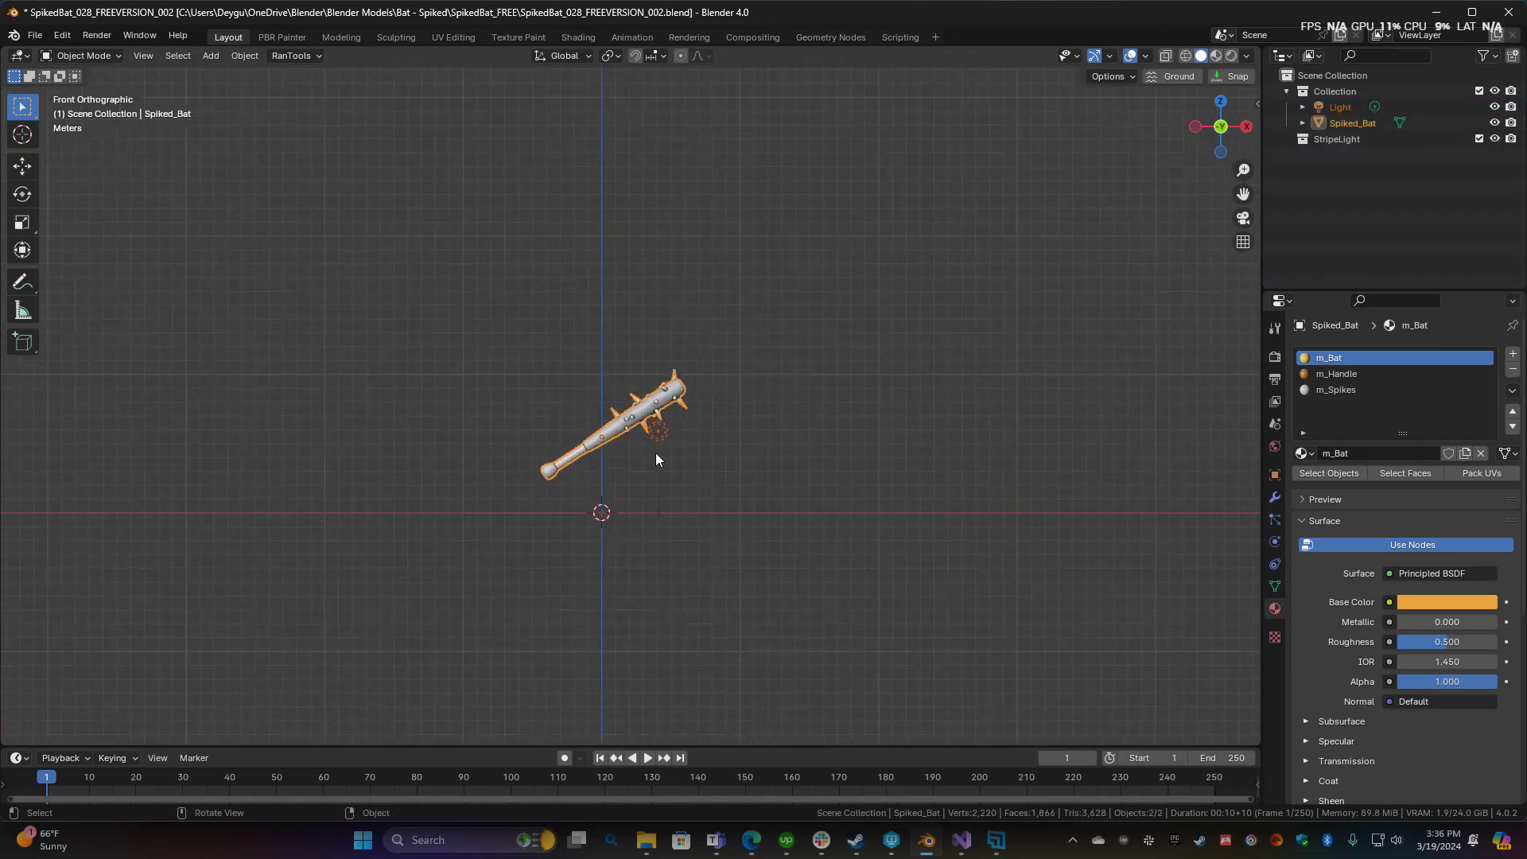
{"action": "left_click", "coordinate": [678, 470]}
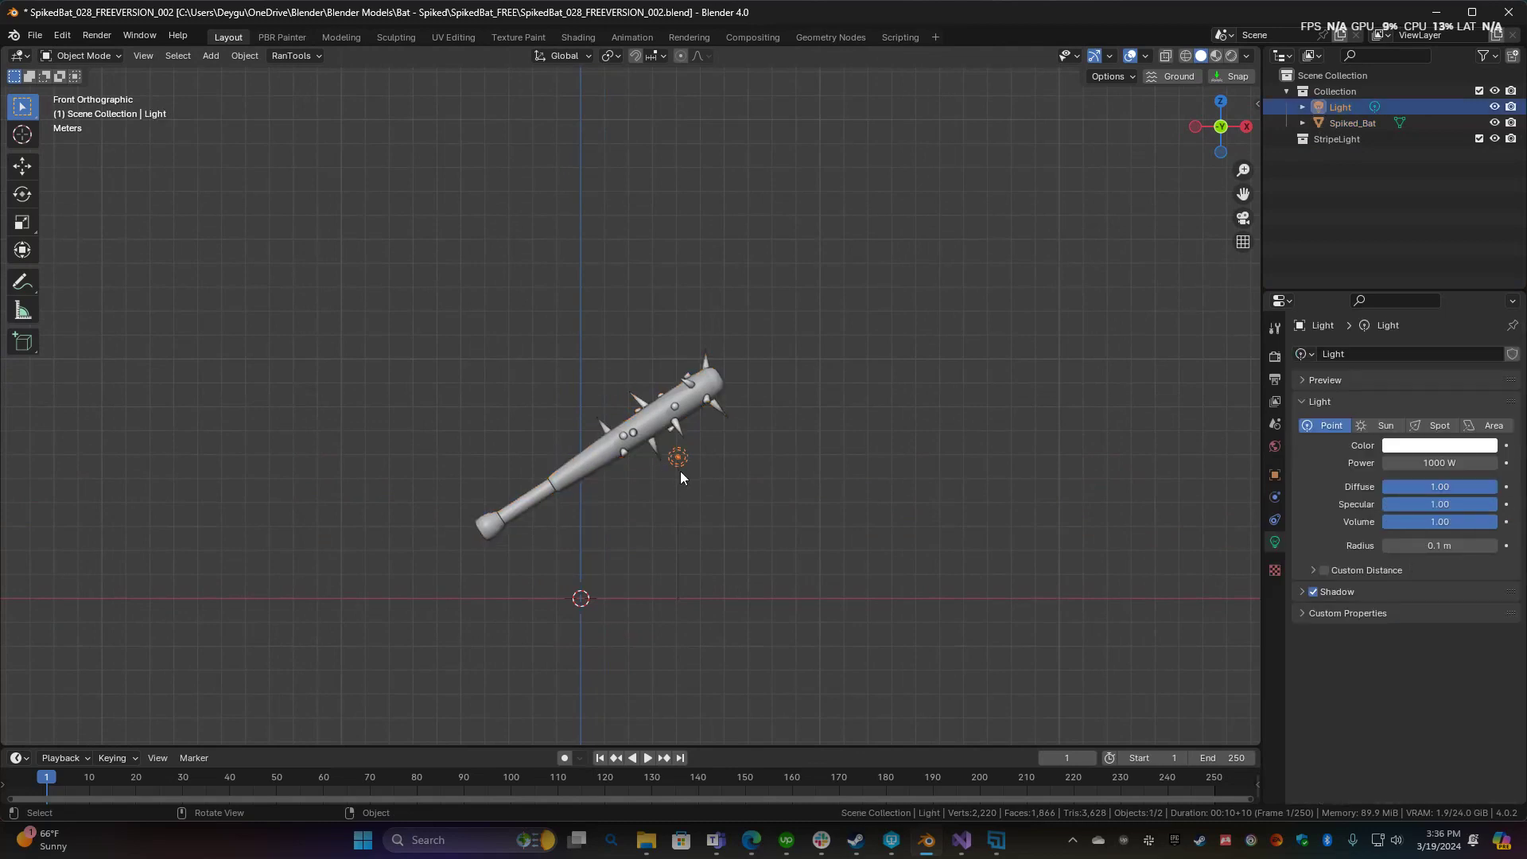
{"action": "key", "text": "Delete"}
{"action": "left_click", "coordinate": [600, 455]}
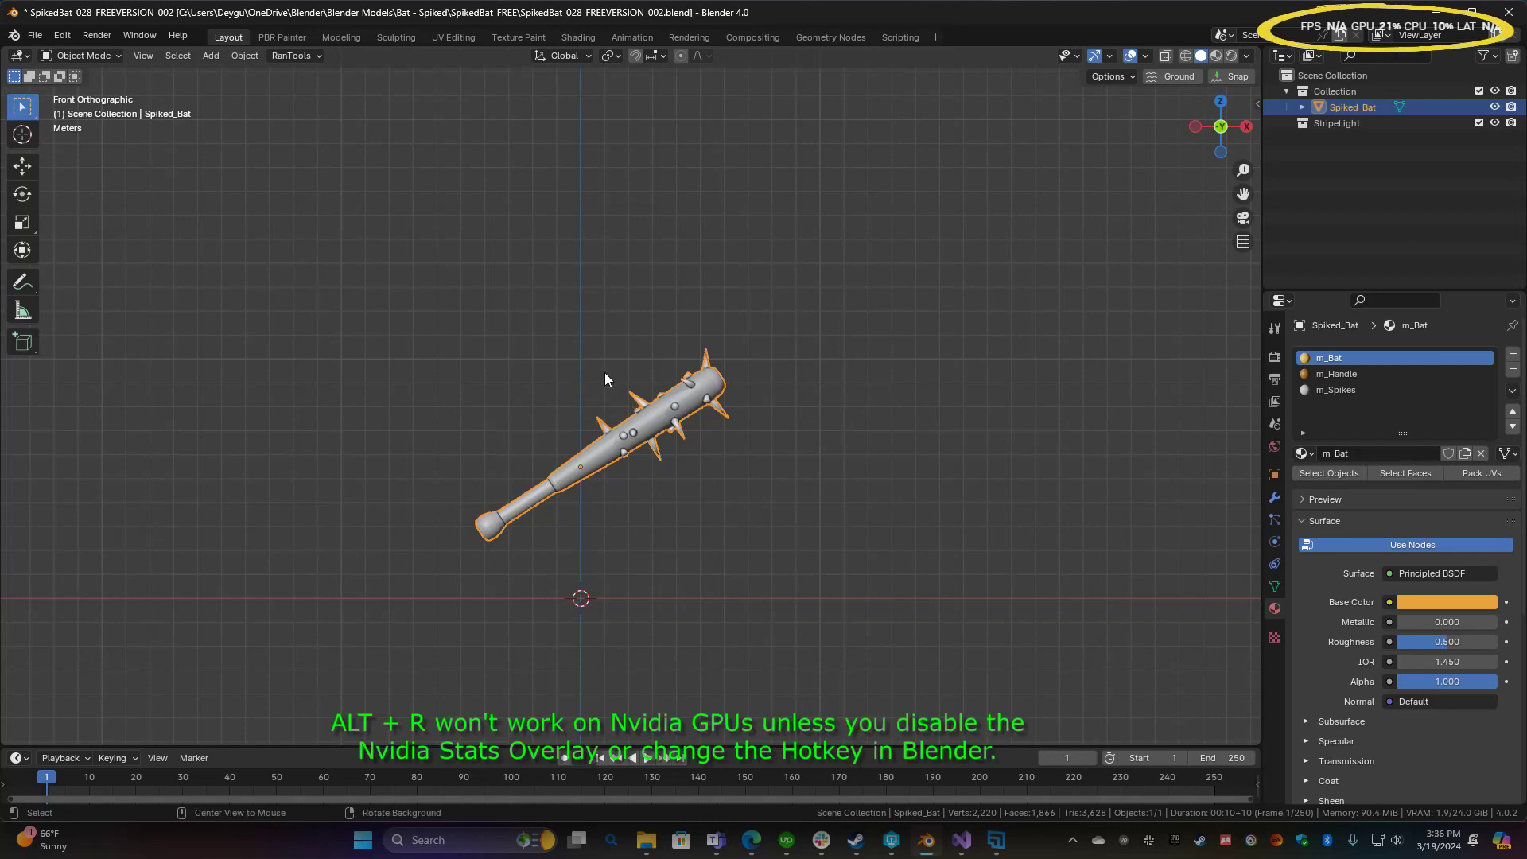
Clear the spiked bat's location and rotation so it stands upright at the world origin
{"action": "key", "text": "alt+g"}
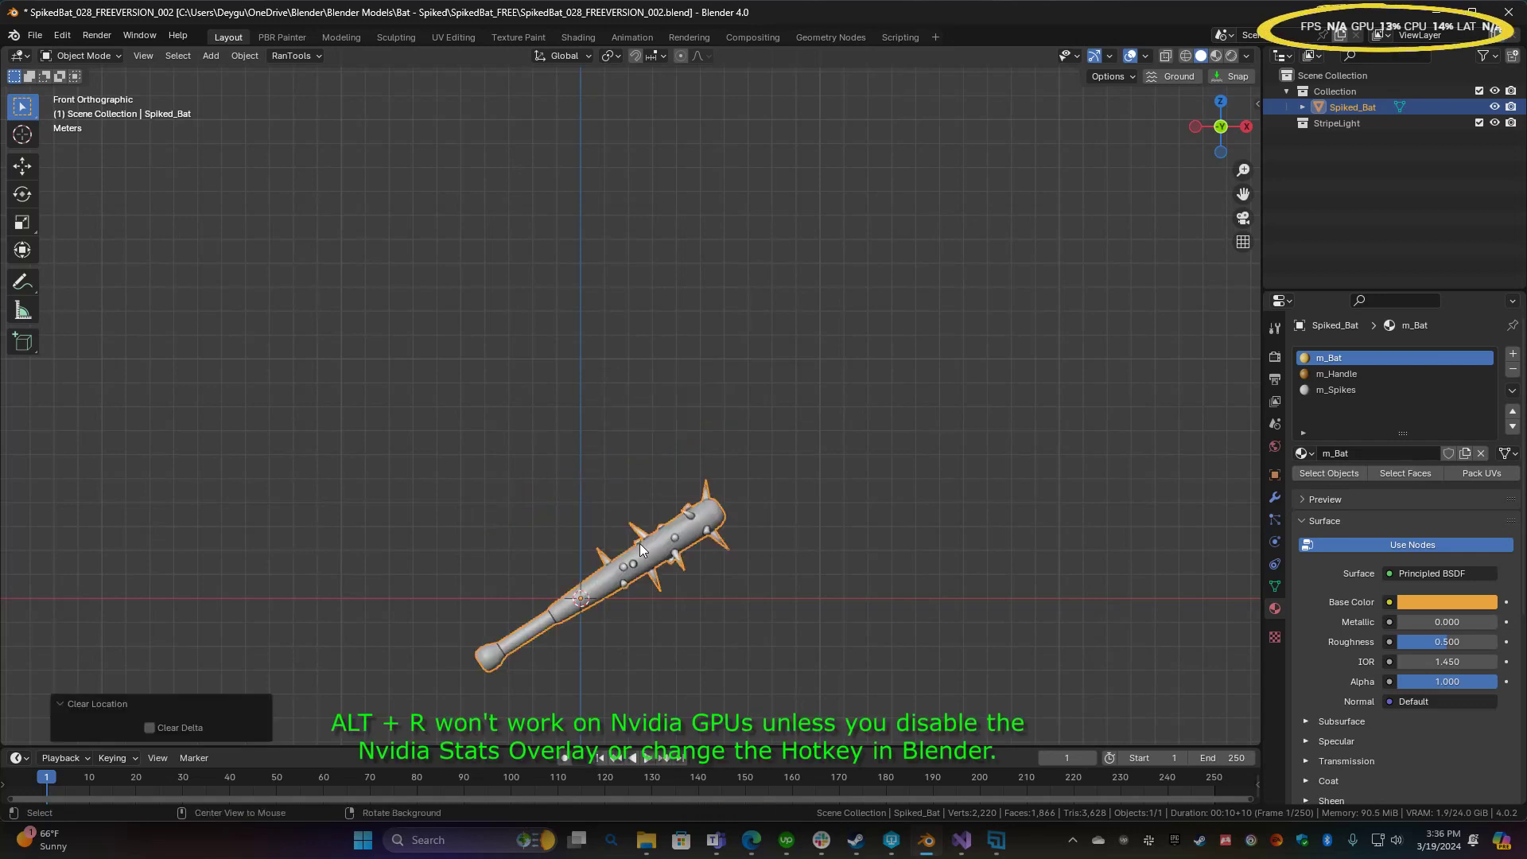
{"action": "key", "text": "alt+r"}
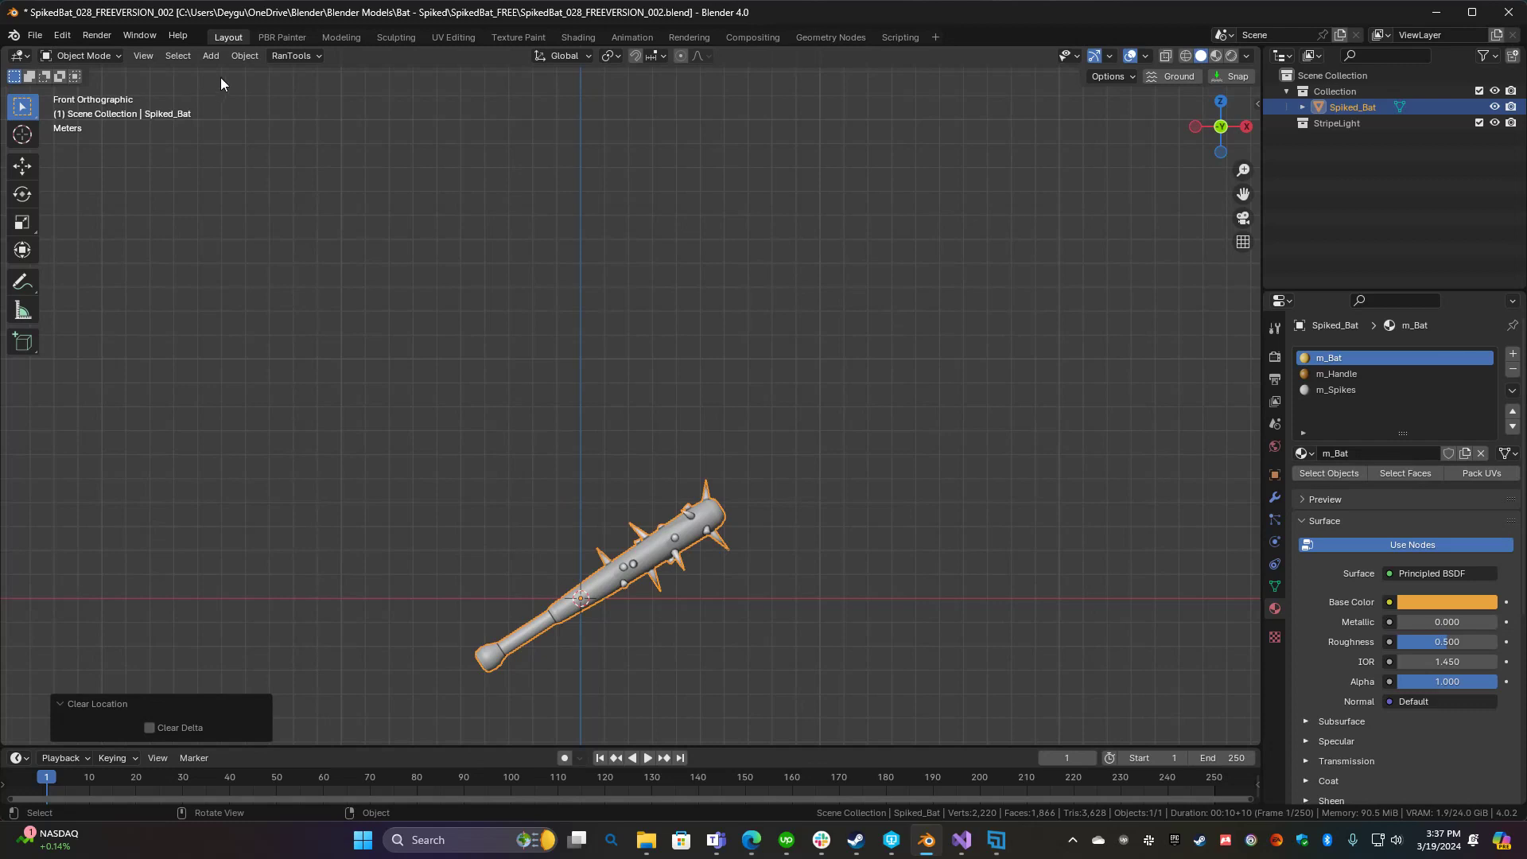
{"action": "left_click", "coordinate": [243, 56]}
{"action": "left_click", "coordinate": [237, 60]}
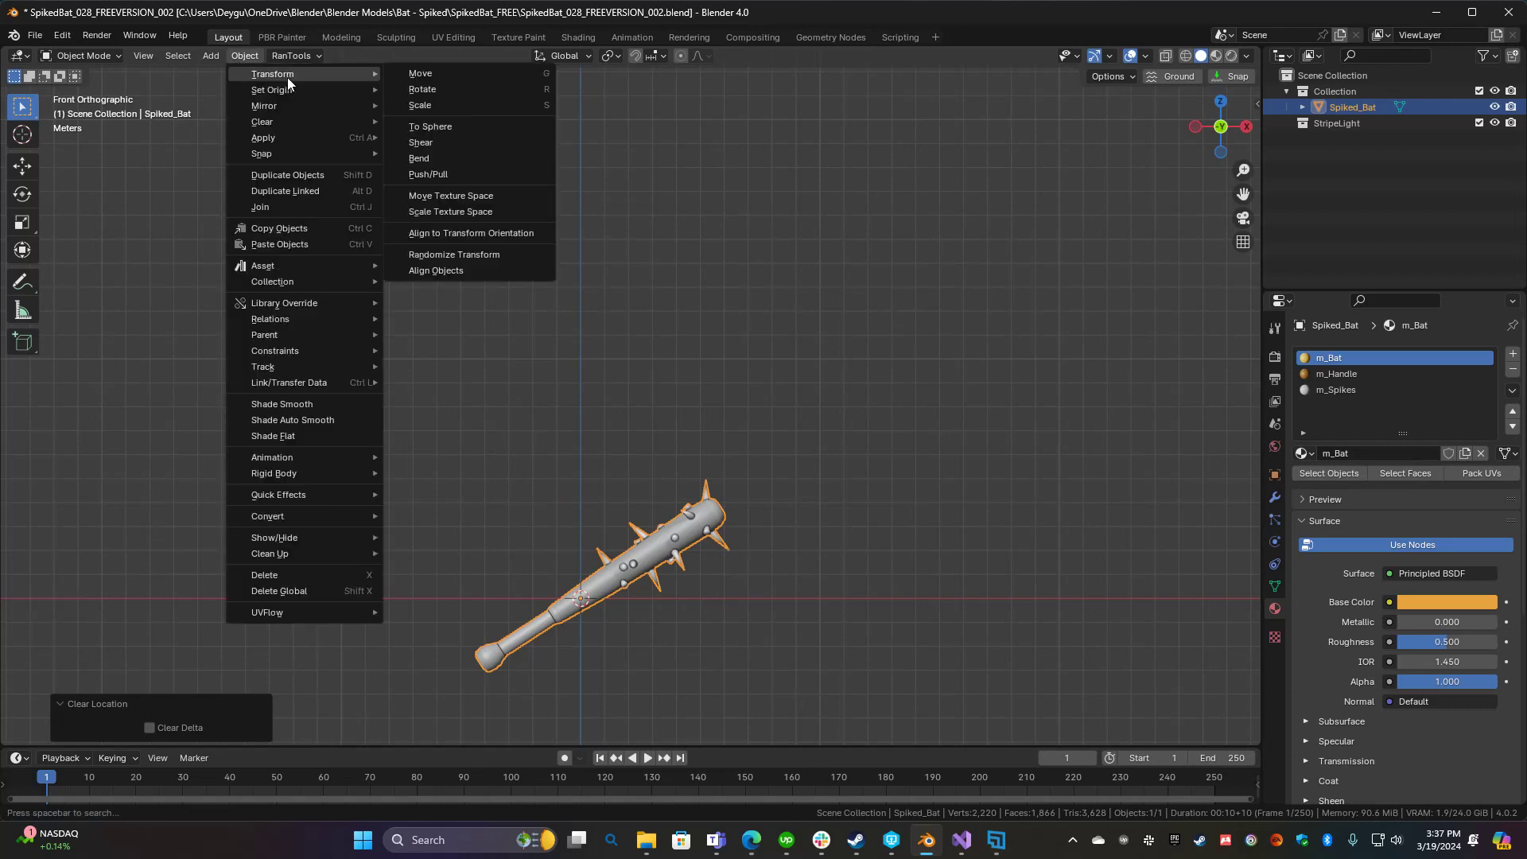
{"action": "mouse_move", "coordinate": [270, 121]}
{"action": "left_click", "coordinate": [440, 139]}
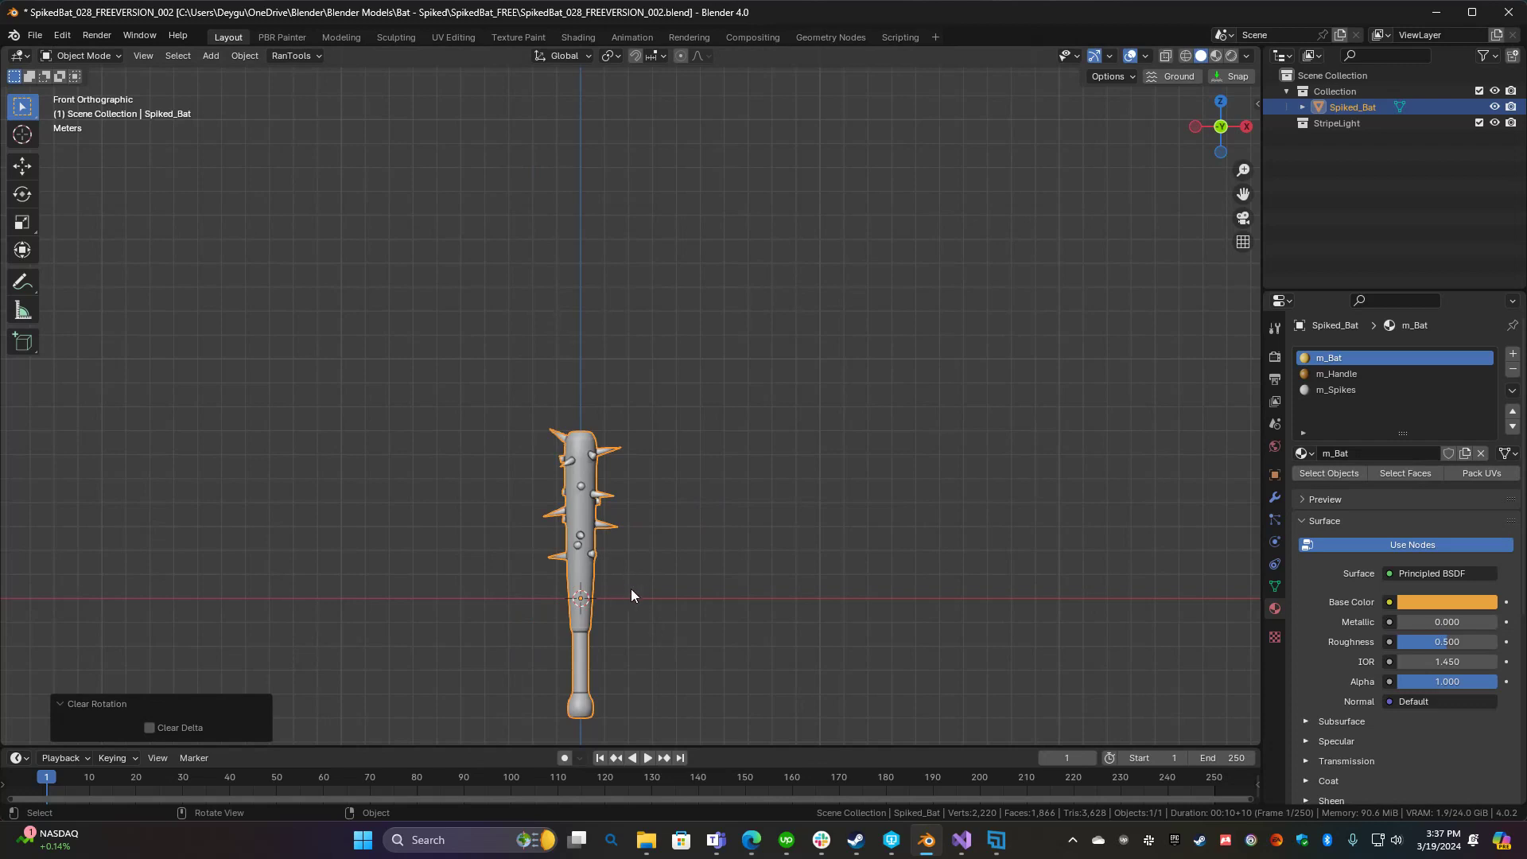
{"action": "middle_click_drag", "start_coordinate": [634, 598], "coordinate": [656, 415], "text": "shift"}
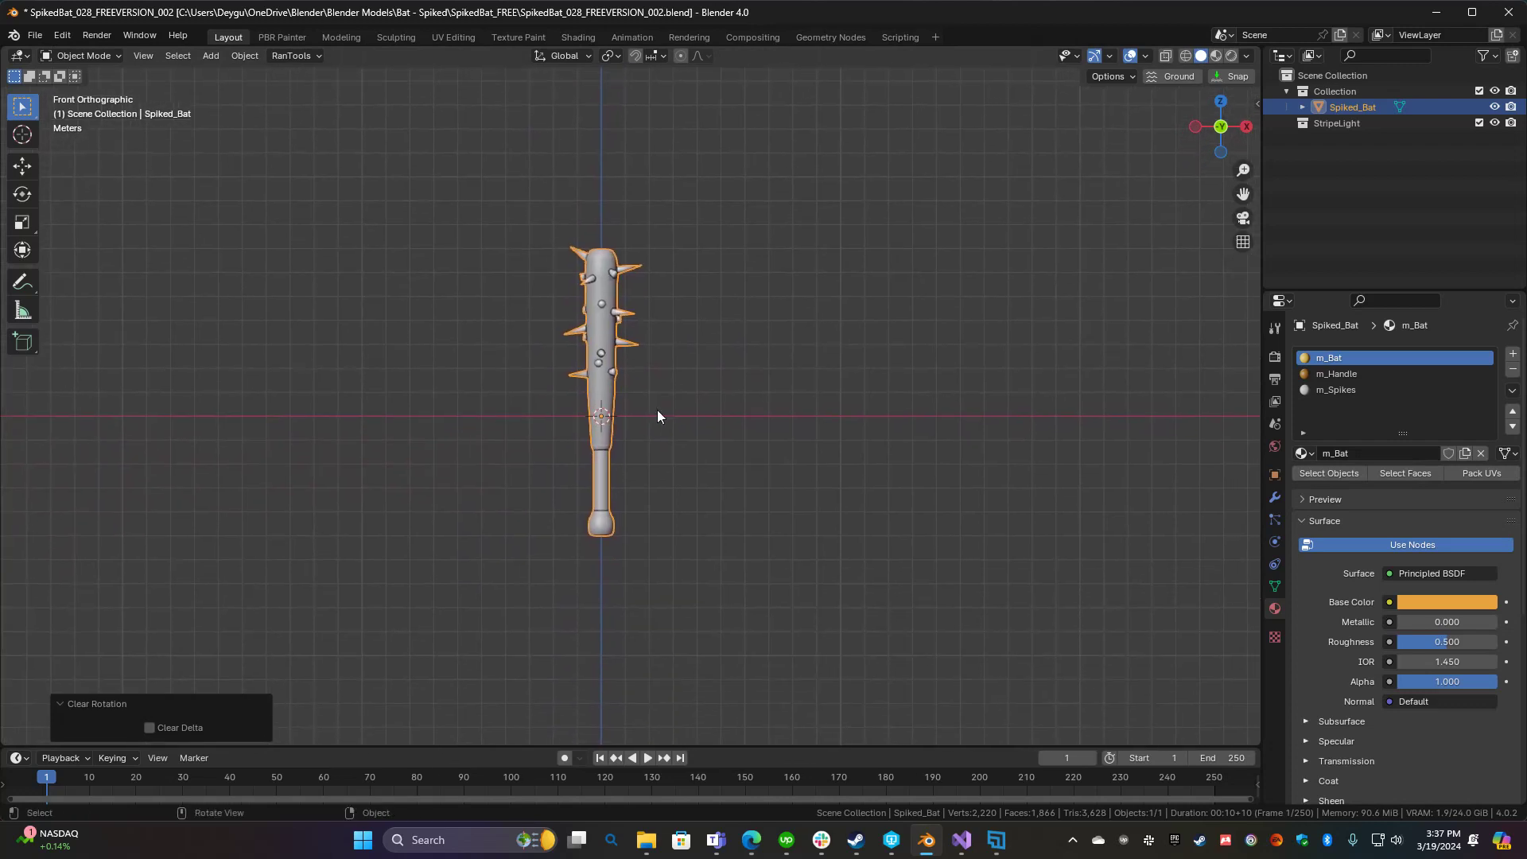
Select the bat's entire mesh in Edit Mode and clear all its seams in edge selection
{"action": "key", "text": "Tab"}
{"action": "scroll", "coordinate": [653, 411], "scroll_direction": "up", "scroll_amount": 5}
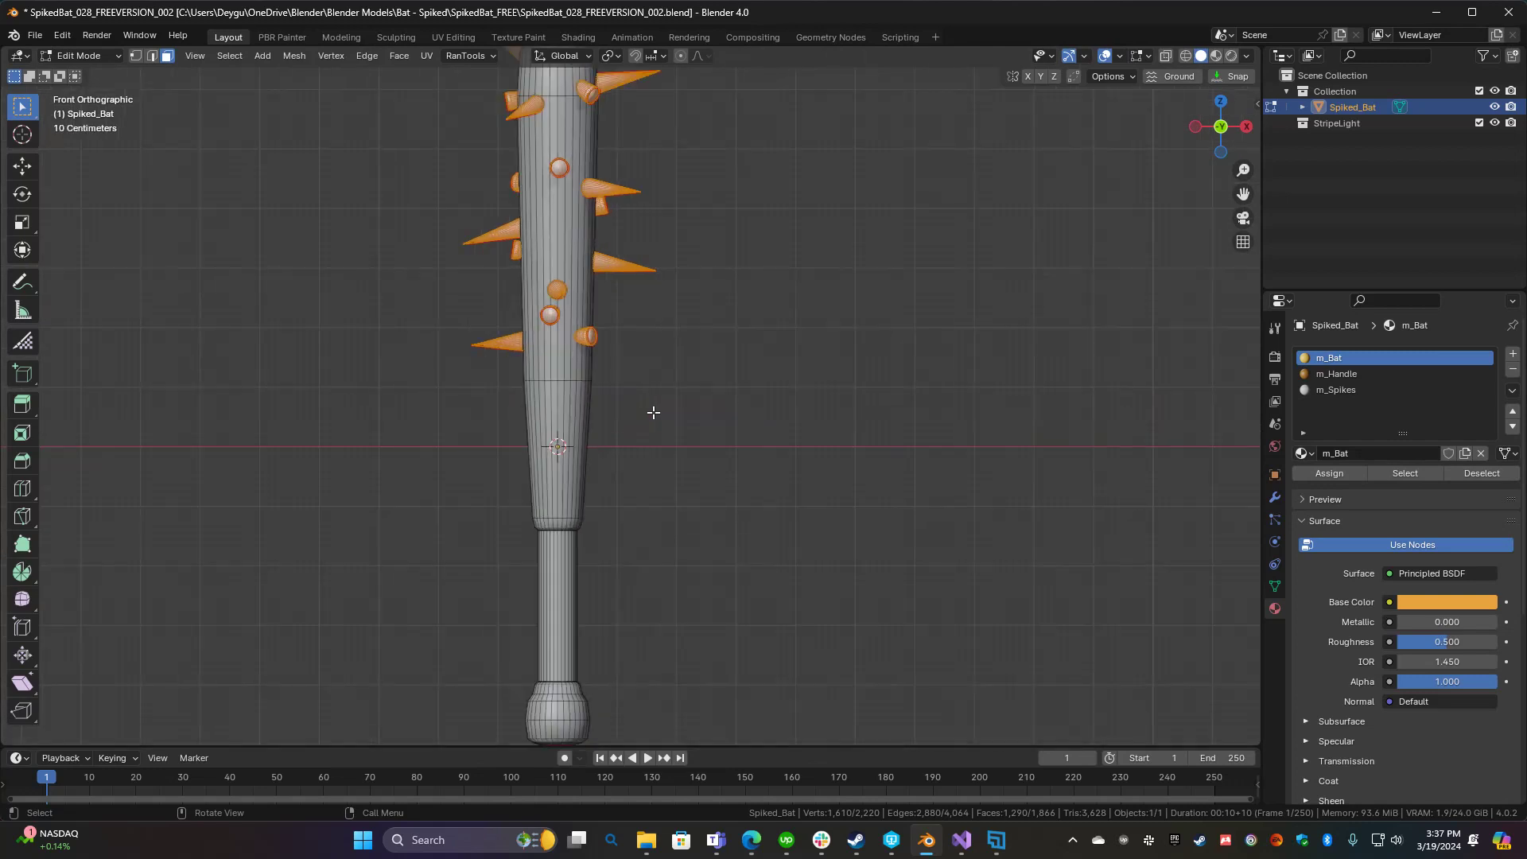
{"action": "middle_click_drag", "start_coordinate": [664, 300], "coordinate": [808, 337]}
{"action": "scroll", "coordinate": [621, 341], "scroll_direction": "down", "scroll_amount": 4}
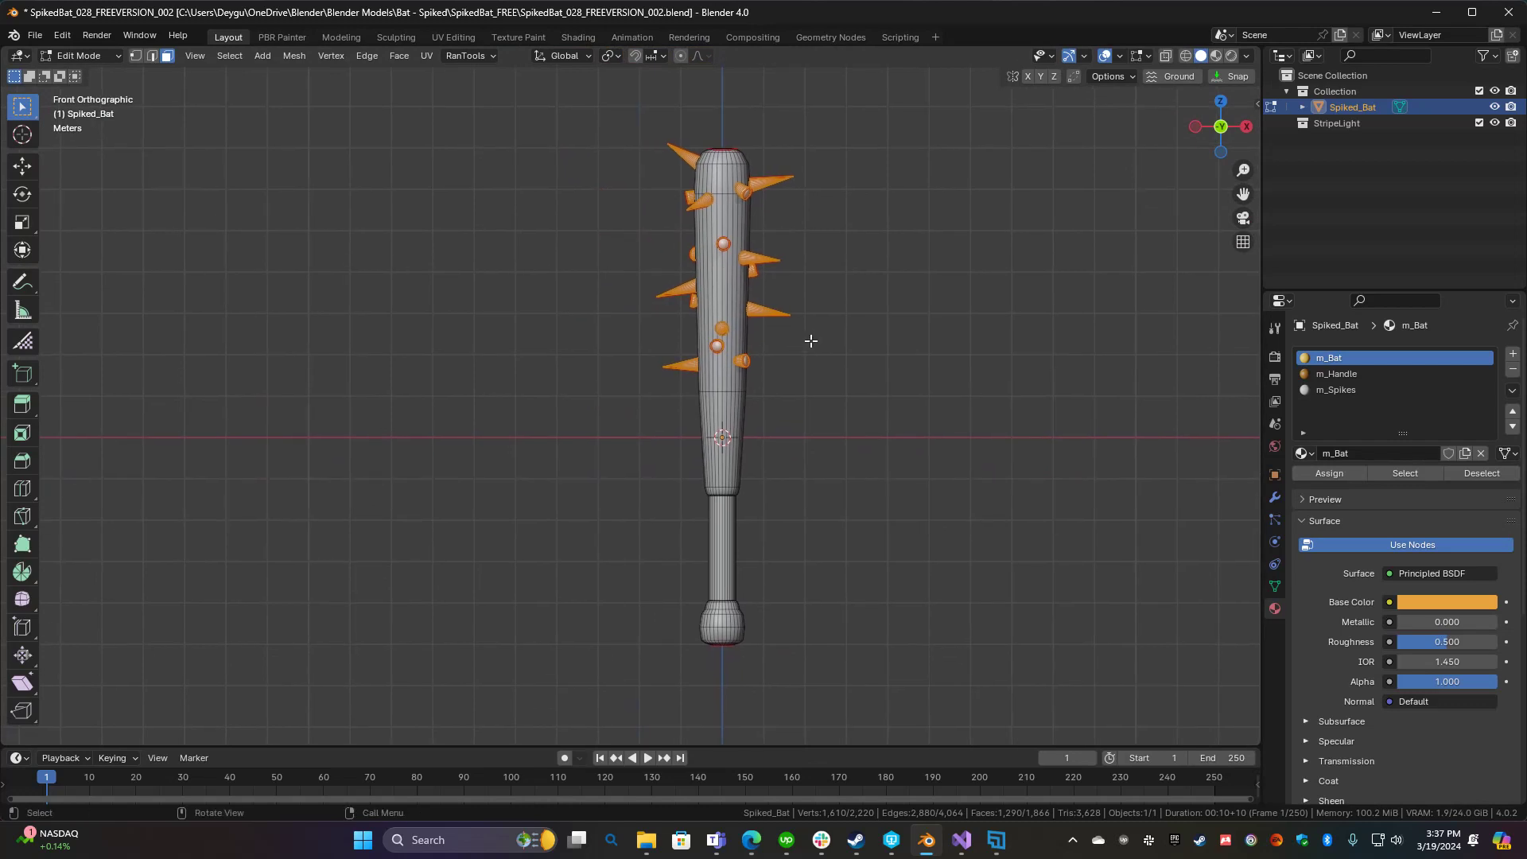
{"action": "key", "text": "a"}
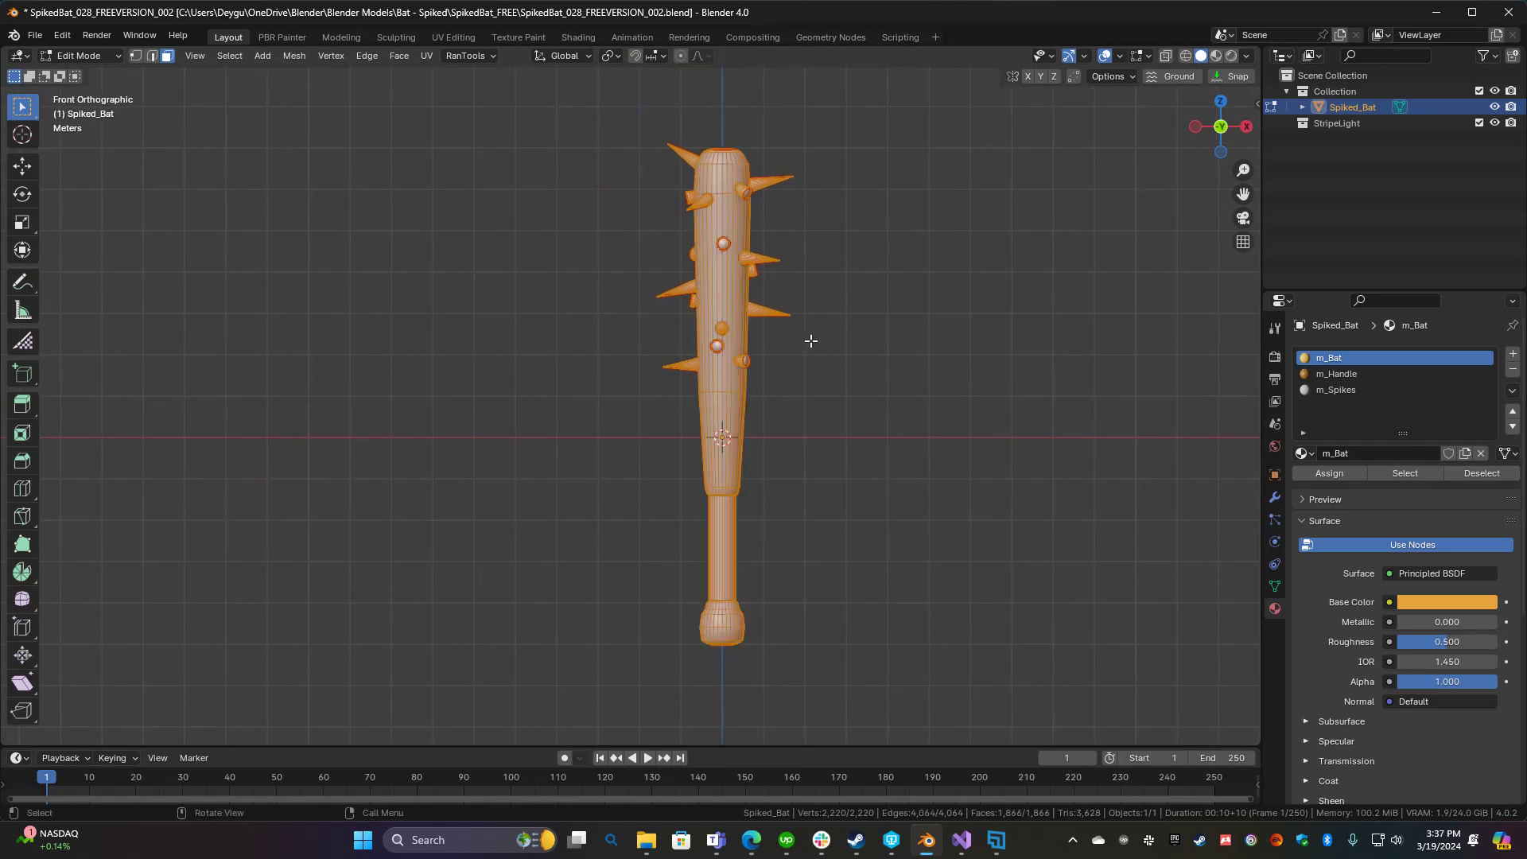
{"action": "right_click", "coordinate": [724, 398]}
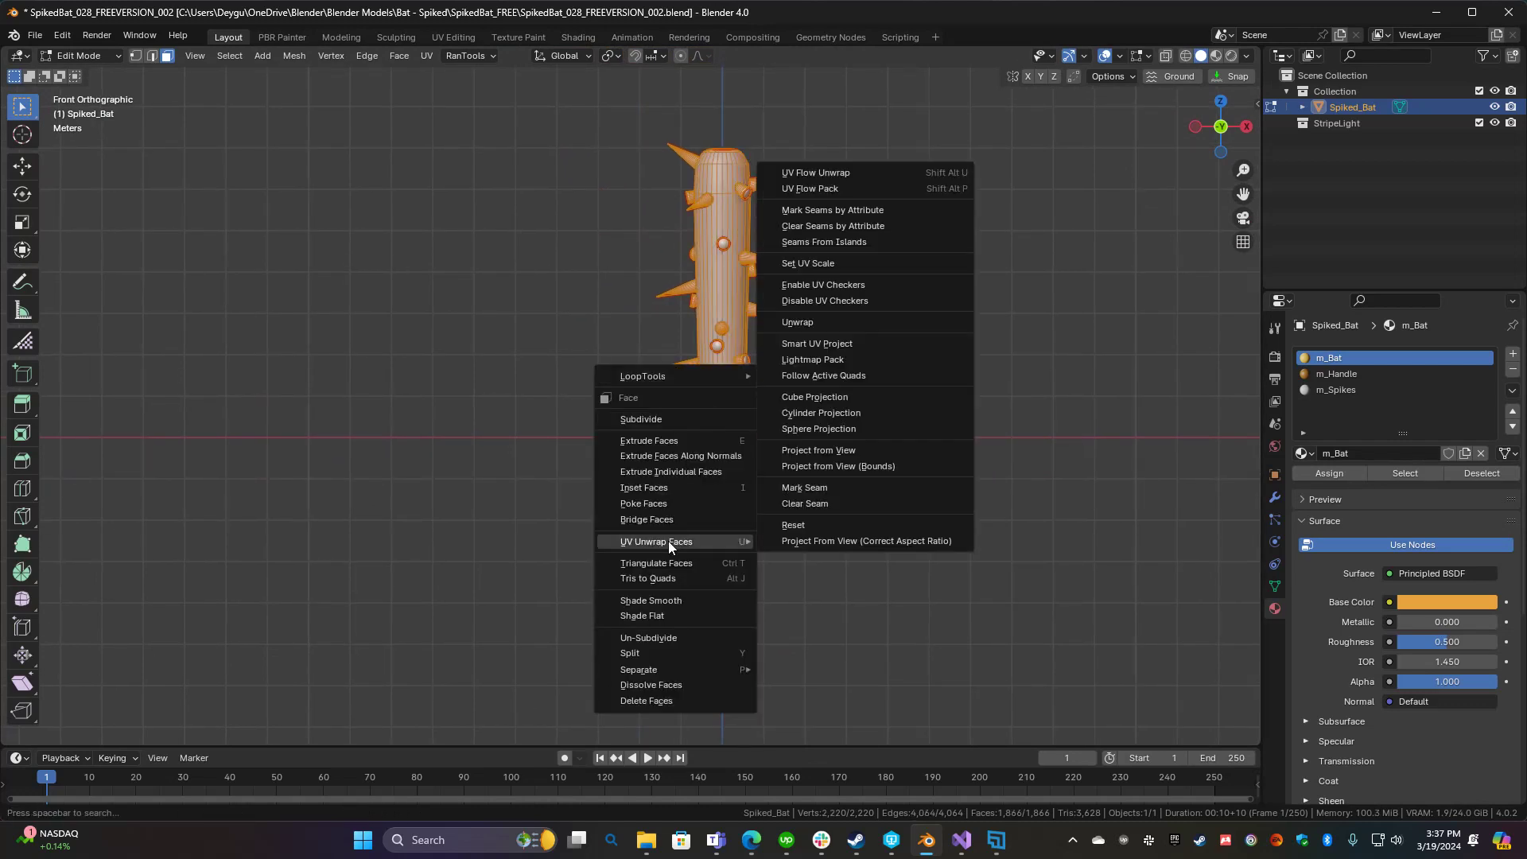
{"action": "left_click", "coordinate": [643, 600]}
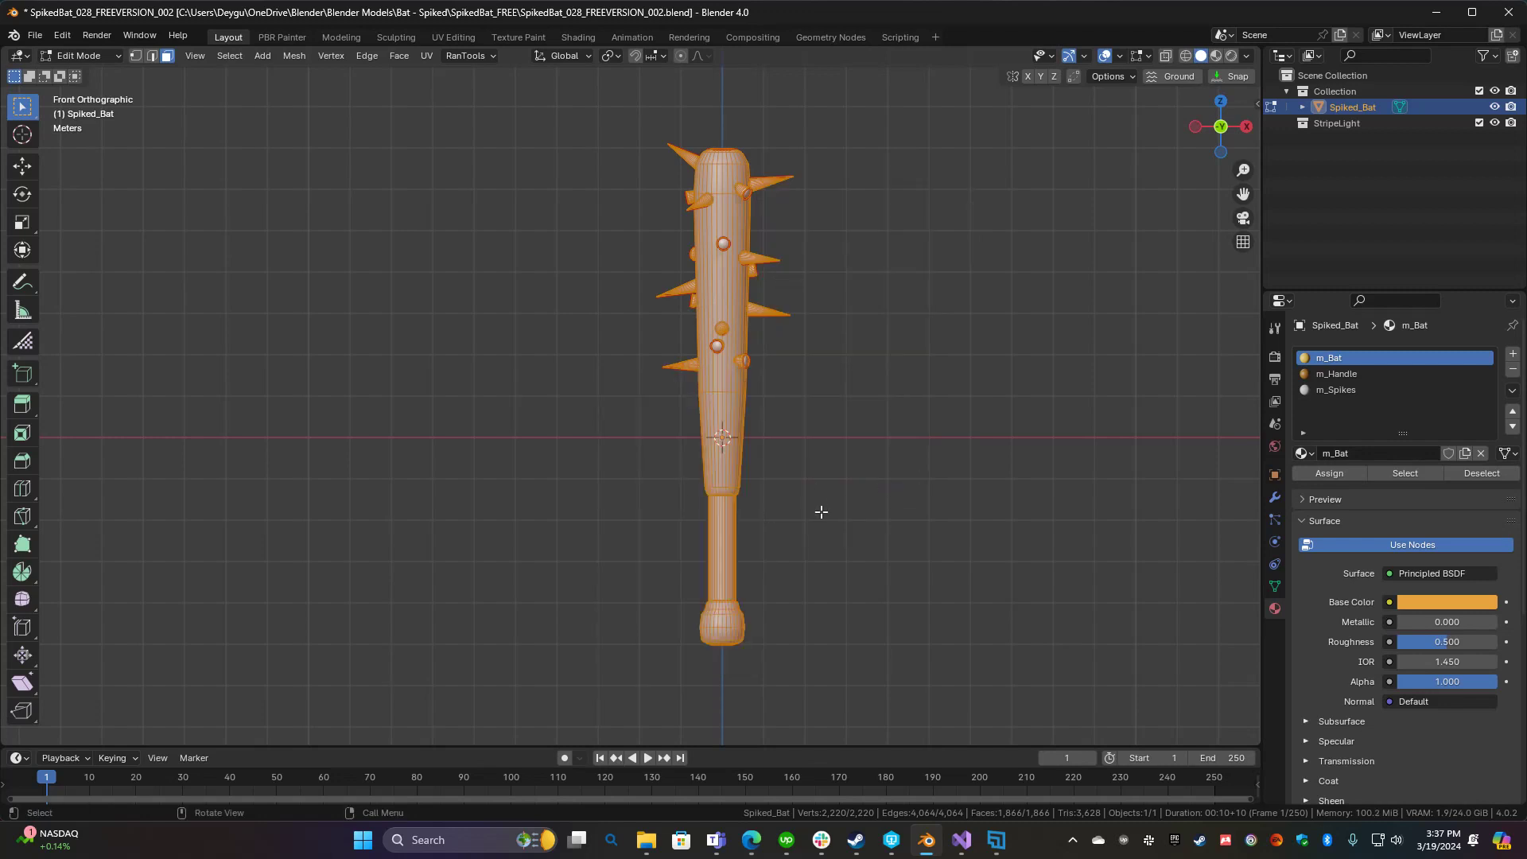
{"action": "key", "text": "2"}
{"action": "right_click", "coordinate": [739, 443]}
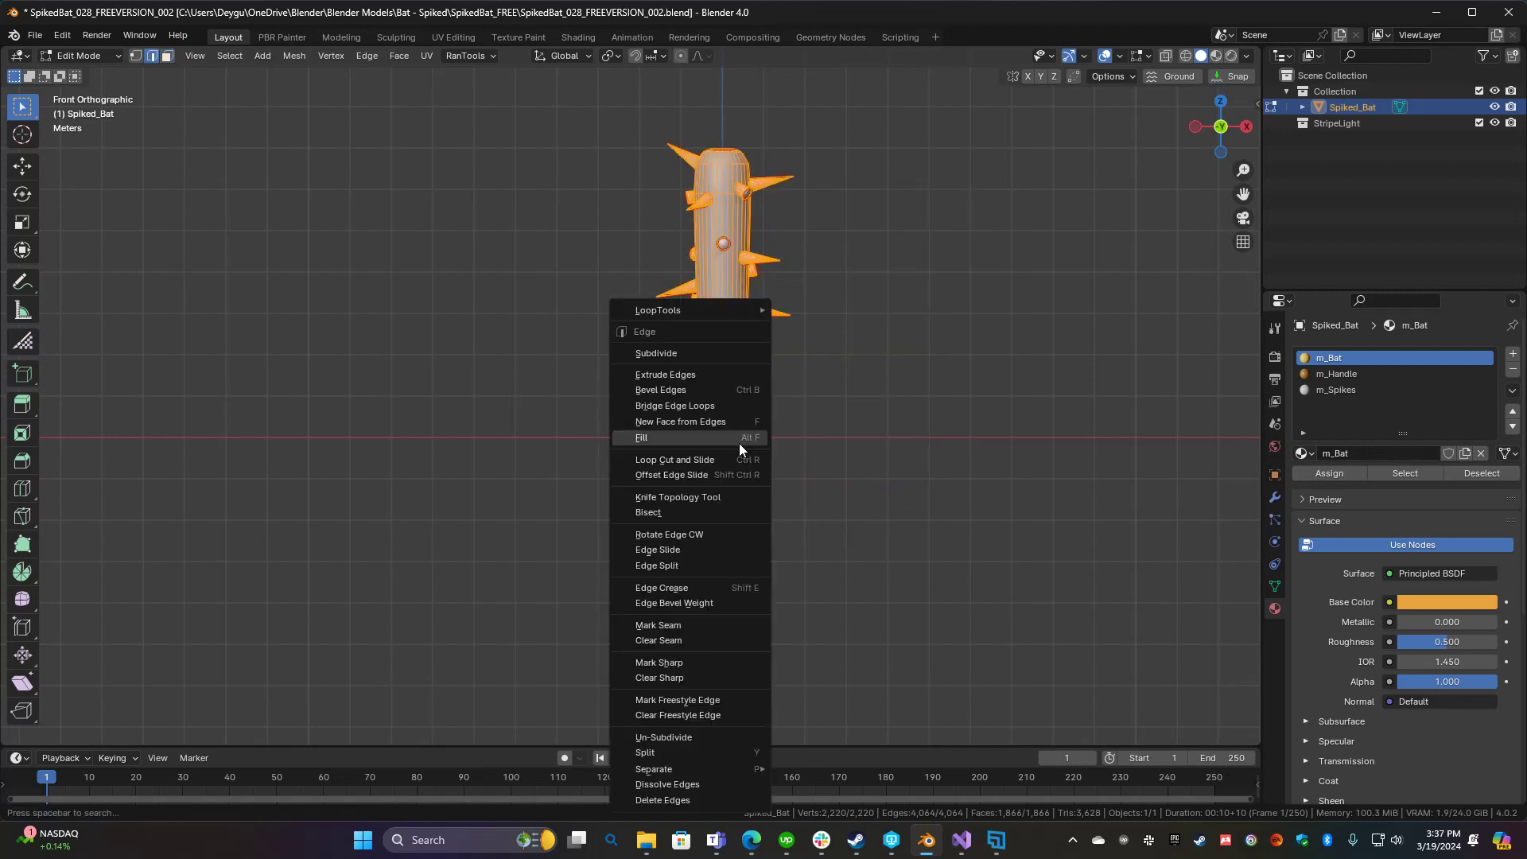
{"action": "left_click", "coordinate": [644, 641]}
{"action": "middle_click_drag", "start_coordinate": [709, 525], "coordinate": [746, 432]}
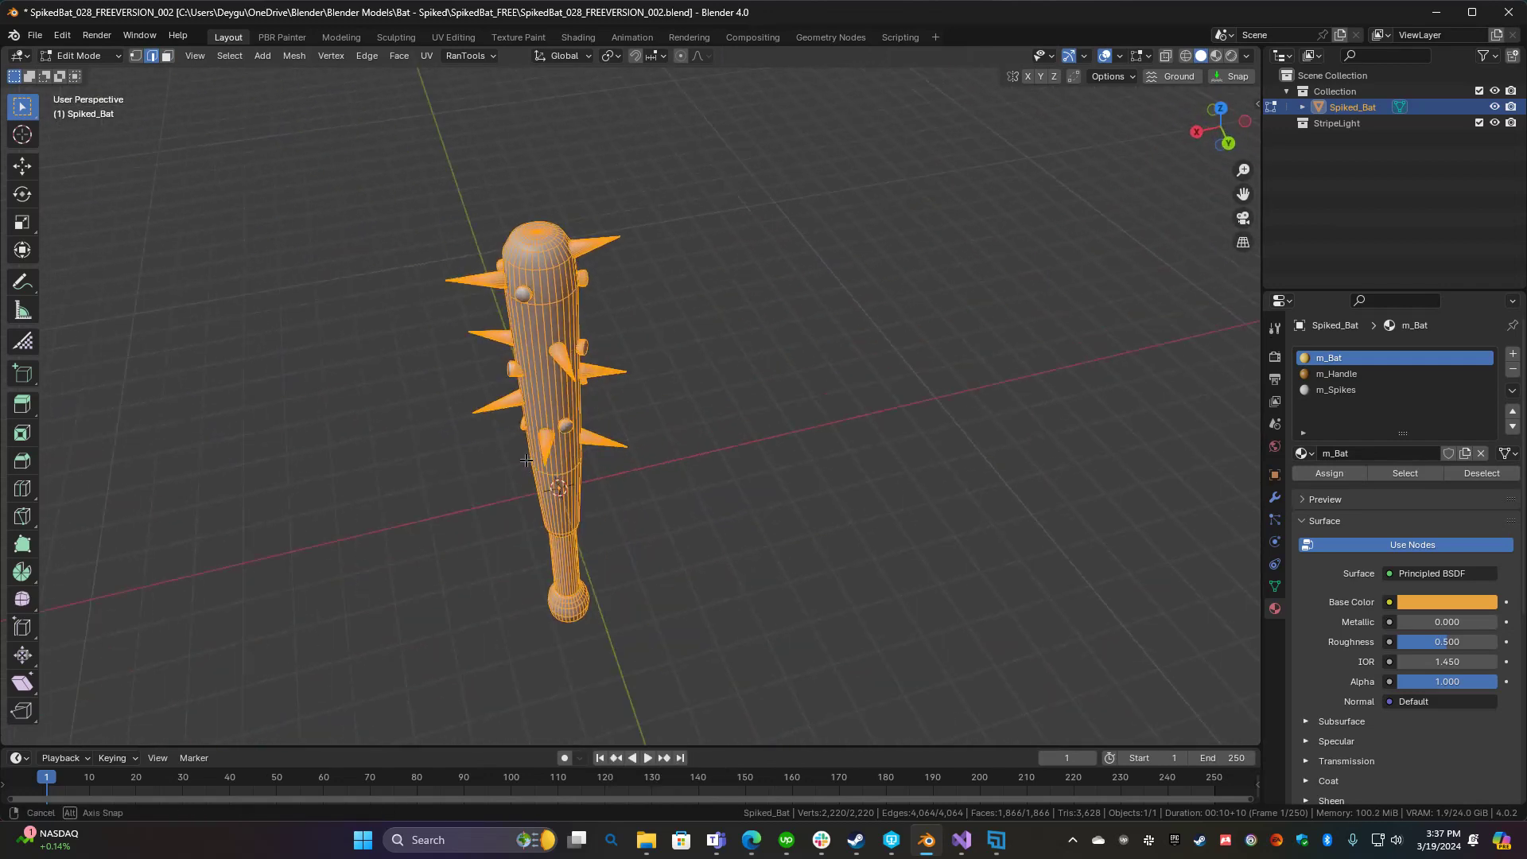
{"action": "middle_click_drag", "start_coordinate": [525, 460], "coordinate": [735, 407]}
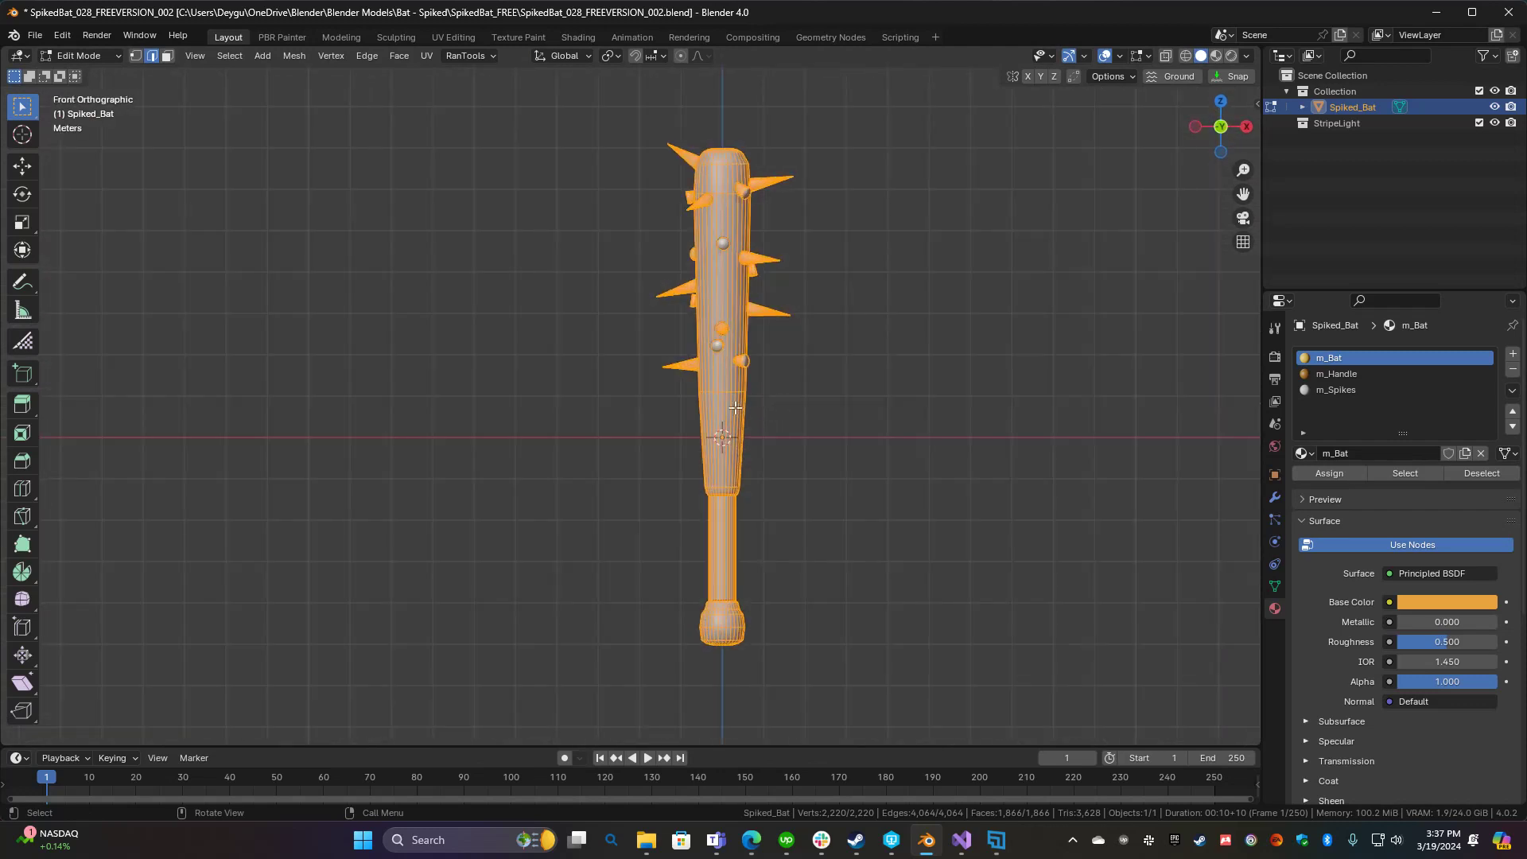
Deselect everything, then select the lower edge loop around the handle's knob and mark it as a seam
{"action": "key", "text": "alt+a"}
{"action": "scroll", "coordinate": [735, 421], "scroll_direction": "up", "scroll_amount": 3}
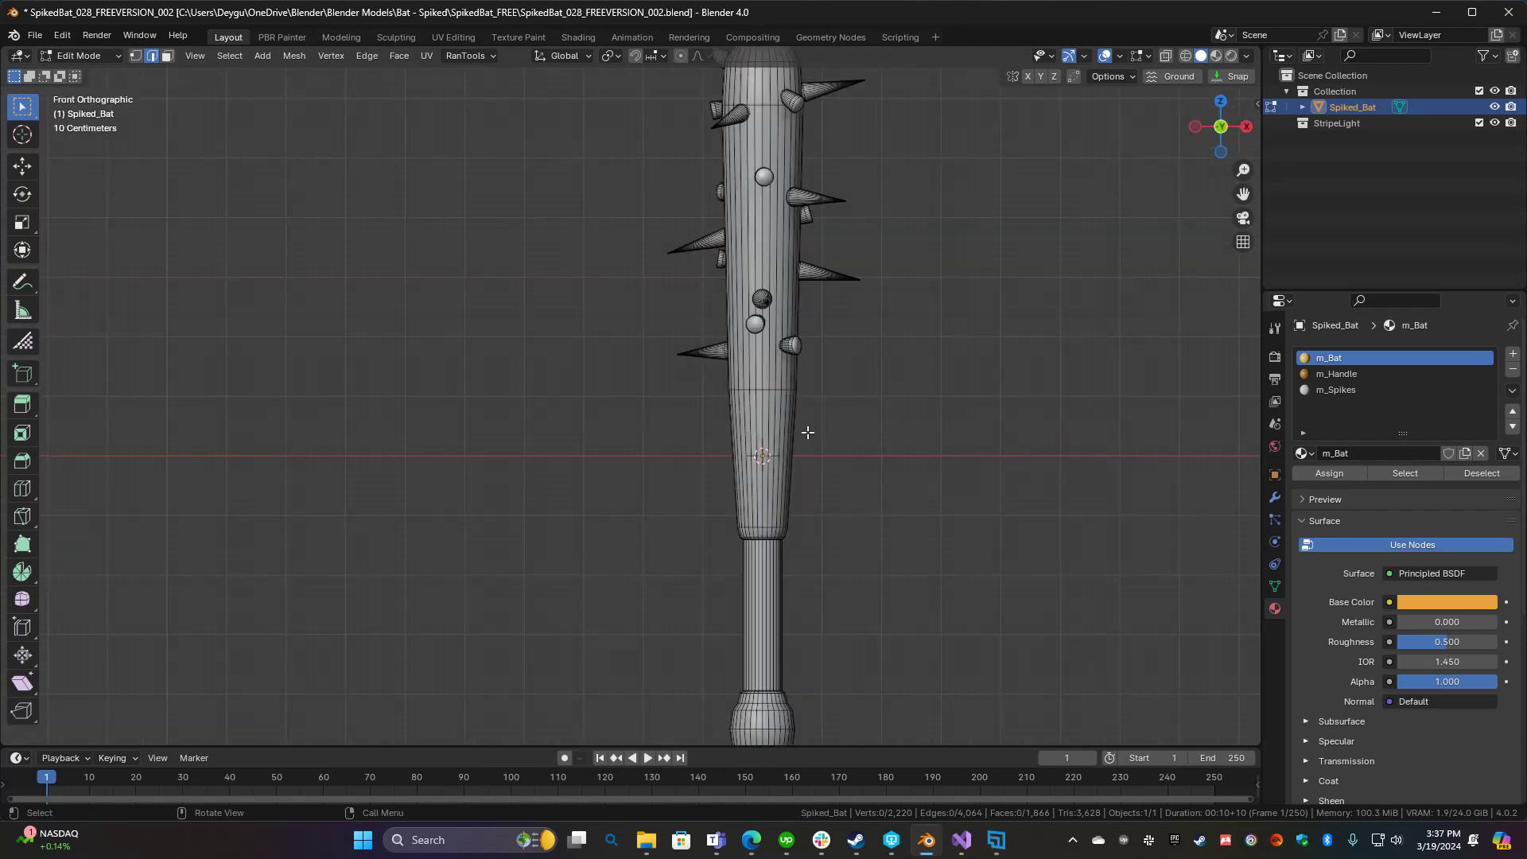
{"action": "middle_click_drag", "start_coordinate": [737, 431], "coordinate": [653, 189], "text": "shift"}
{"action": "scroll", "coordinate": [606, 539], "scroll_direction": "up", "scroll_amount": 7}
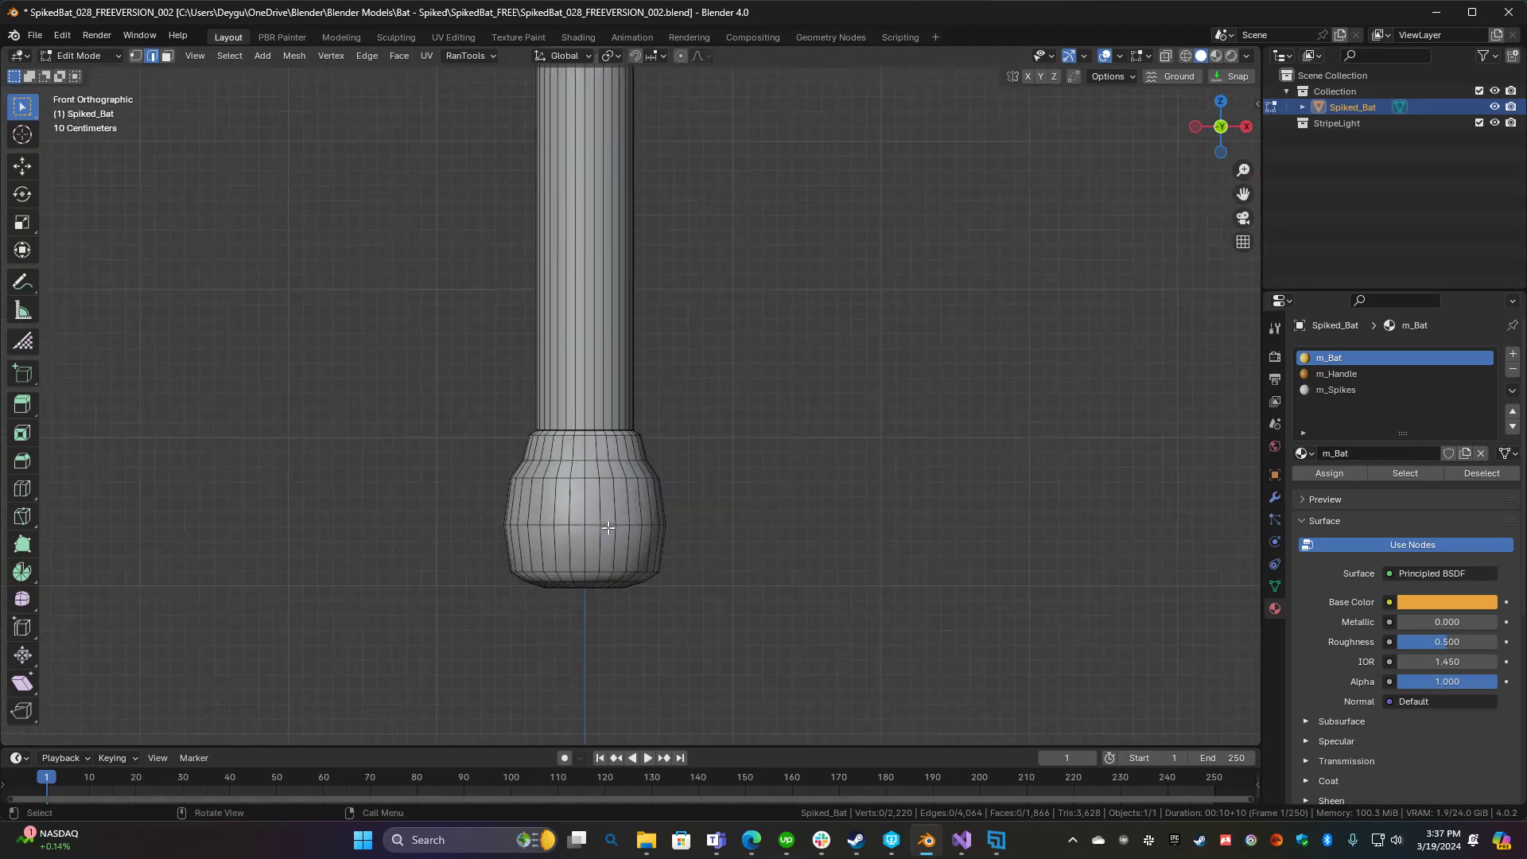
{"action": "scroll", "coordinate": [592, 564], "scroll_direction": "down", "scroll_amount": 2}
{"action": "left_click", "coordinate": [594, 570], "text": "alt"}
{"action": "middle_click_drag", "start_coordinate": [594, 571], "coordinate": [641, 429]}
{"action": "right_click", "coordinate": [543, 535]}
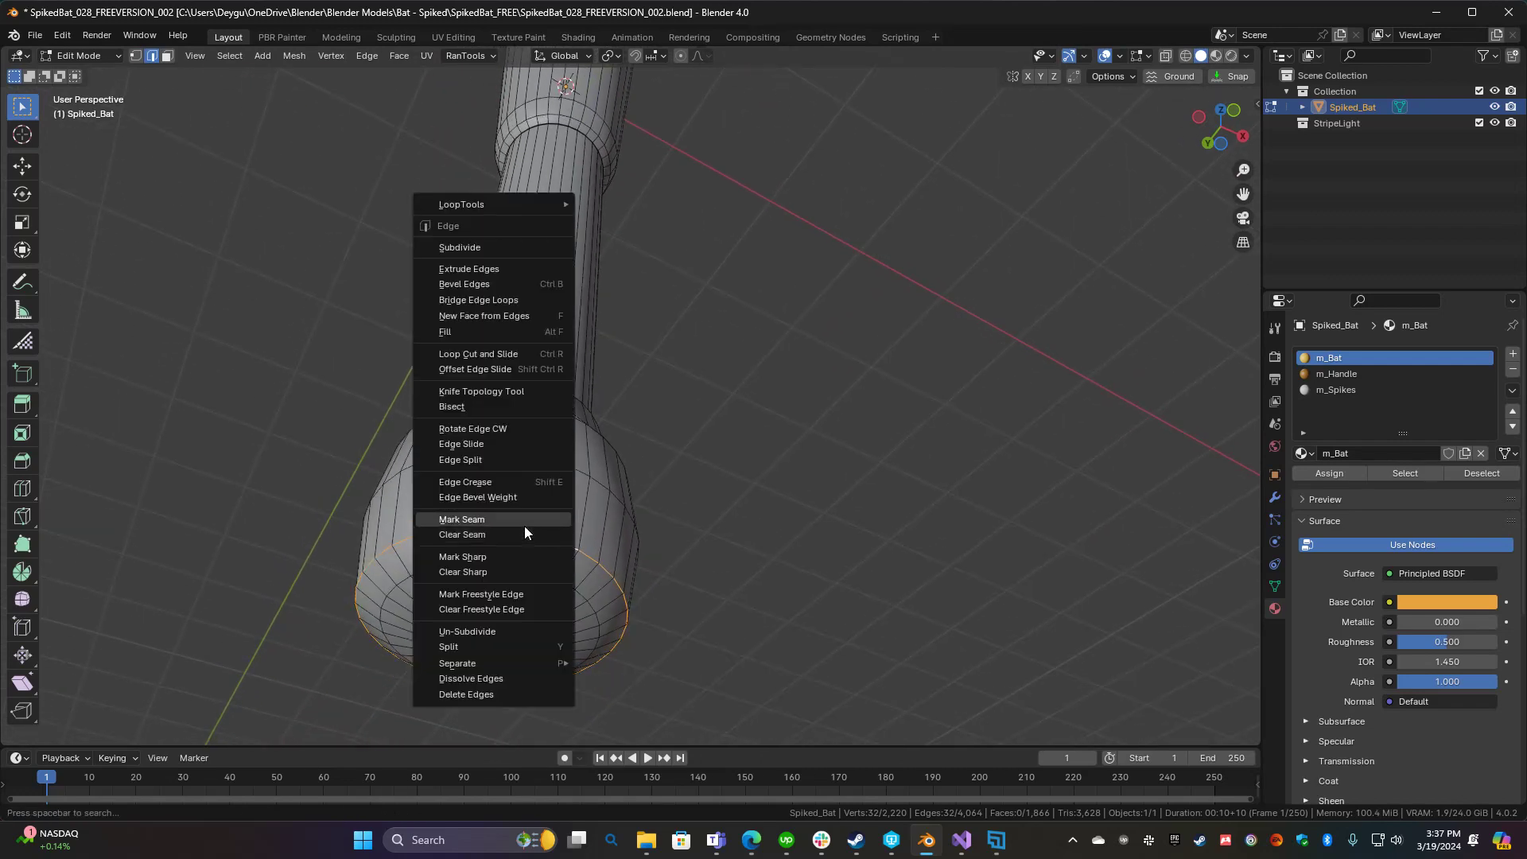
{"action": "left_click", "coordinate": [509, 519]}
{"action": "middle_click_drag", "start_coordinate": [704, 479], "coordinate": [583, 586]}
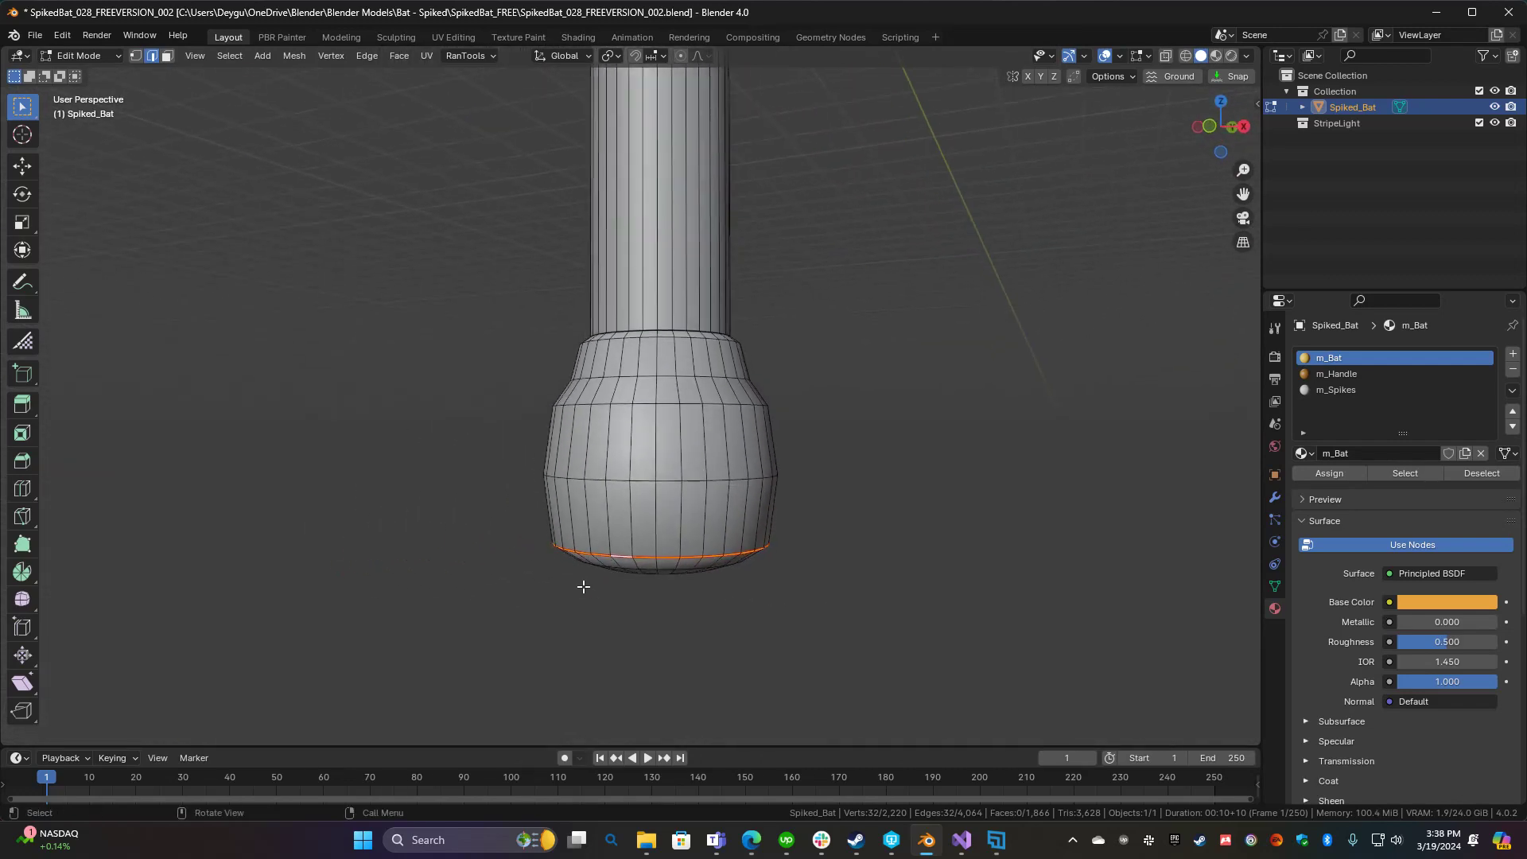
Open the UV Editing workspace and examine the bat's UV layout alongside its front view
{"action": "left_click", "coordinate": [452, 37]}
{"action": "scroll", "coordinate": [488, 481], "scroll_direction": "up", "scroll_amount": 5}
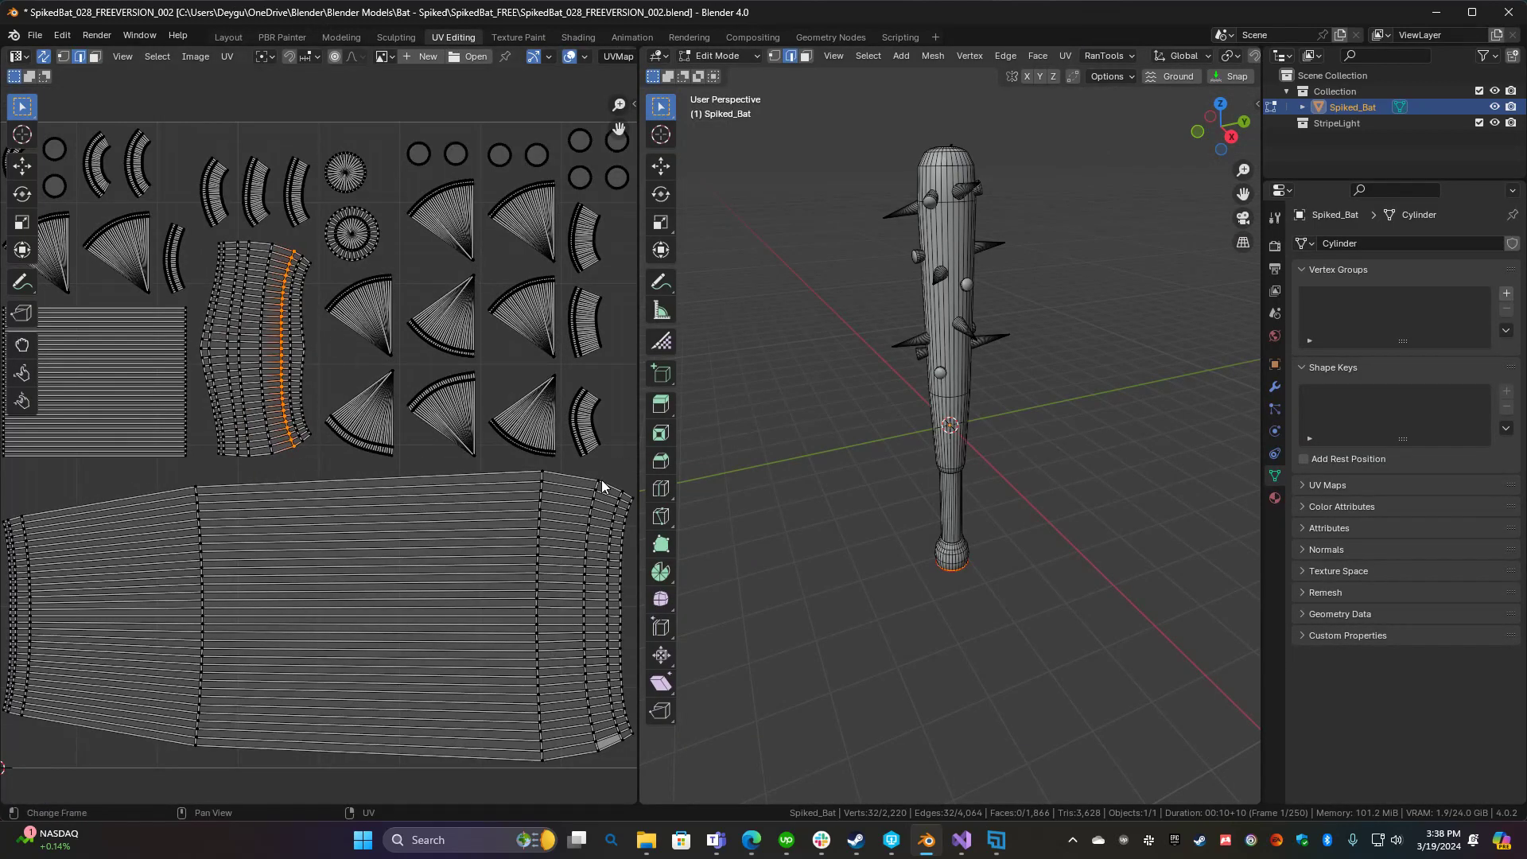
{"action": "scroll", "coordinate": [482, 461], "scroll_direction": "down", "scroll_amount": 3}
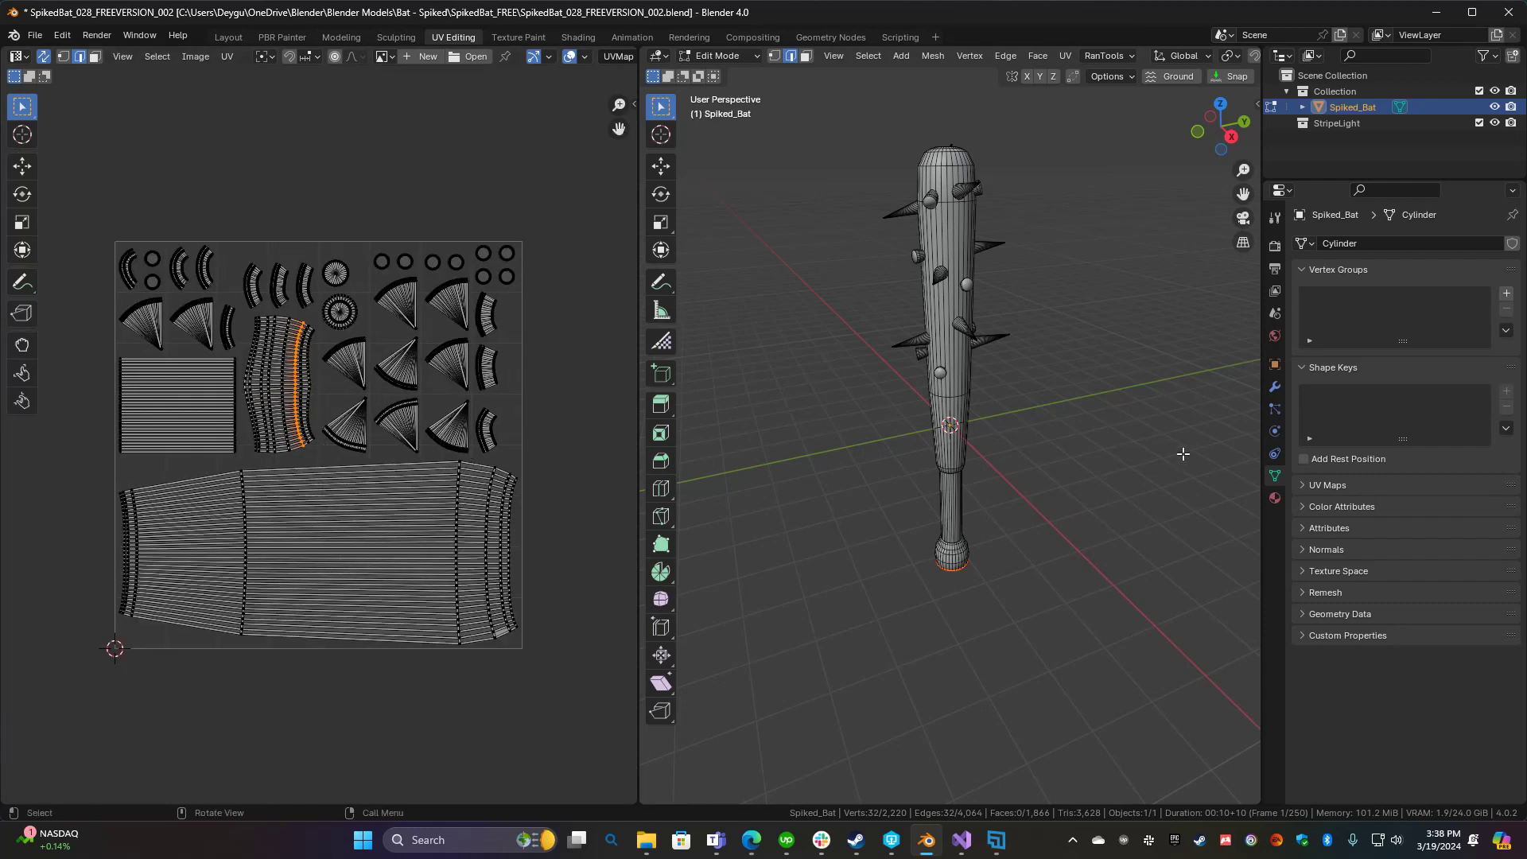
{"action": "key", "text": "KP_1"}
{"action": "scroll", "coordinate": [1009, 442], "scroll_direction": "up", "scroll_amount": 5}
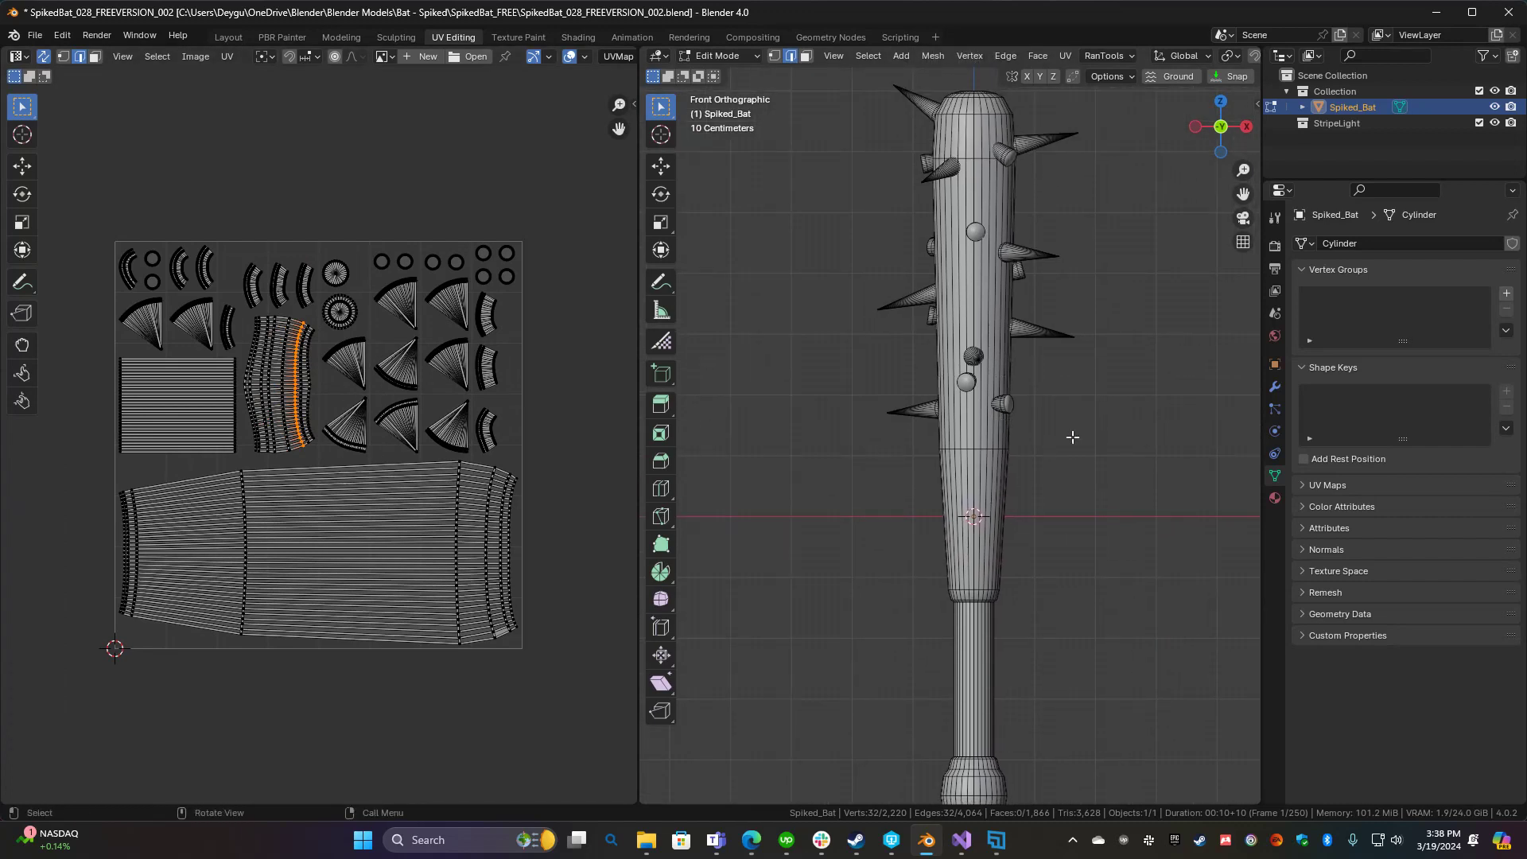
{"action": "scroll", "coordinate": [1074, 436], "scroll_direction": "down", "scroll_amount": 3}
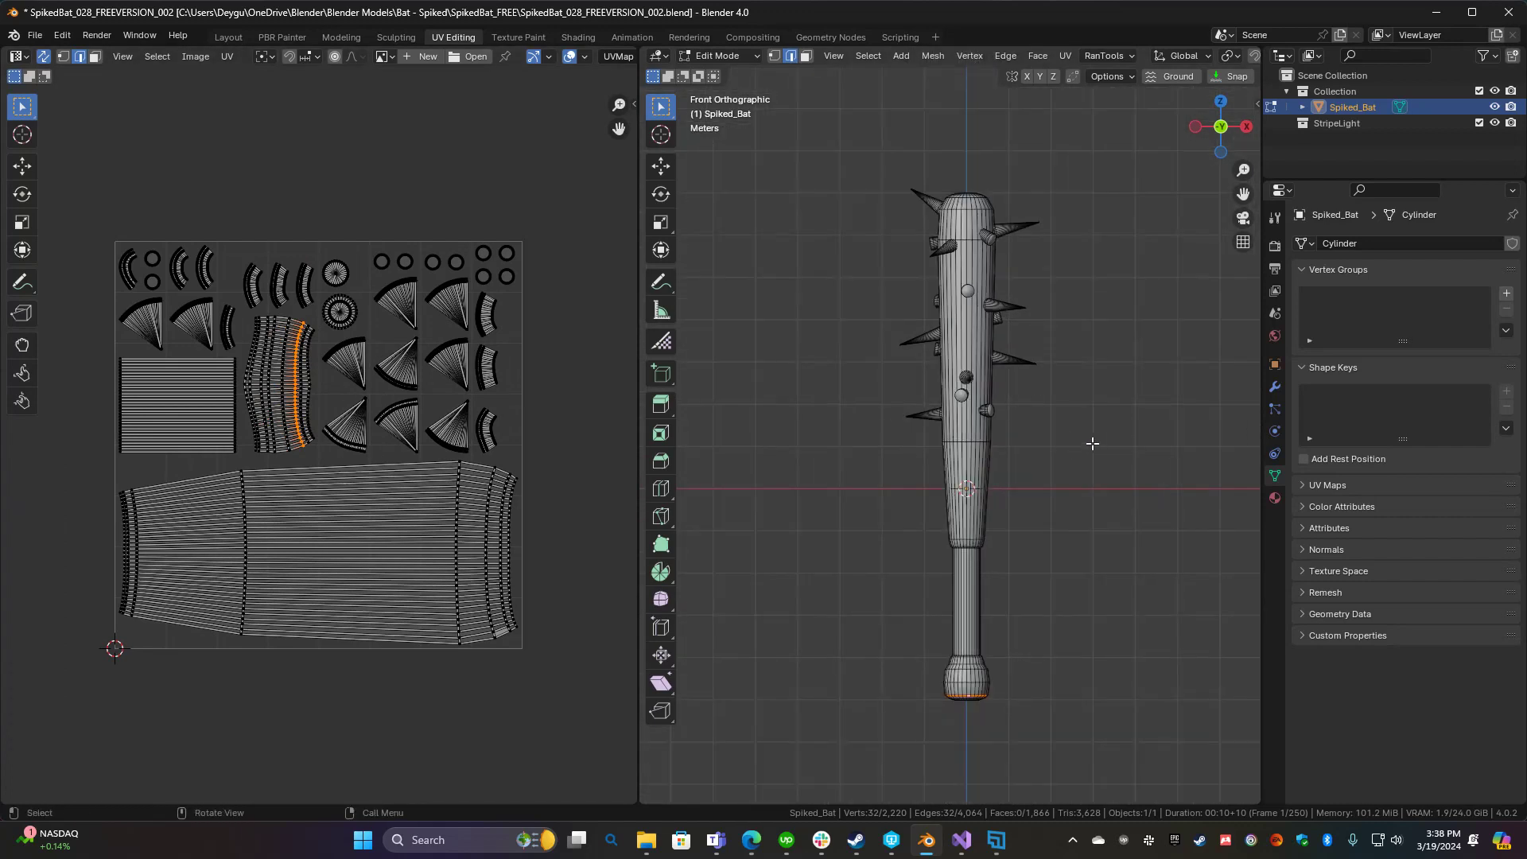
{"action": "scroll", "coordinate": [1058, 455], "scroll_direction": "up", "scroll_amount": 1}
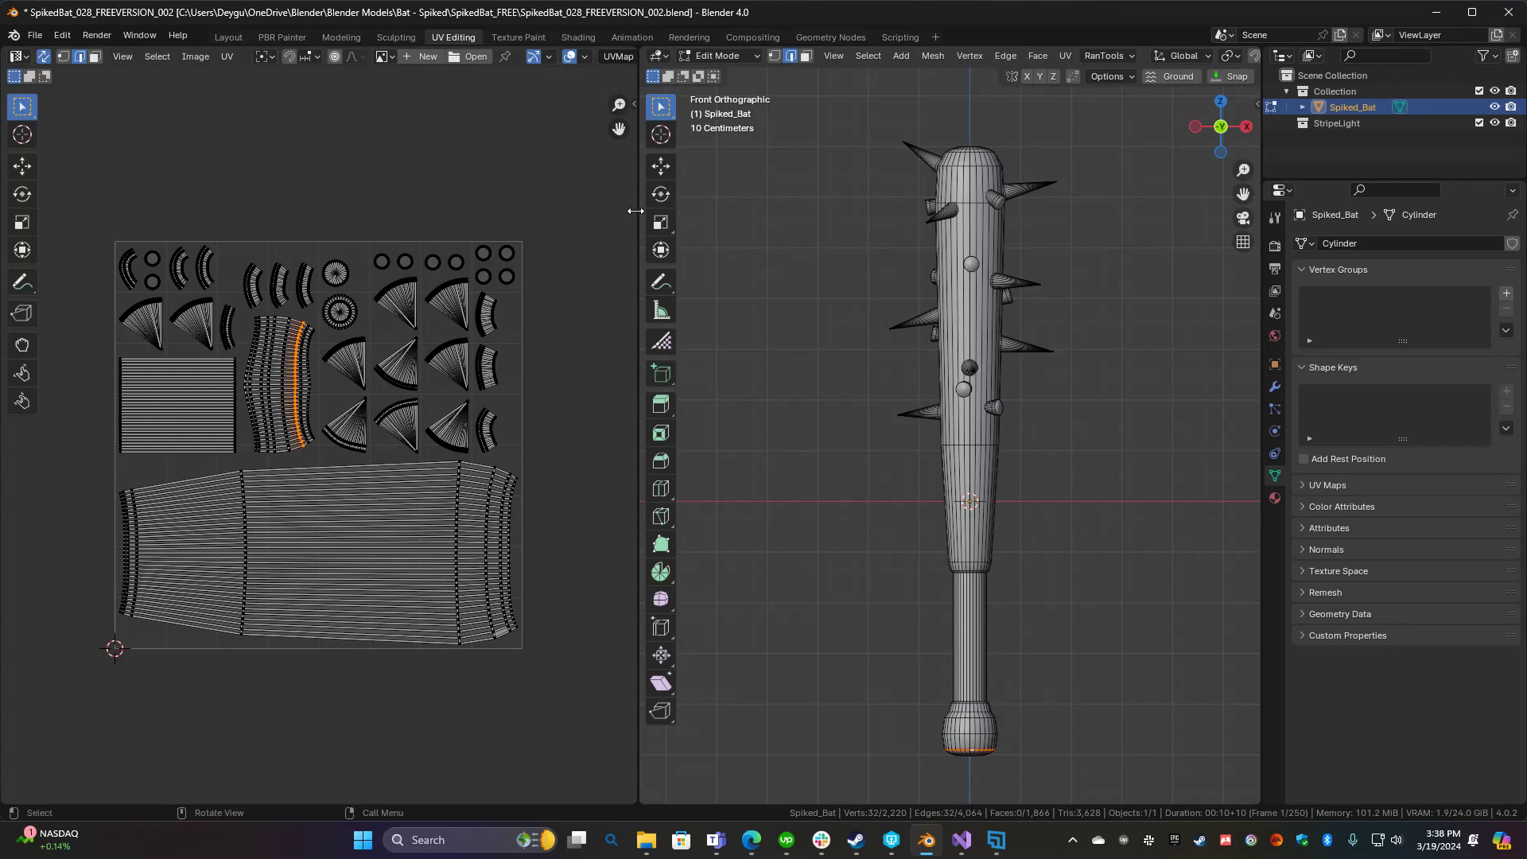
Return to the Layout workspace in Object Mode and inspect the whole bat from the front
{"action": "left_click", "coordinate": [224, 37]}
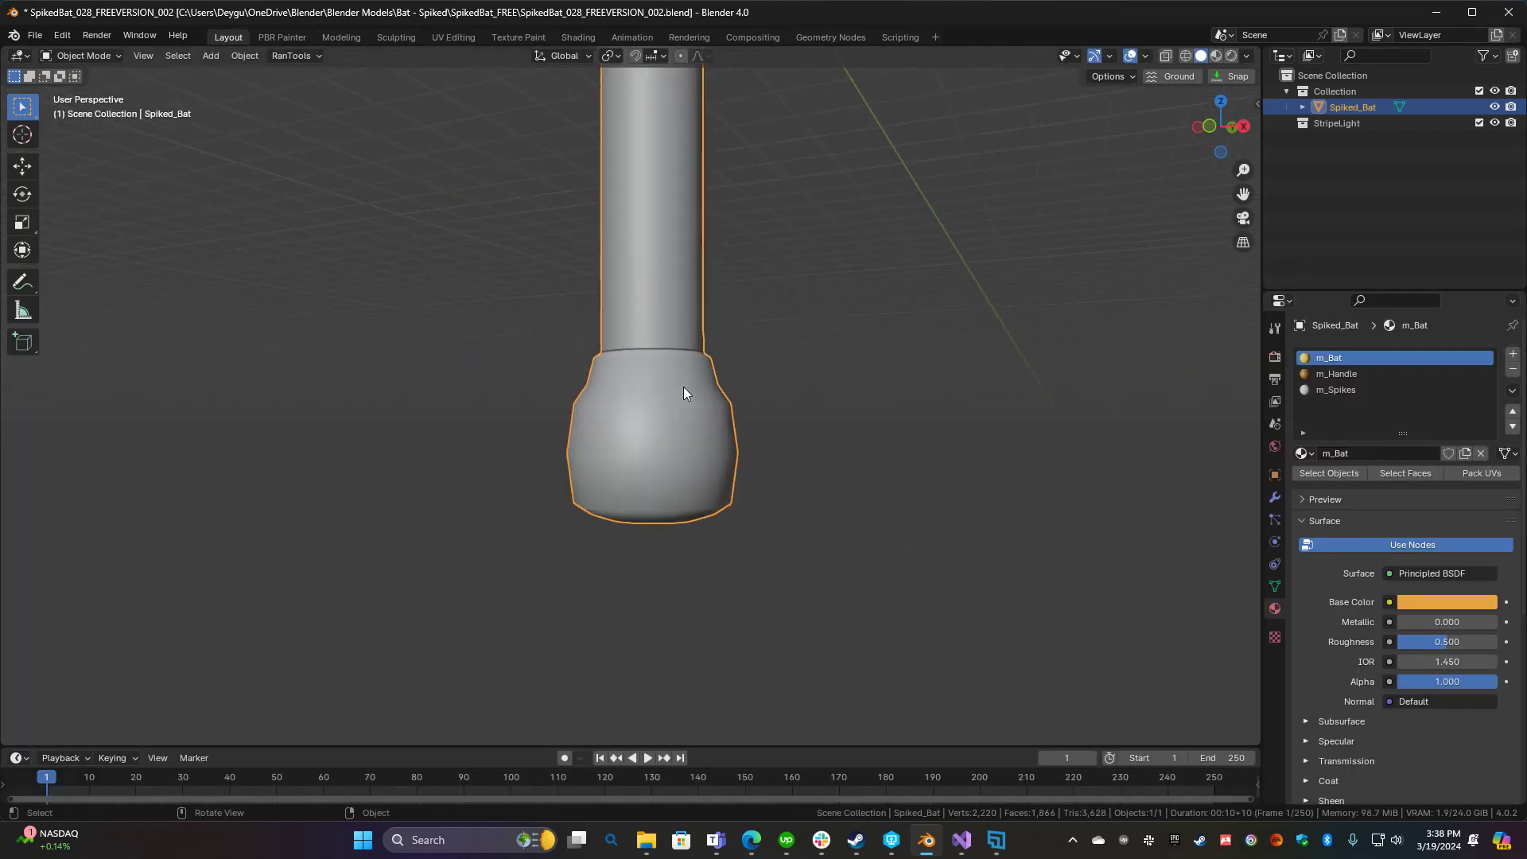
{"action": "scroll", "coordinate": [685, 382], "scroll_direction": "down", "scroll_amount": 5}
{"action": "middle_click_drag", "start_coordinate": [709, 299], "coordinate": [693, 569], "text": "shift"}
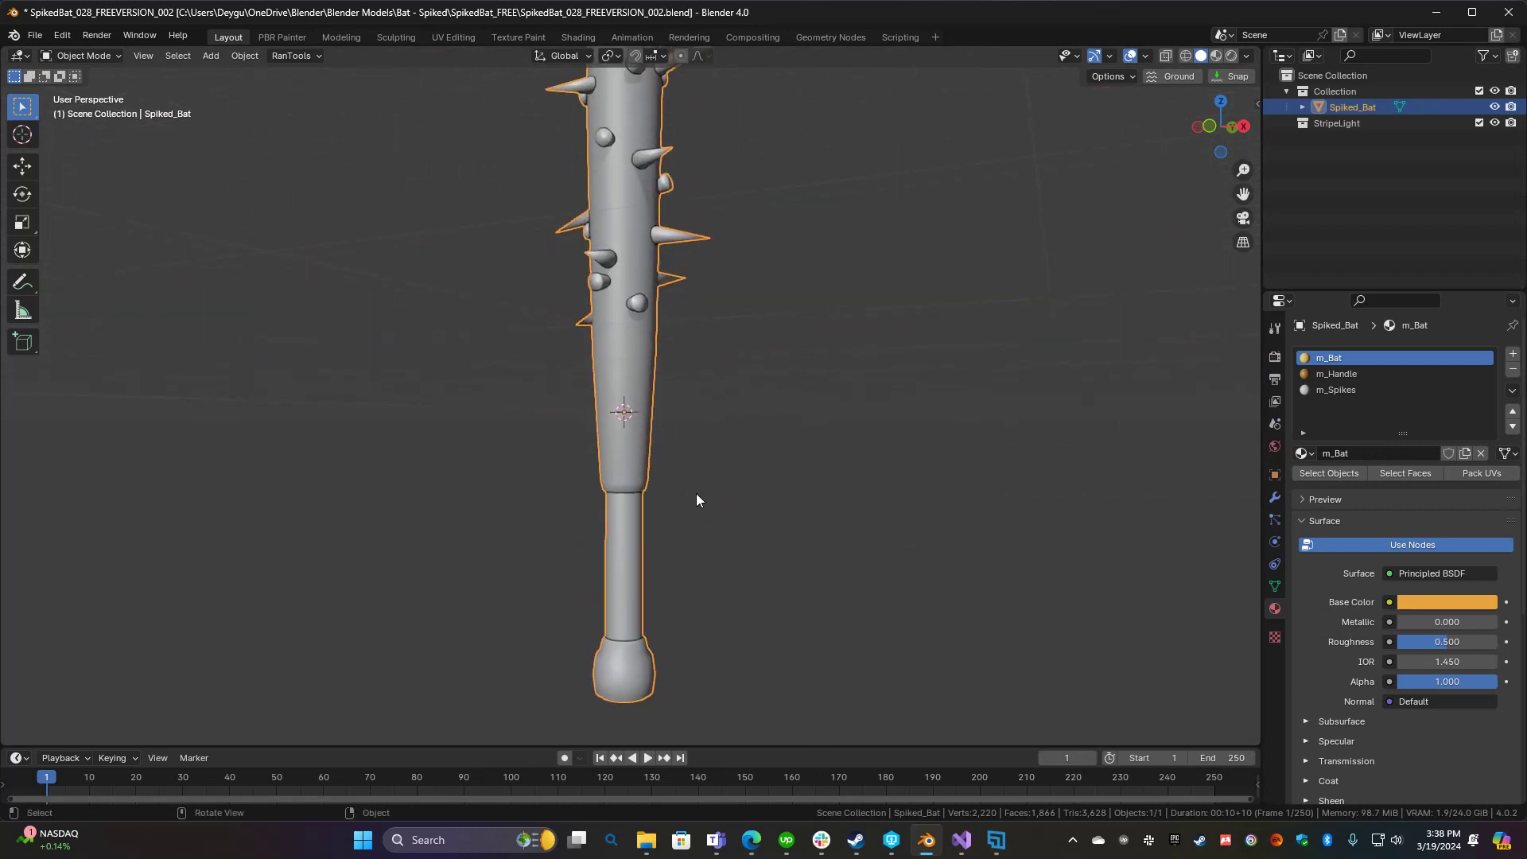
{"action": "key", "text": "KP_1"}
{"action": "middle_click_drag", "start_coordinate": [681, 422], "coordinate": [724, 455], "text": "shift"}
{"action": "scroll", "coordinate": [711, 465], "scroll_direction": "up", "scroll_amount": 1}
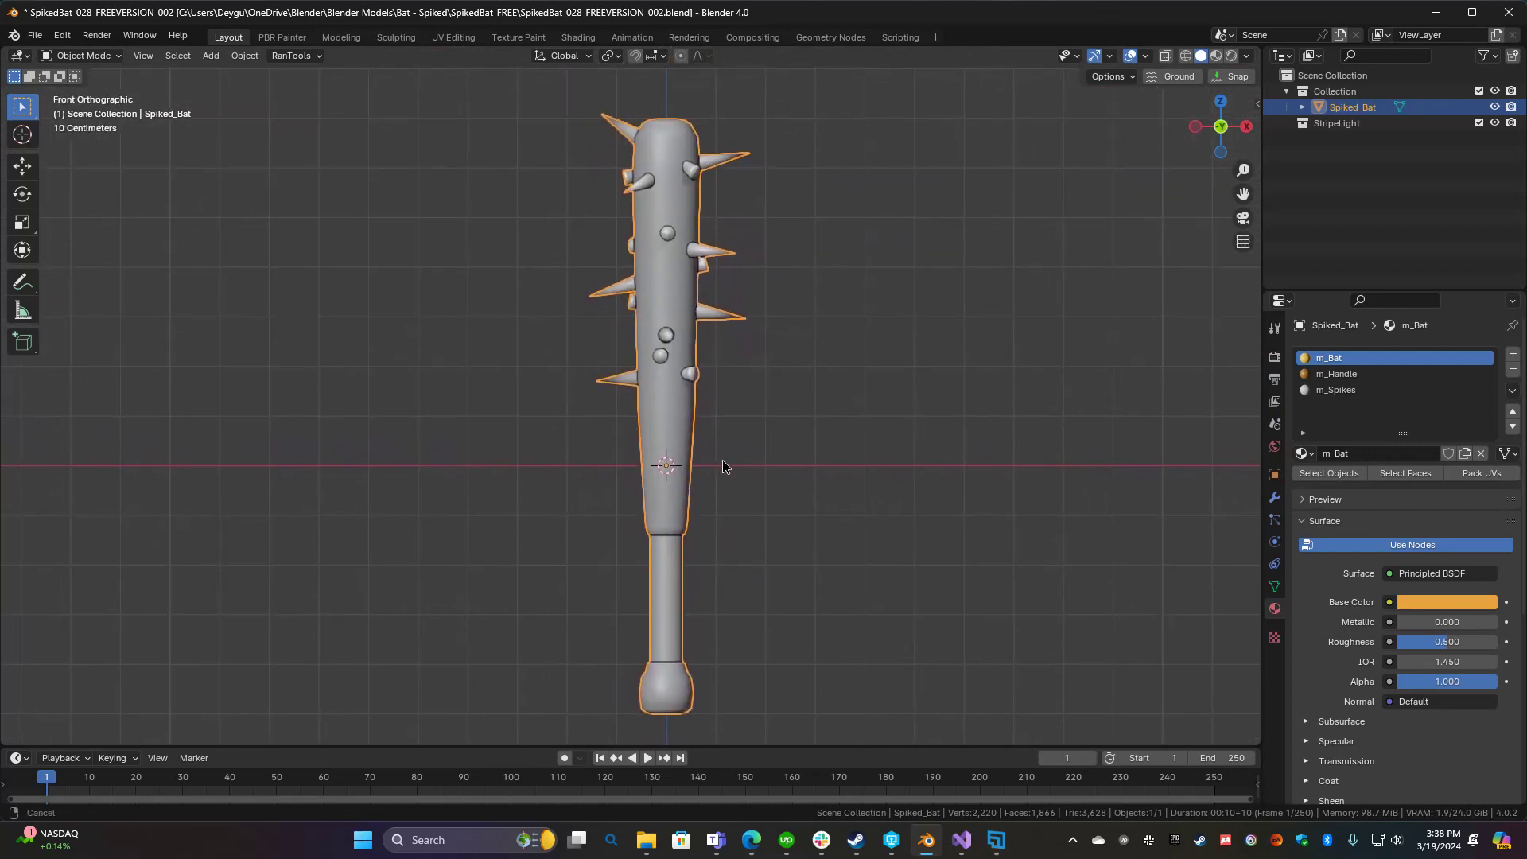
{"action": "scroll", "coordinate": [724, 454], "scroll_direction": "down", "scroll_amount": 1}
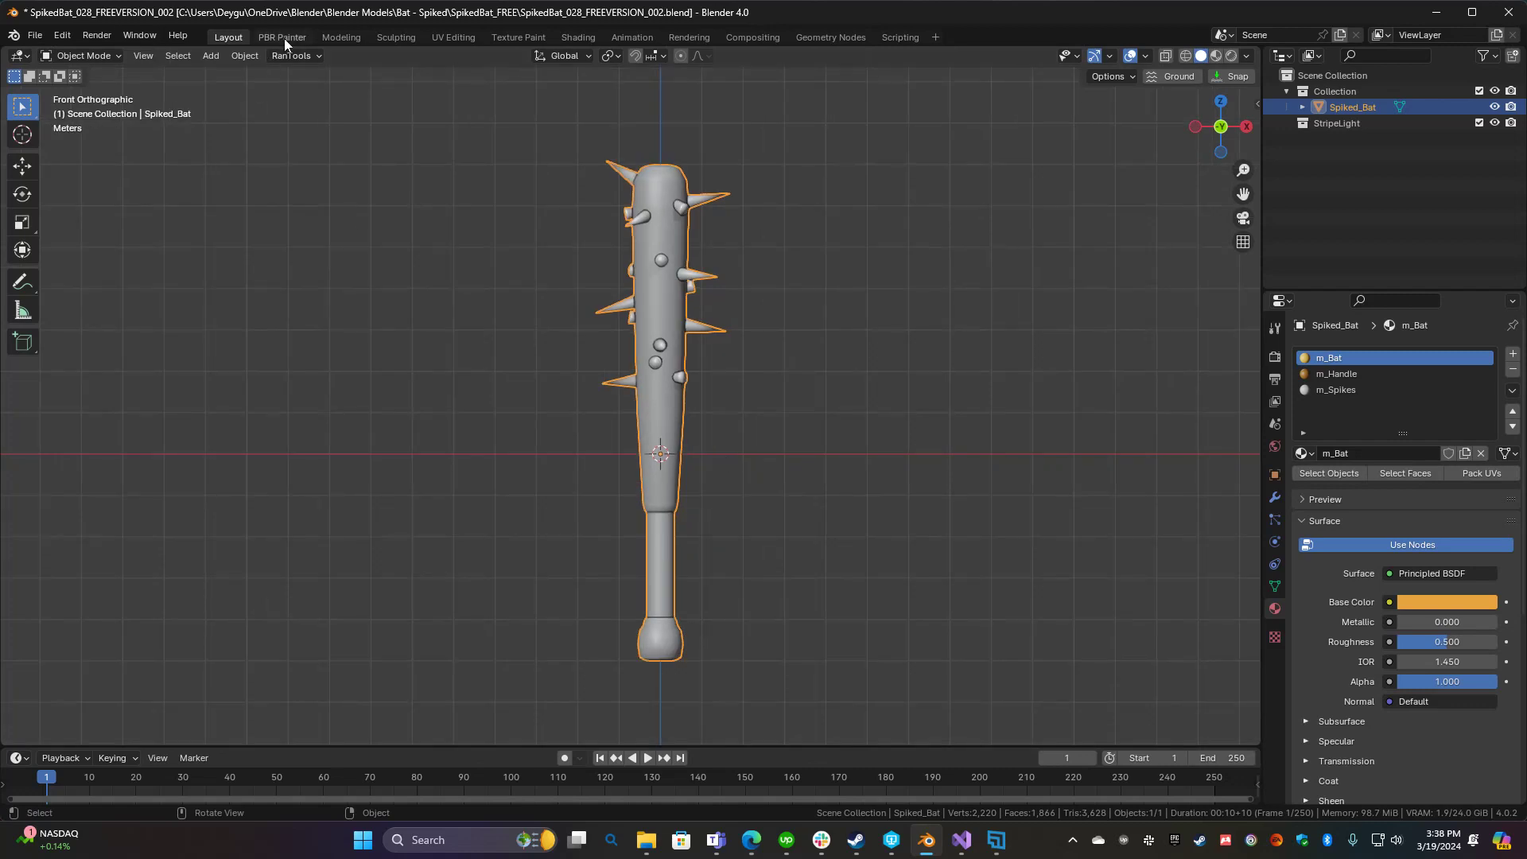
{"action": "middle_click_drag", "start_coordinate": [712, 410], "coordinate": [777, 464]}
{"action": "key", "text": "KP_1"}
{"action": "scroll", "coordinate": [704, 442], "scroll_direction": "up", "scroll_amount": 4}
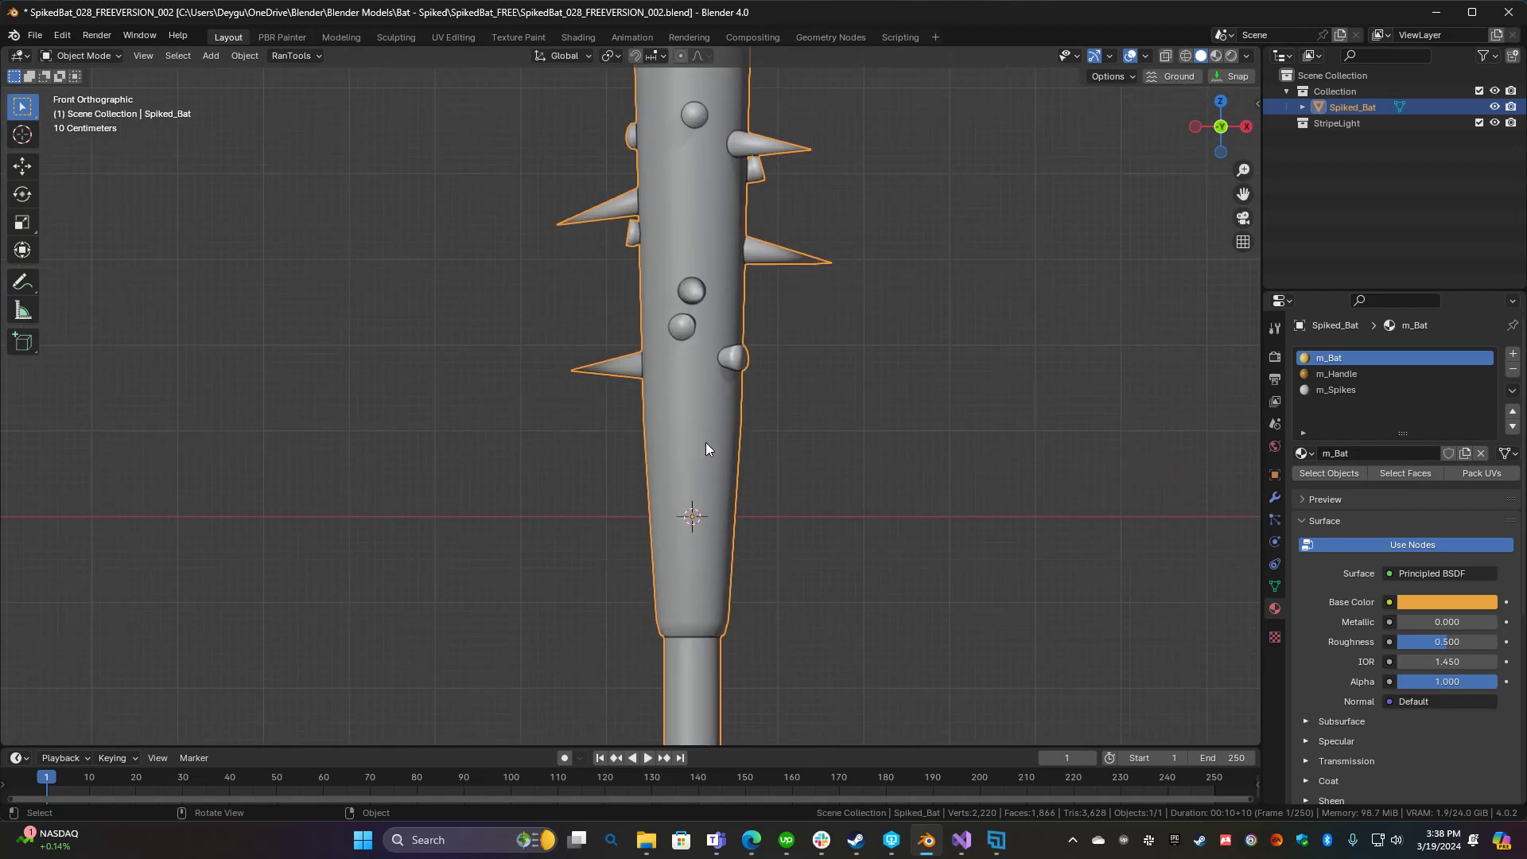
{"action": "scroll", "coordinate": [705, 442], "scroll_direction": "down", "scroll_amount": 3}
{"action": "mouse_move", "coordinate": [759, 435]}
{"action": "middle_mouse_down", "text": "shift"}
{"action": "mouse_move", "coordinate": [831, 434]}
{"action": "mouse_move", "coordinate": [785, 427]}
{"action": "middle_mouse_up", "text": "shift"}
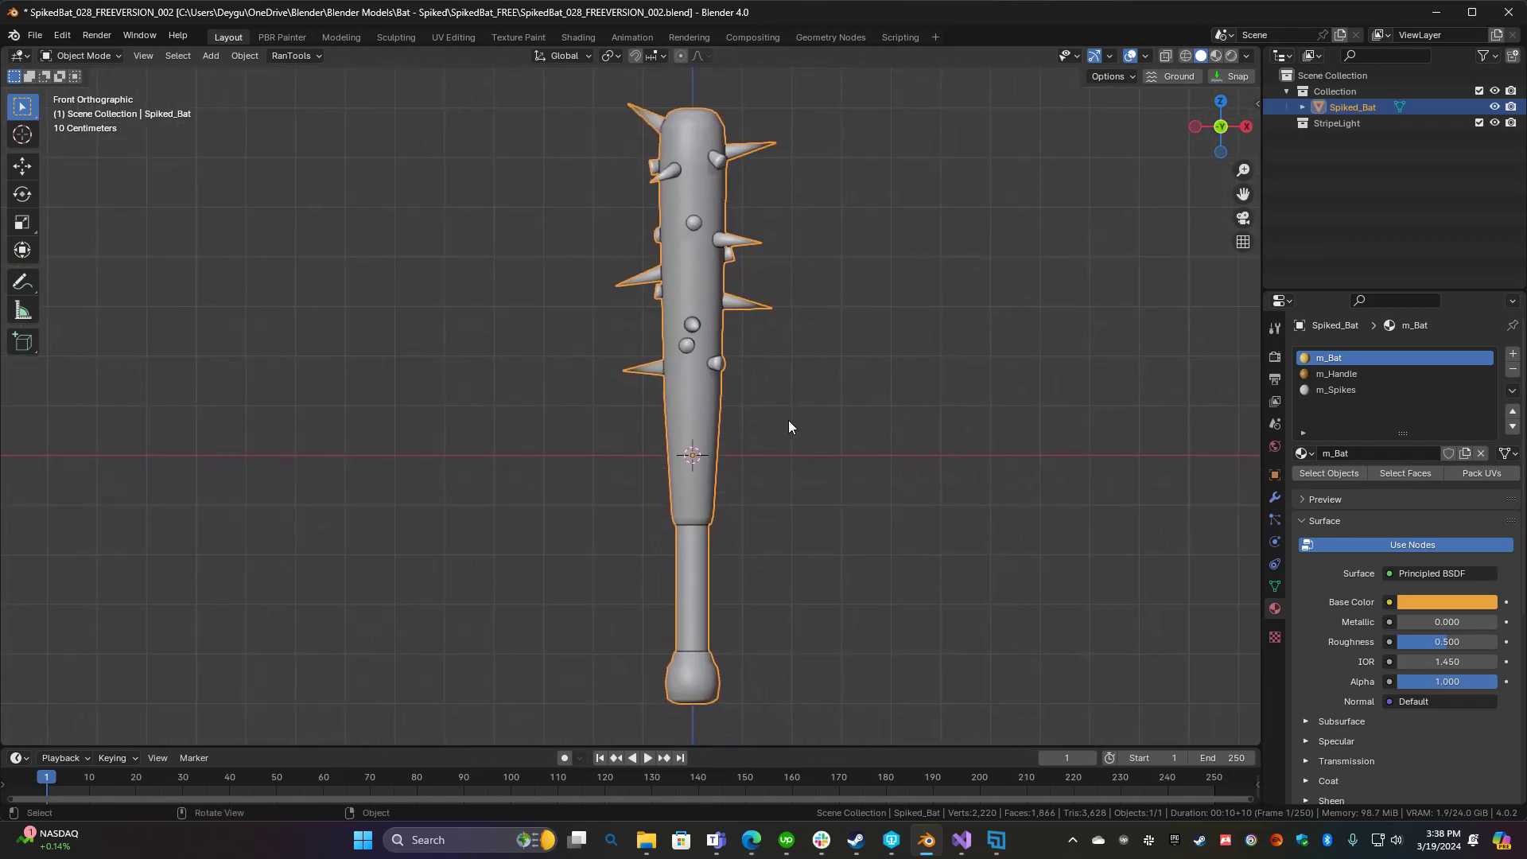
Delete the PBR Painter workspace, then deselect and reselect the spiked bat
{"action": "right_click", "coordinate": [285, 38]}
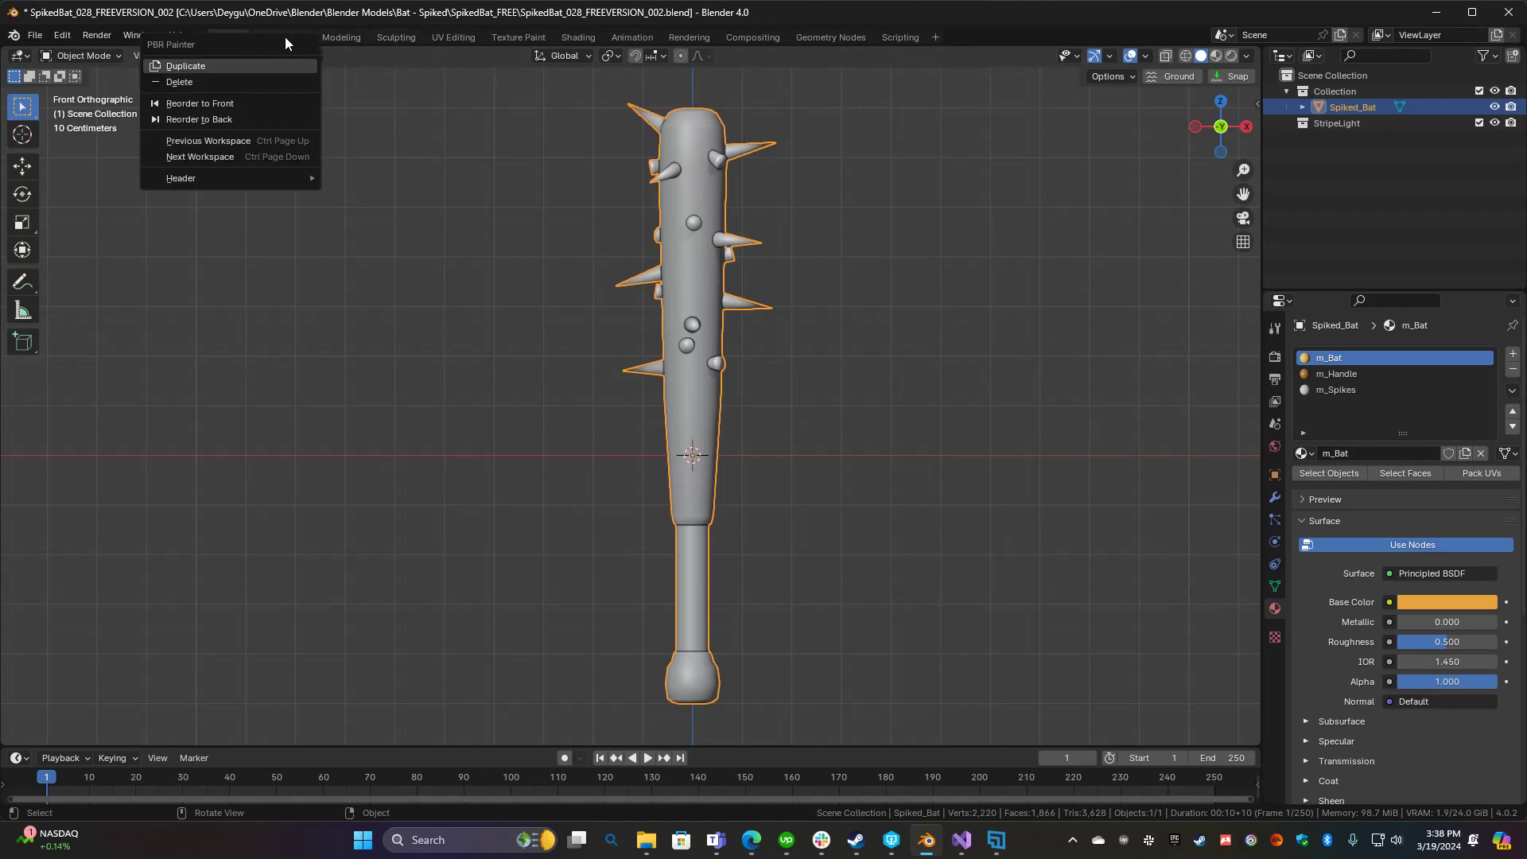
{"action": "left_click", "coordinate": [195, 80]}
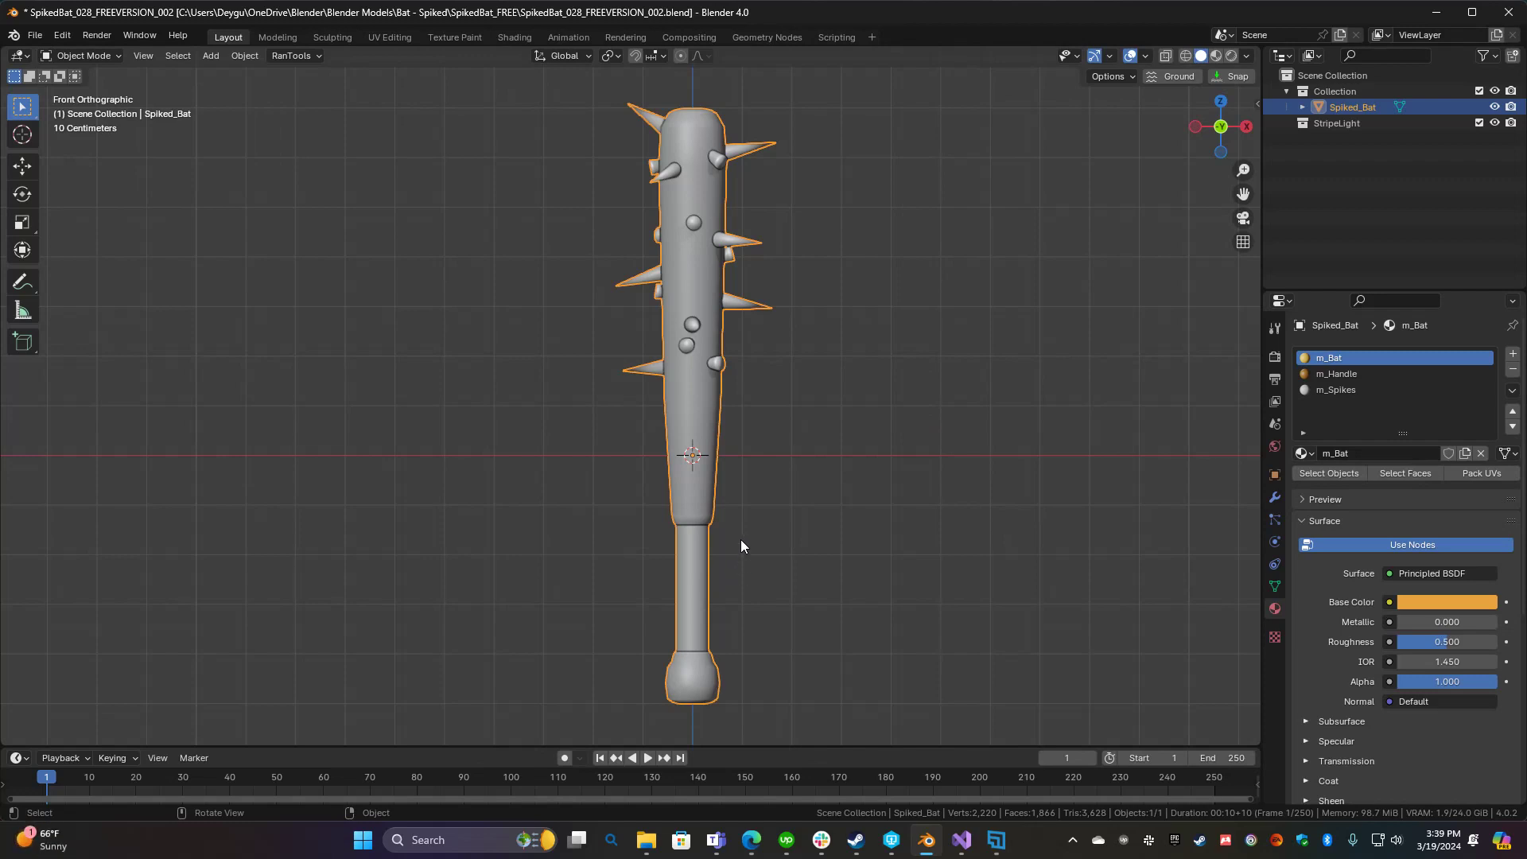
{"action": "left_click", "coordinate": [926, 447]}
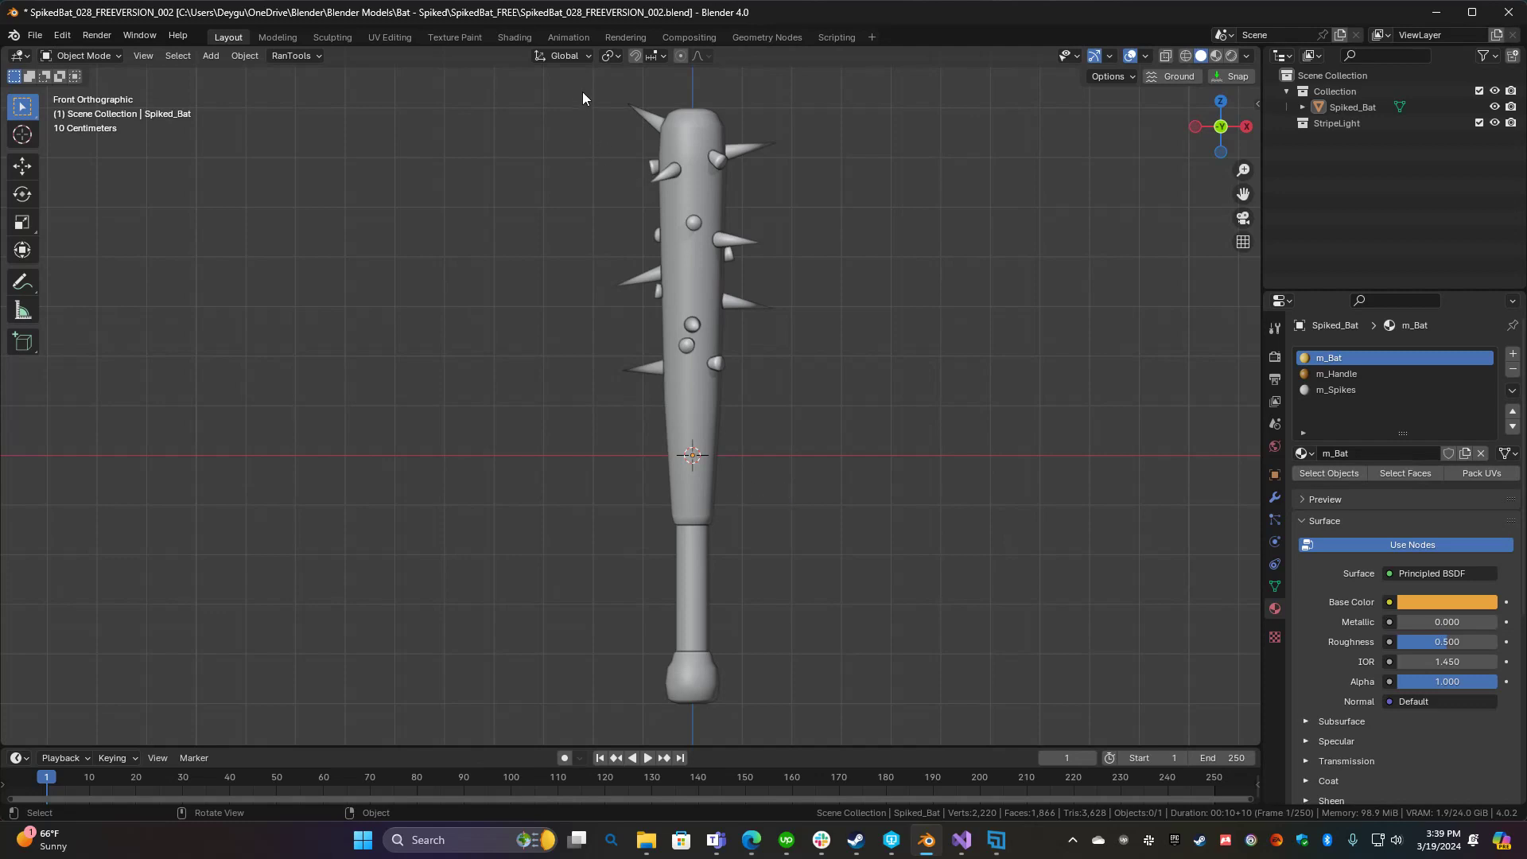
{"action": "left_click_drag", "start_coordinate": [583, 93], "coordinate": [811, 715]}
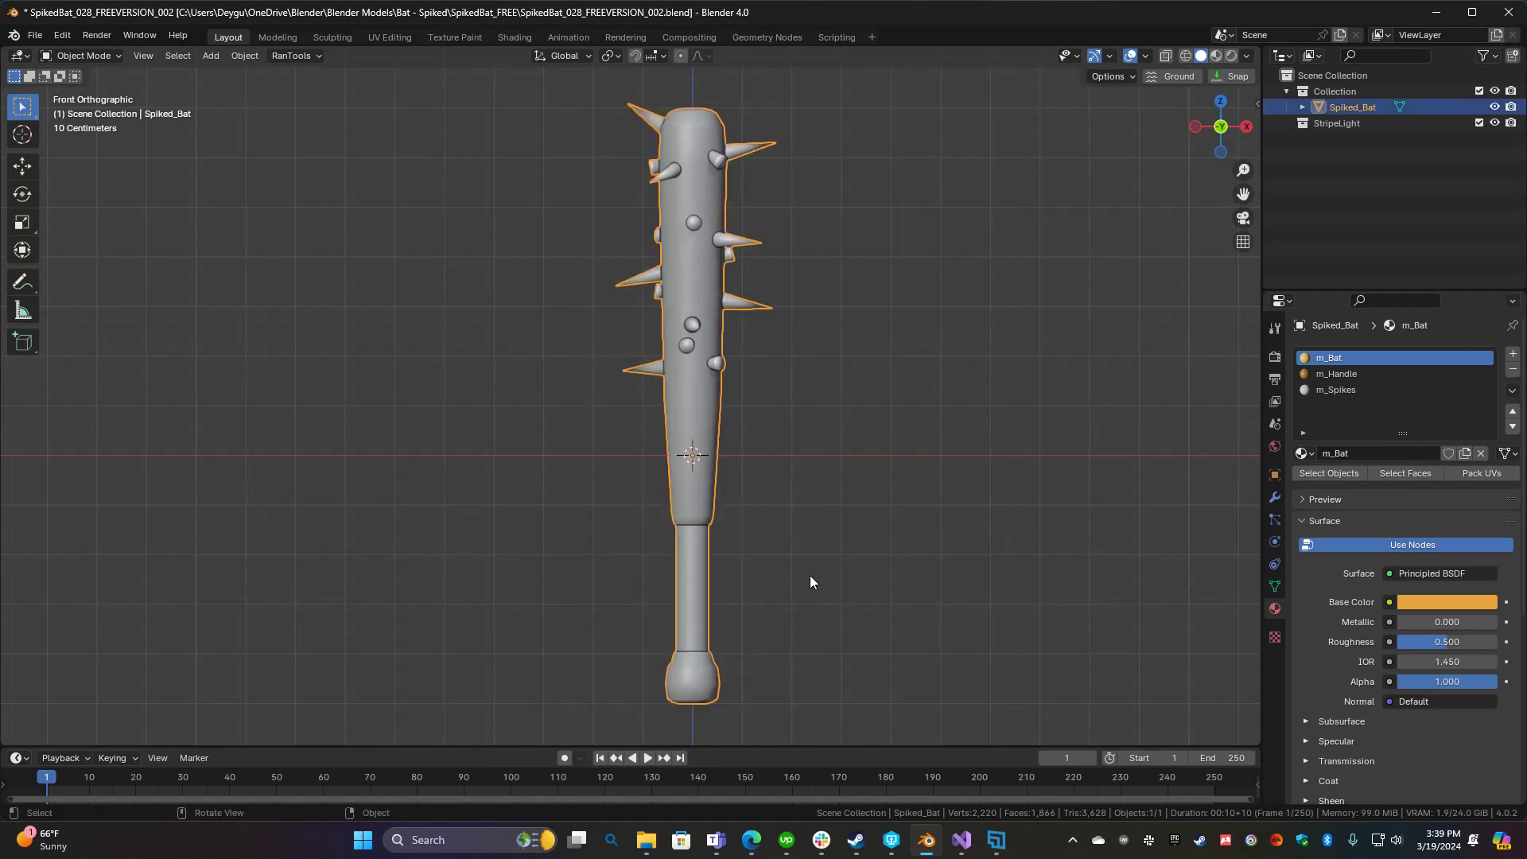
{"action": "middle_click_drag", "start_coordinate": [843, 517], "coordinate": [774, 522], "text": "shift"}
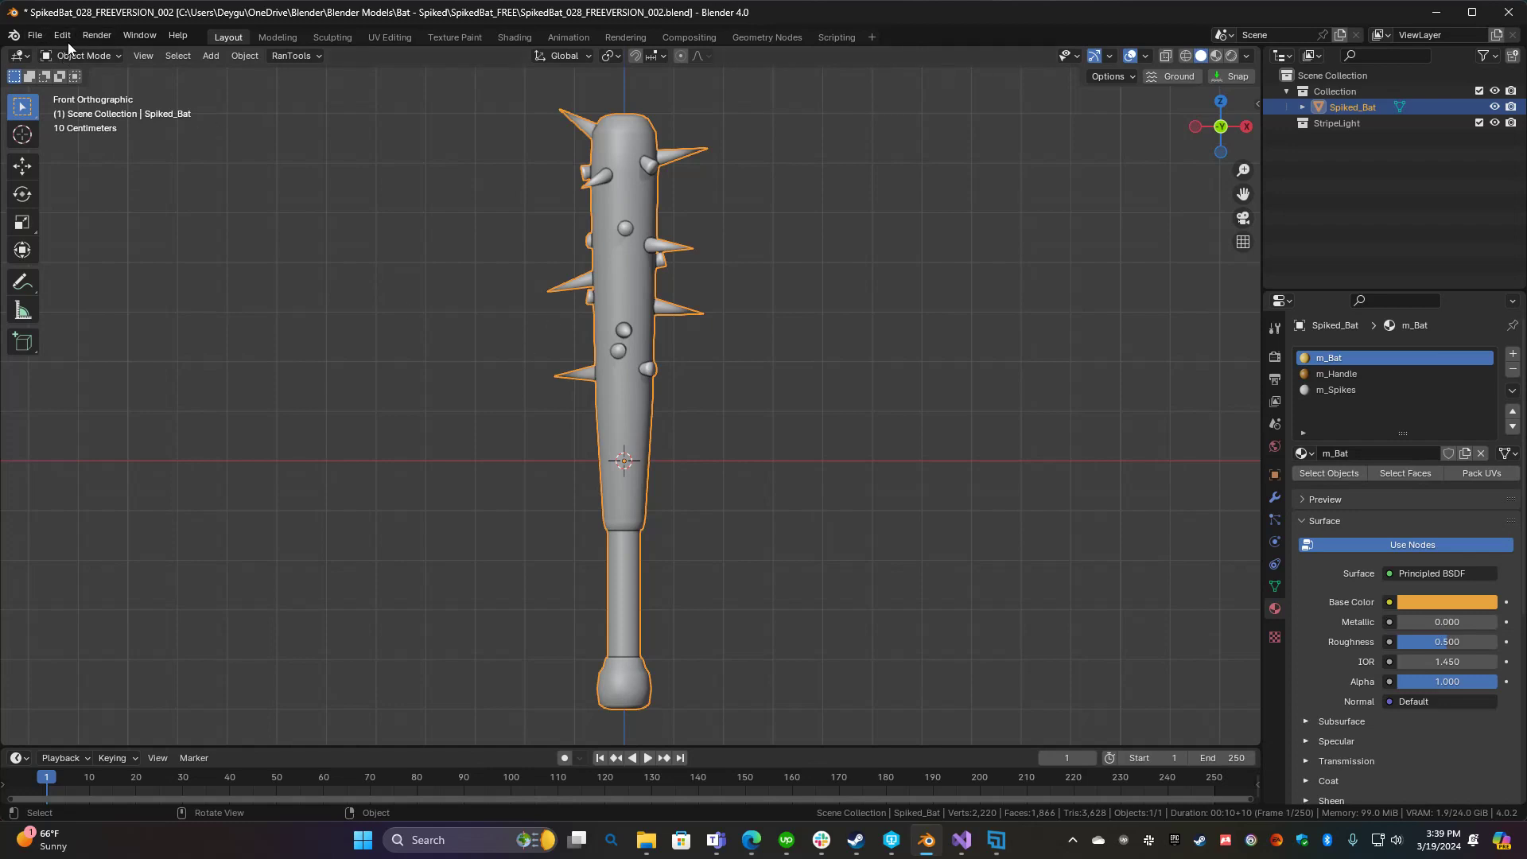
Switch to the Edge browser with the MADBatter spiked bat asset page
{"action": "mouse_move", "coordinate": [652, 848]}
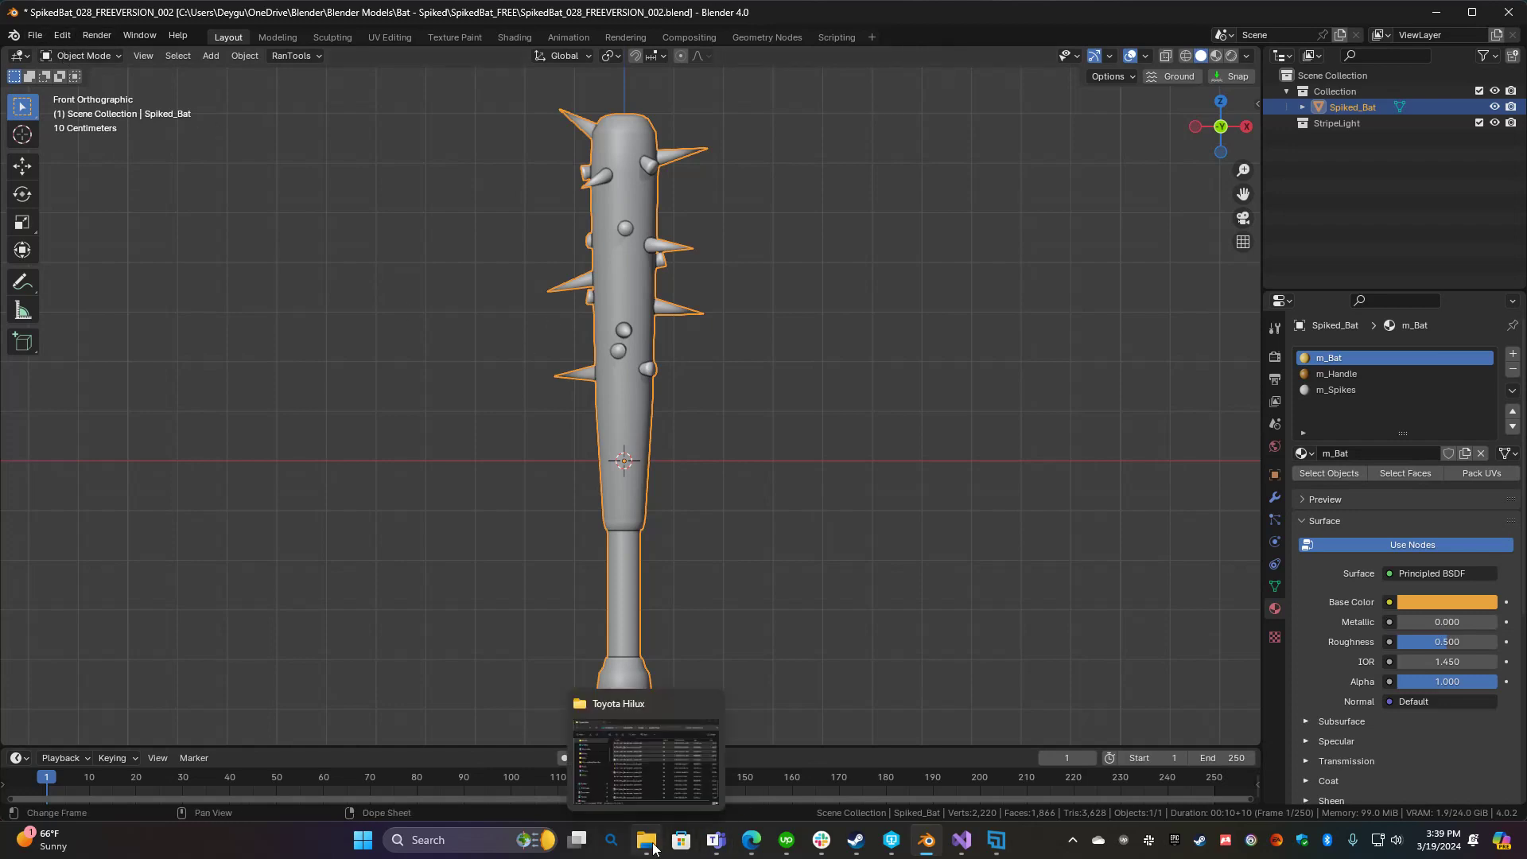
{"action": "left_click", "coordinate": [752, 840]}
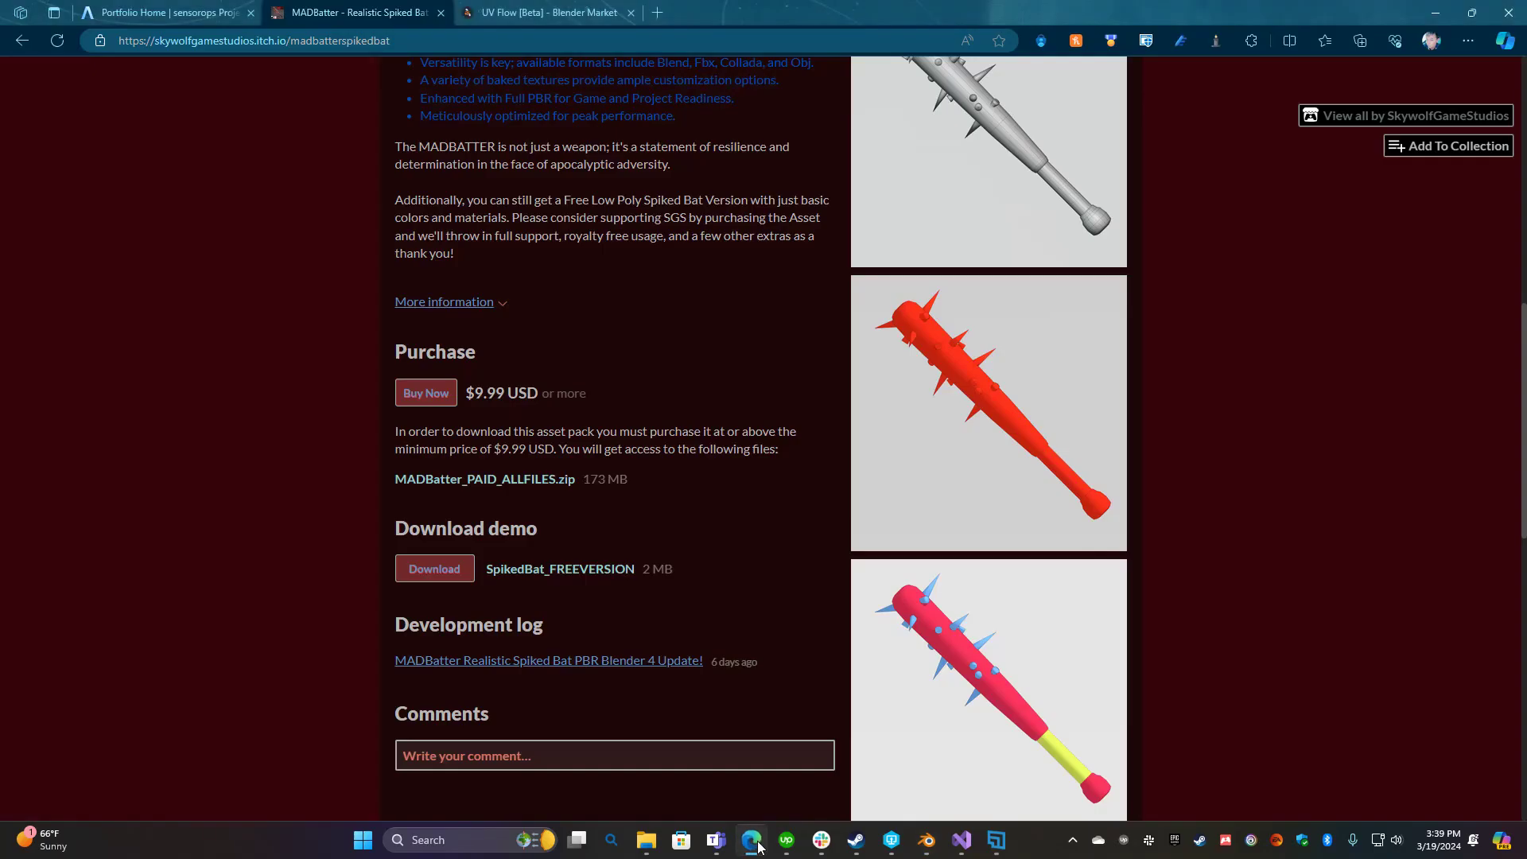
Open the purchased order for UV Flow [Beta] on Blender Market and download uvflow_0-9-11.zip
{"action": "left_click", "coordinate": [548, 13]}
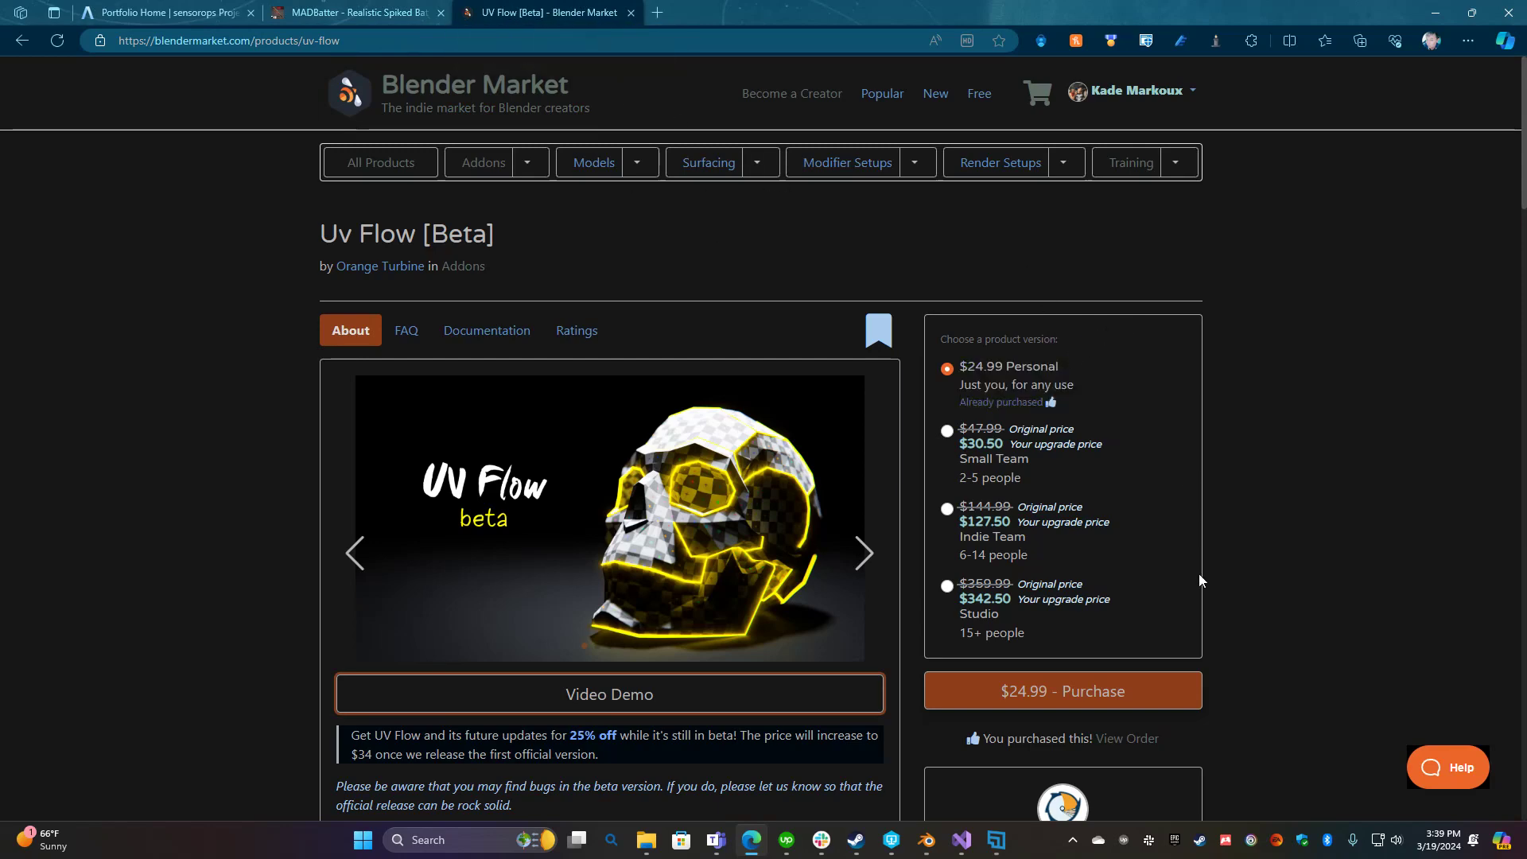
{"action": "scroll", "coordinate": [1193, 589], "scroll_direction": "down", "scroll_amount": 3}
{"action": "left_click", "coordinate": [1140, 511]}
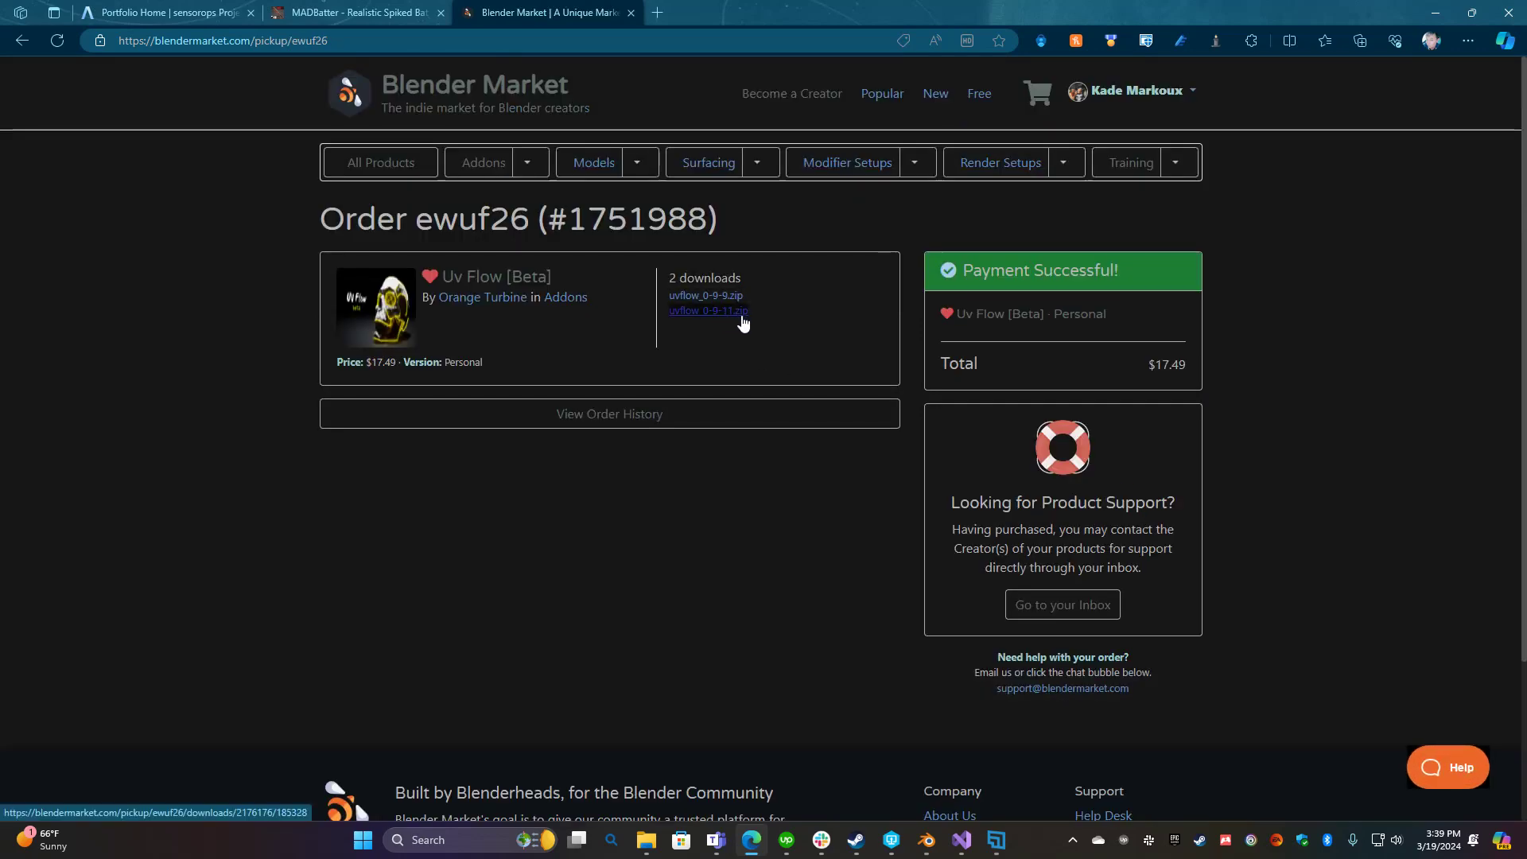
{"action": "left_click", "coordinate": [743, 312]}
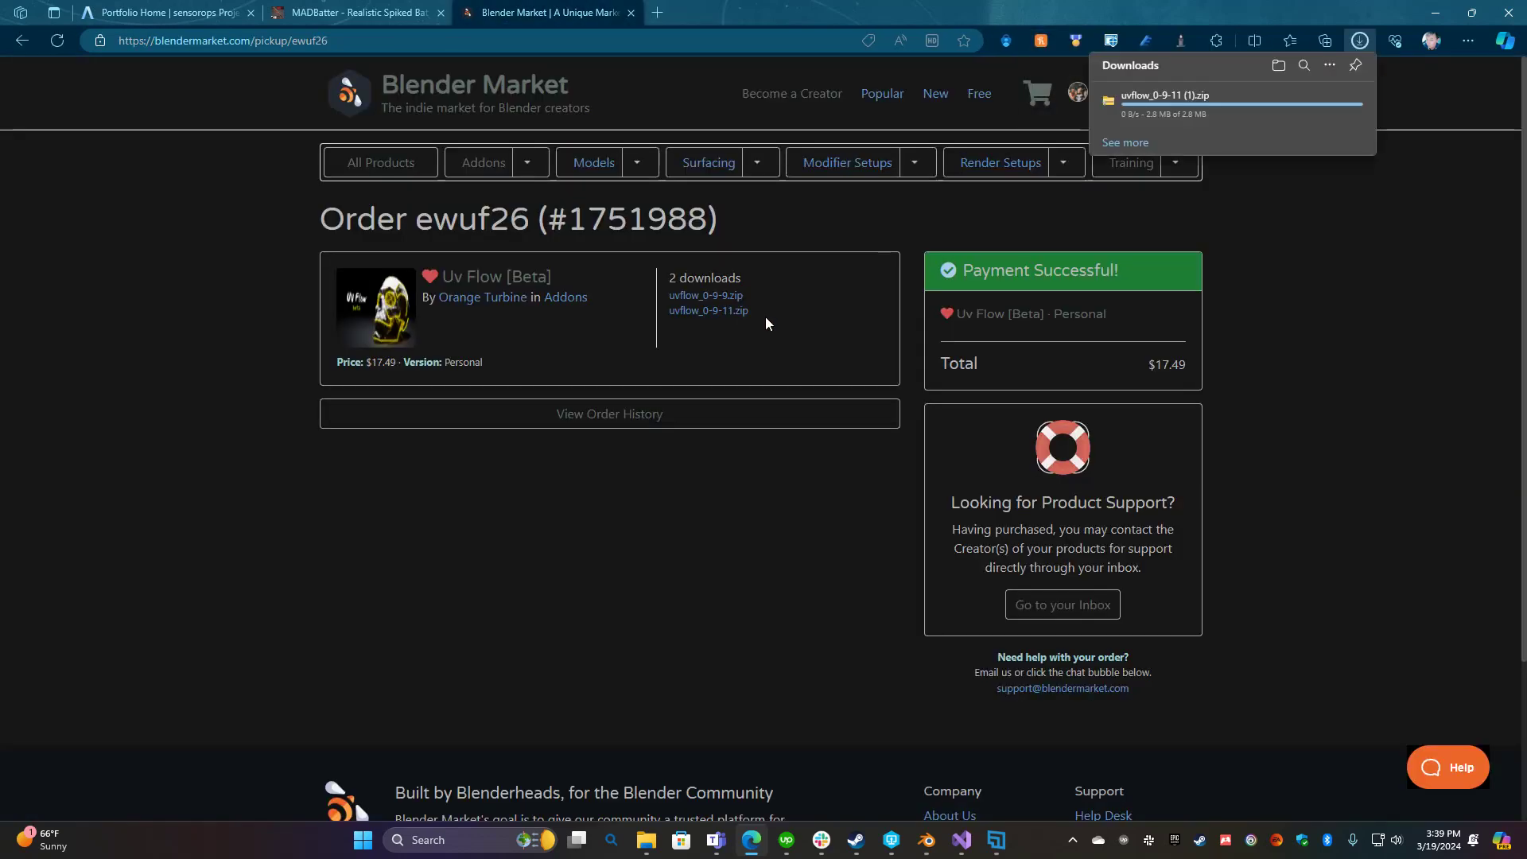
{"action": "mouse_move", "coordinate": [1169, 119]}
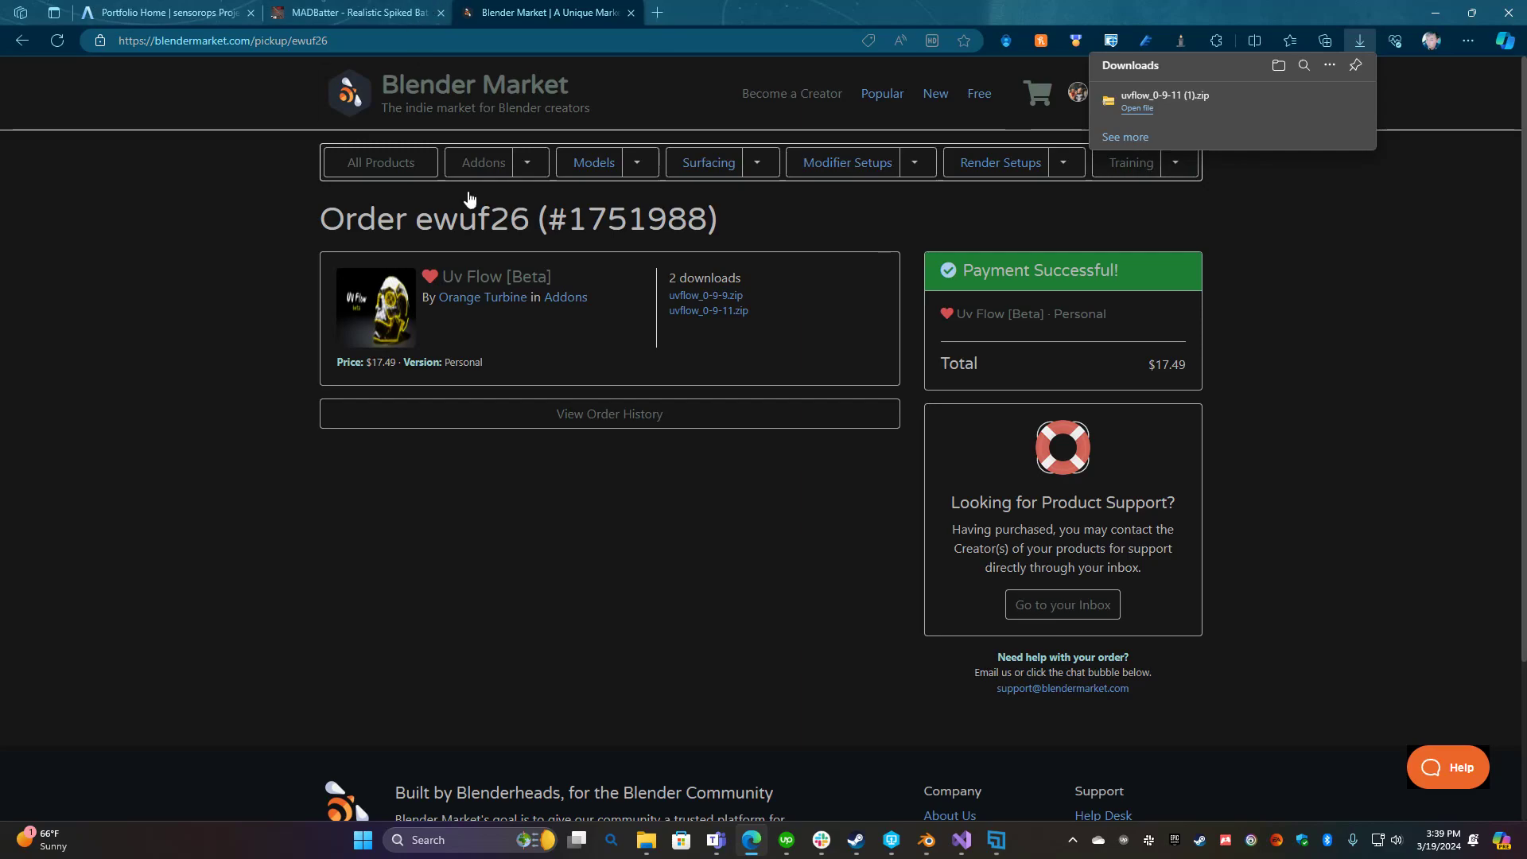
Switch to Blender and open the Add-ons section of the preferences
{"action": "left_click", "coordinate": [926, 840]}
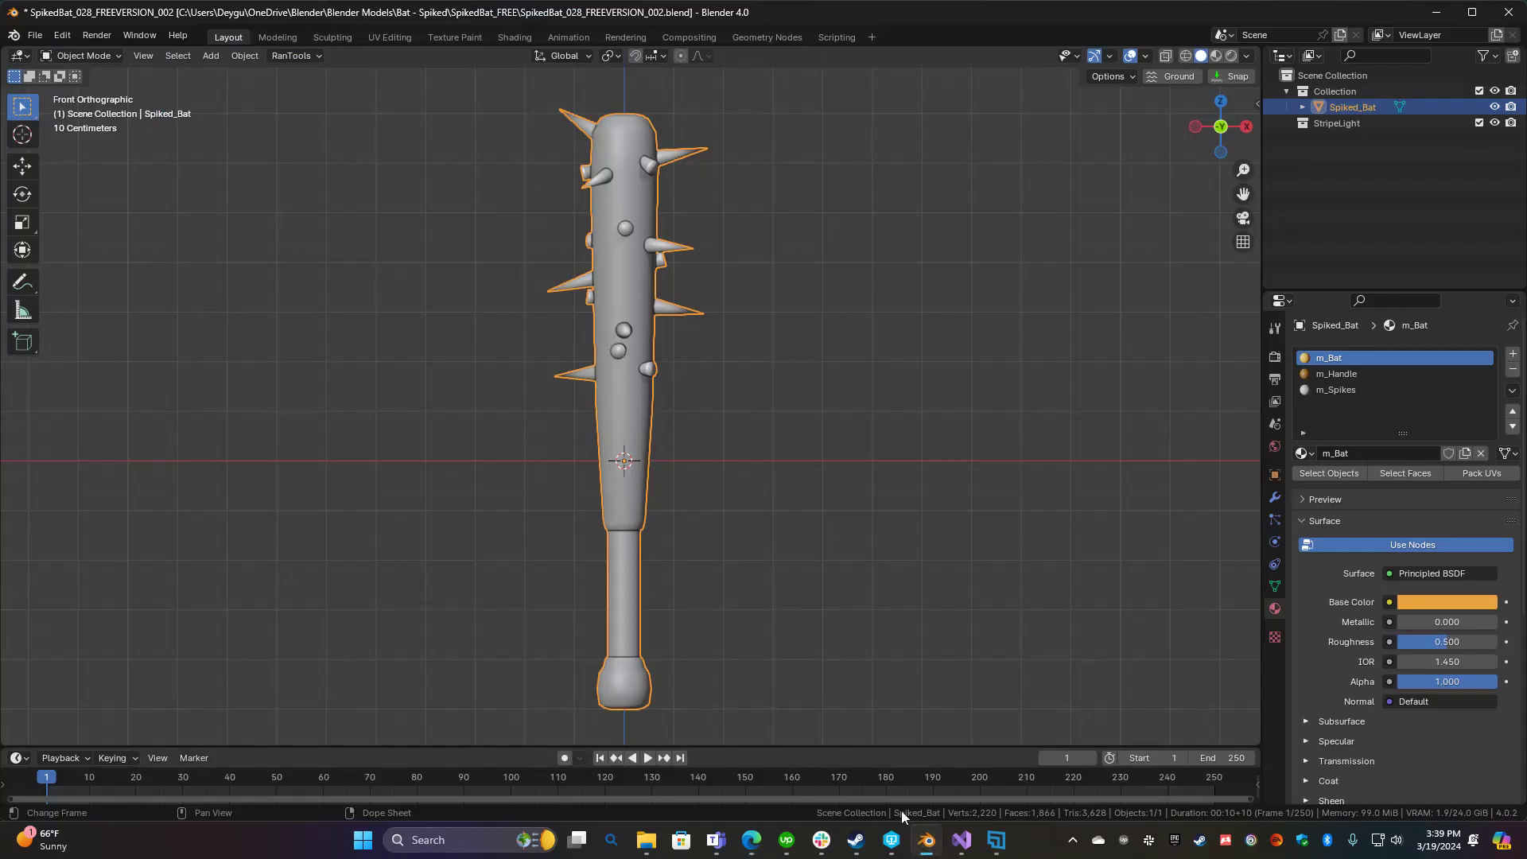
{"action": "left_click", "coordinate": [38, 35]}
{"action": "mouse_move", "coordinate": [89, 298]}
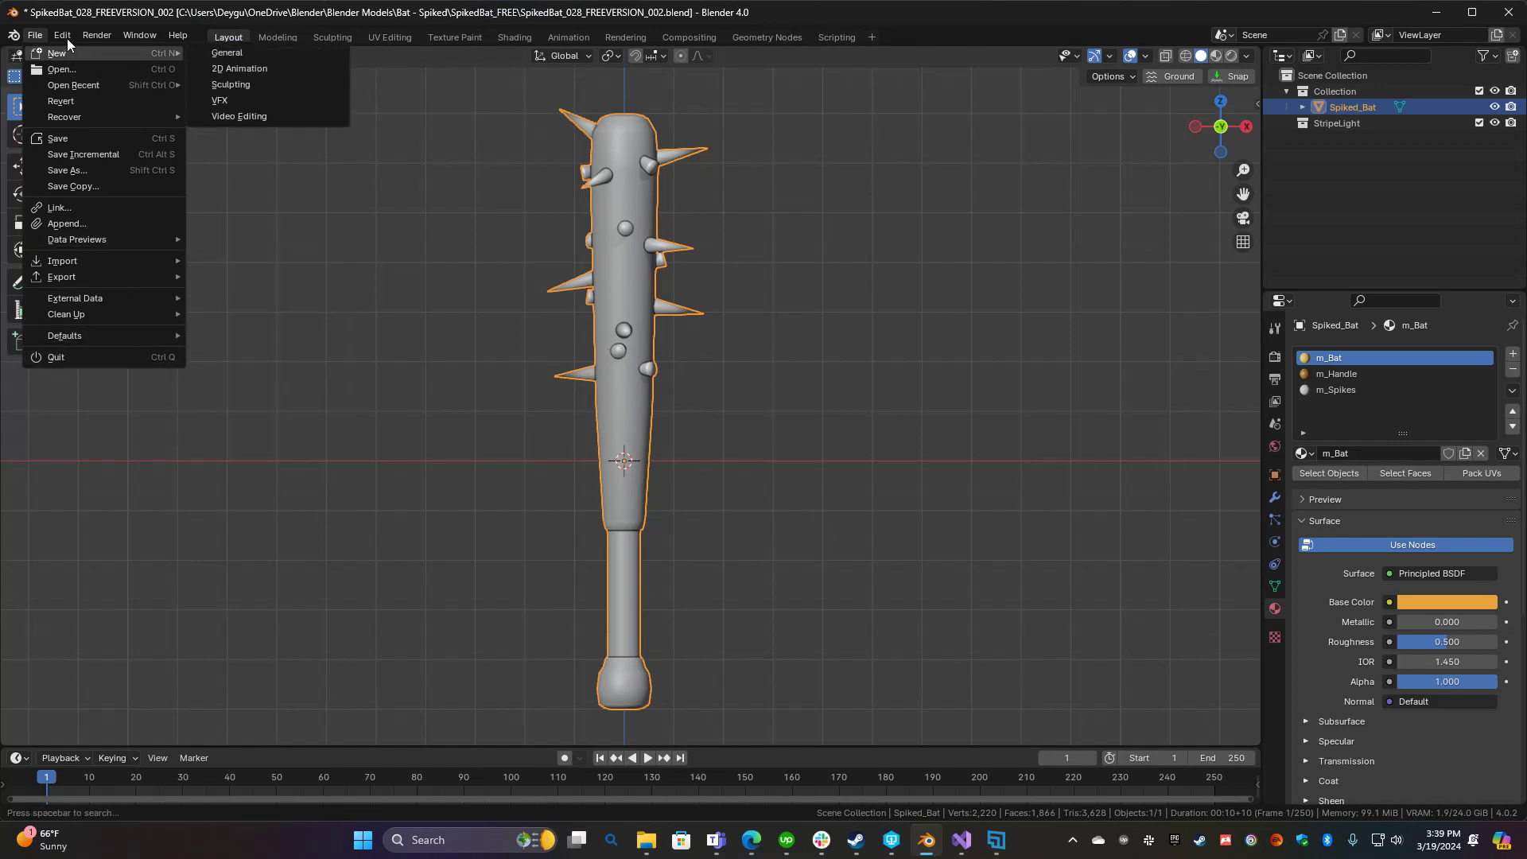
{"action": "mouse_move", "coordinate": [66, 38]}
{"action": "left_click", "coordinate": [111, 238]}
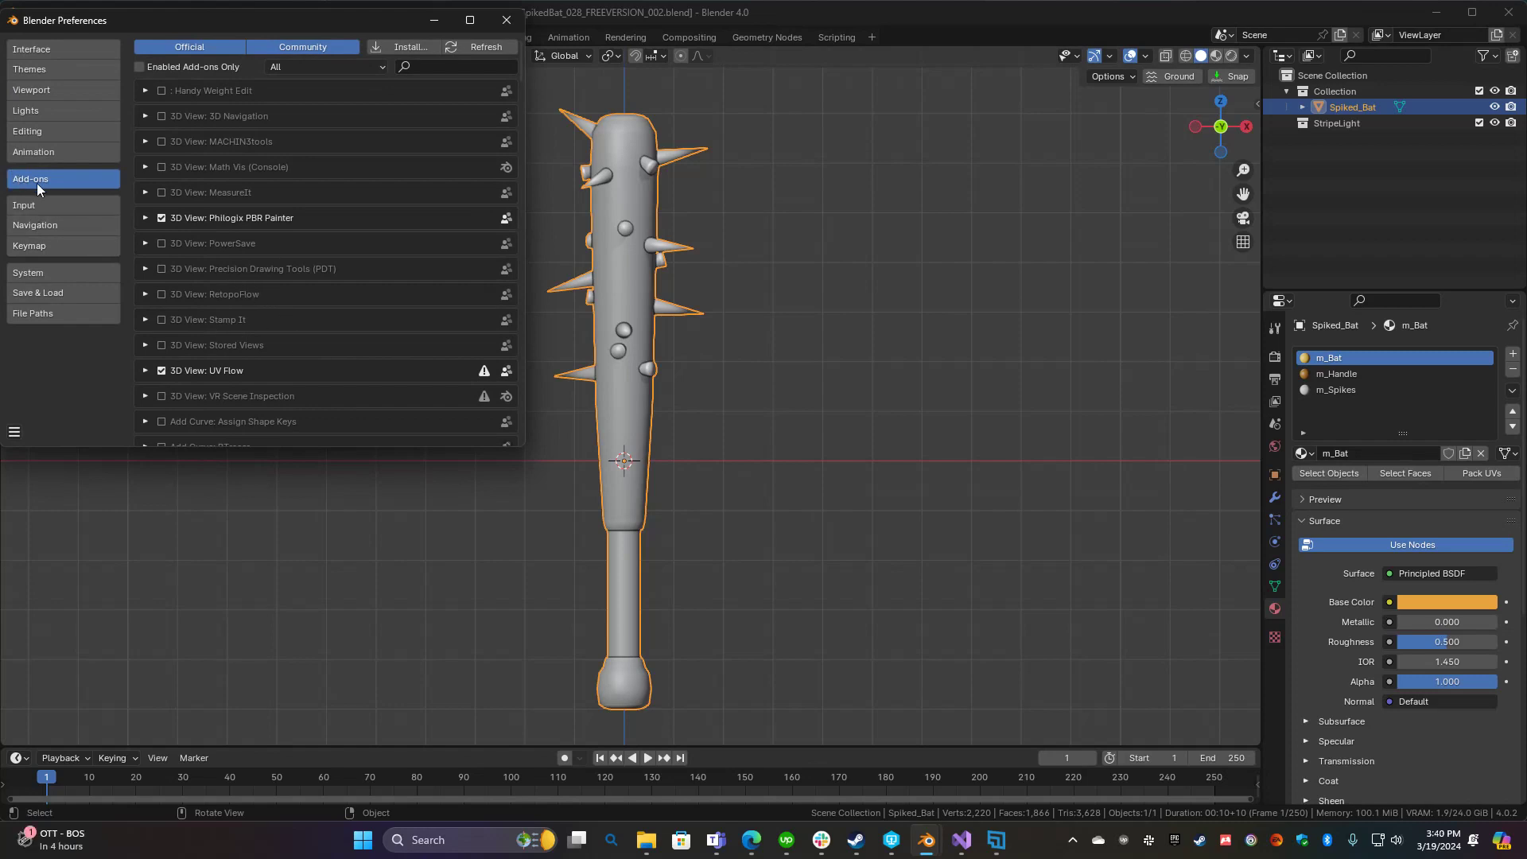
{"action": "left_click", "coordinate": [423, 46]}
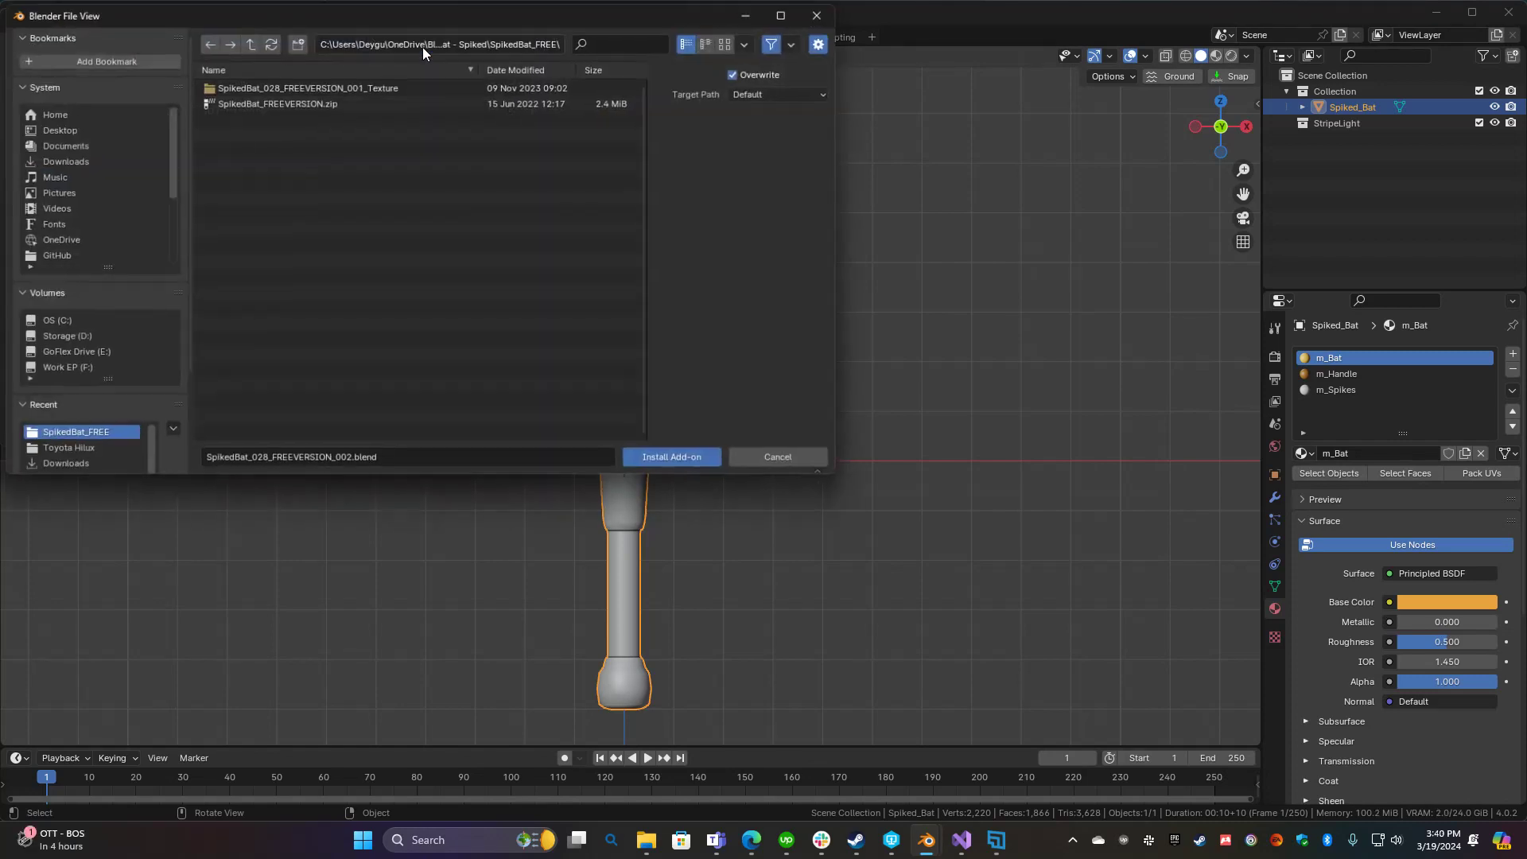
{"action": "left_click", "coordinate": [82, 160]}
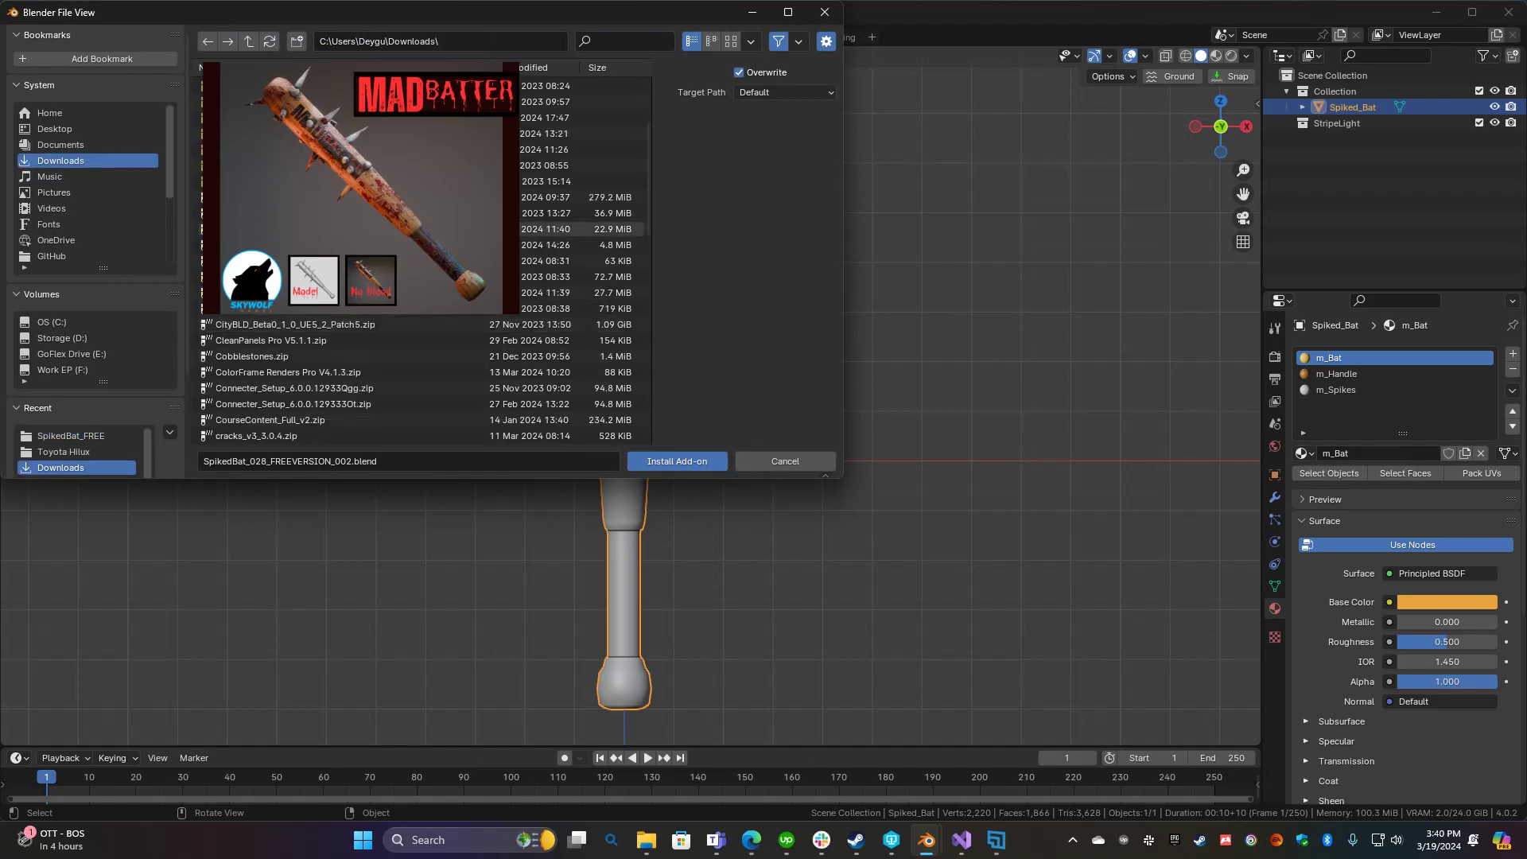
{"action": "scroll", "coordinate": [557, 247], "scroll_direction": "down", "scroll_amount": 15}
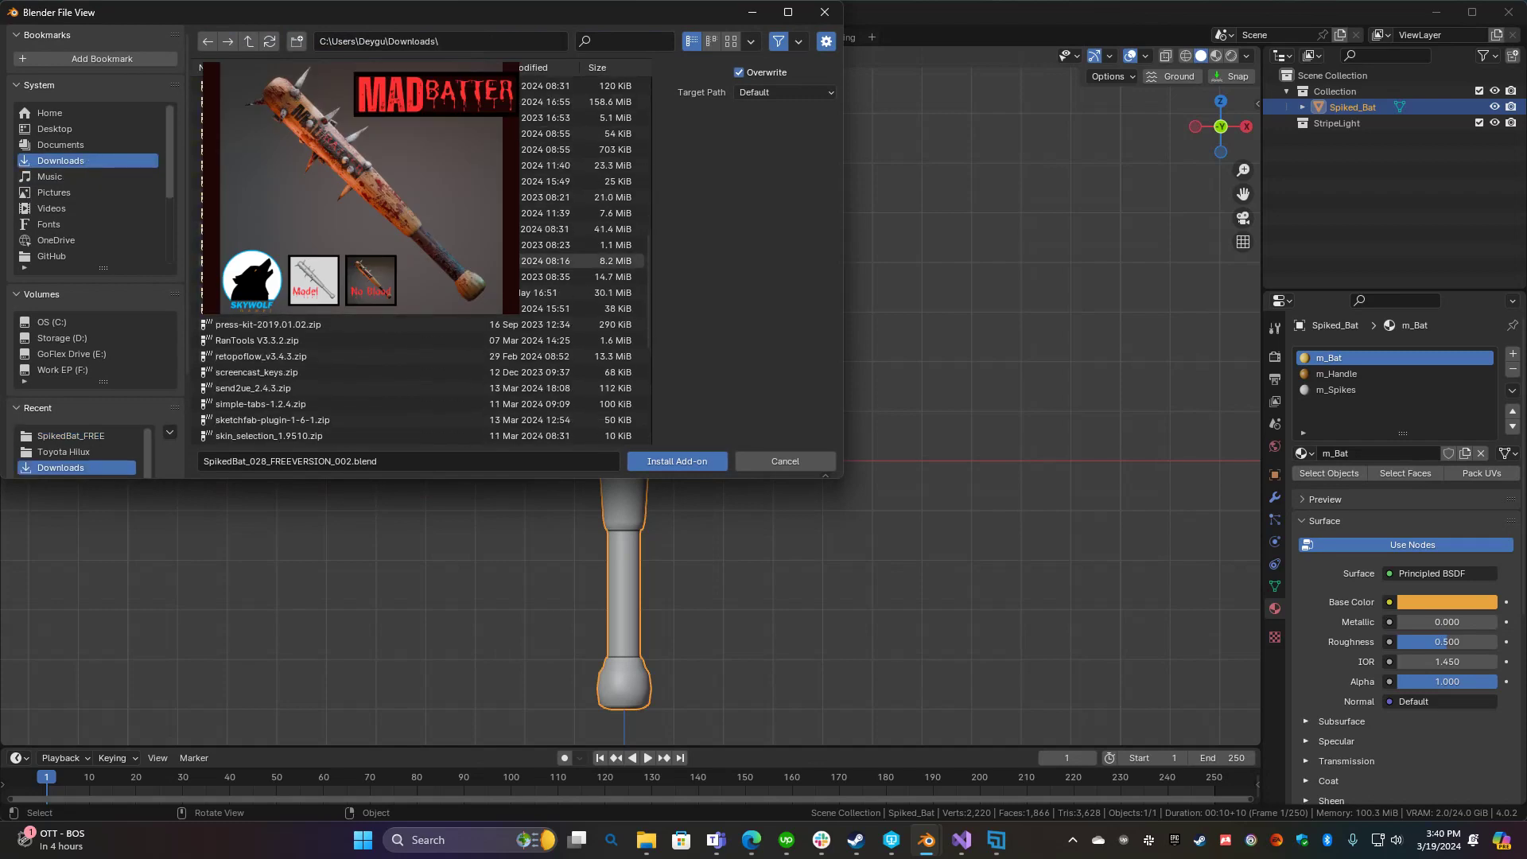
{"action": "scroll", "coordinate": [282, 262], "scroll_direction": "down", "scroll_amount": 10}
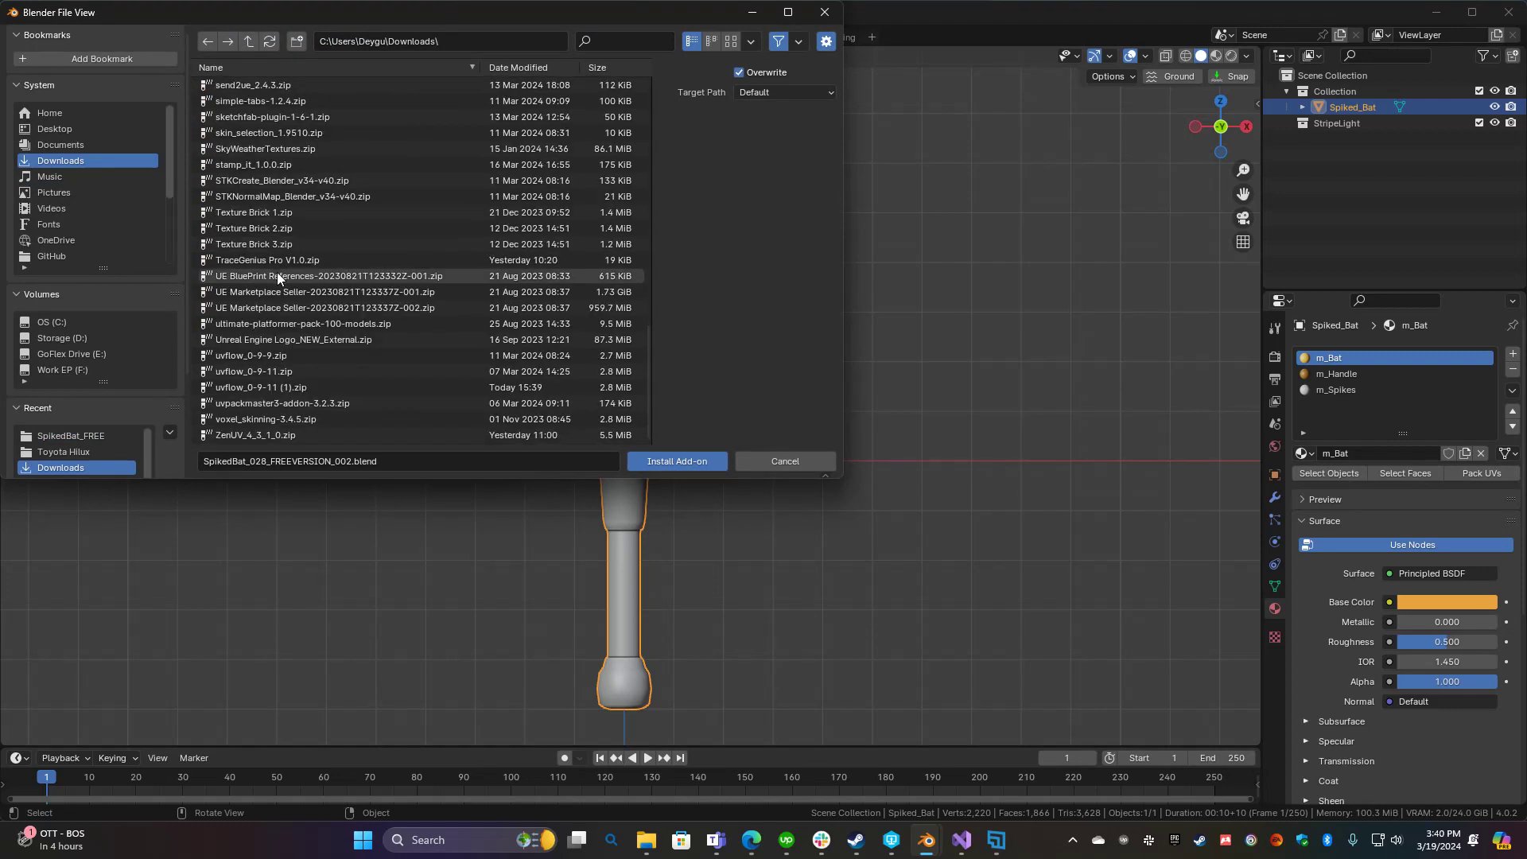
{"action": "left_click", "coordinate": [247, 372]}
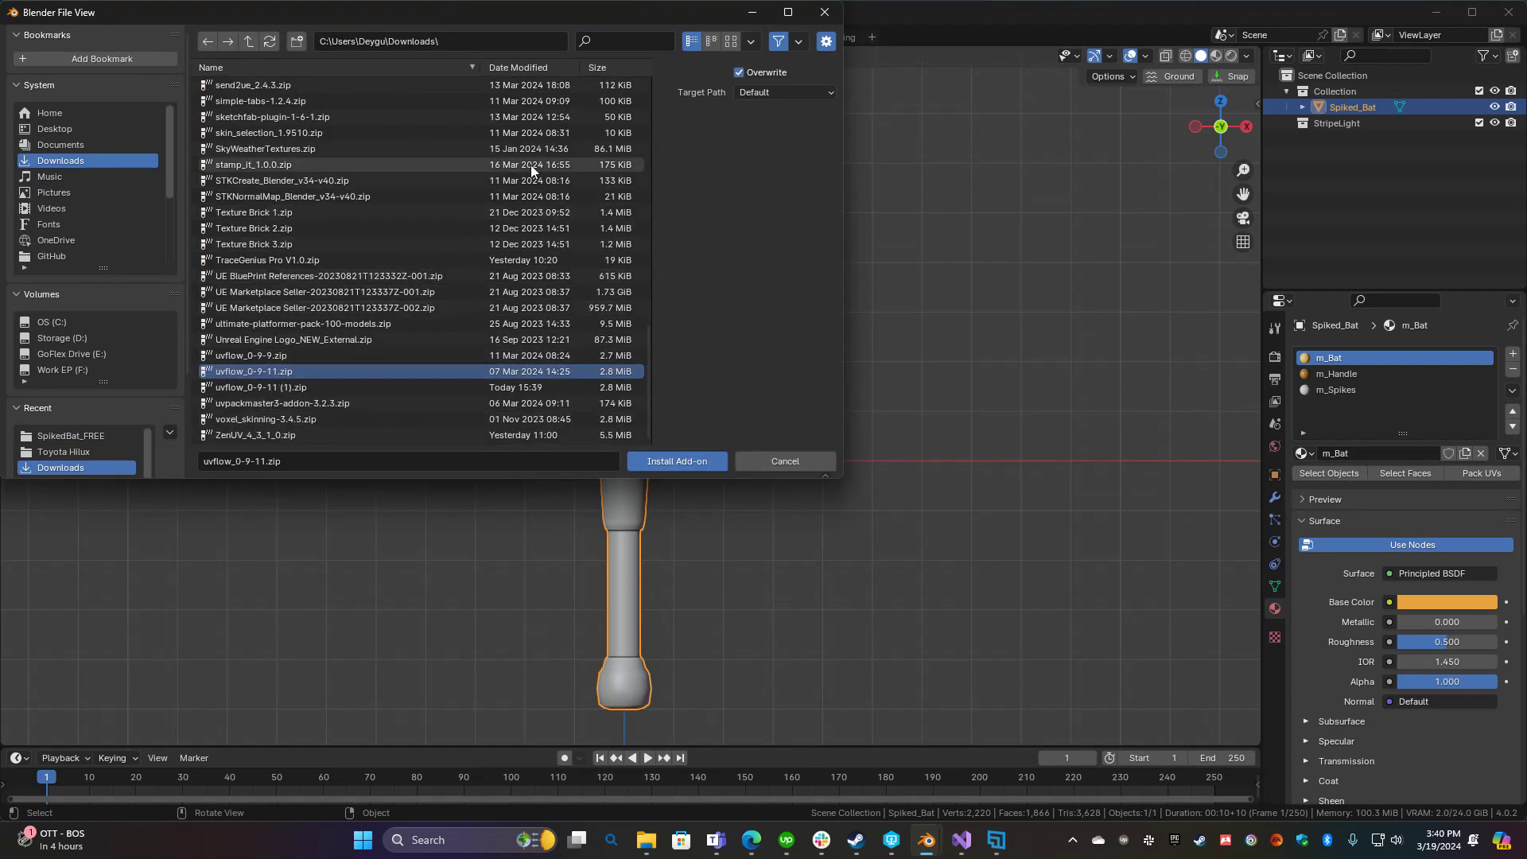
{"action": "left_click", "coordinate": [612, 42]}
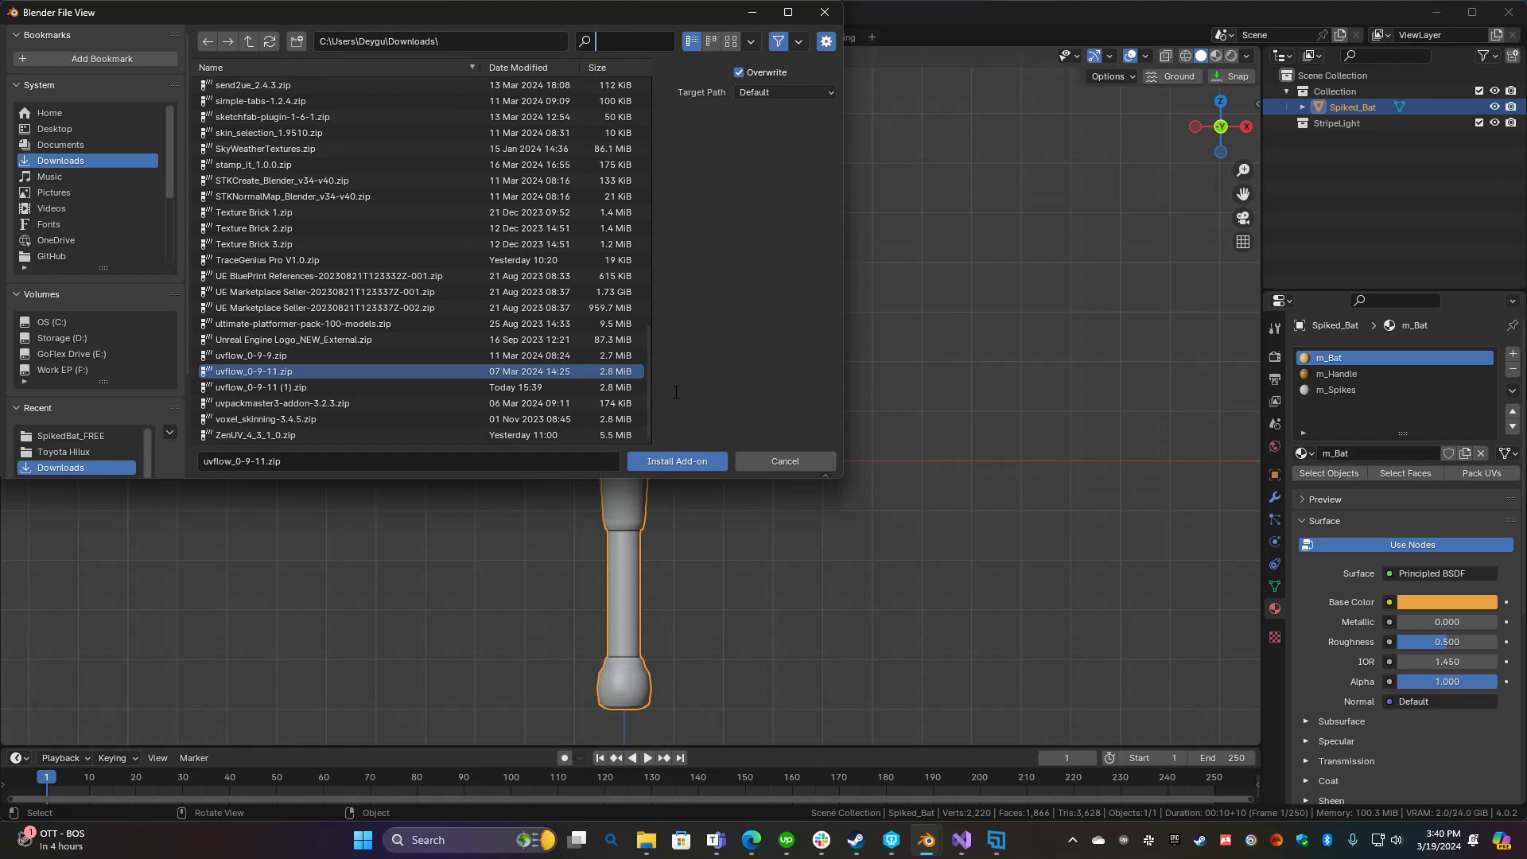
{"action": "left_click", "coordinate": [783, 459]}
Search the add-ons for "uv flow", examine the UV Flow add-on's details, and close the preferences
{"action": "left_click", "coordinate": [418, 67]}
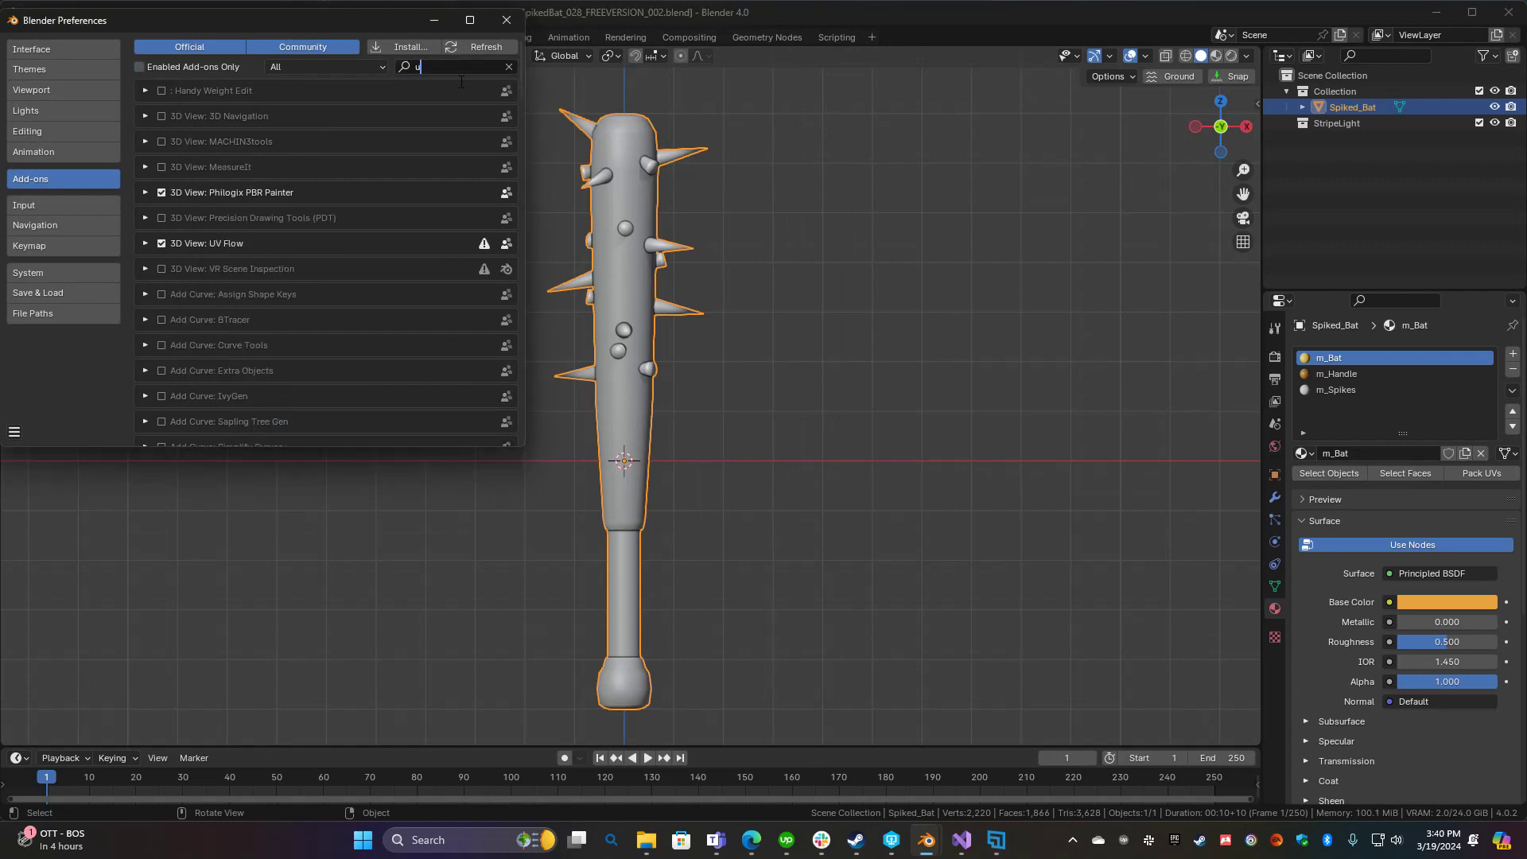
{"action": "type", "text": "uv flow"}
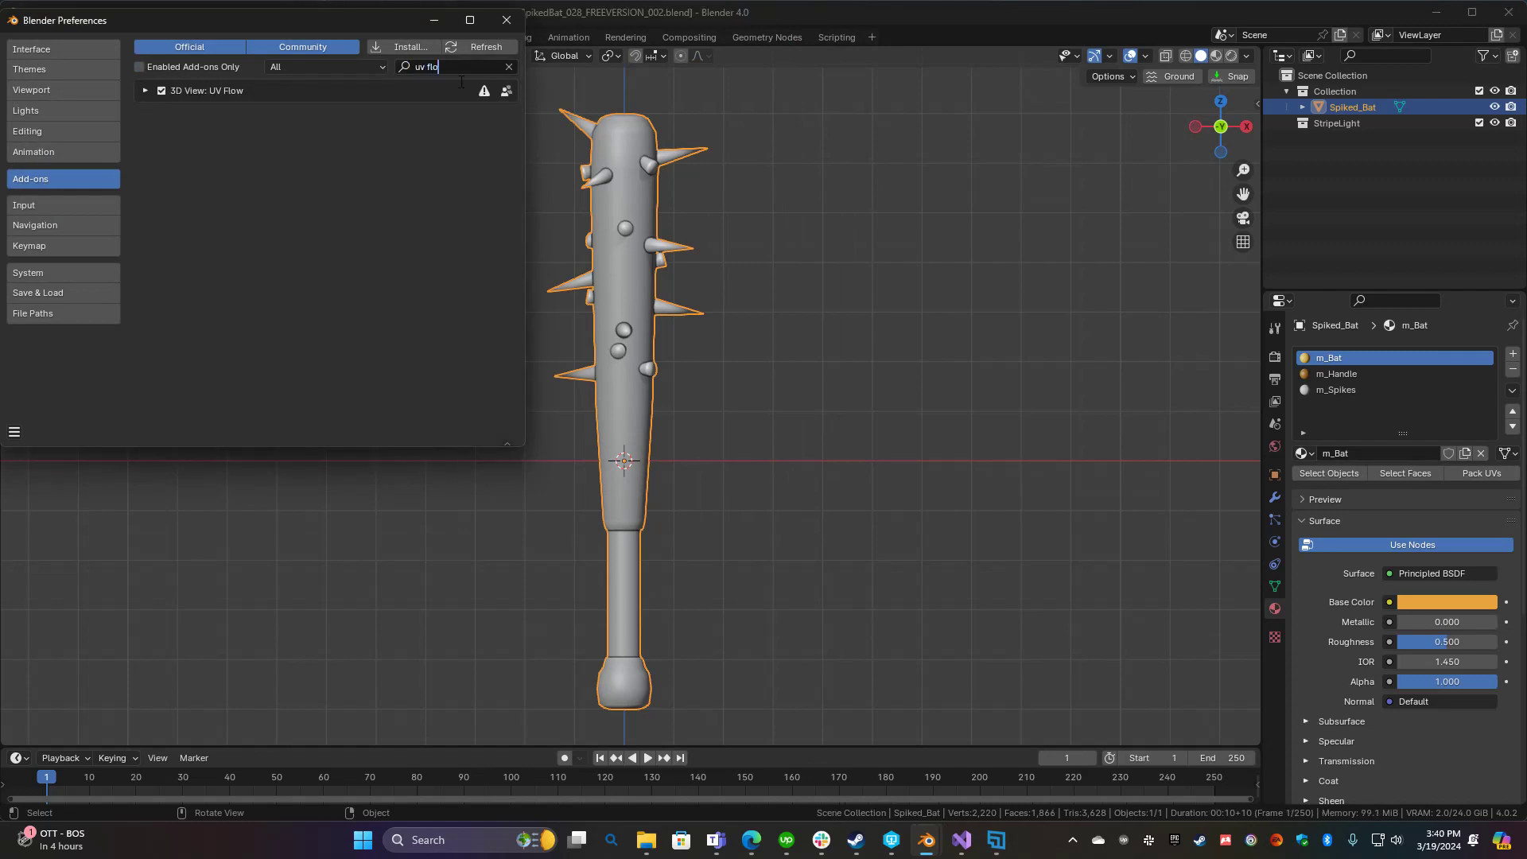
{"action": "left_click", "coordinate": [145, 92]}
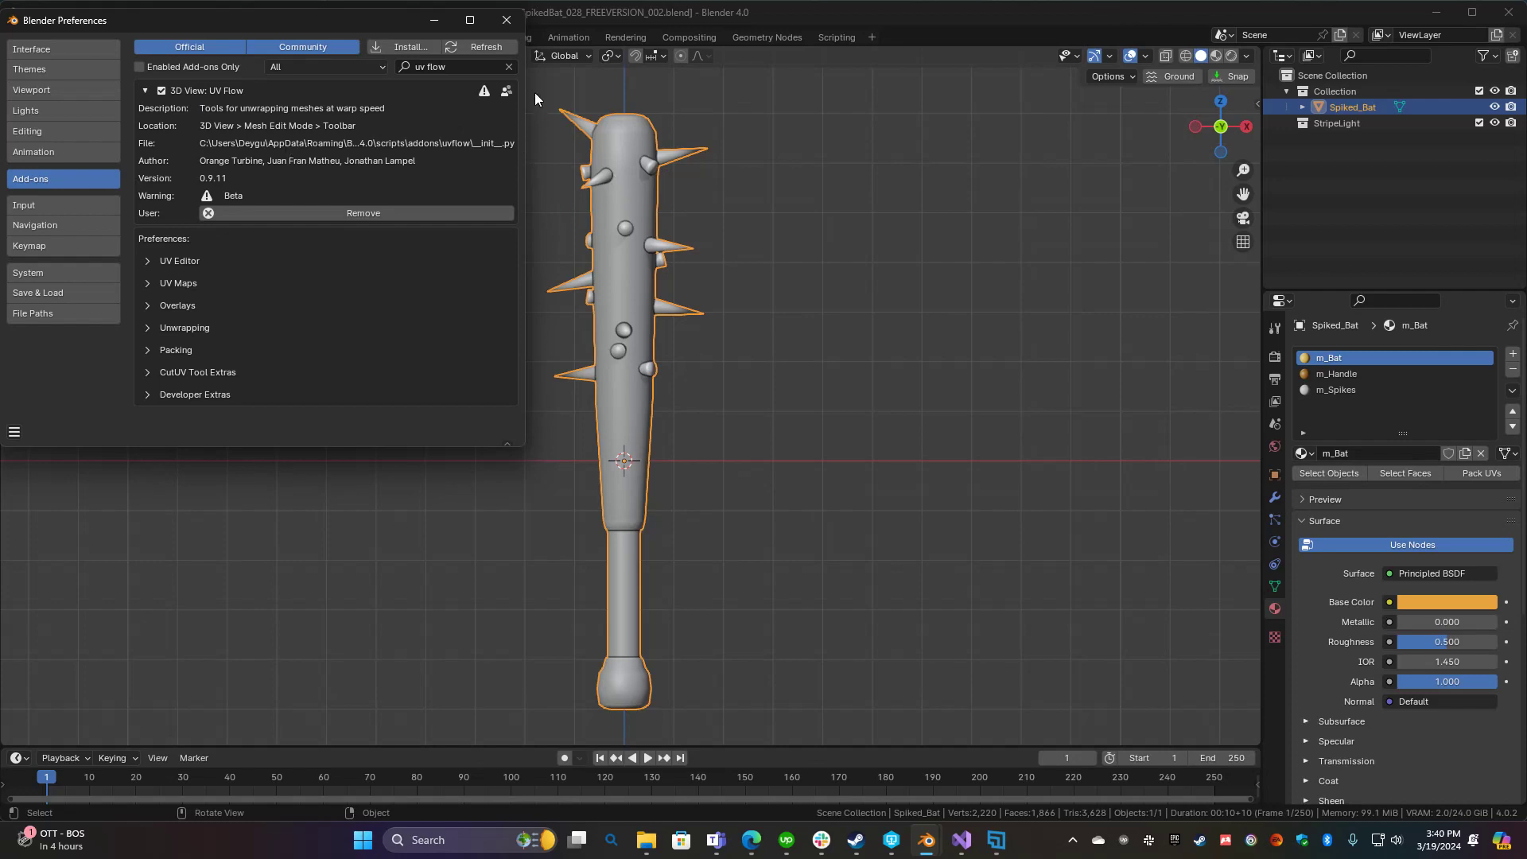
{"action": "left_click", "coordinate": [506, 21]}
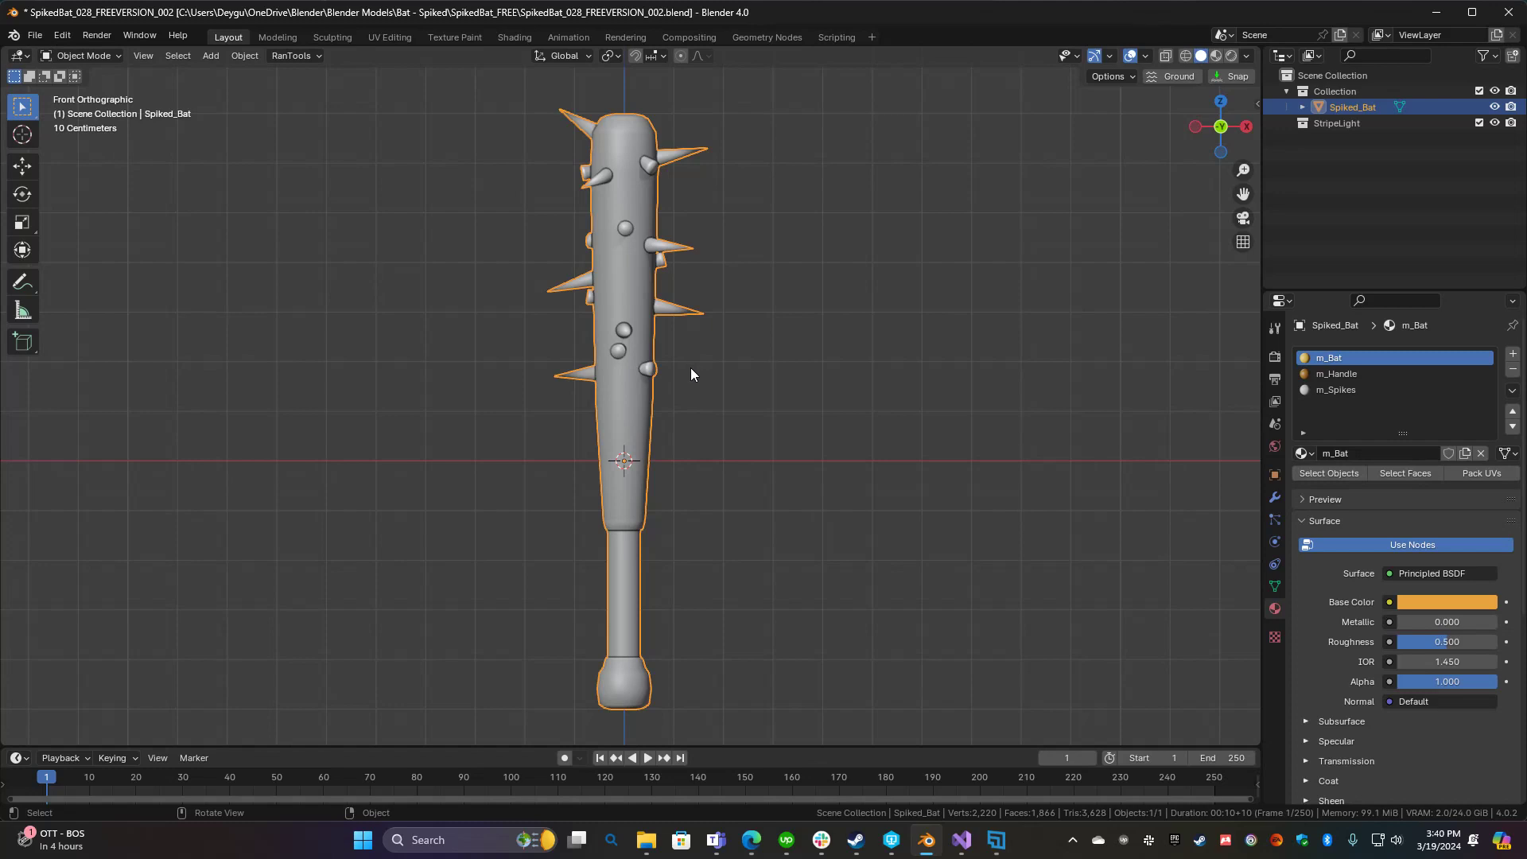
Enter Edit Mode on the spiked bat and activate UV Flow's Cut UV tool
{"action": "key", "text": "Tab"}
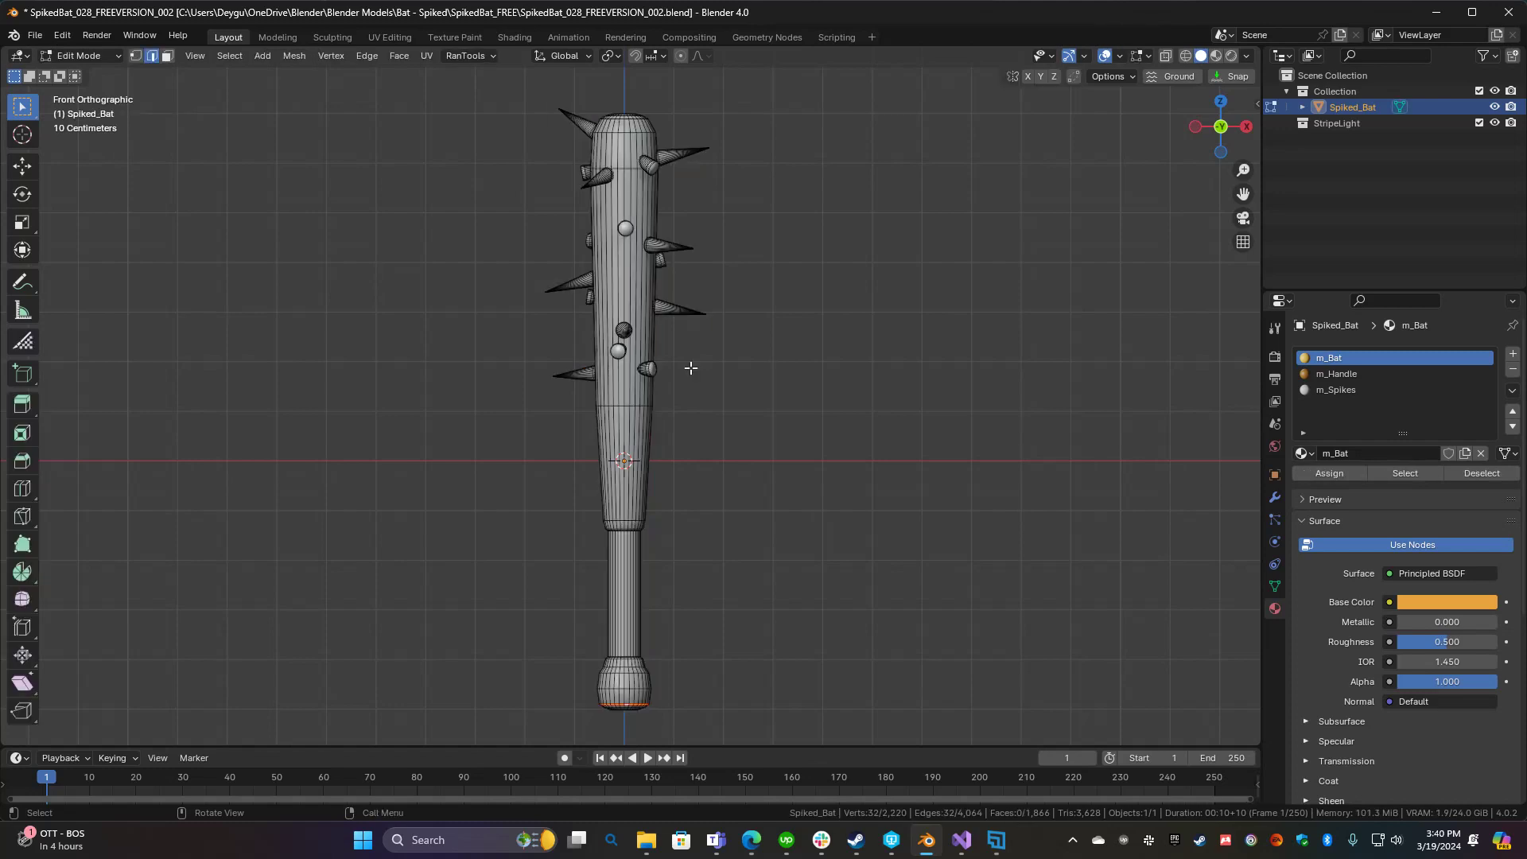
{"action": "scroll", "coordinate": [690, 368], "scroll_direction": "up", "scroll_amount": 2}
{"action": "scroll", "coordinate": [689, 365], "scroll_direction": "down", "scroll_amount": 2}
{"action": "middle_click_drag", "start_coordinate": [695, 415], "coordinate": [735, 404], "text": "shift"}
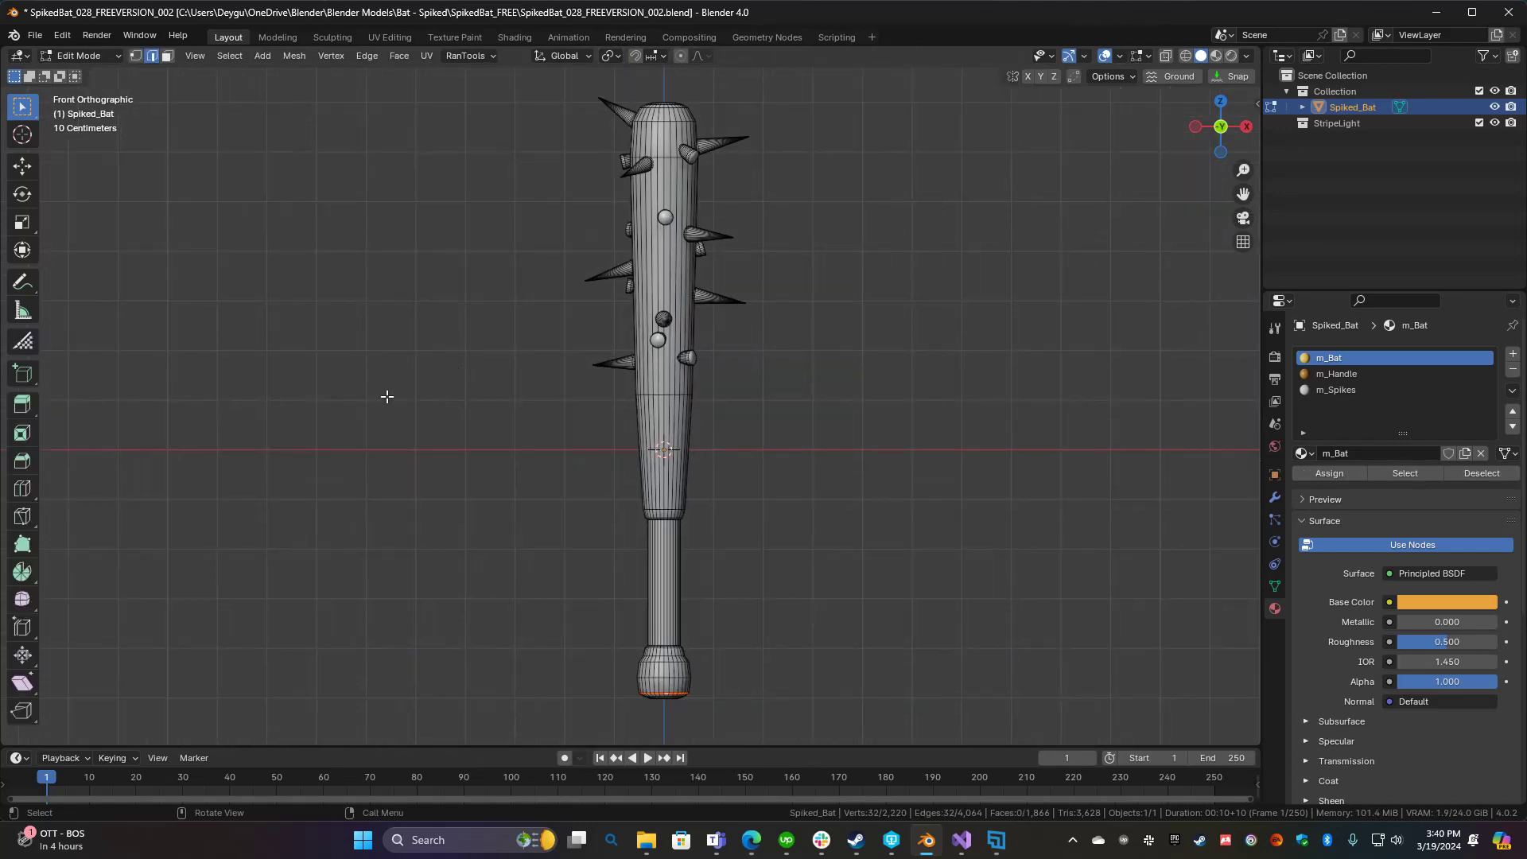
{"action": "left_click", "coordinate": [29, 346]}
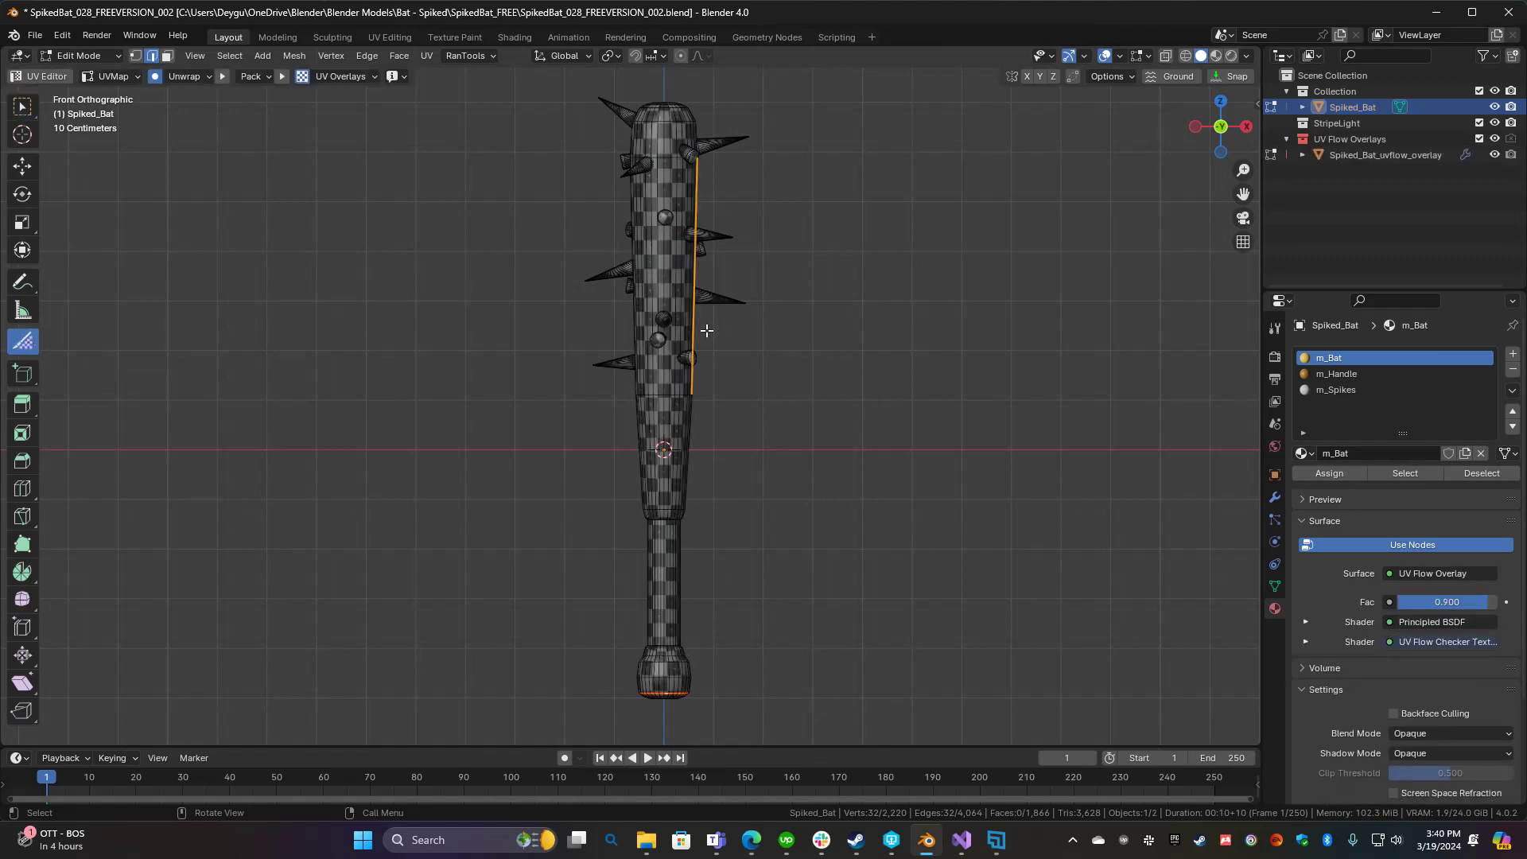
{"action": "left_click", "coordinate": [635, 287]}
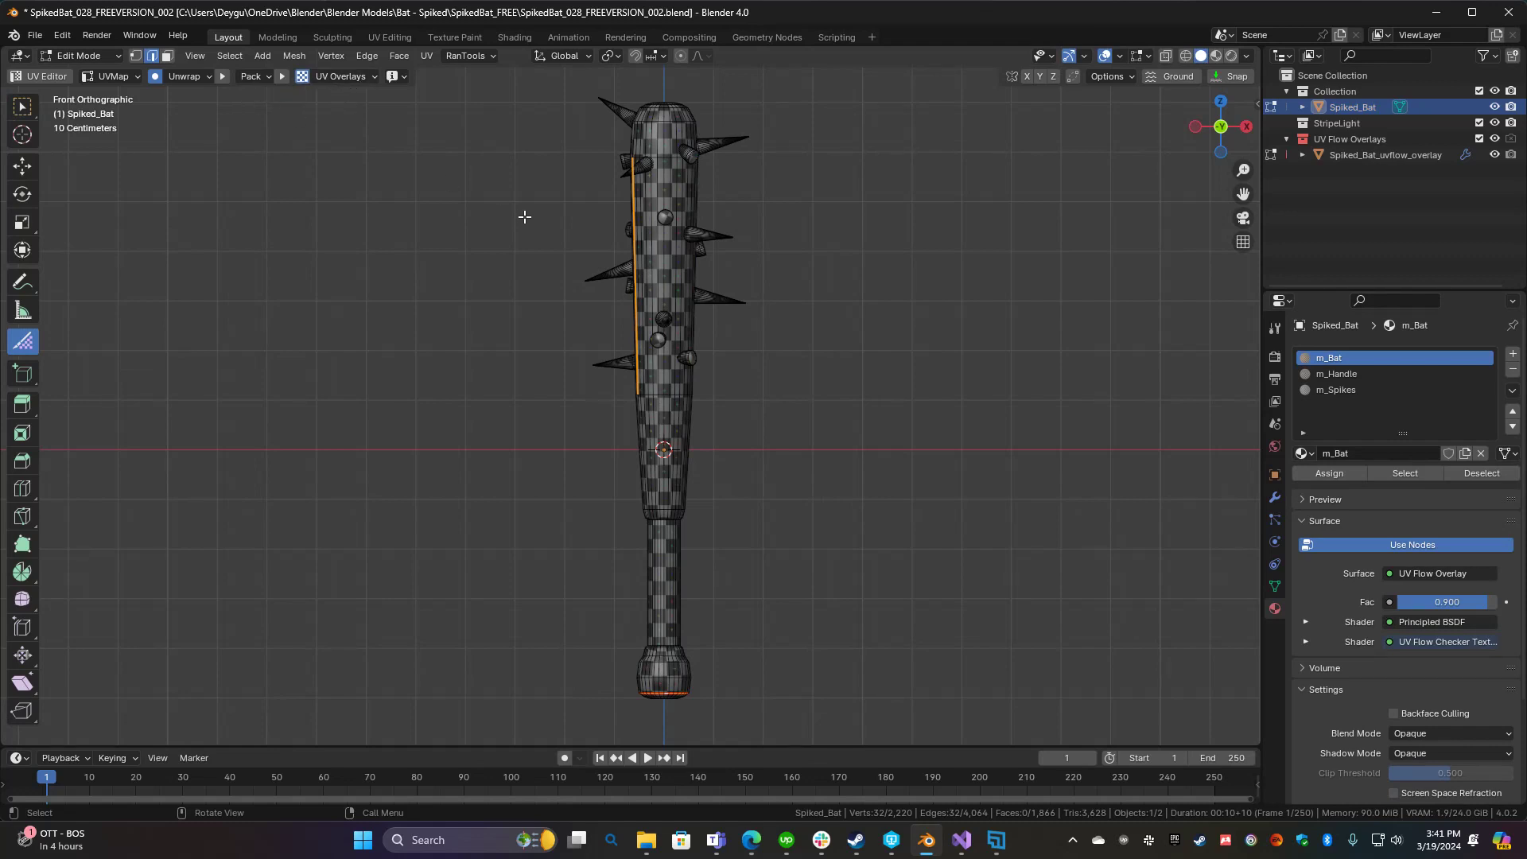
{"action": "left_click", "coordinate": [593, 317]}
Clear the seam from the selected edge loop around the underside of the bat's knob and deselect everything
{"action": "middle_click_drag", "start_coordinate": [718, 653], "coordinate": [773, 553]}
{"action": "scroll", "coordinate": [694, 686], "scroll_direction": "up", "scroll_amount": 2}
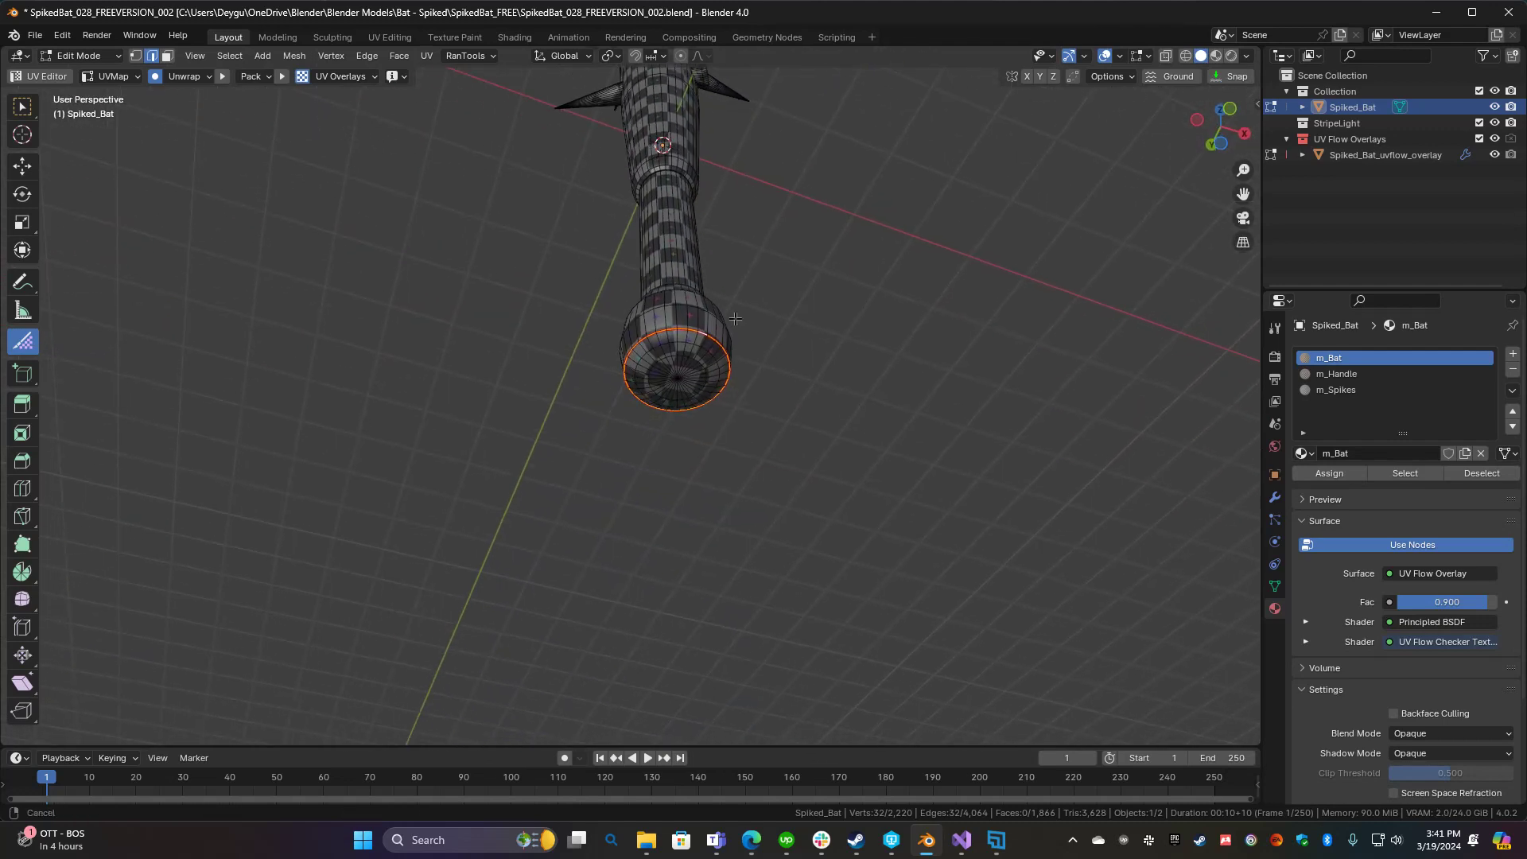
{"action": "scroll", "coordinate": [735, 318], "scroll_direction": "up", "scroll_amount": 6}
{"action": "key", "text": "Tab"}
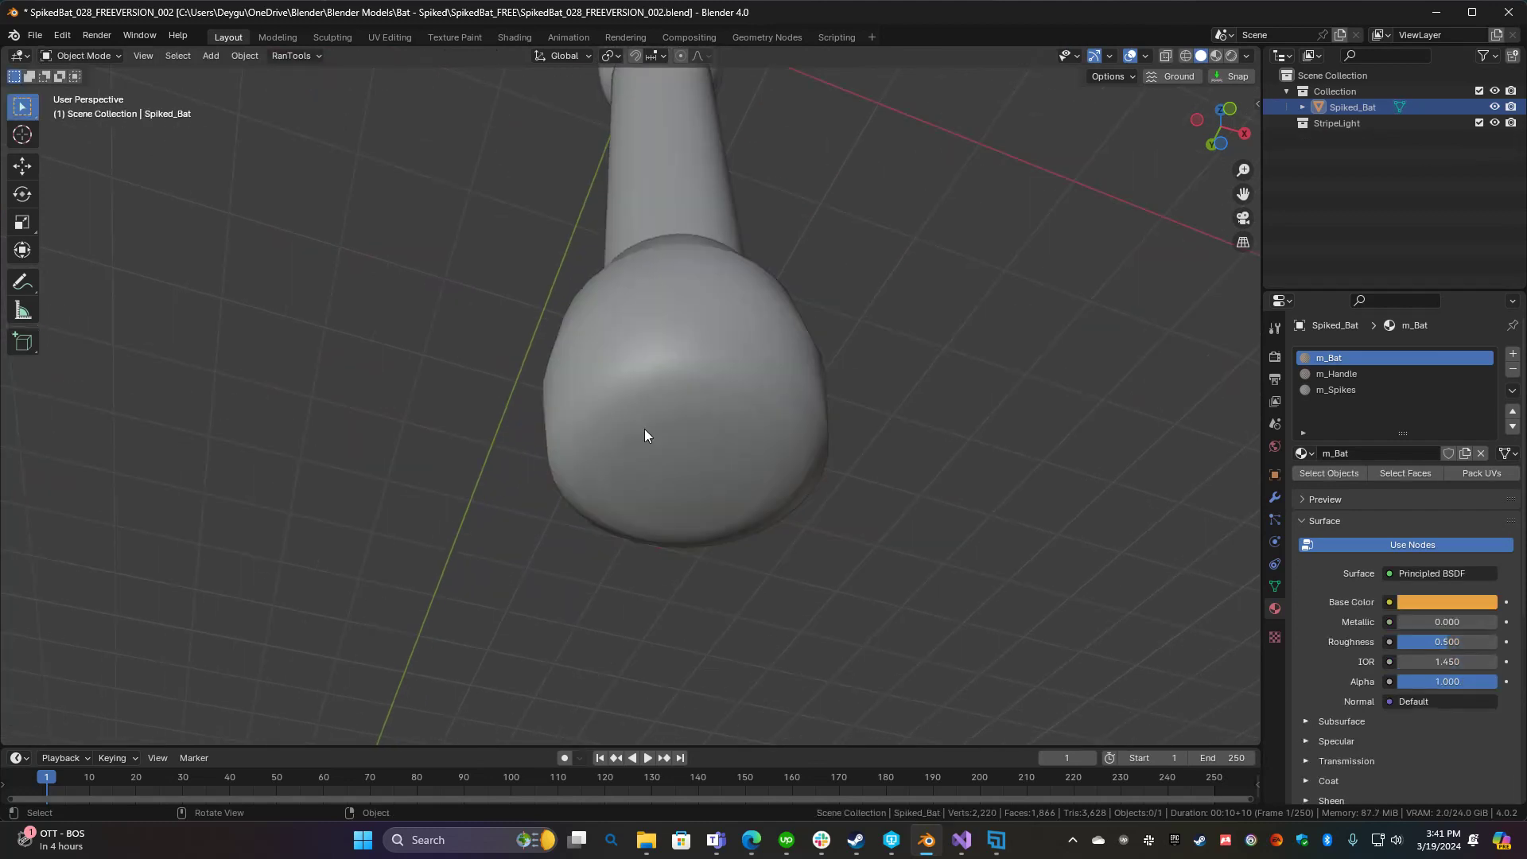
{"action": "key", "text": "Tab"}
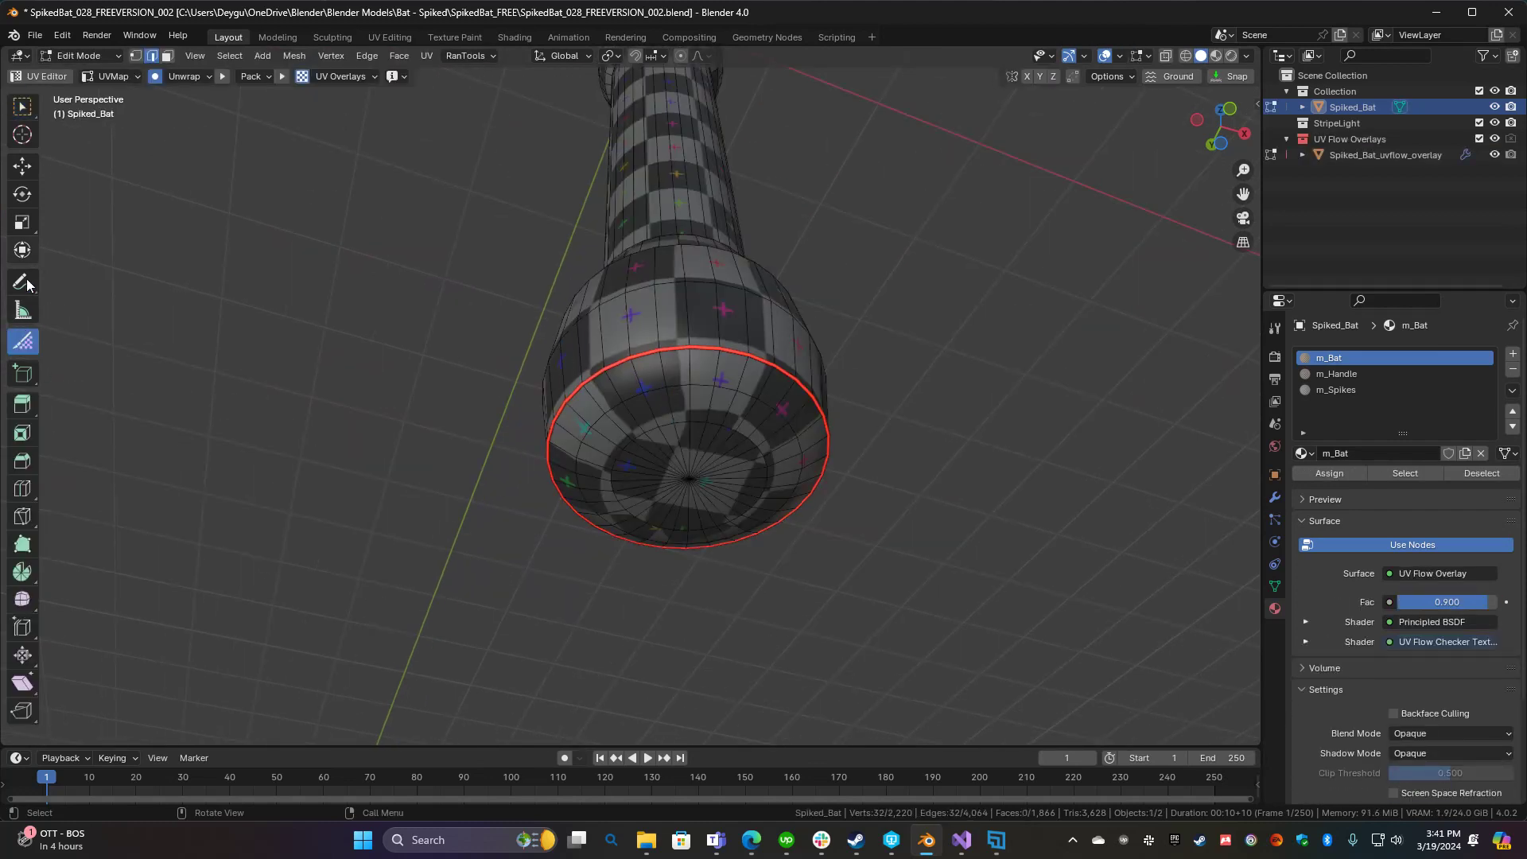
{"action": "left_click", "coordinate": [23, 143]}
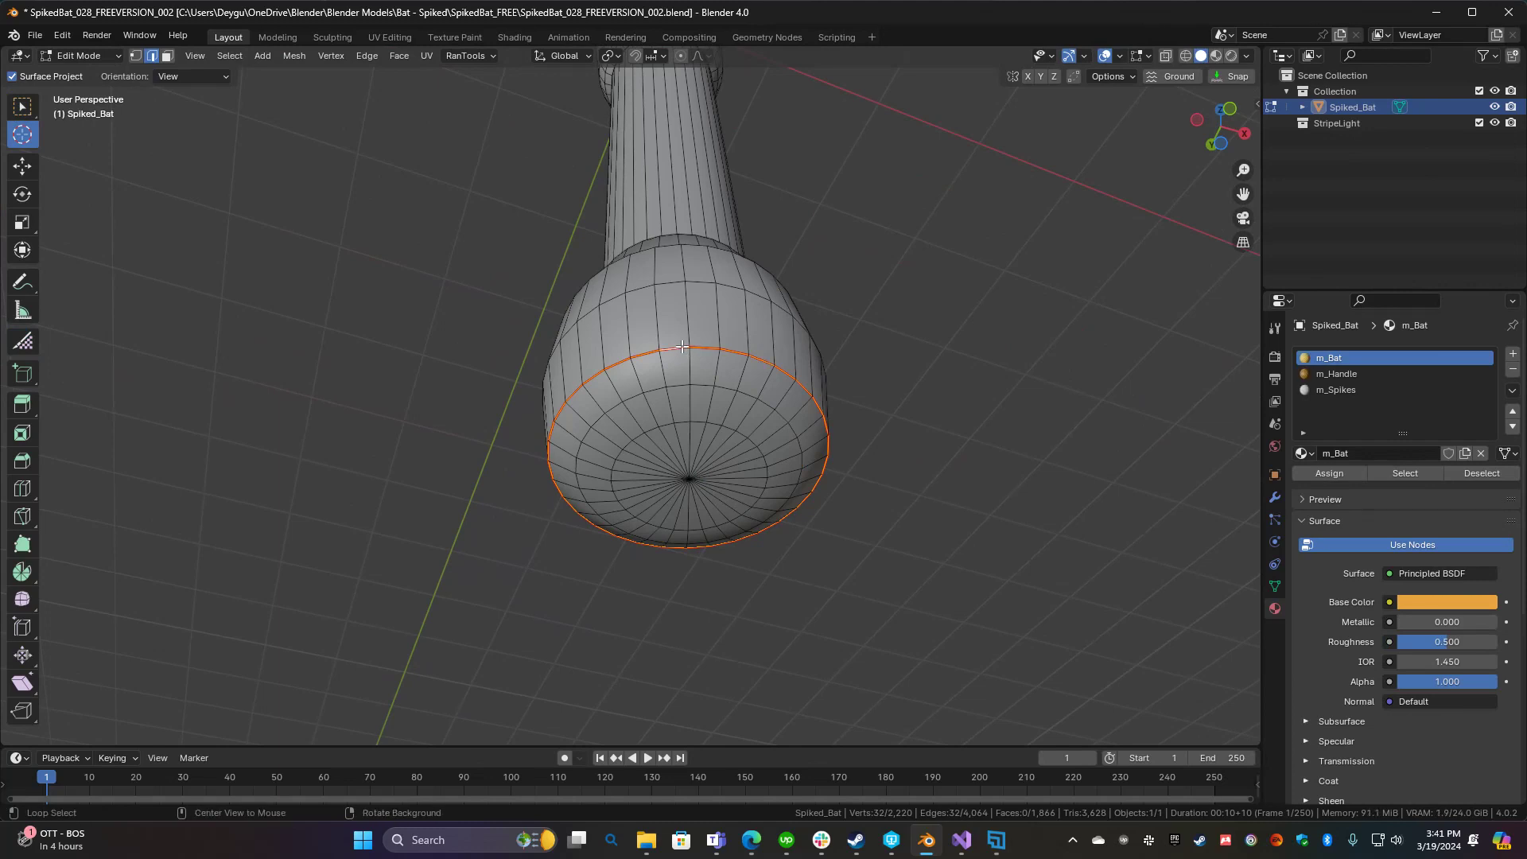
{"action": "right_click", "coordinate": [682, 347]}
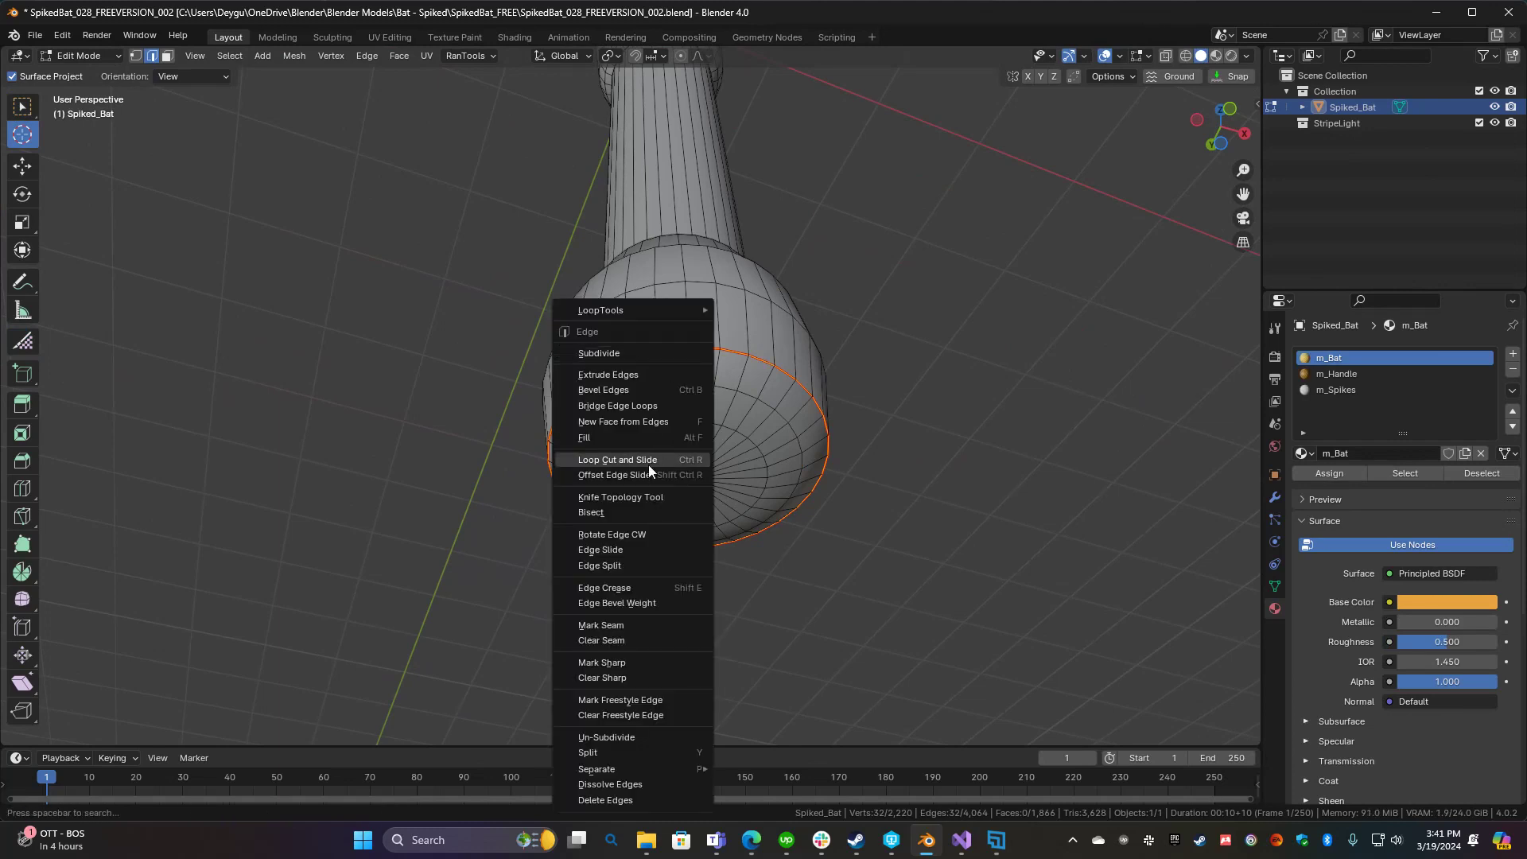
{"action": "left_click", "coordinate": [630, 639]}
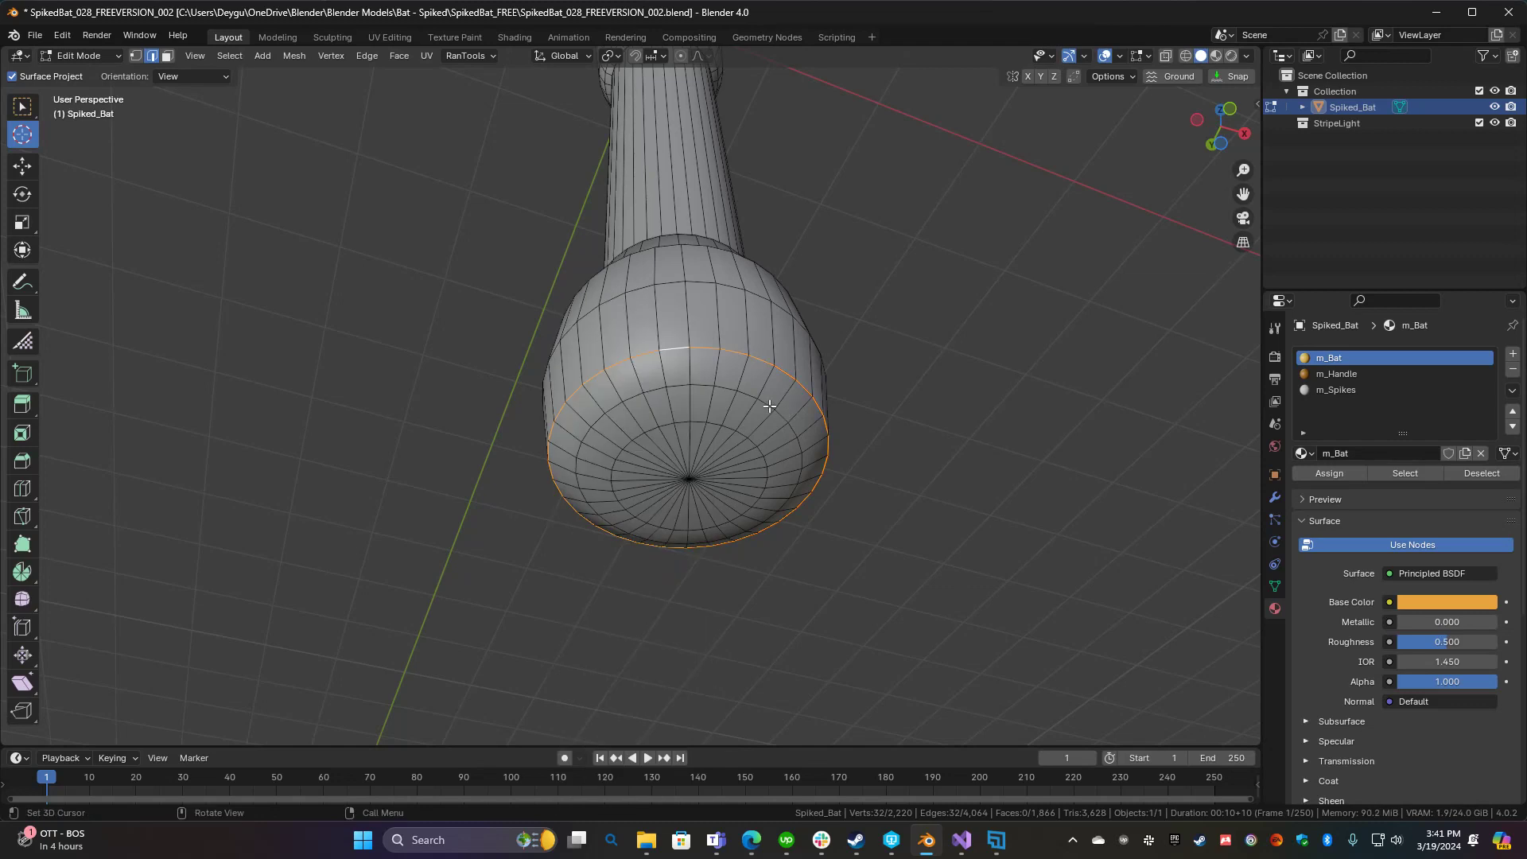
{"action": "key", "text": "a"}
{"action": "key", "text": "alt+a"}
Show the bat from the front and reactivate the Cut UV tool
{"action": "key", "text": "KP_1"}
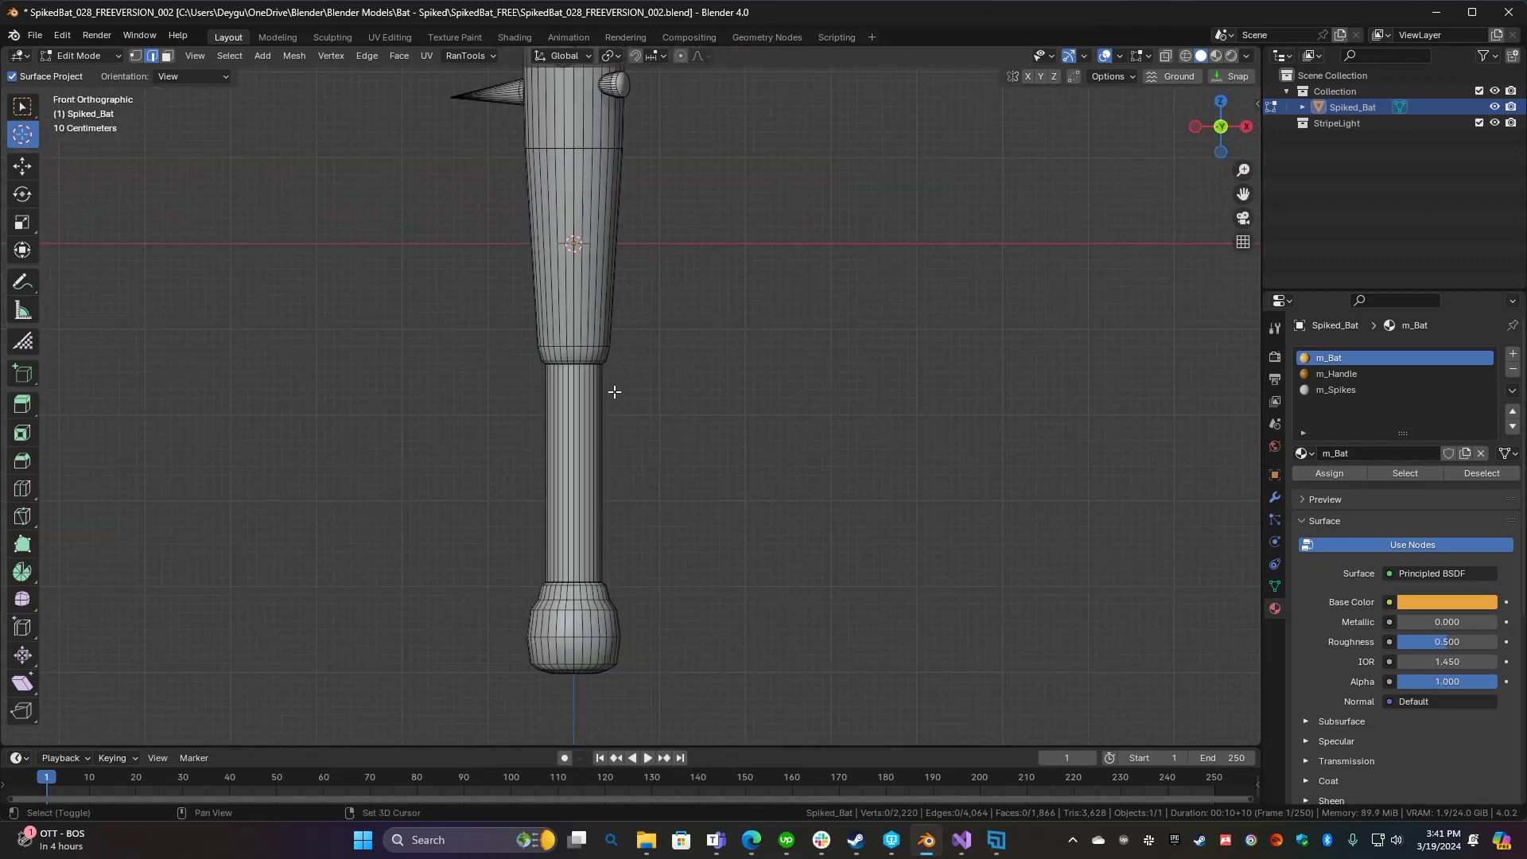
{"action": "middle_click_drag", "start_coordinate": [614, 392], "coordinate": [633, 469], "text": "shift"}
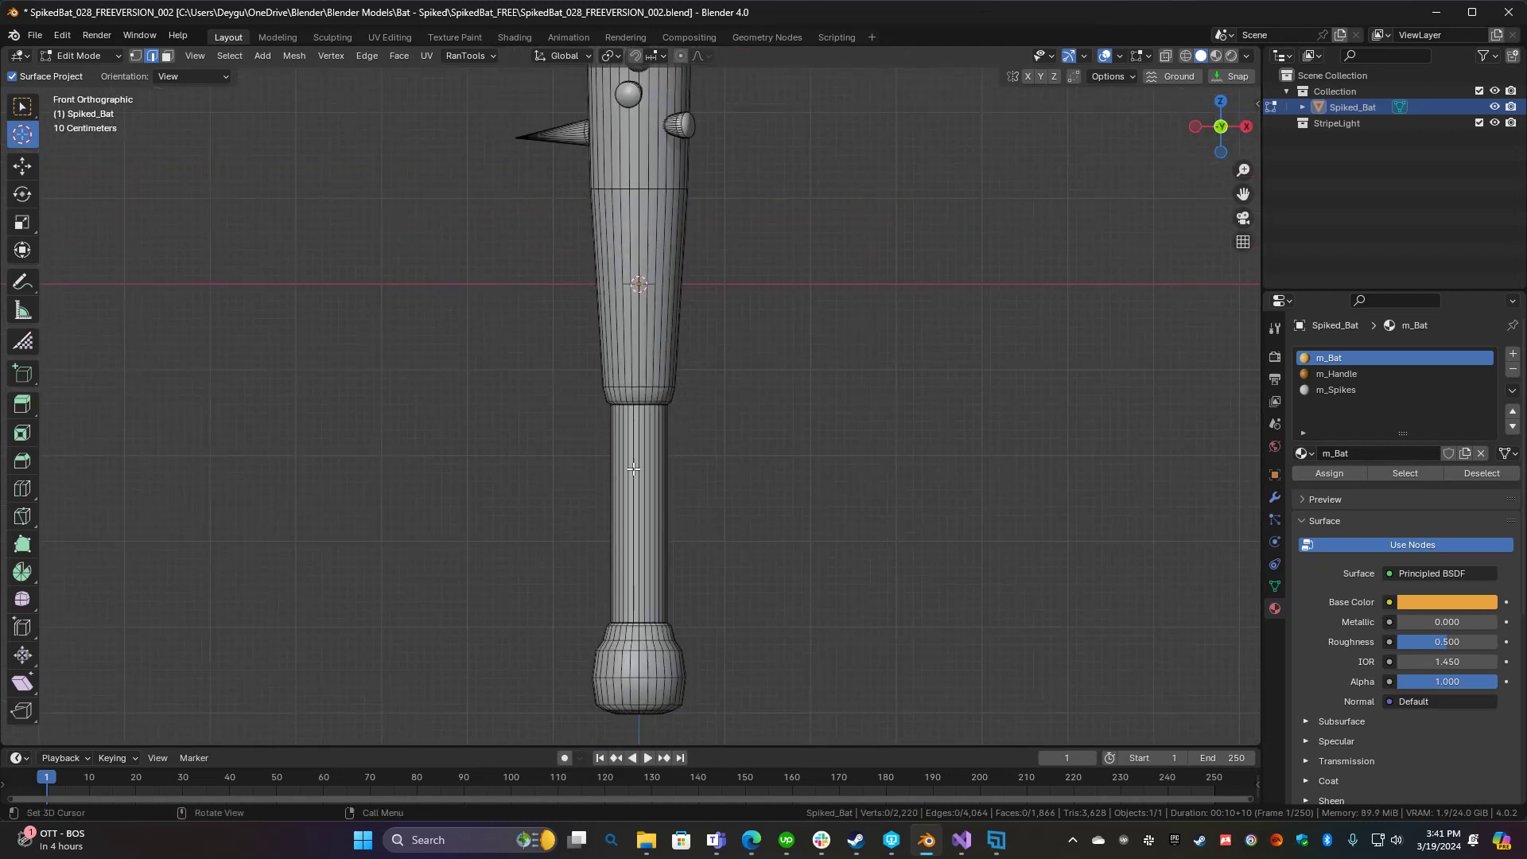
{"action": "left_click", "coordinate": [23, 343]}
Examine the UV checker overlay and candidate cut edges along the bat's body, handle and knob
{"action": "scroll", "coordinate": [692, 327], "scroll_direction": "down", "scroll_amount": 3}
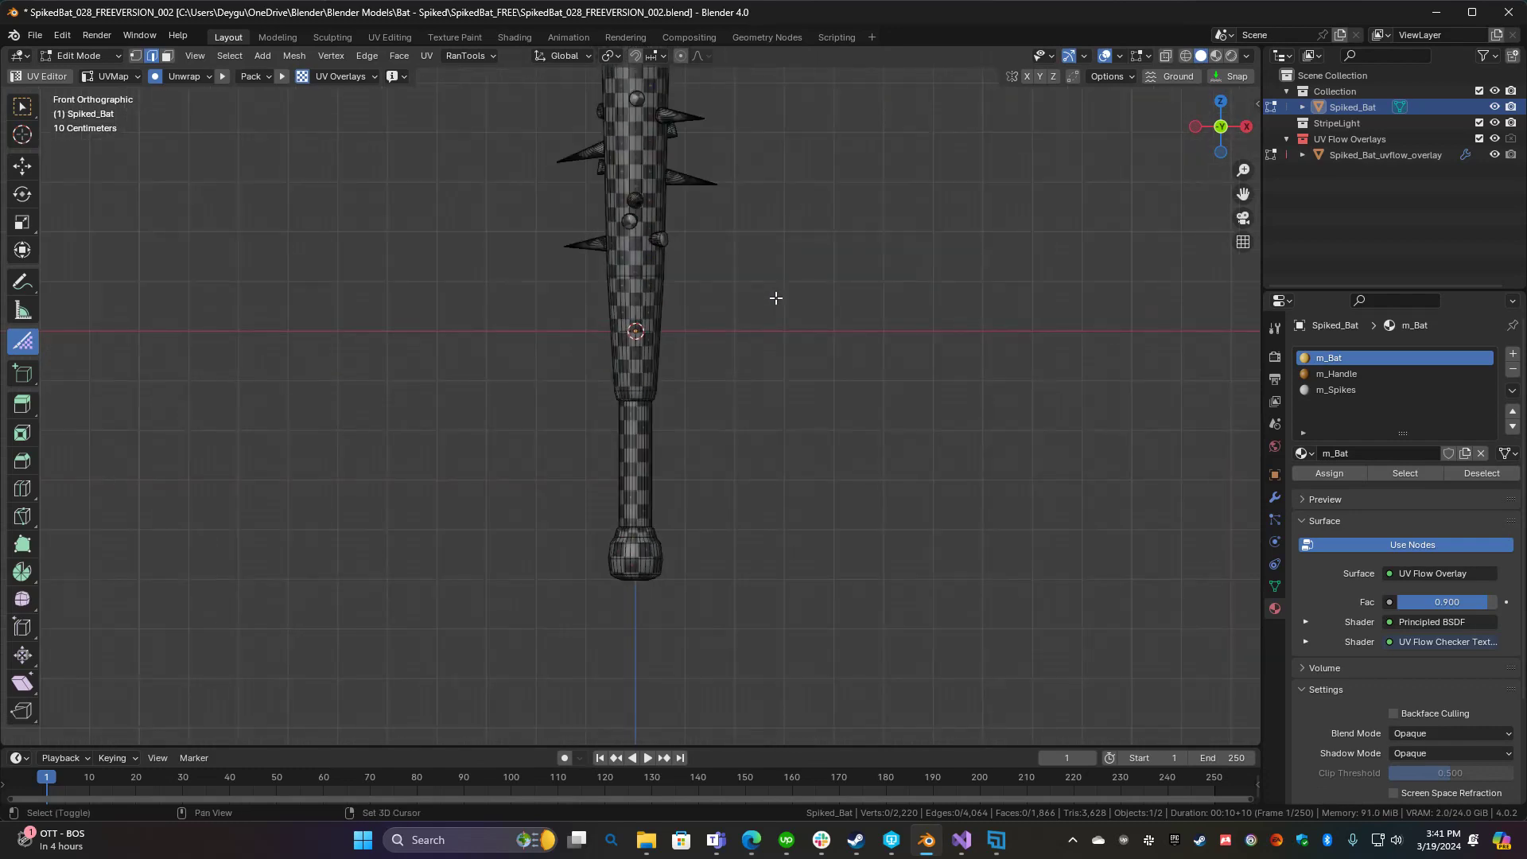
{"action": "middle_click_drag", "start_coordinate": [775, 297], "coordinate": [799, 418], "text": "shift"}
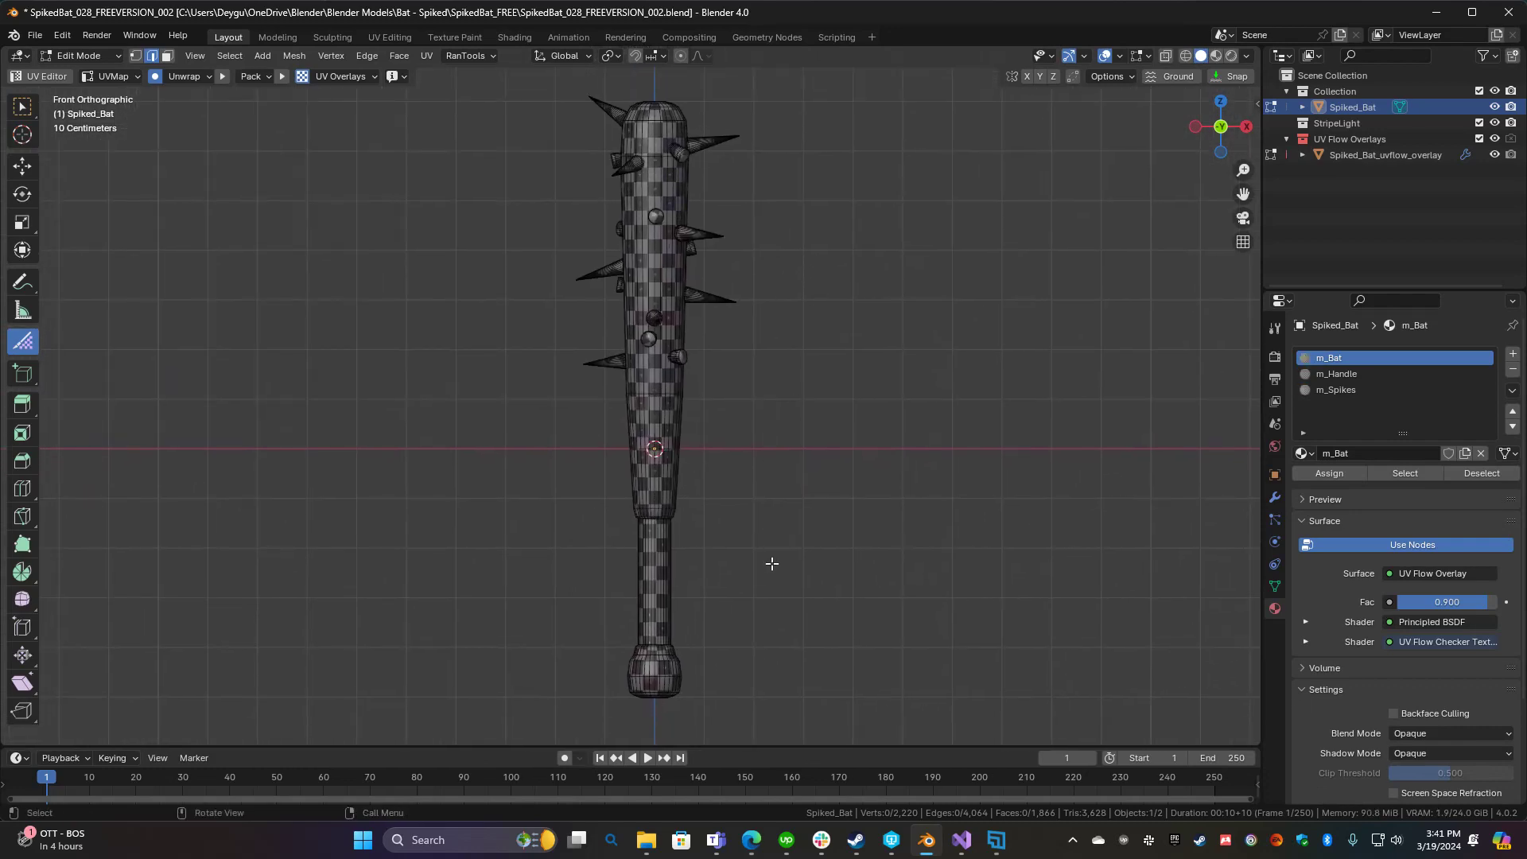
{"action": "middle_click_drag", "start_coordinate": [738, 605], "coordinate": [743, 369], "text": "shift"}
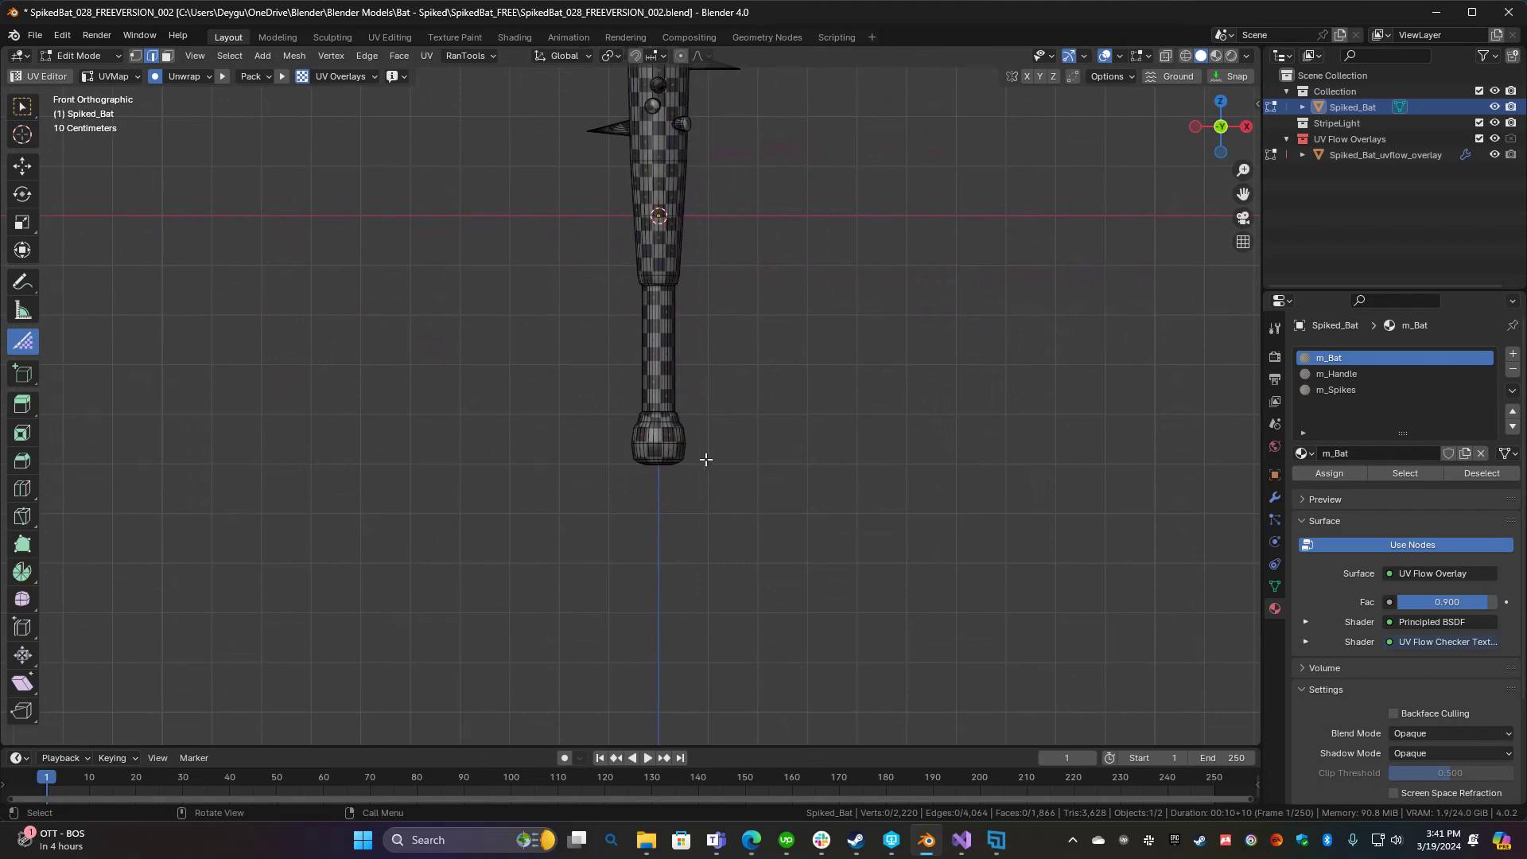
{"action": "scroll", "coordinate": [706, 468], "scroll_direction": "up", "scroll_amount": 5}
{"action": "scroll", "coordinate": [704, 468], "scroll_direction": "up", "scroll_amount": 2}
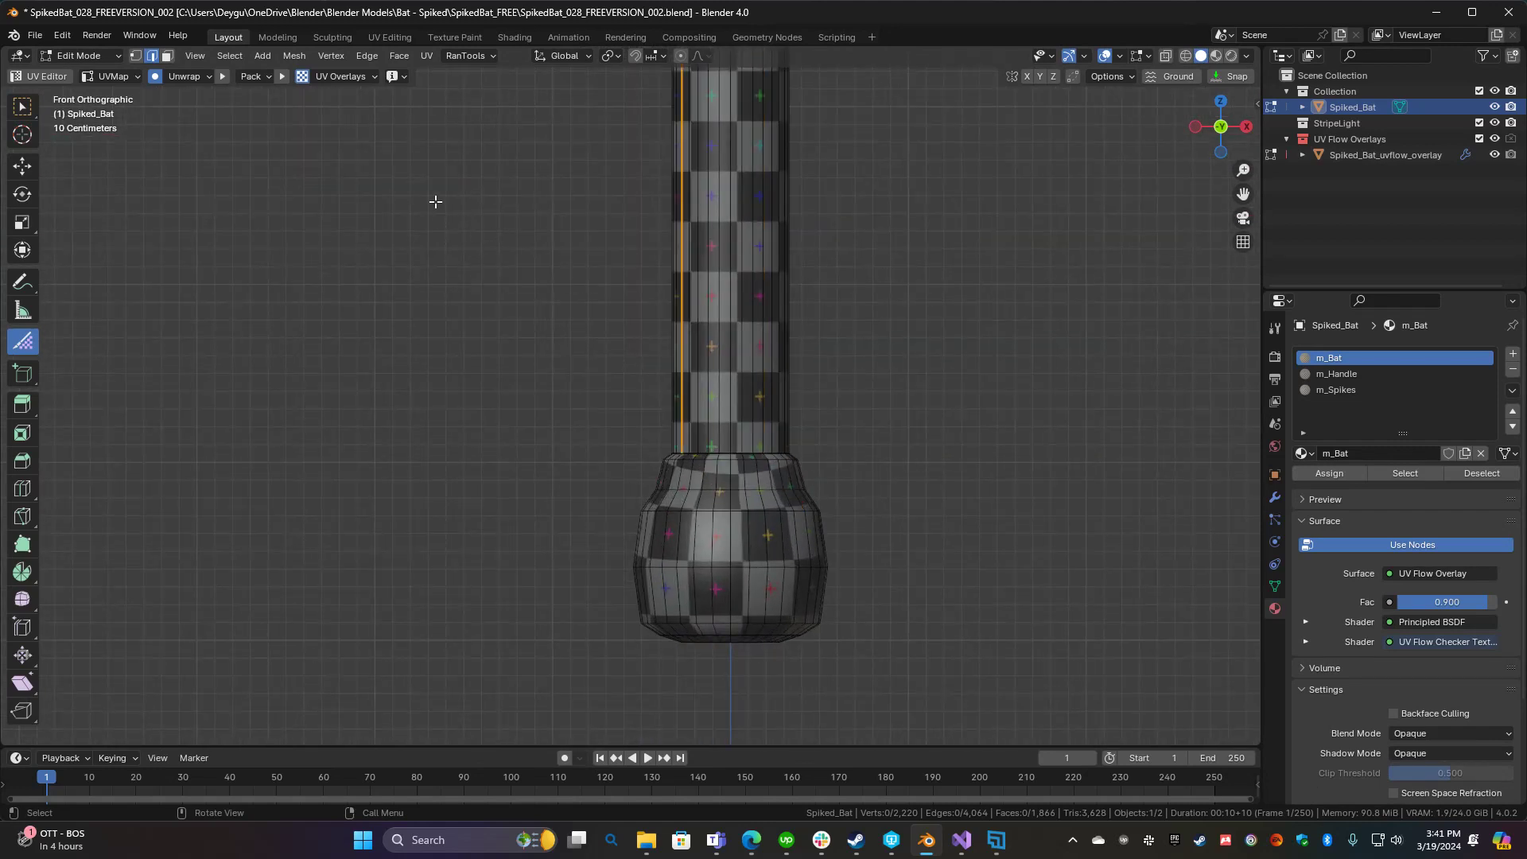
{"action": "left_click", "coordinate": [353, 80]}
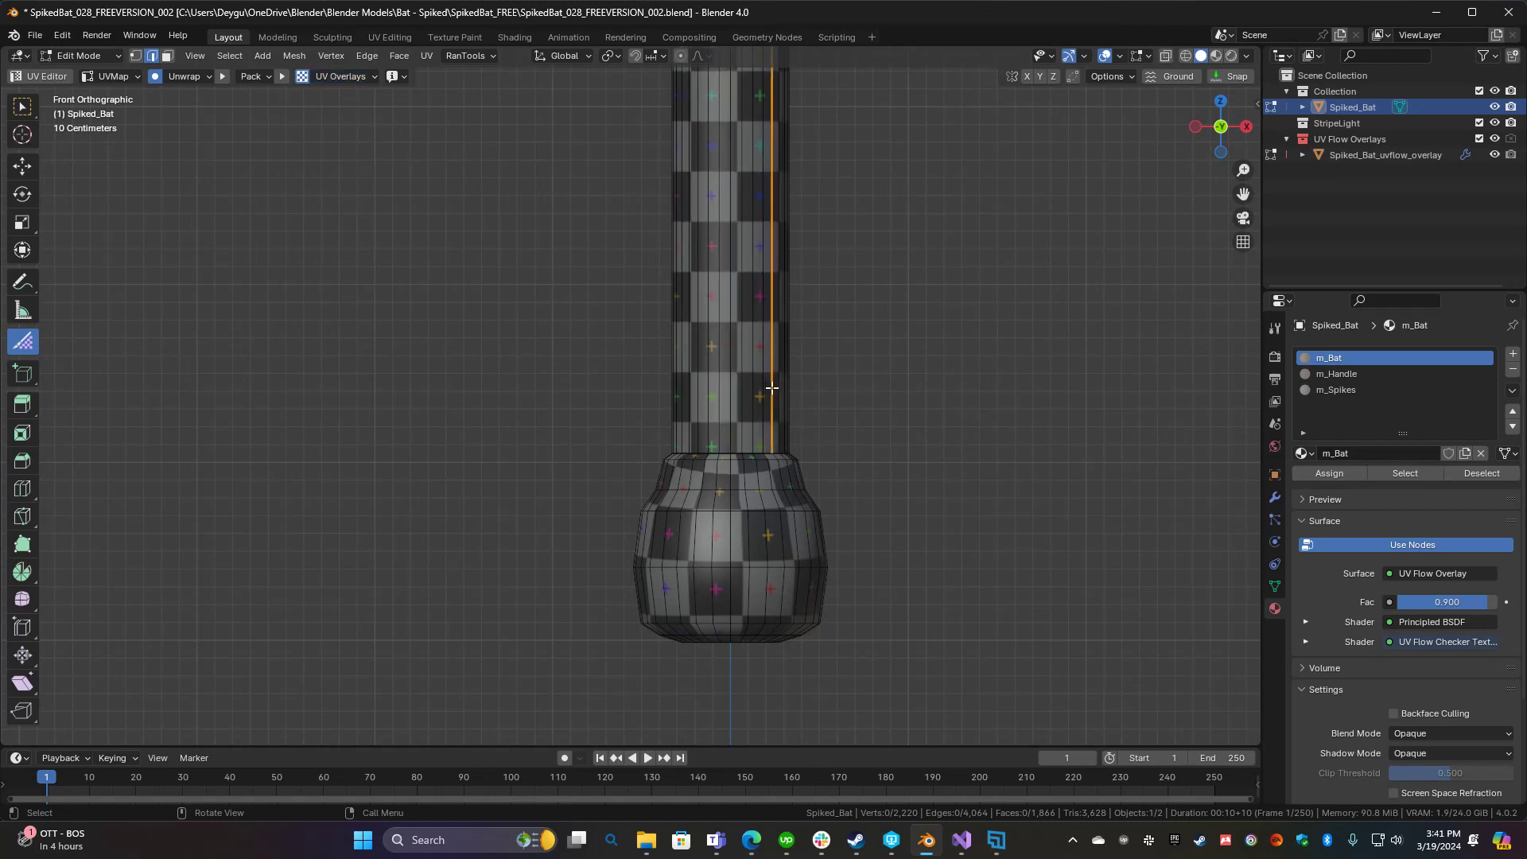
{"action": "scroll", "coordinate": [756, 477], "scroll_direction": "down", "scroll_amount": 3}
{"action": "scroll", "coordinate": [670, 473], "scroll_direction": "up", "scroll_amount": 2}
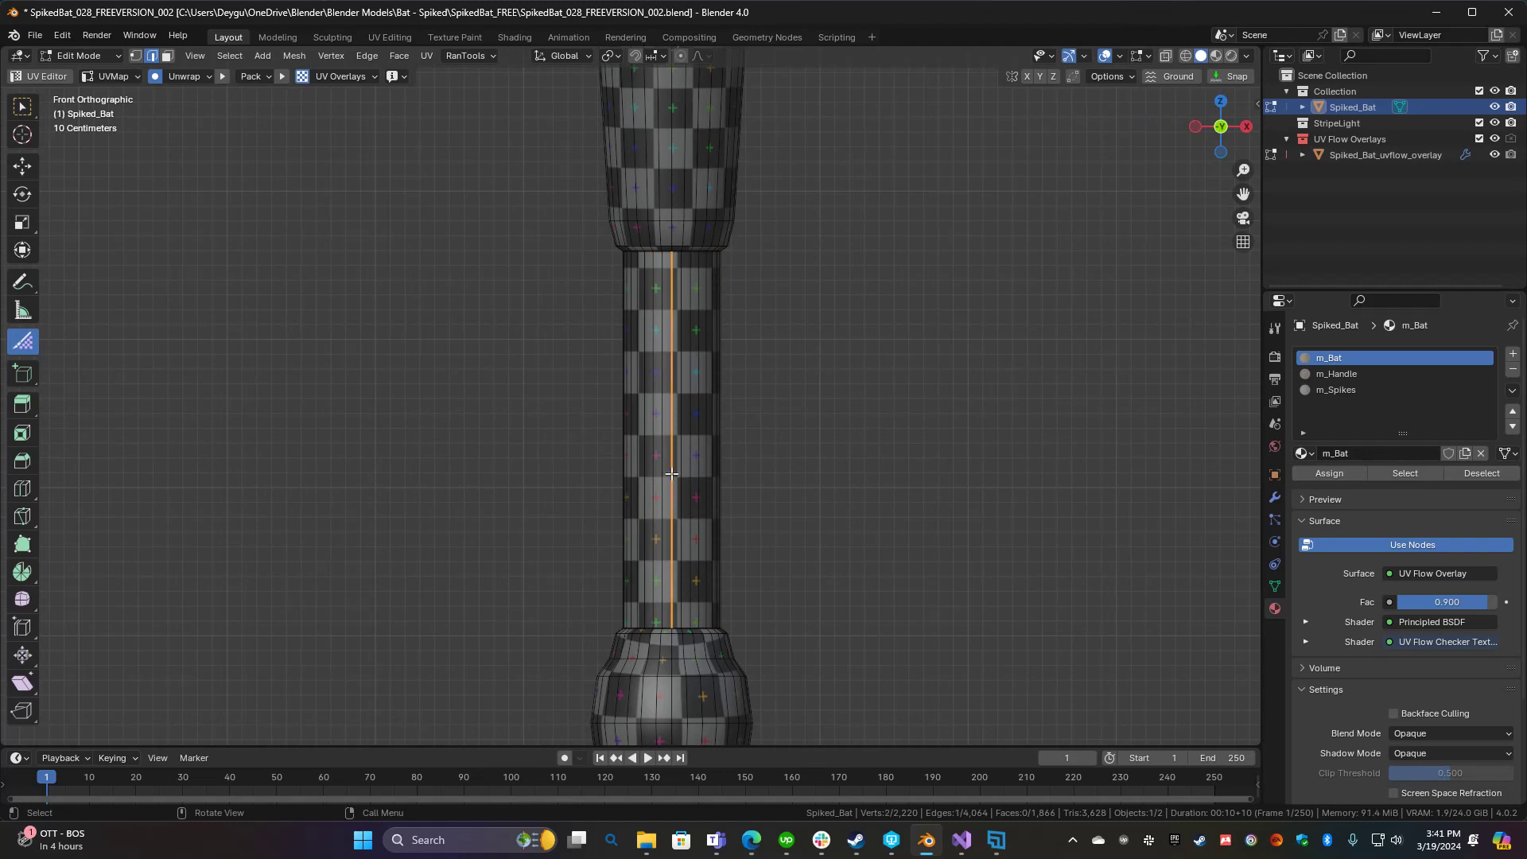
Cut the UVs of the bat's handle lengthwise along its front centre edge line
{"action": "left_click", "coordinate": [672, 474]}
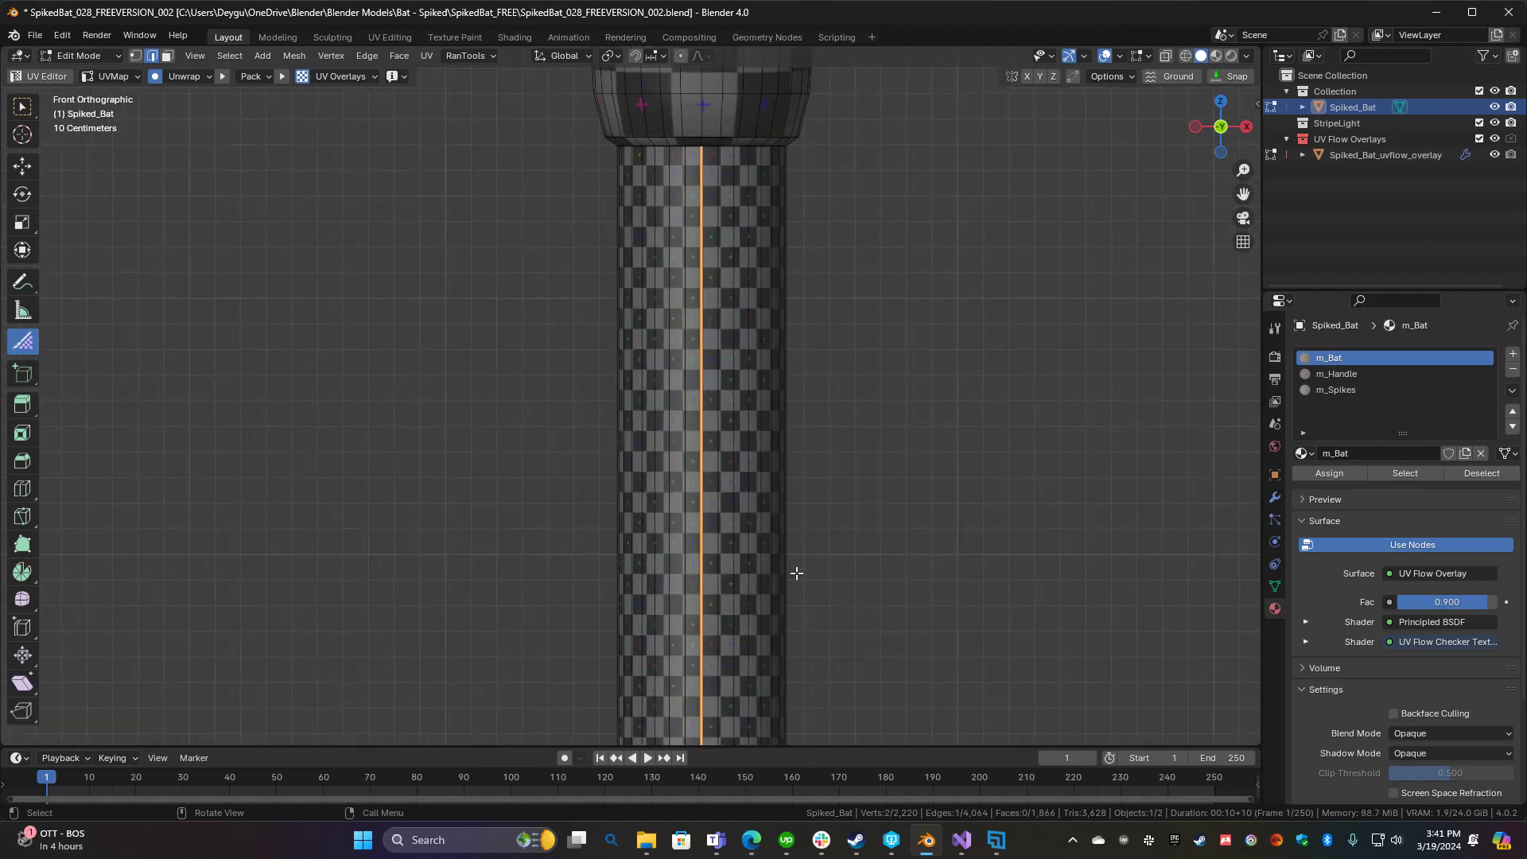
{"action": "scroll", "coordinate": [799, 566], "scroll_direction": "up", "scroll_amount": 5}
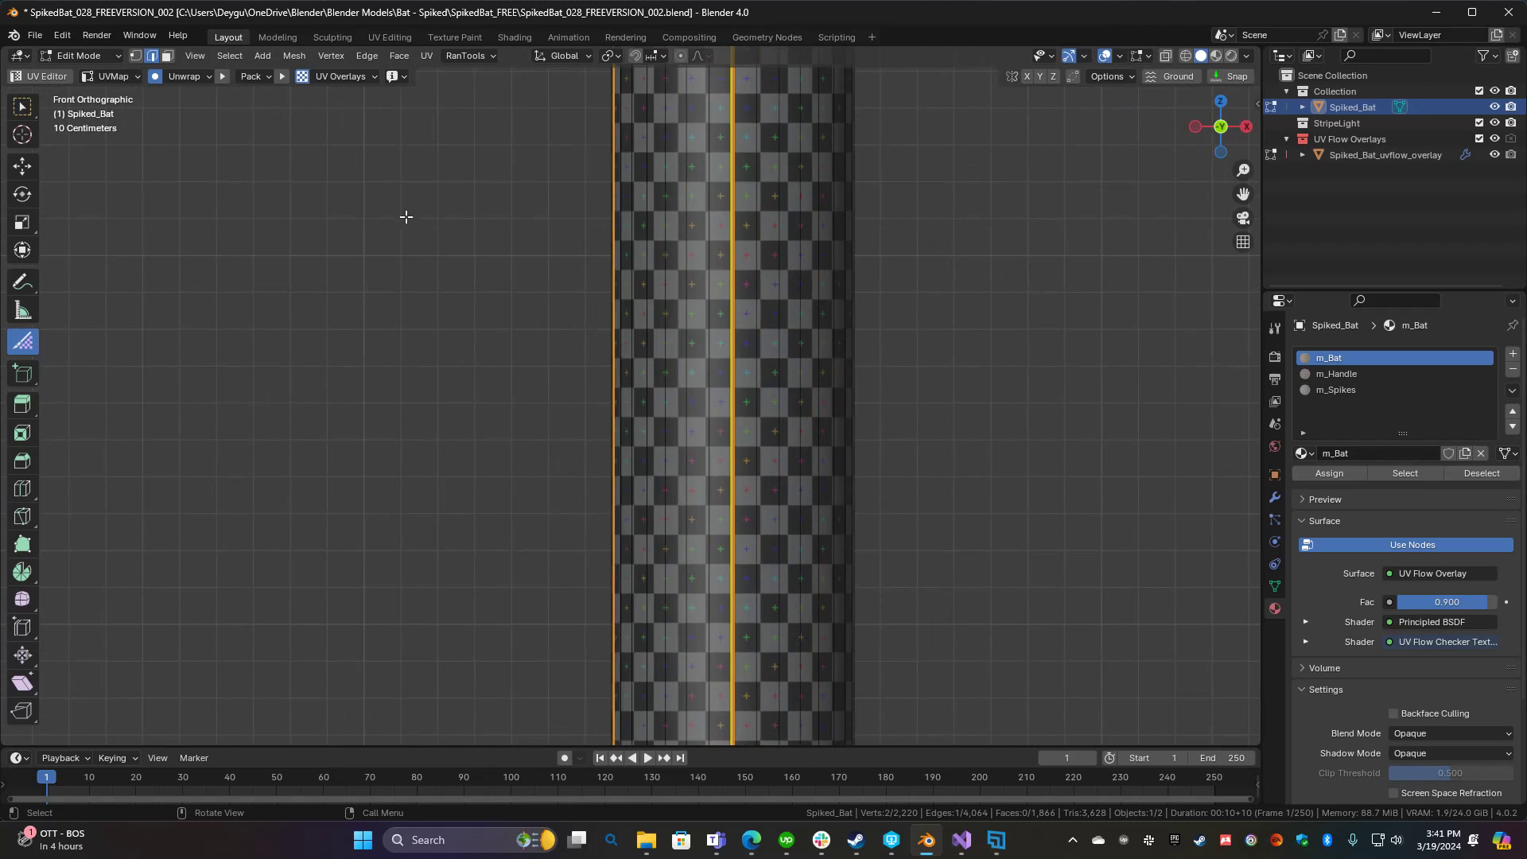
{"action": "scroll", "coordinate": [831, 402], "scroll_direction": "down", "scroll_amount": 5}
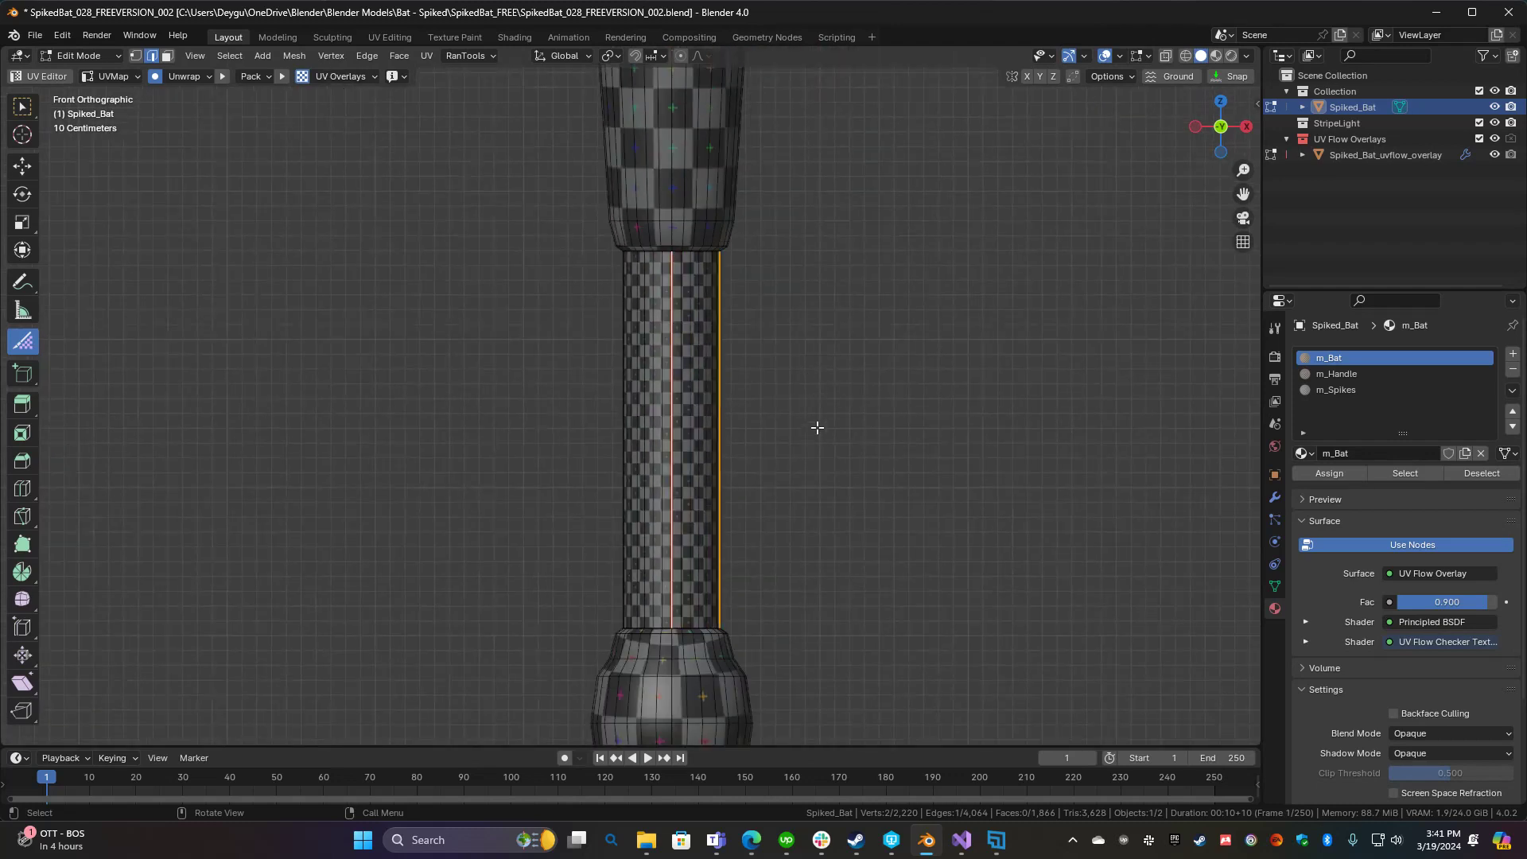
Open UV Flow's tool settings, expand the Unwrap options and toggle the UV editor on beside the 3D view
{"action": "key", "text": "n"}
{"action": "left_click", "coordinate": [1253, 145]}
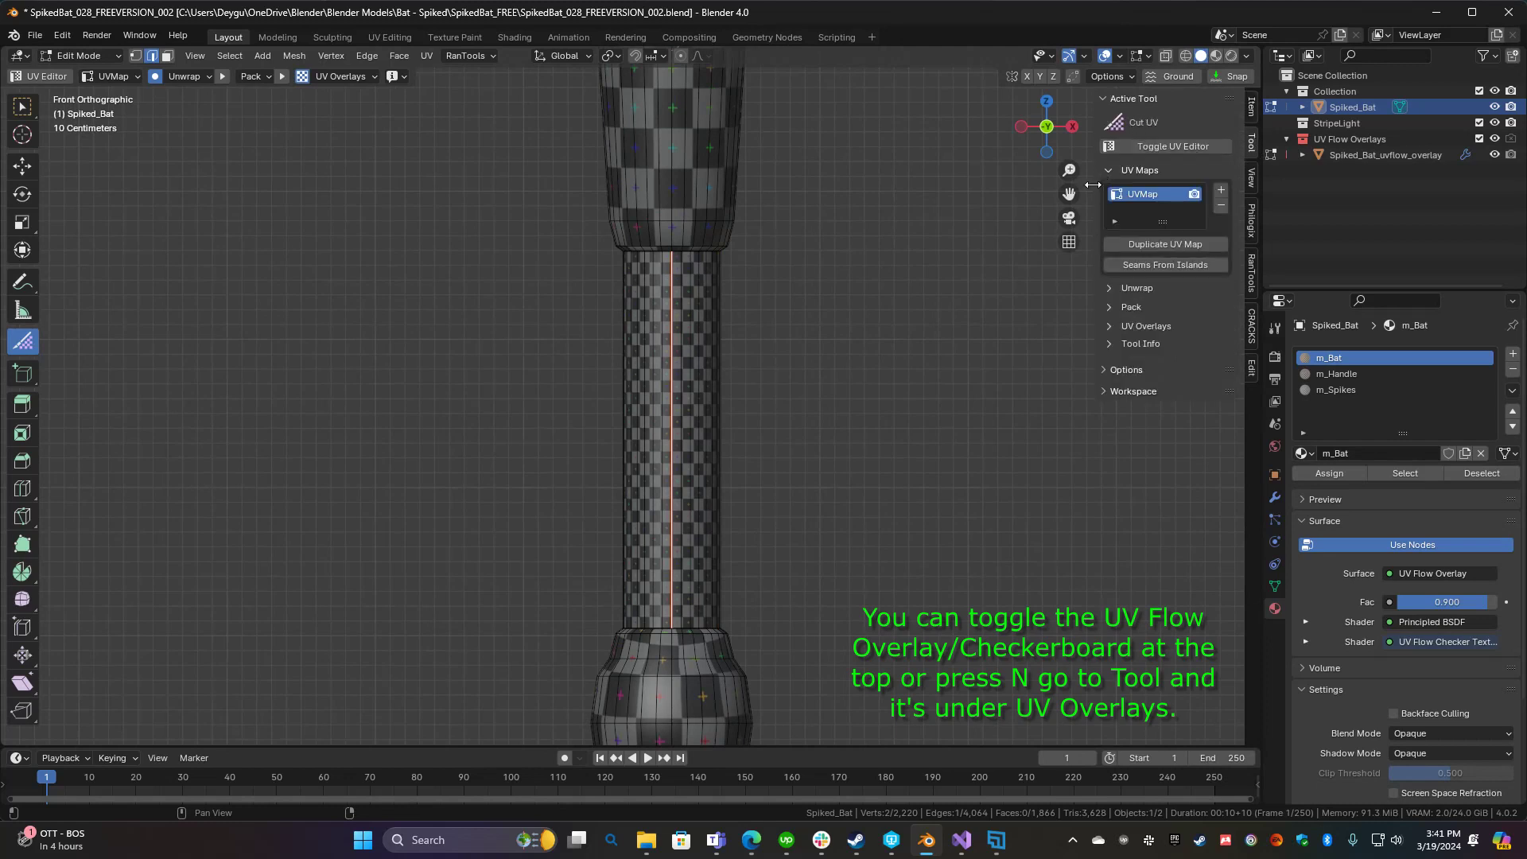
{"action": "left_click_drag", "start_coordinate": [1093, 185], "coordinate": [1068, 187]}
{"action": "left_click", "coordinate": [1083, 289]}
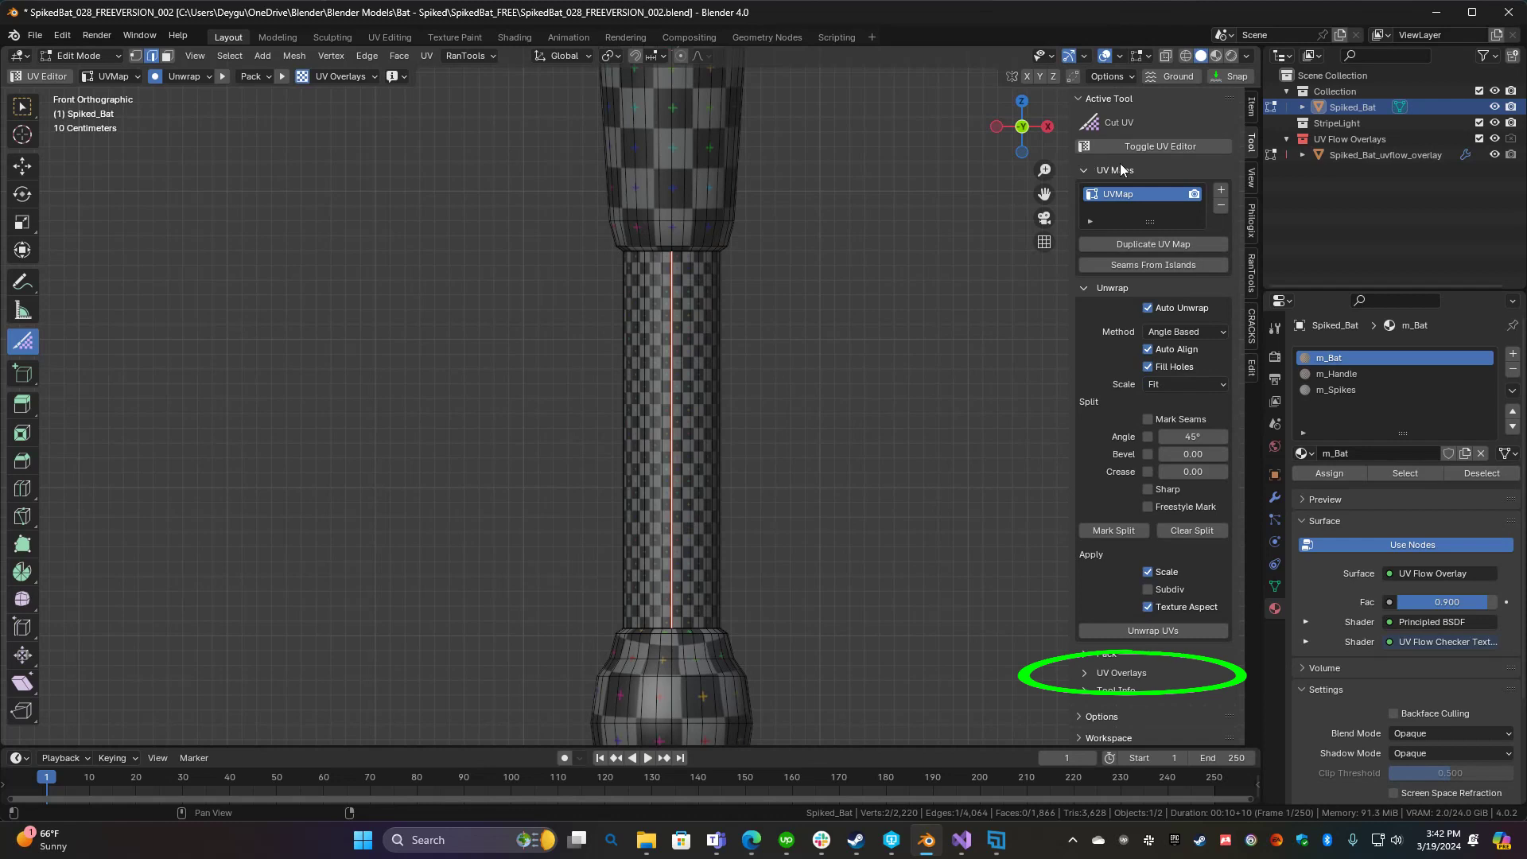
{"action": "left_click", "coordinate": [1165, 146]}
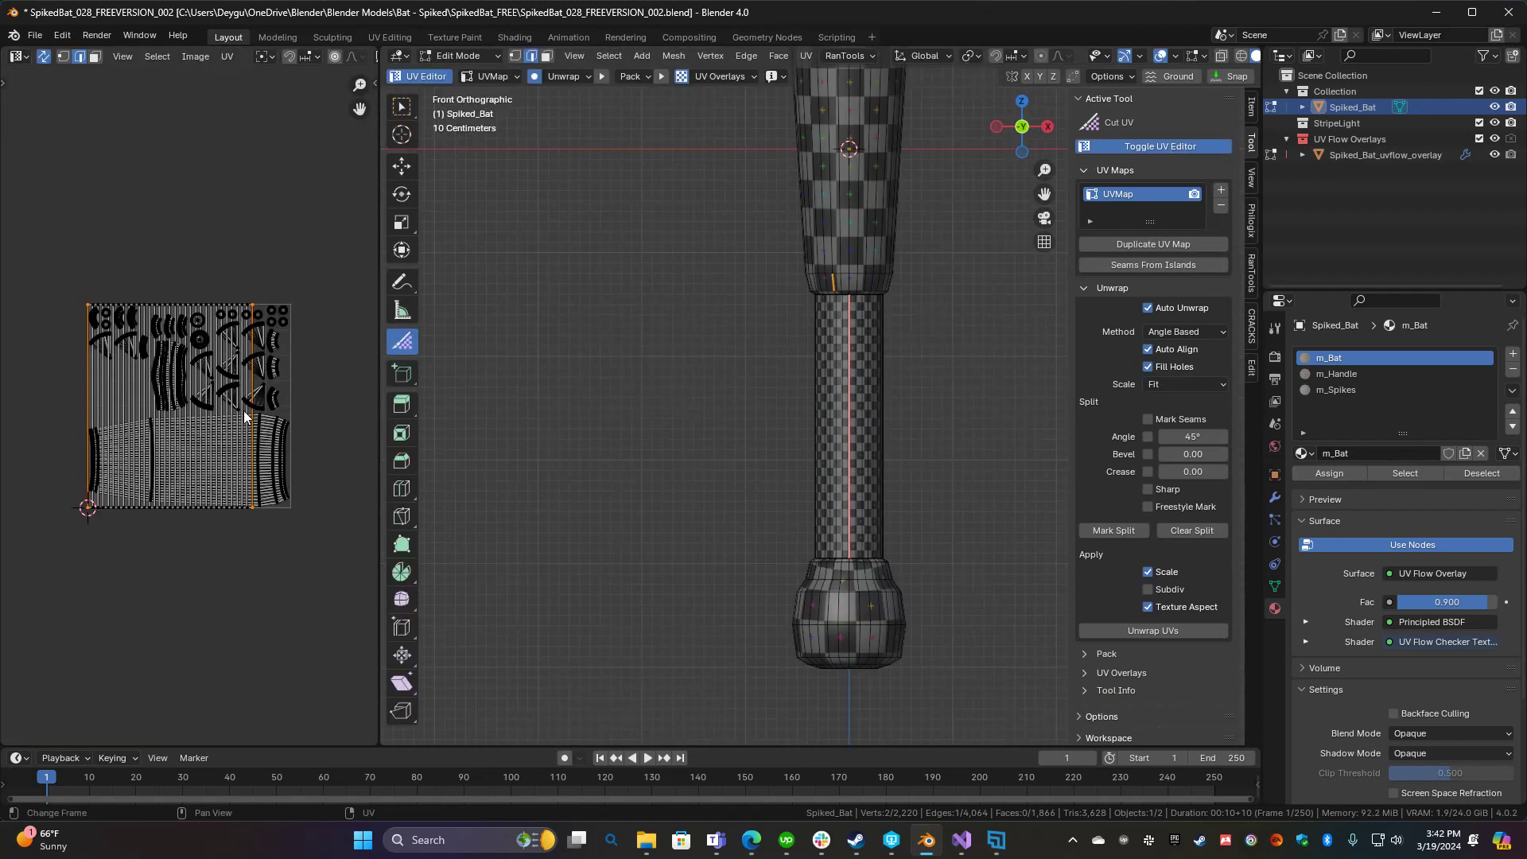
{"action": "scroll", "coordinate": [189, 538], "scroll_direction": "up", "scroll_amount": 3}
{"action": "scroll", "coordinate": [194, 532], "scroll_direction": "down", "scroll_amount": 2}
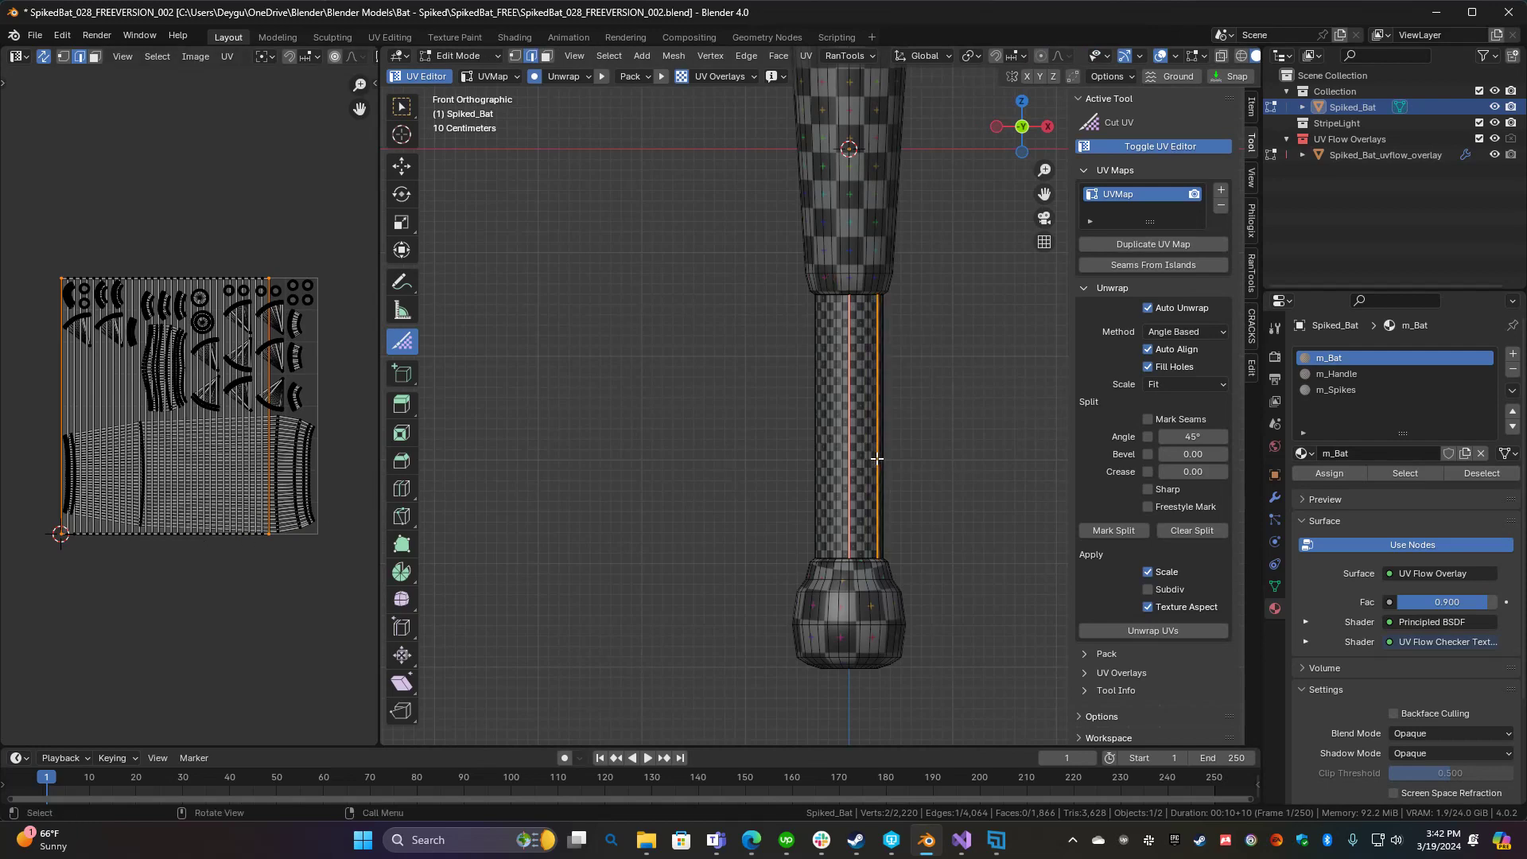
{"action": "key", "text": "n"}
Cut the knob around its lower rim and down its front, in line with the handle's seam
{"action": "scroll", "coordinate": [878, 459], "scroll_direction": "up", "scroll_amount": 3}
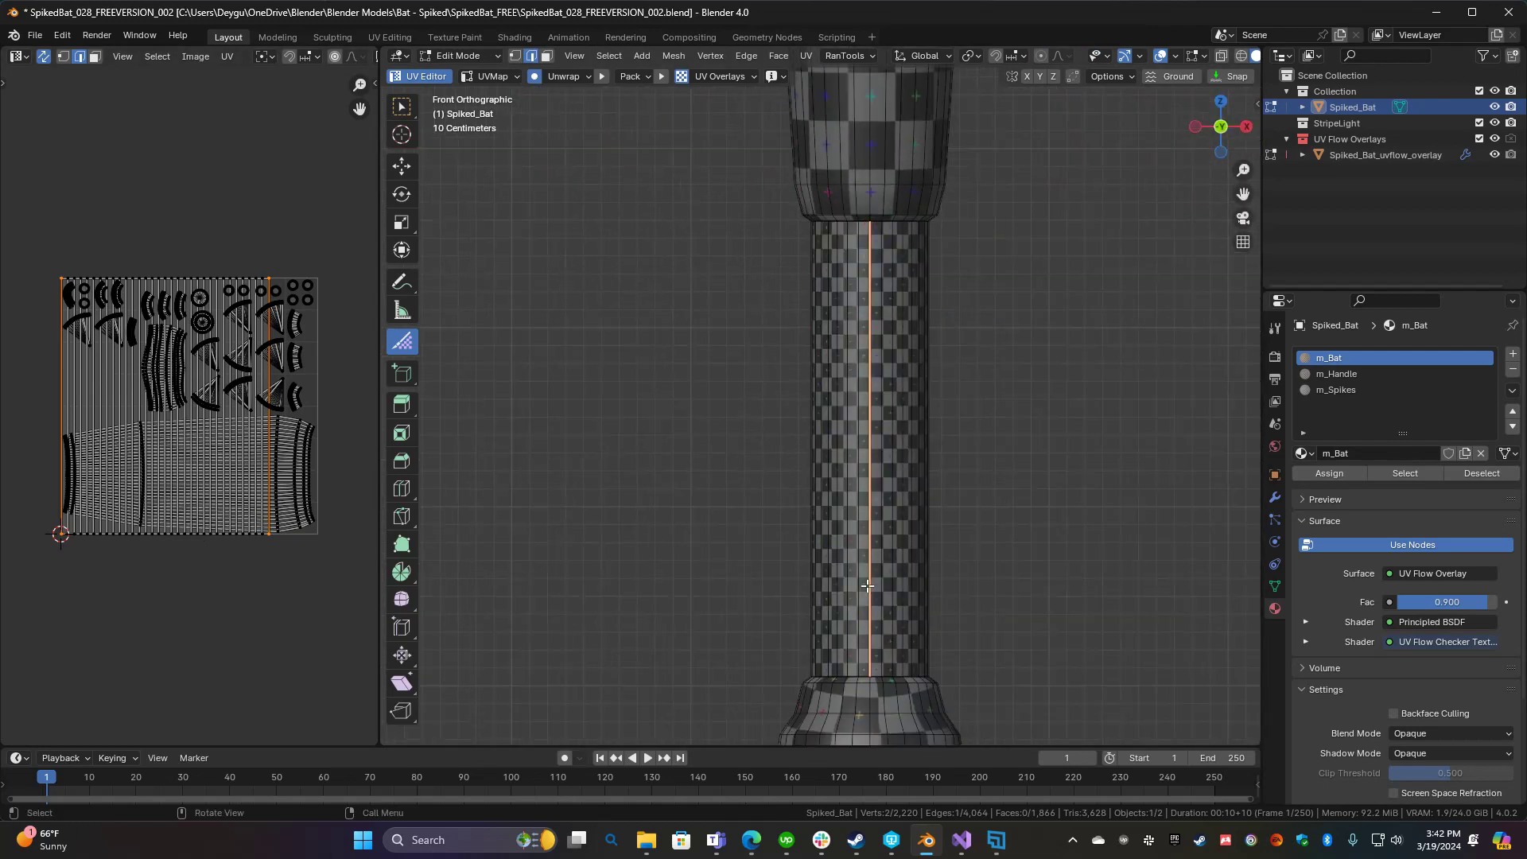
{"action": "middle_click_drag", "start_coordinate": [897, 616], "coordinate": [782, 226], "text": "shift"}
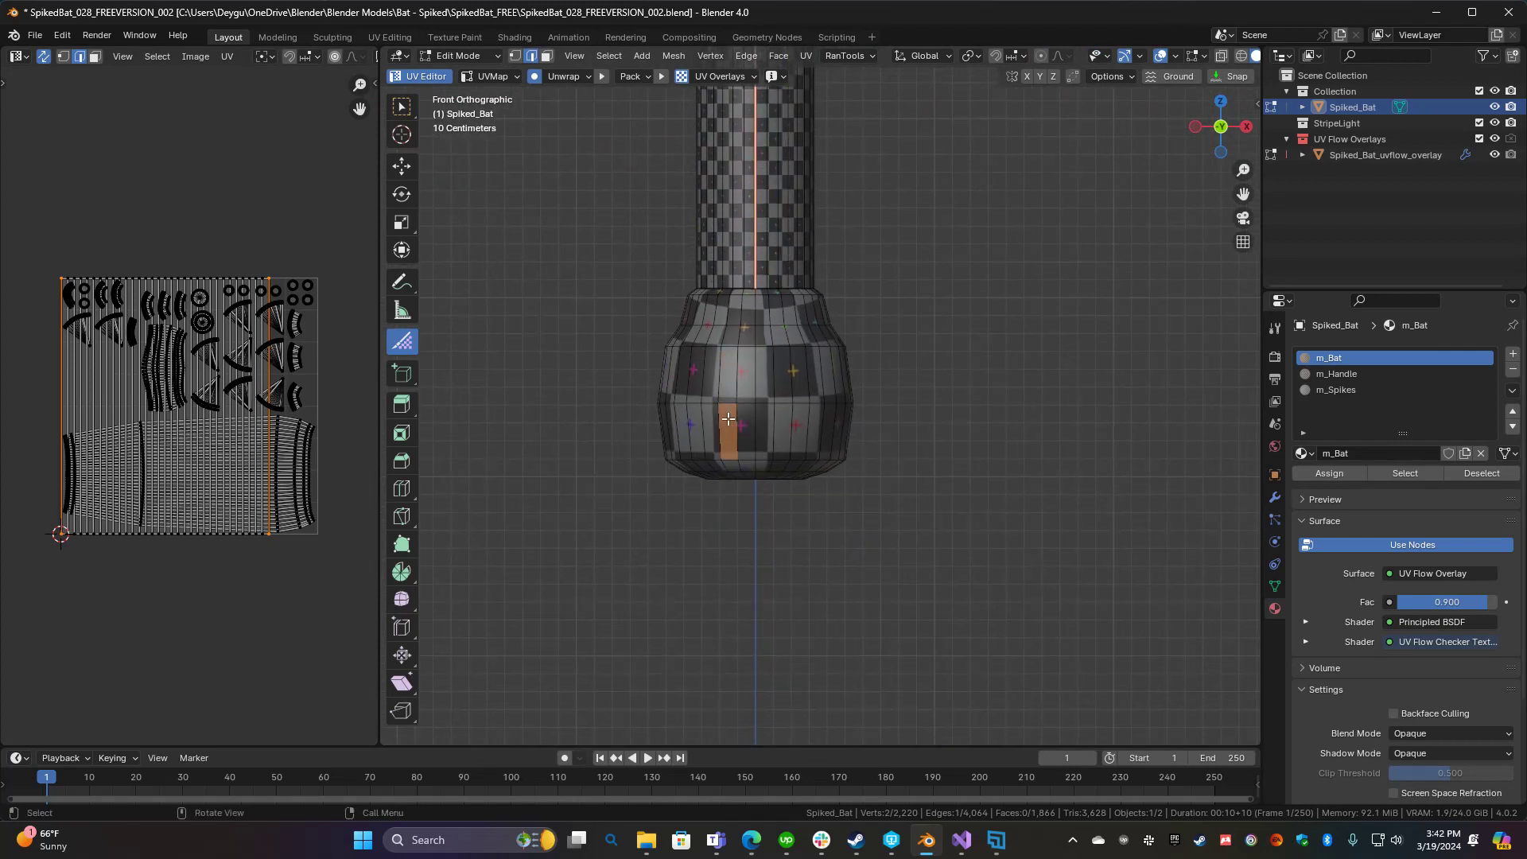
{"action": "key", "text": "1"}
{"action": "left_click", "coordinate": [740, 403]}
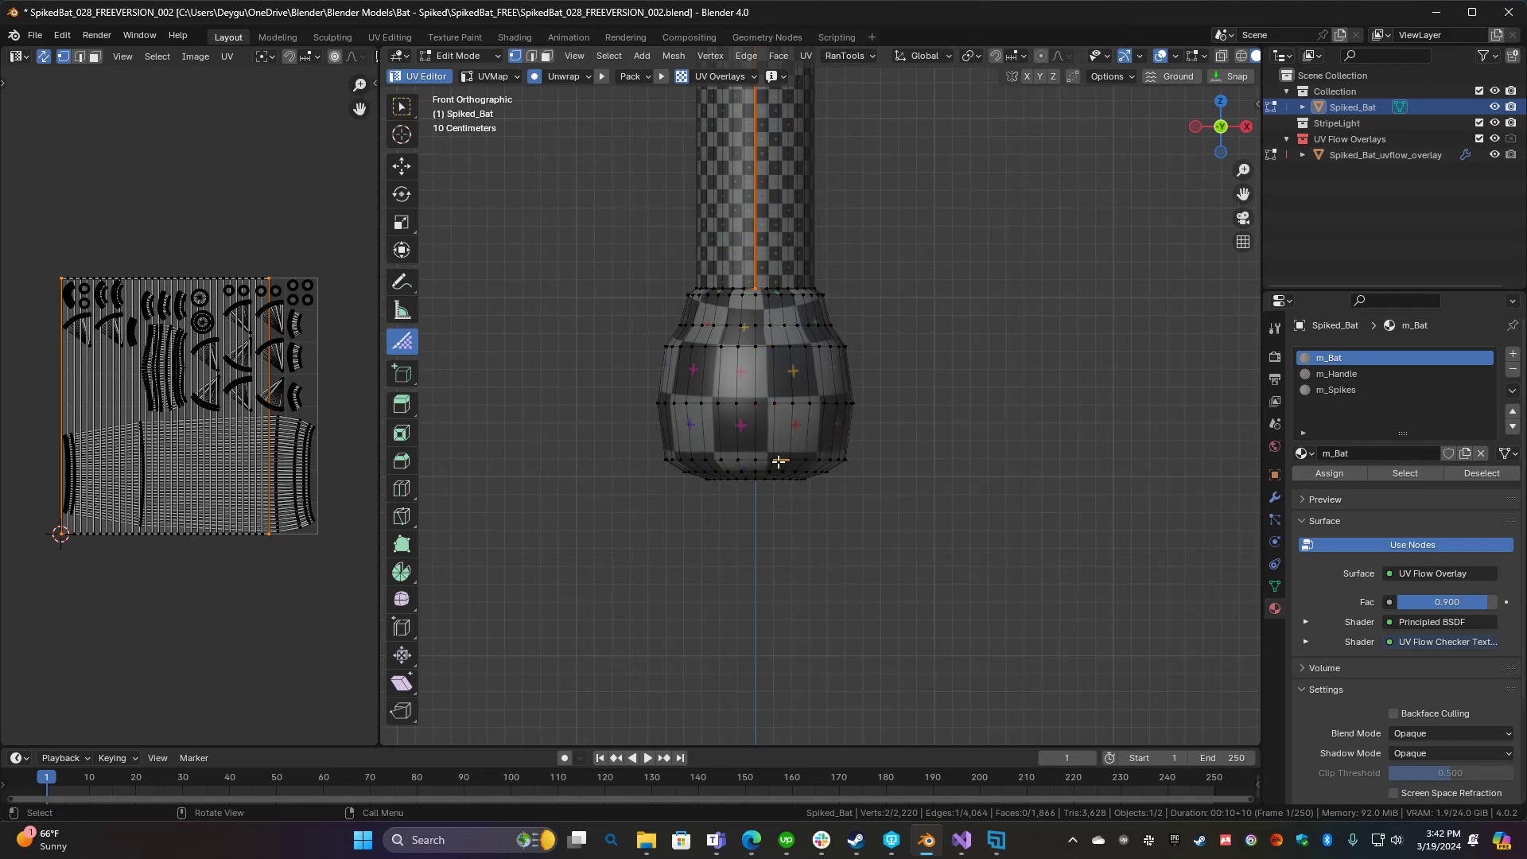
{"action": "key", "text": "2"}
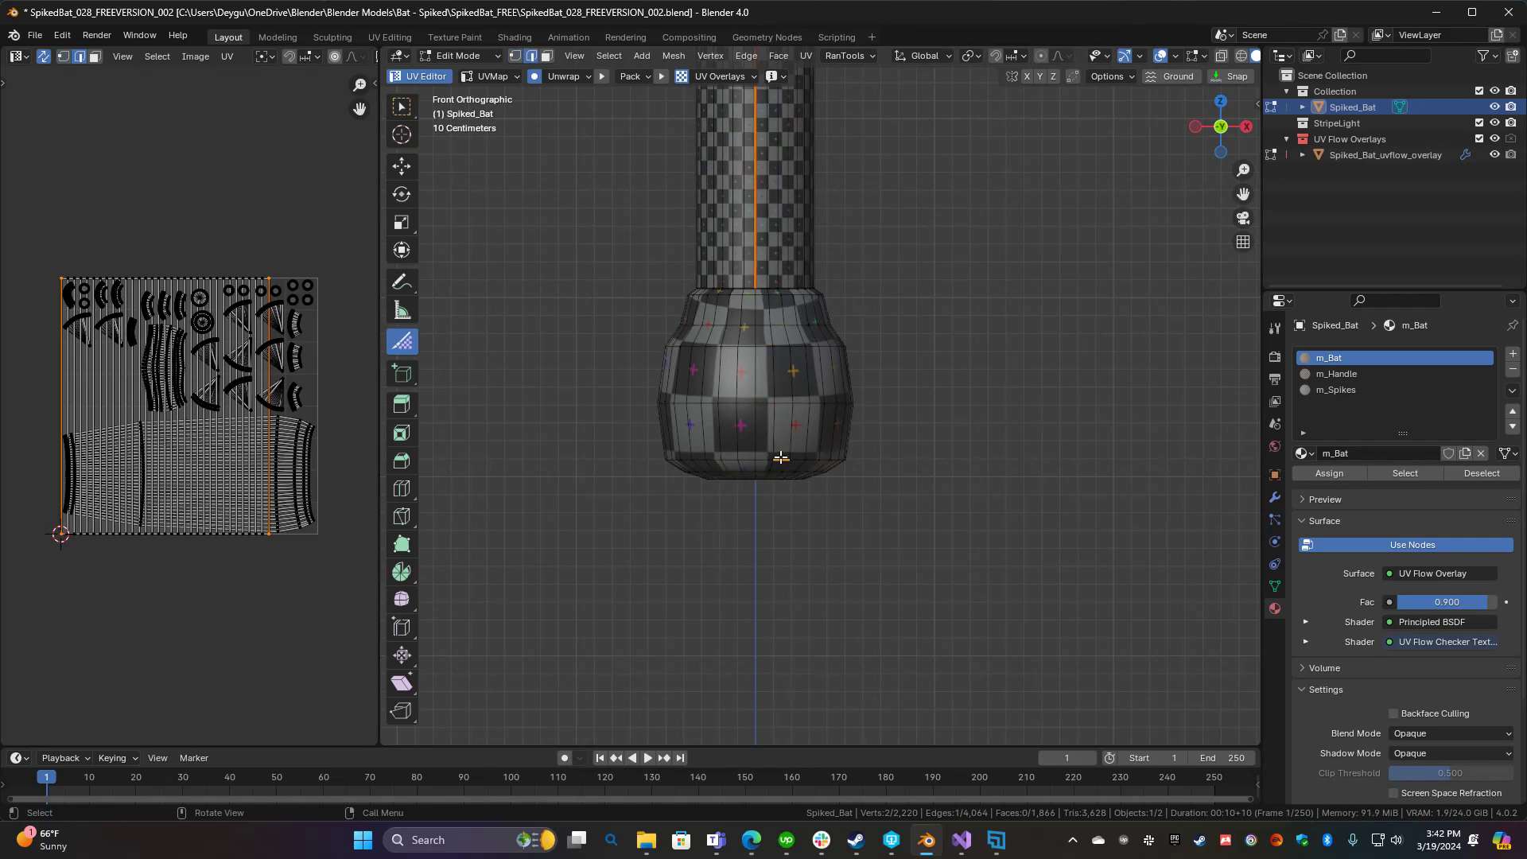
{"action": "left_click", "coordinate": [781, 457], "text": "alt"}
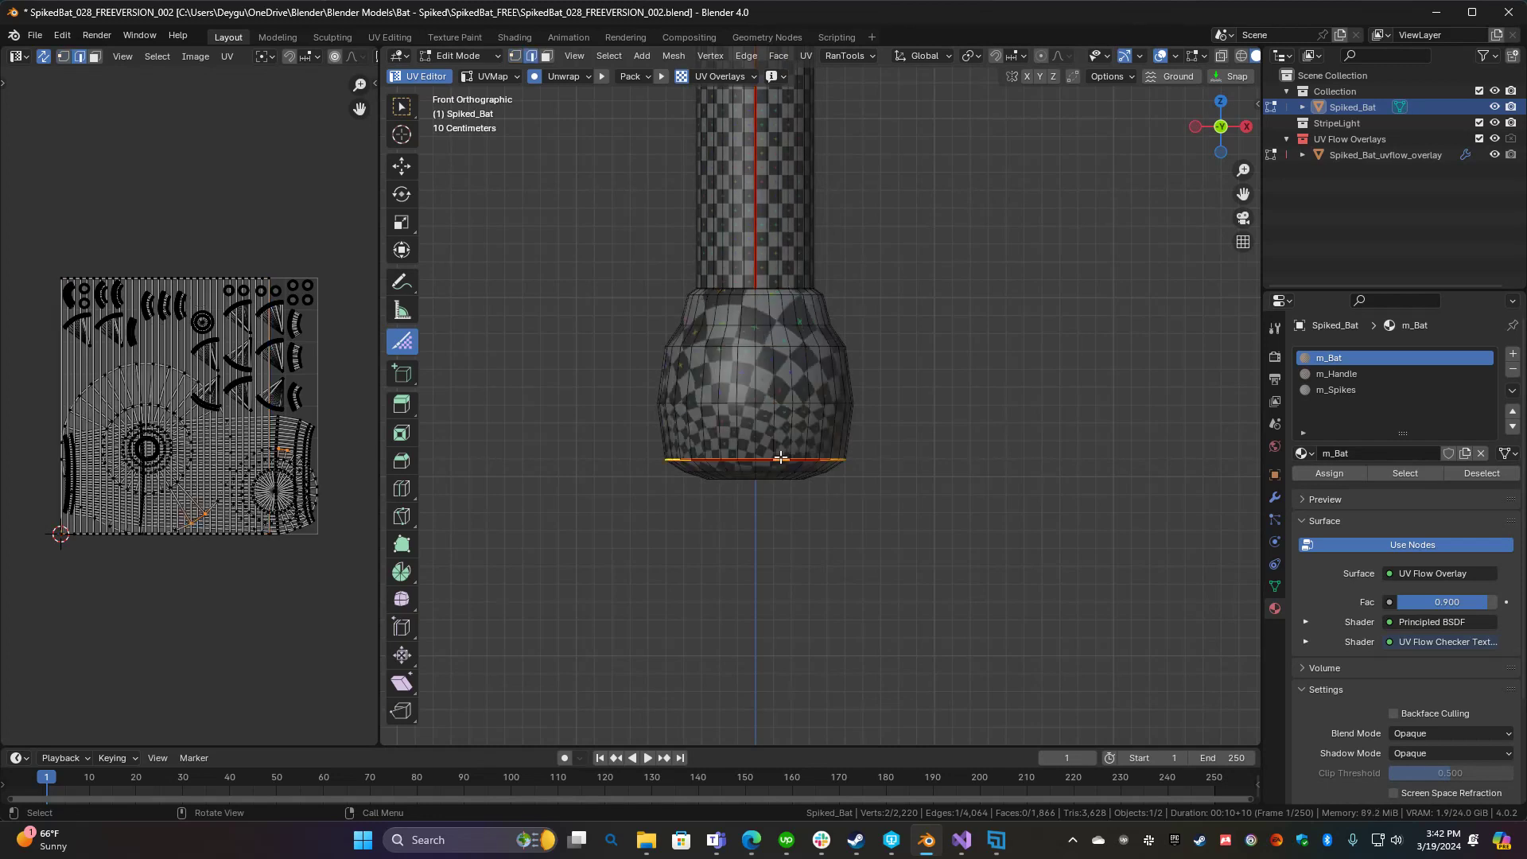
{"action": "left_click", "coordinate": [758, 417], "text": "alt"}
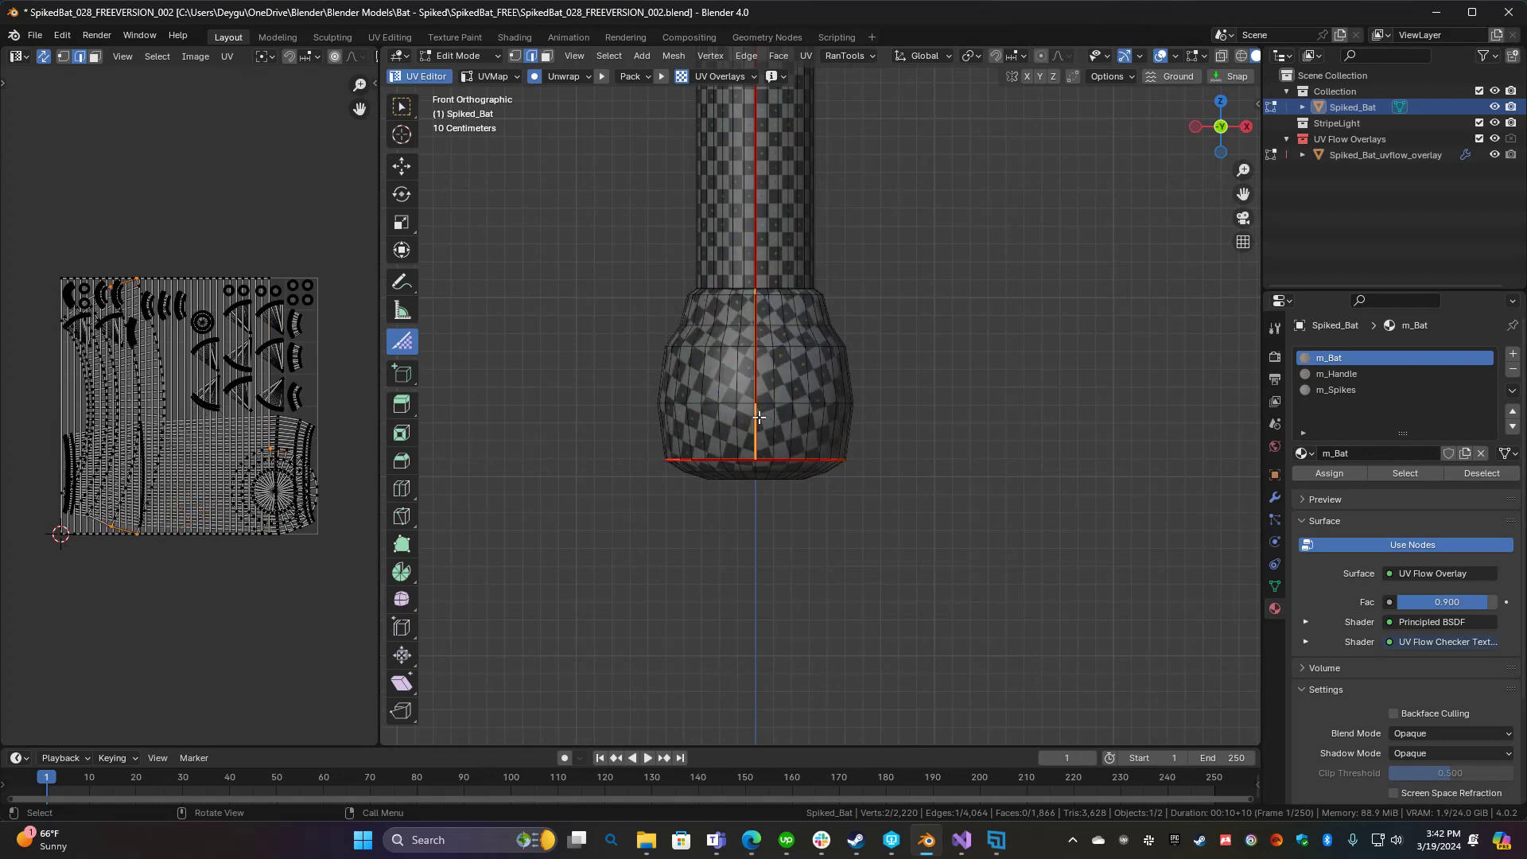
Cut the bat's main body lengthwise along its front edge line
{"action": "middle_click_drag", "start_coordinate": [808, 377], "coordinate": [805, 438]}
{"action": "left_click", "coordinate": [819, 385]}
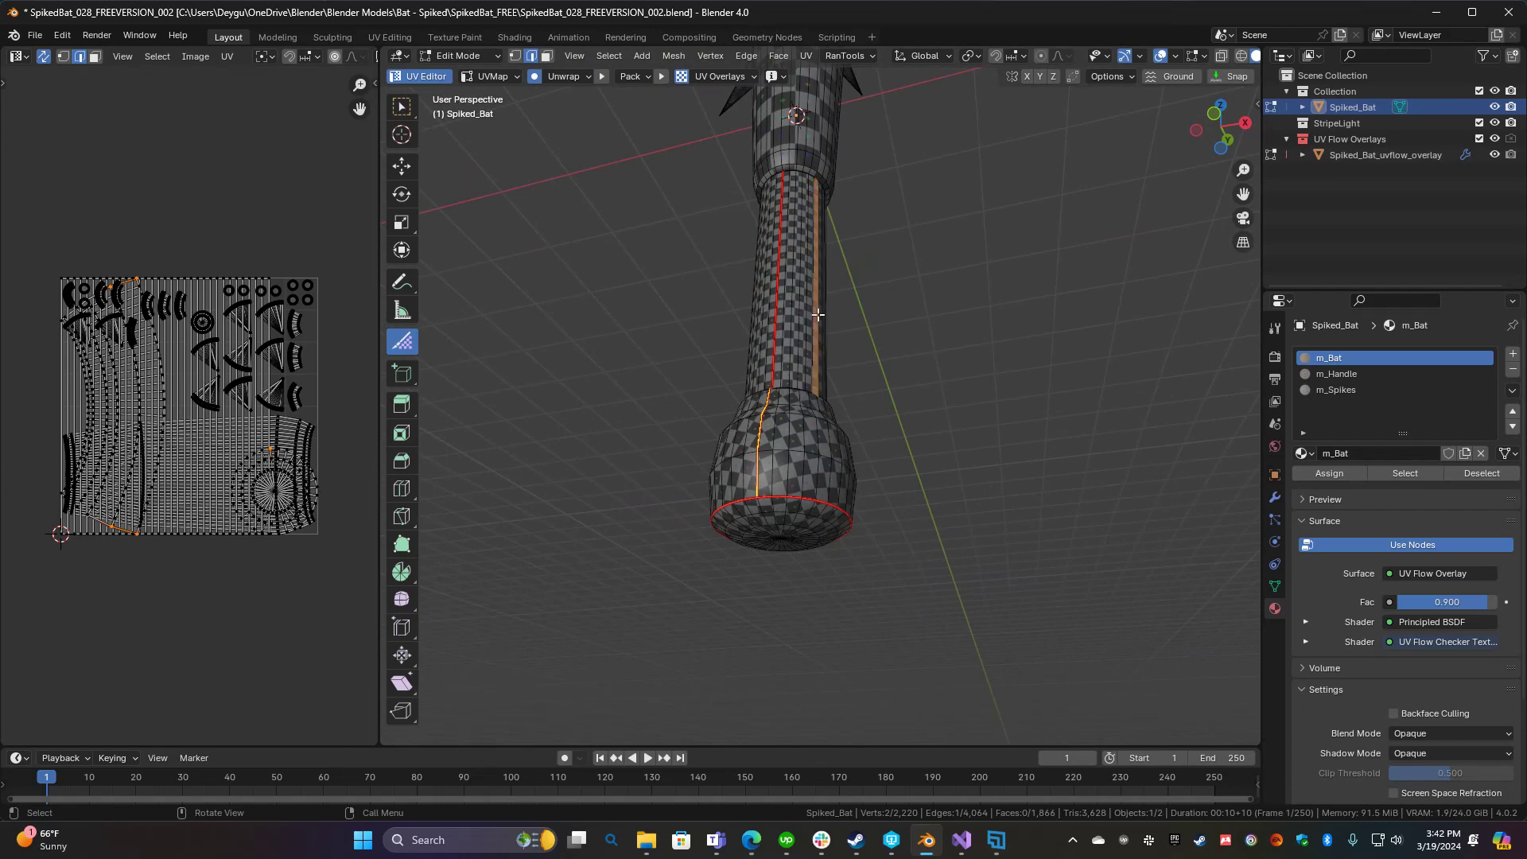
{"action": "middle_click_drag", "start_coordinate": [761, 394], "coordinate": [834, 472]}
{"action": "scroll", "coordinate": [834, 473], "scroll_direction": "up", "scroll_amount": 4}
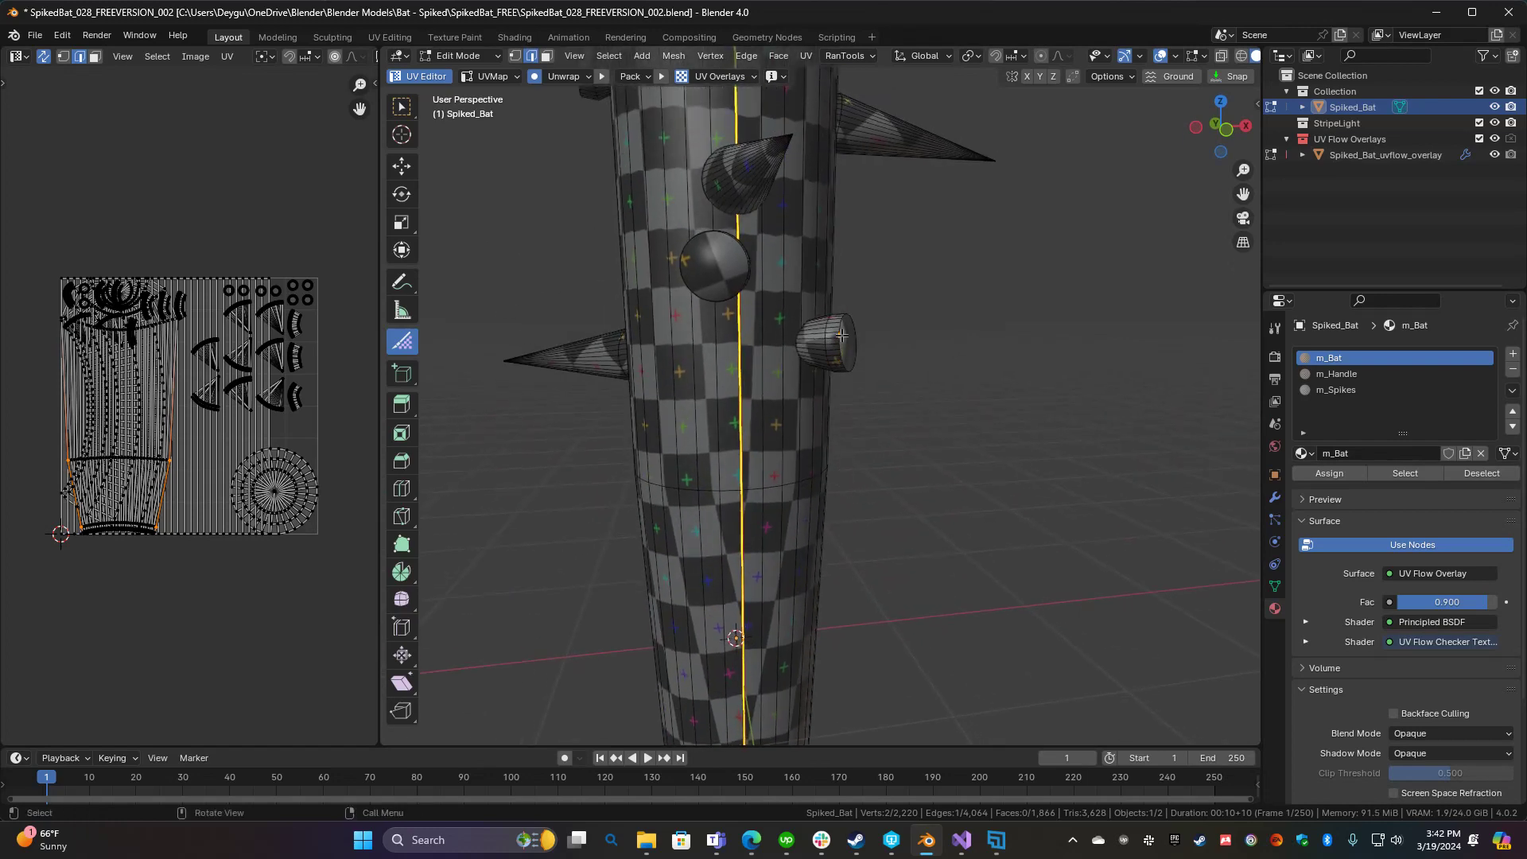
Cut around the flat end caps of two stub spikes on the bat's body
{"action": "left_click", "coordinate": [841, 335]}
{"action": "middle_click_drag", "start_coordinate": [841, 335], "coordinate": [964, 403]}
{"action": "left_click", "coordinate": [1008, 332], "text": "alt"}
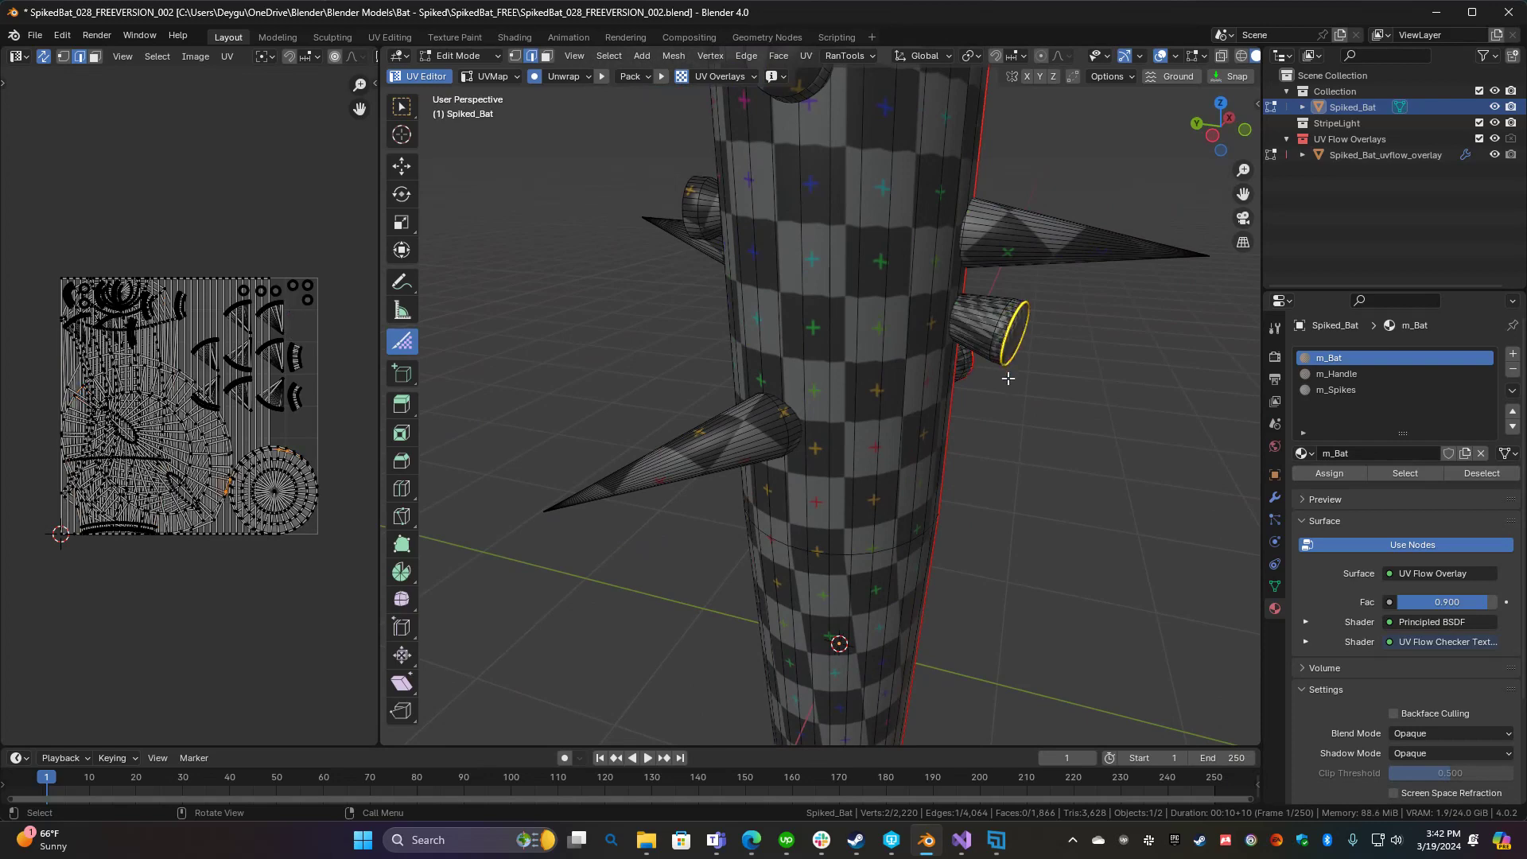
{"action": "middle_click_drag", "start_coordinate": [1008, 333], "coordinate": [805, 407]}
{"action": "scroll", "coordinate": [878, 470], "scroll_direction": "up", "scroll_amount": 4}
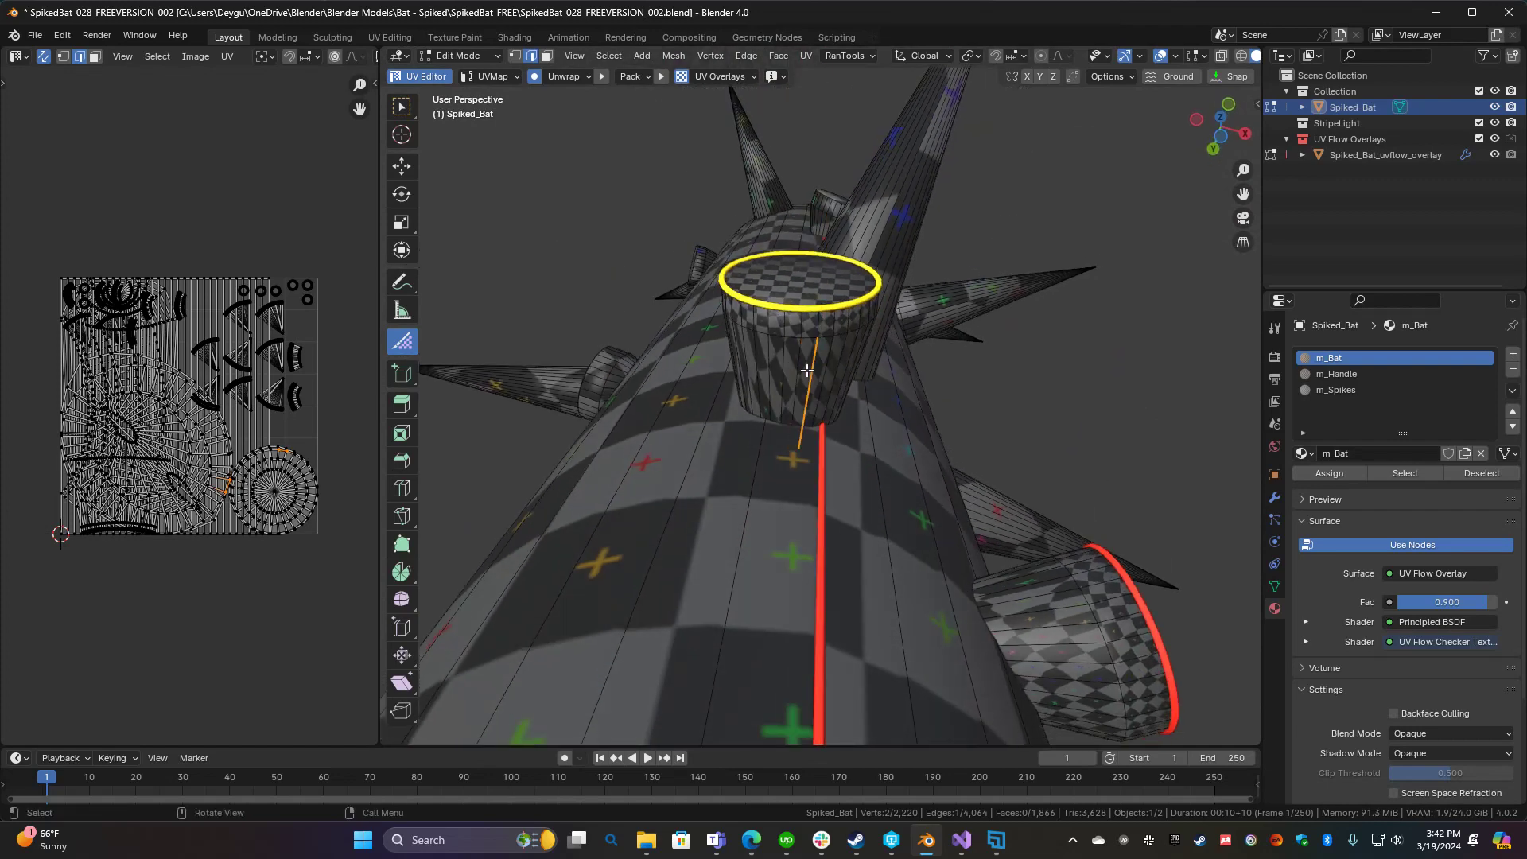
Cut the sides of both capped stub spikes and a nearby conical spike lengthwise
{"action": "double_click", "coordinate": [799, 371]}
{"action": "middle_click_drag", "start_coordinate": [944, 421], "coordinate": [783, 417]}
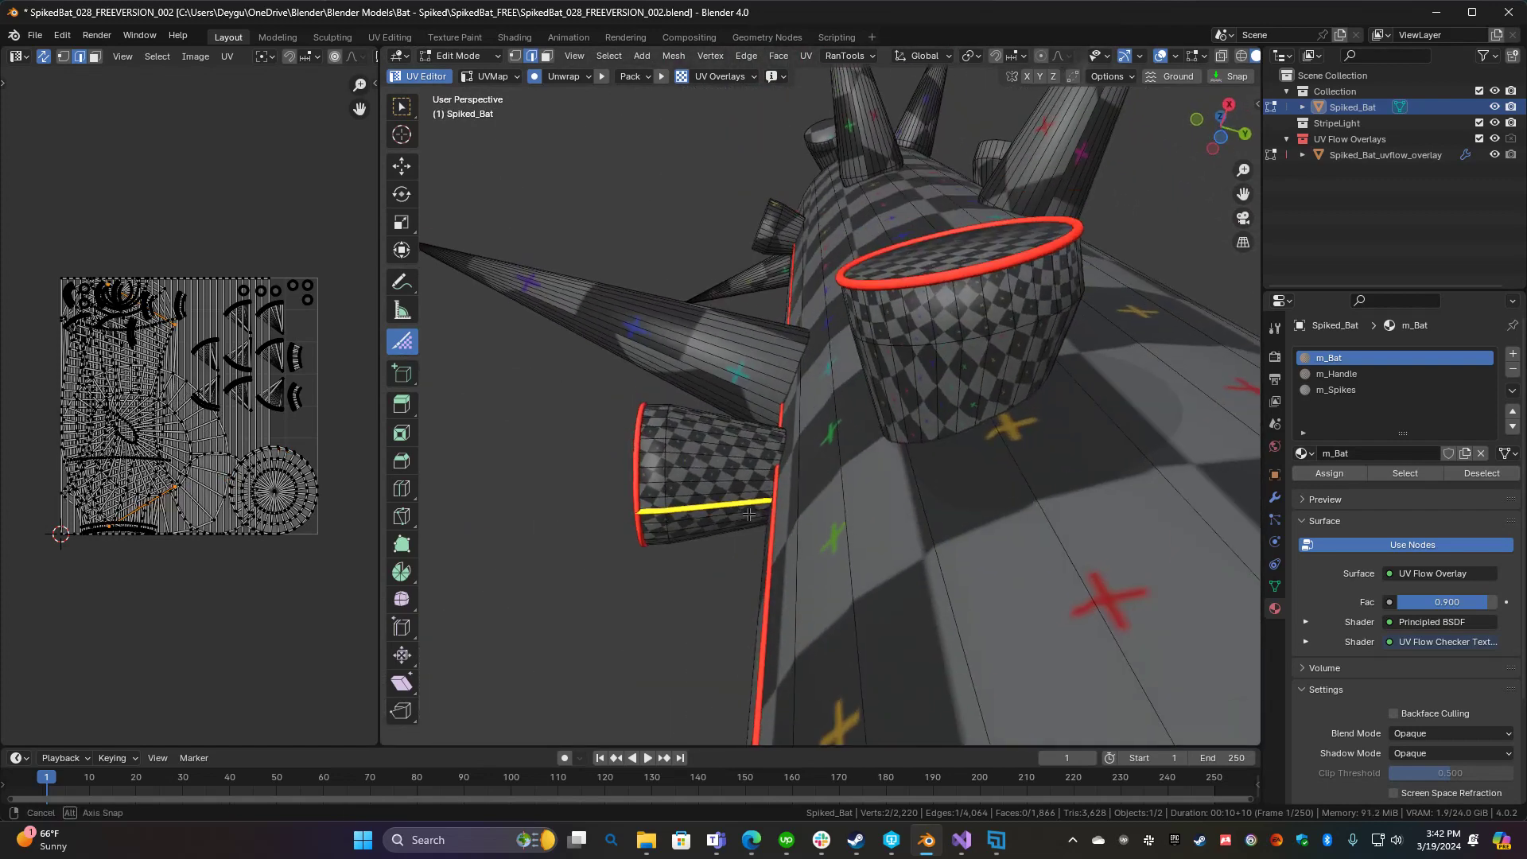
{"action": "middle_click_drag", "start_coordinate": [973, 380], "coordinate": [840, 333]}
{"action": "left_click", "coordinate": [931, 527]}
{"action": "left_click", "coordinate": [841, 331]}
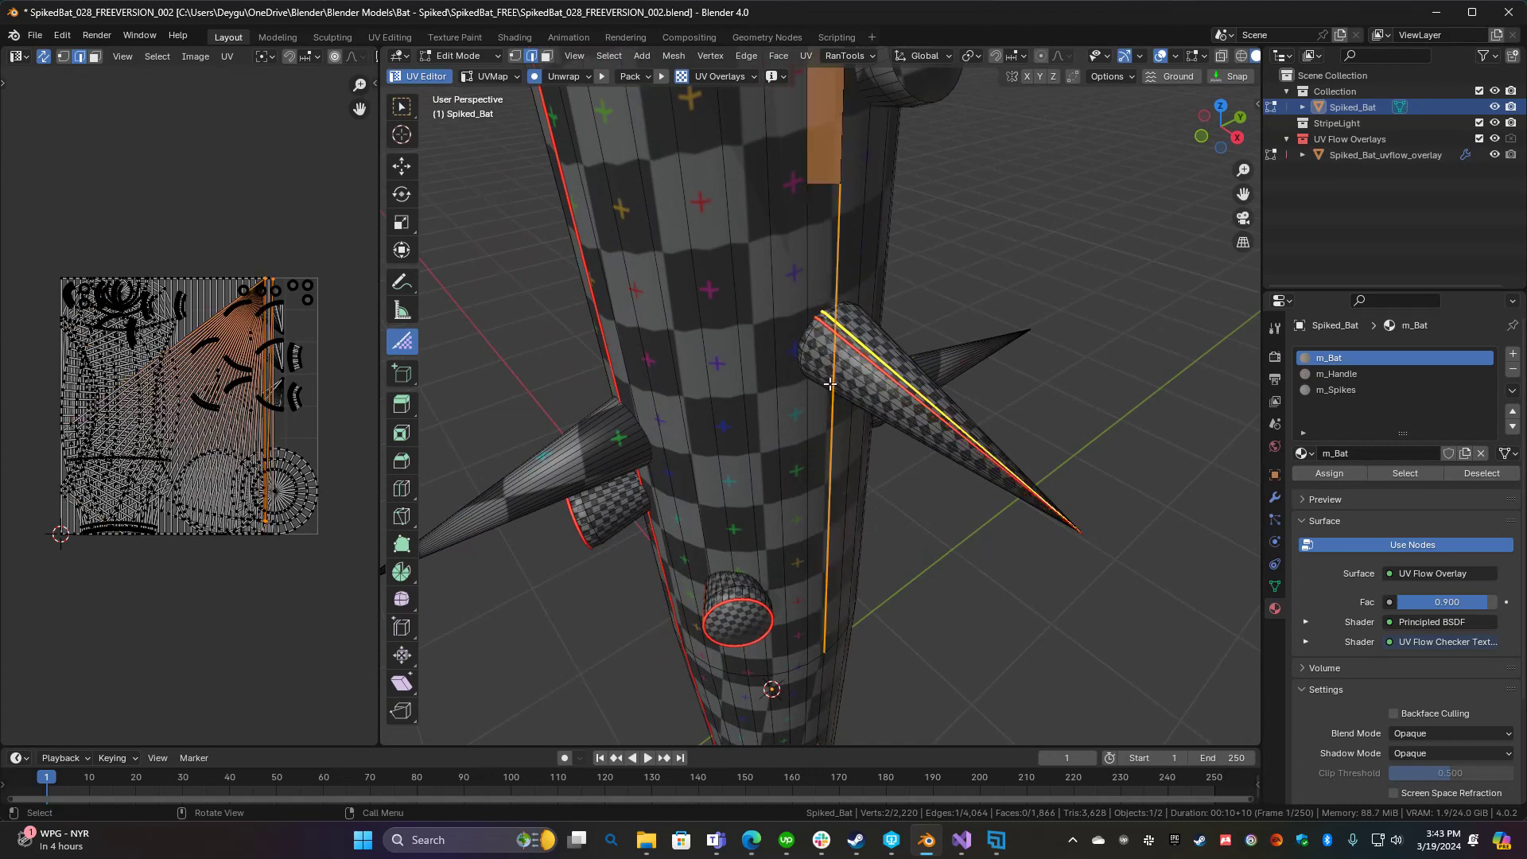
{"action": "middle_click_drag", "start_coordinate": [826, 317], "coordinate": [782, 447]}
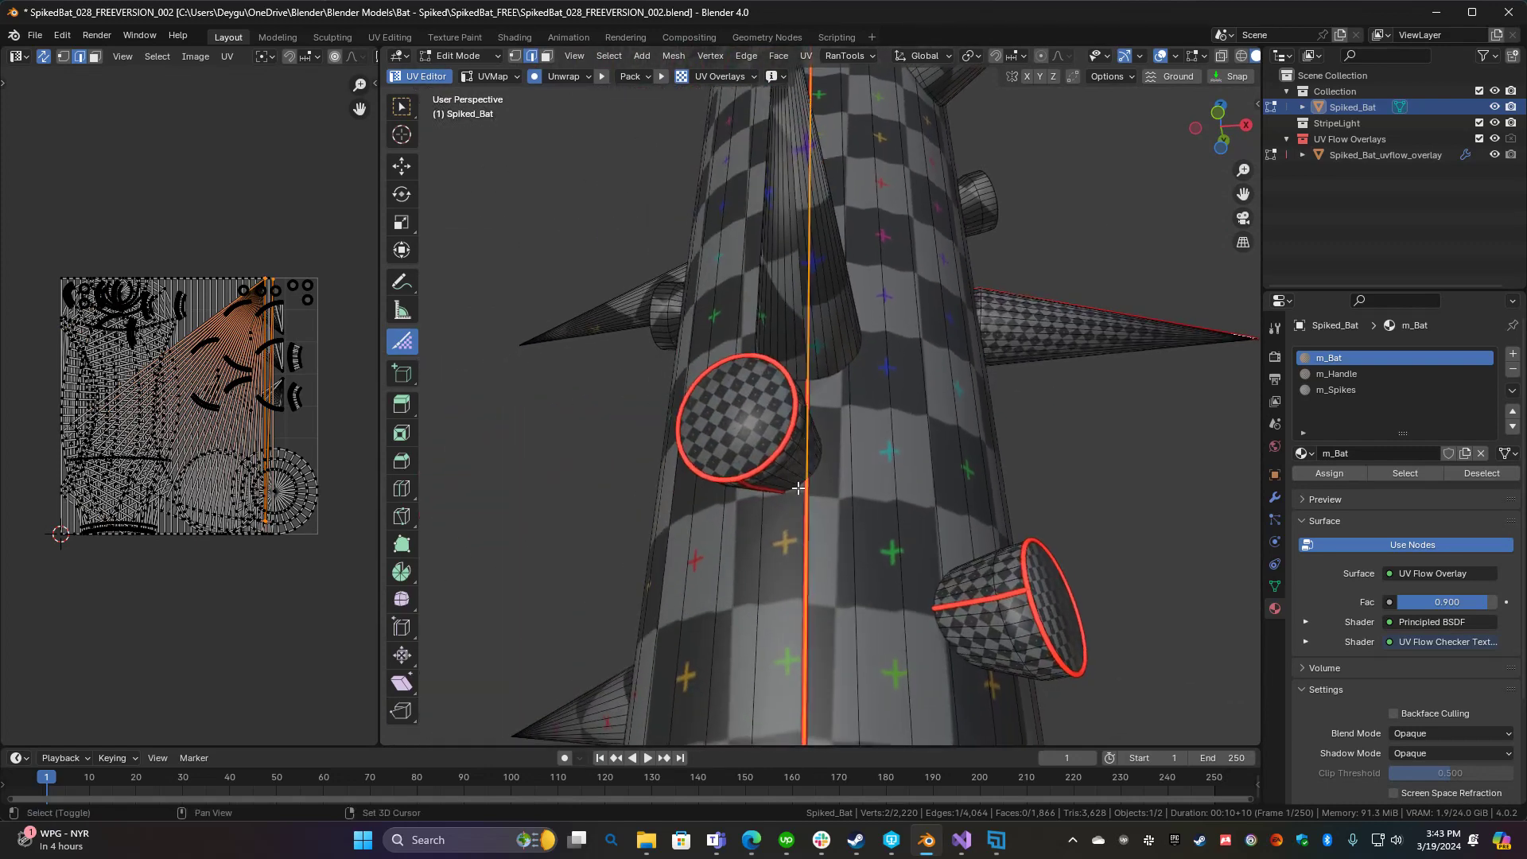
Try removing and redoing the seam around the stub spike's flat end cap
{"action": "left_click", "coordinate": [782, 443], "text": "alt"}
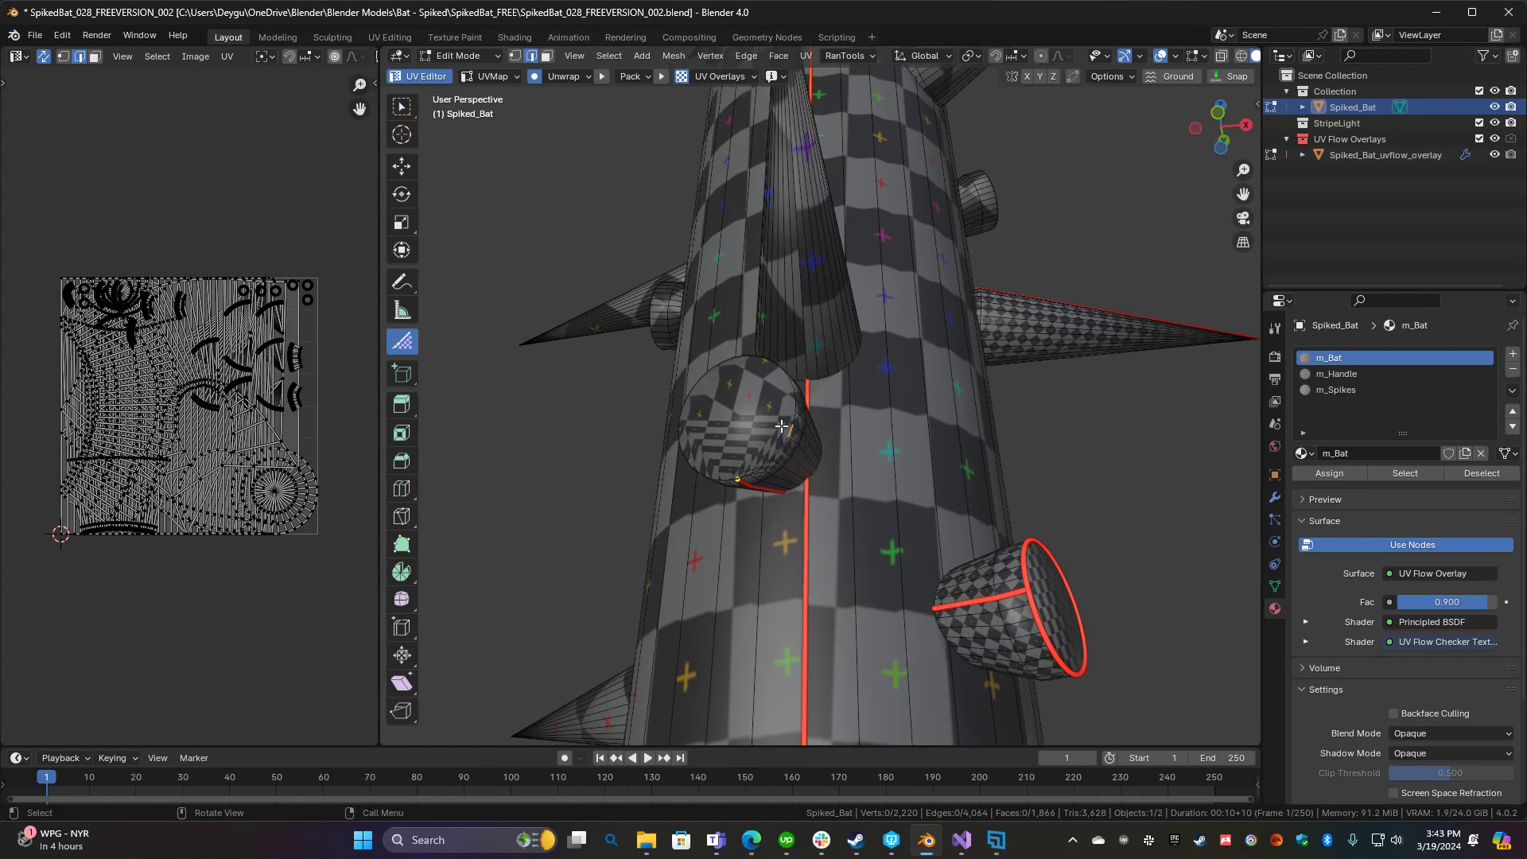
{"action": "left_click", "coordinate": [783, 430]}
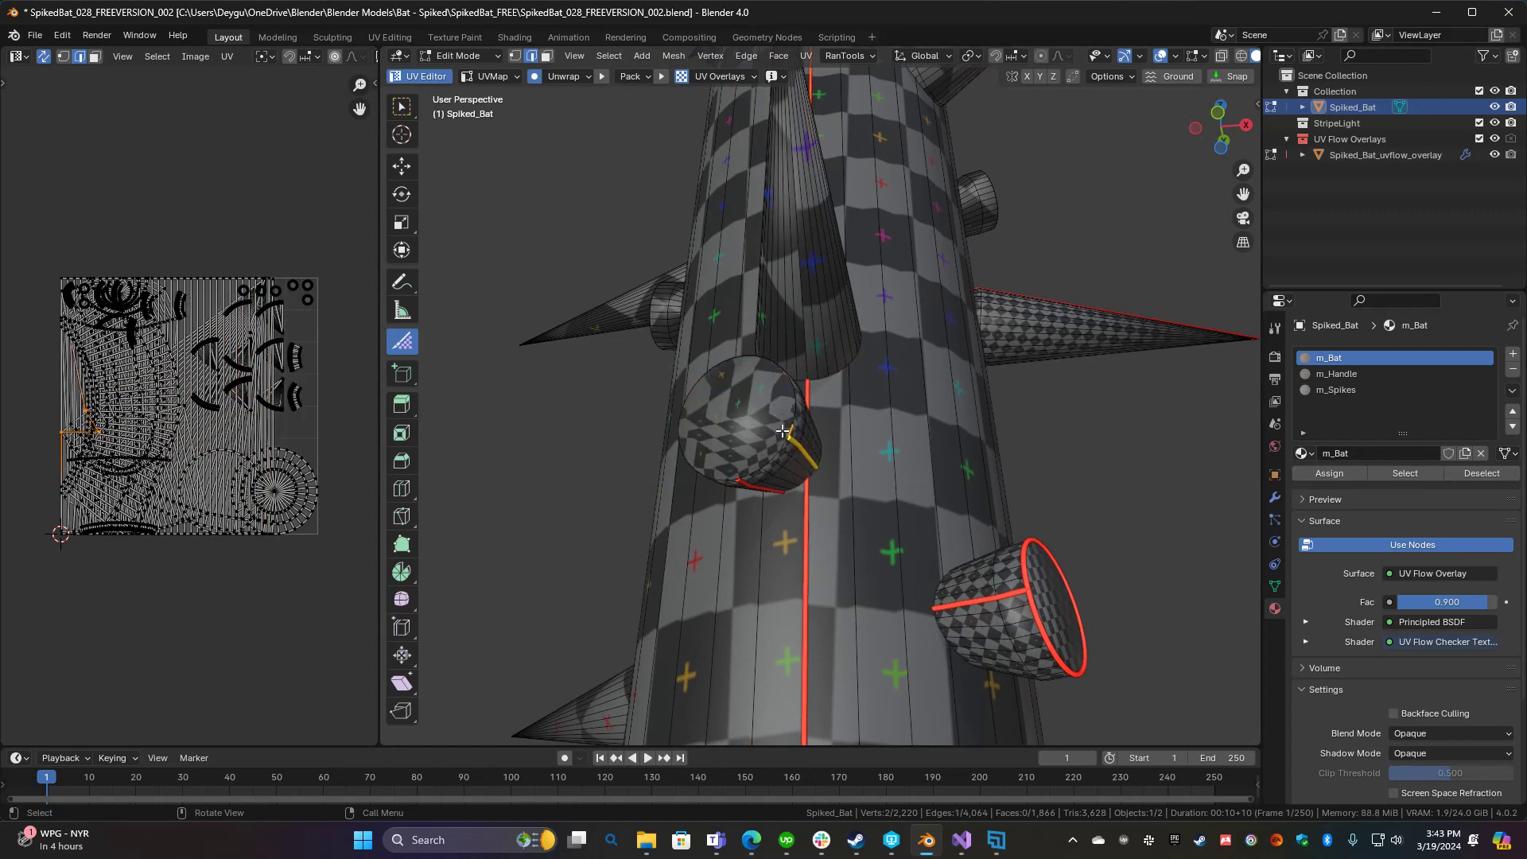
{"action": "left_click", "coordinate": [796, 459], "text": "alt"}
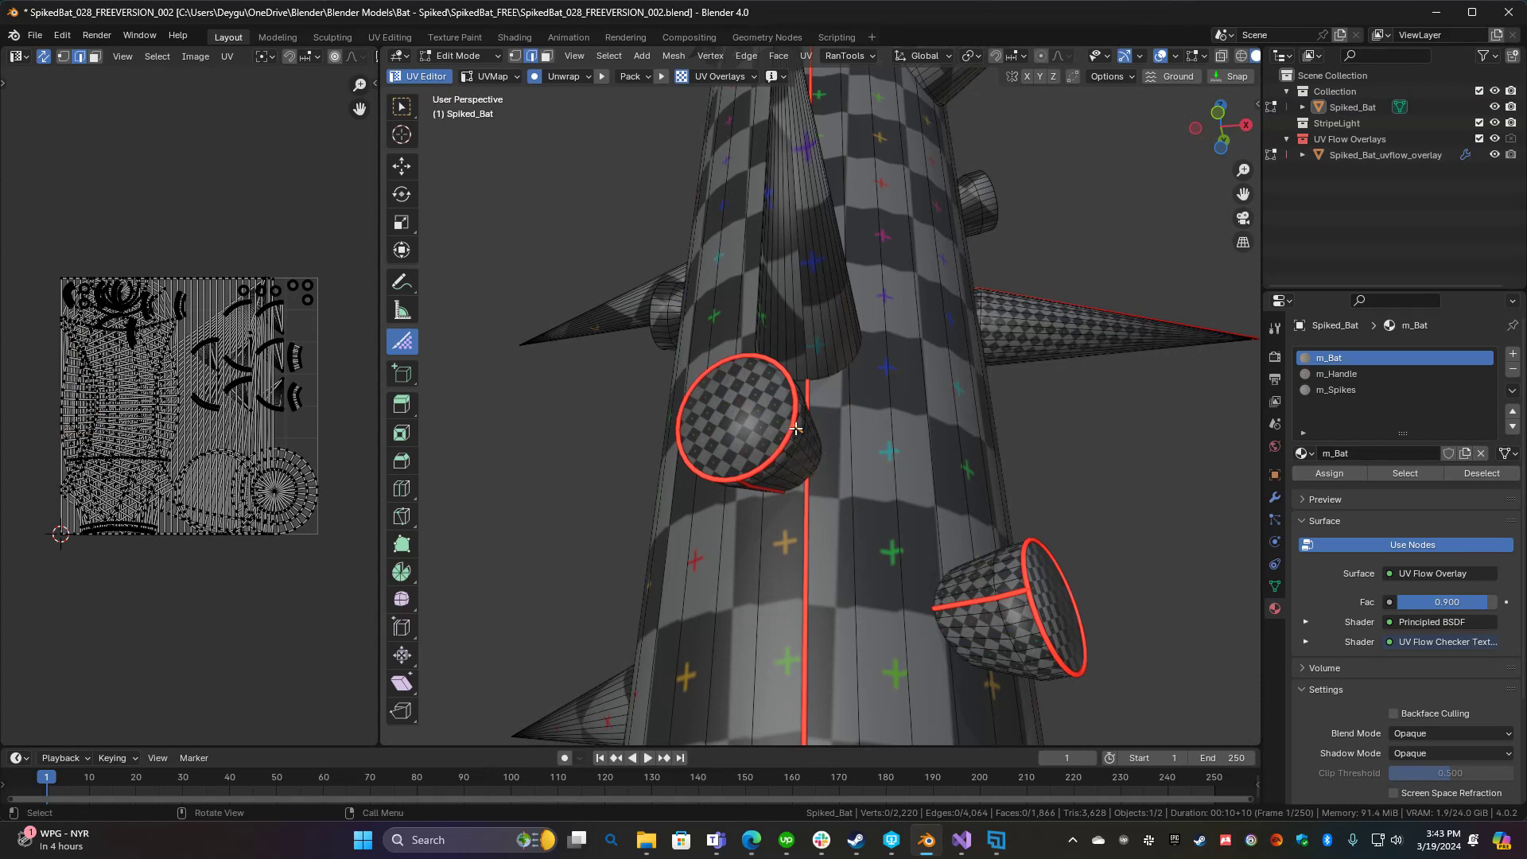
Cut a long conical spike at its base and along its length
{"action": "middle_click_drag", "start_coordinate": [796, 428], "coordinate": [832, 501]}
{"action": "left_click", "coordinate": [652, 532]}
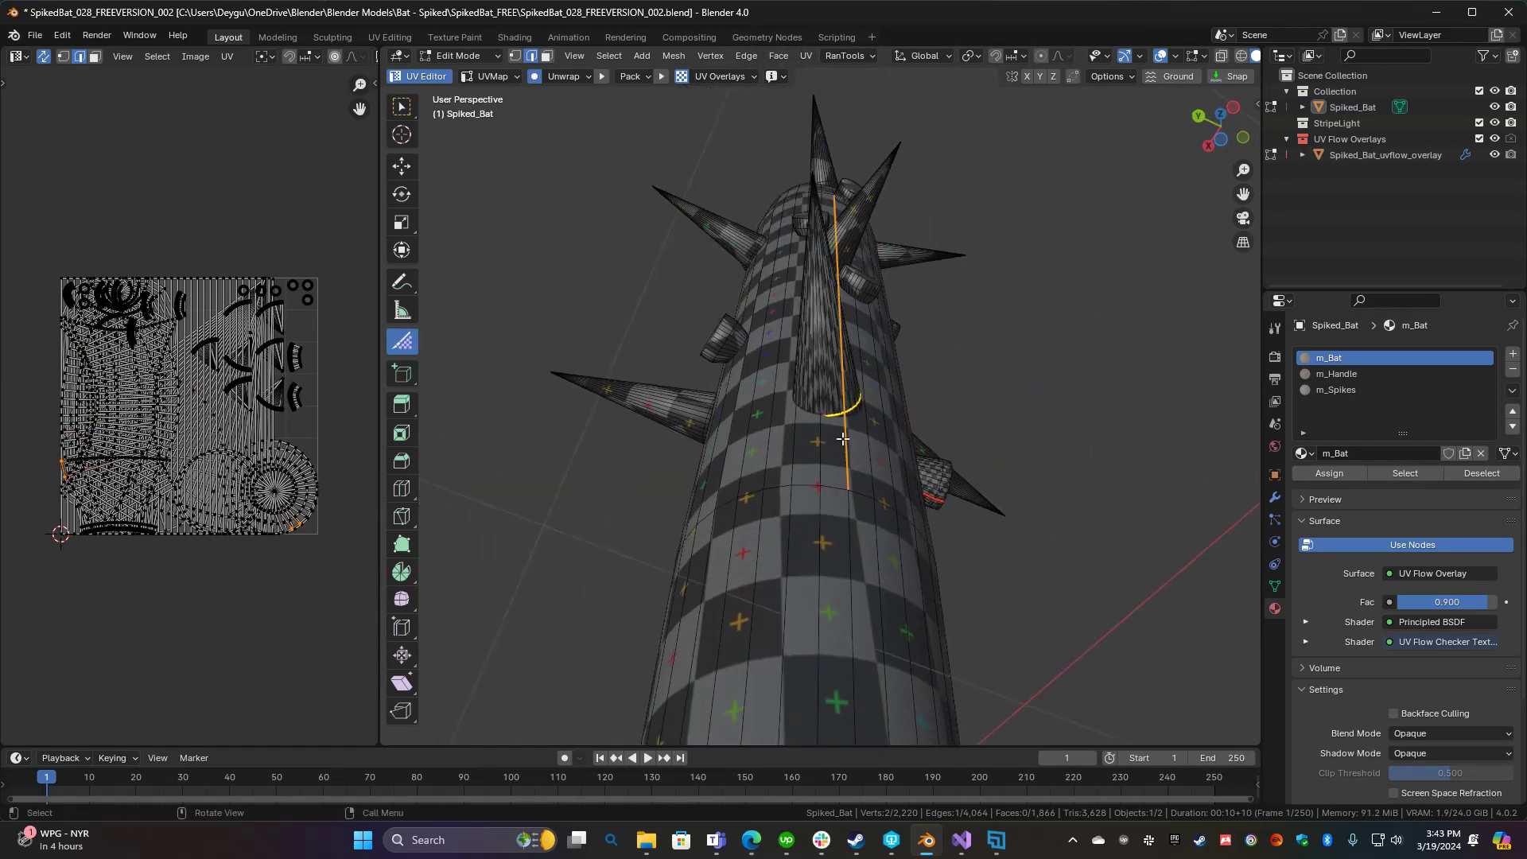
{"action": "left_click", "coordinate": [821, 401]}
{"action": "middle_click_drag", "start_coordinate": [821, 401], "coordinate": [755, 474]}
Cut the short rounded stub spike around its end cap and down its side
{"action": "scroll", "coordinate": [697, 468], "scroll_direction": "up", "scroll_amount": 4}
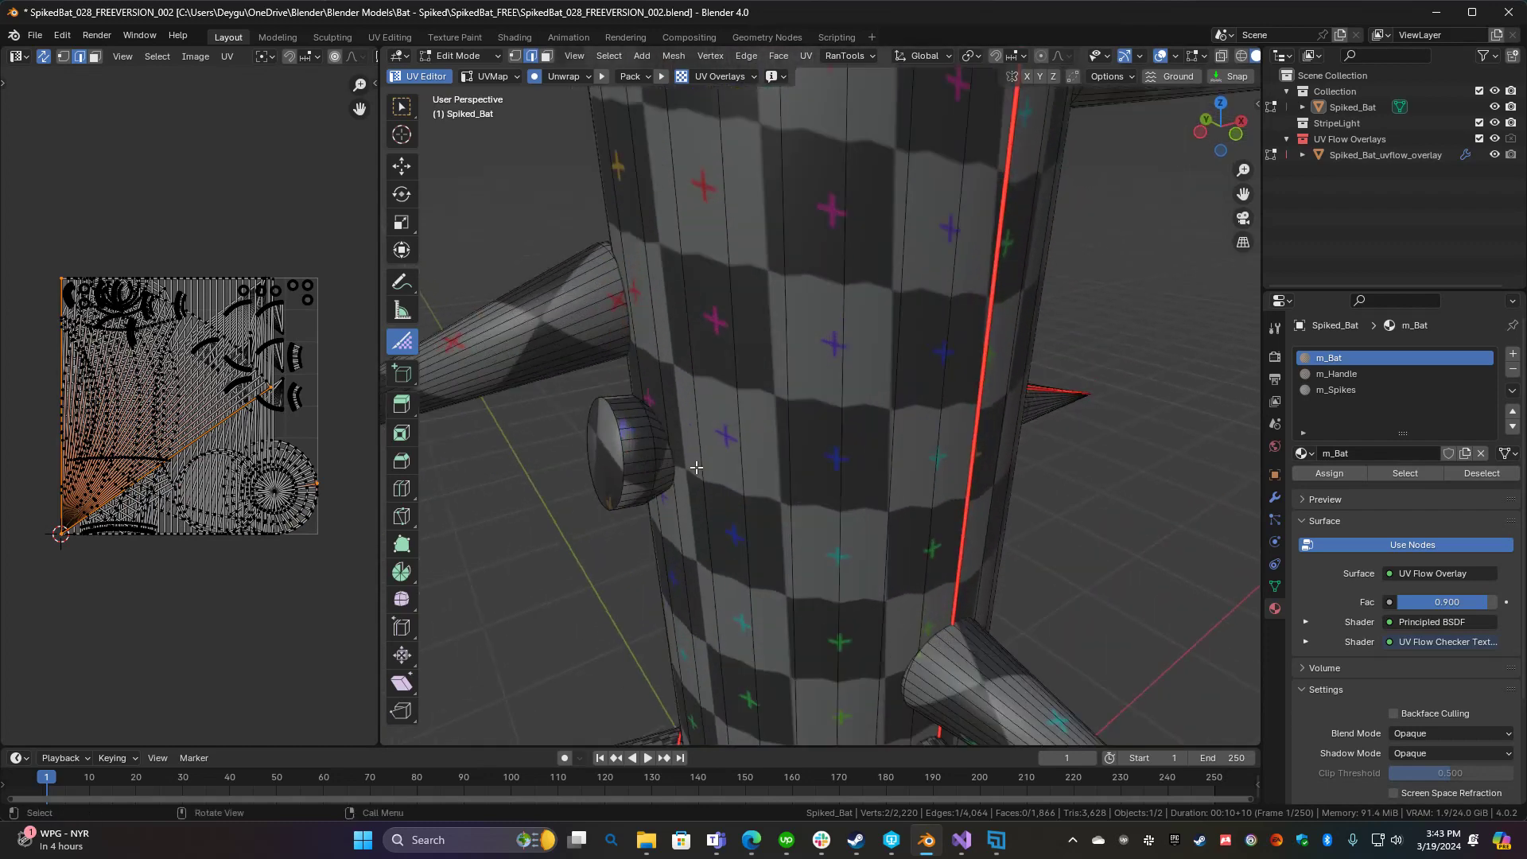
{"action": "left_click", "coordinate": [621, 448], "text": "alt"}
{"action": "middle_click_drag", "start_coordinate": [622, 447], "coordinate": [907, 361]}
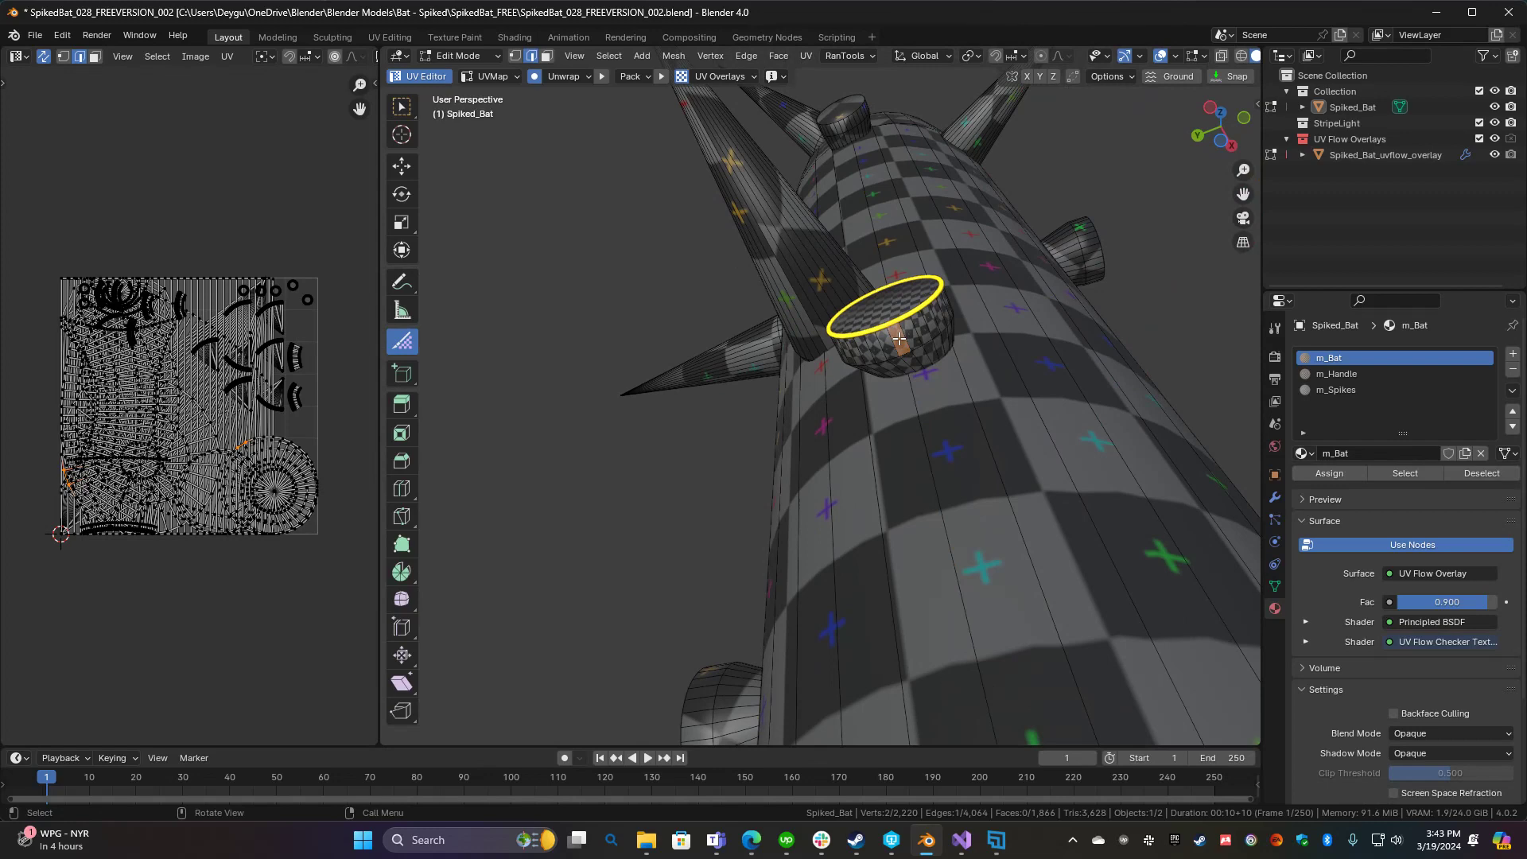
{"action": "double_click", "coordinate": [894, 347]}
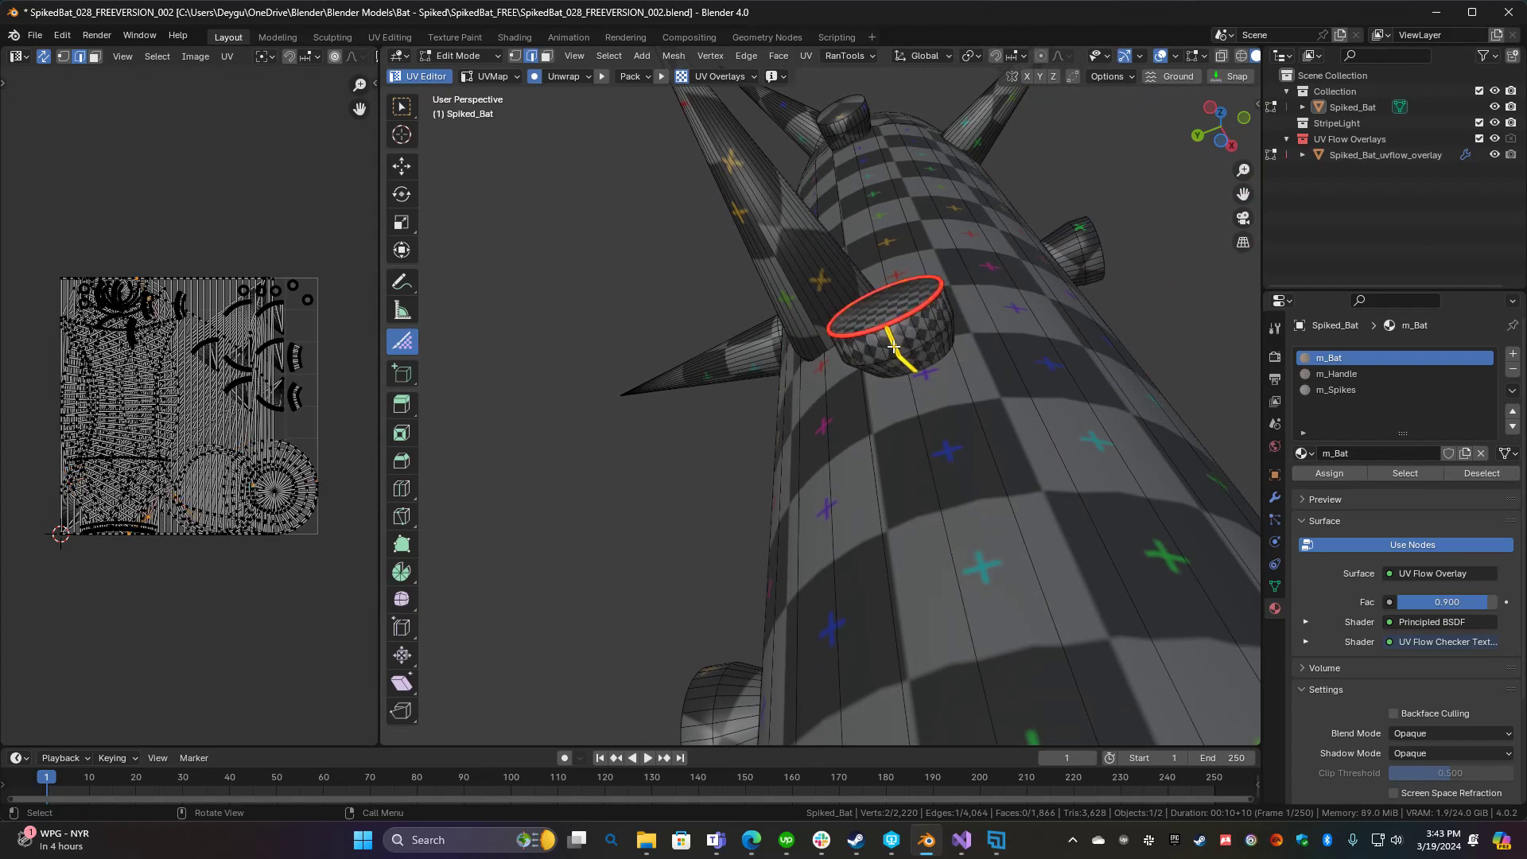
Select one narrow triangular face along the conical spike beside the short rounded stub
{"action": "key", "text": "3"}
{"action": "double_click", "coordinate": [777, 251]}
{"action": "key", "text": "2"}
{"action": "key", "text": "alt+a"}
{"action": "left_click", "coordinate": [798, 295]}
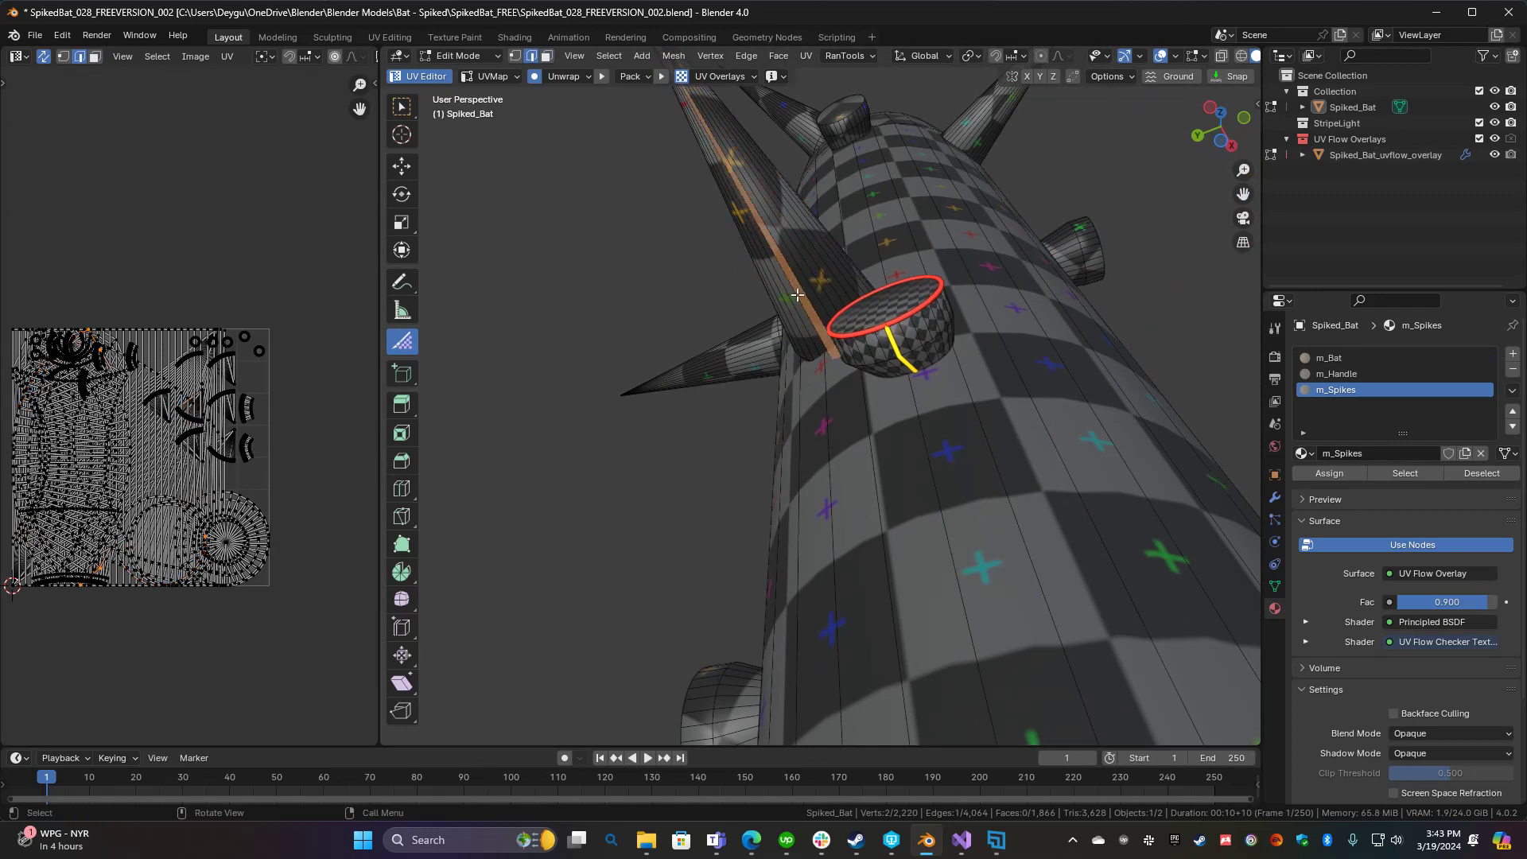
{"action": "scroll", "coordinate": [799, 289], "scroll_direction": "up", "scroll_amount": 5}
{"action": "middle_click_drag", "start_coordinate": [798, 299], "coordinate": [817, 470], "text": "shift"}
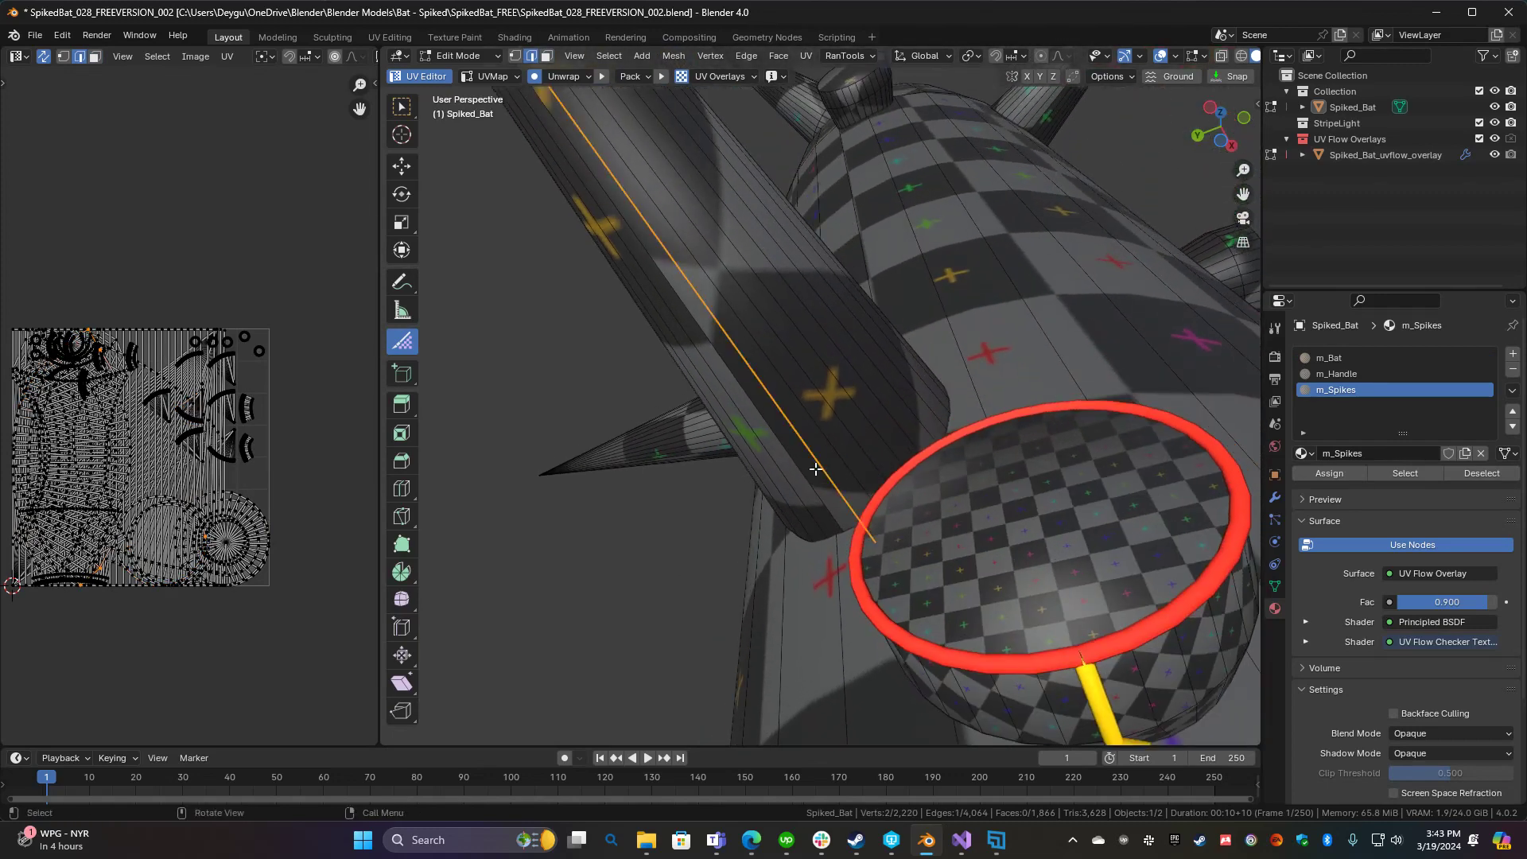
{"action": "left_click", "coordinate": [801, 444]}
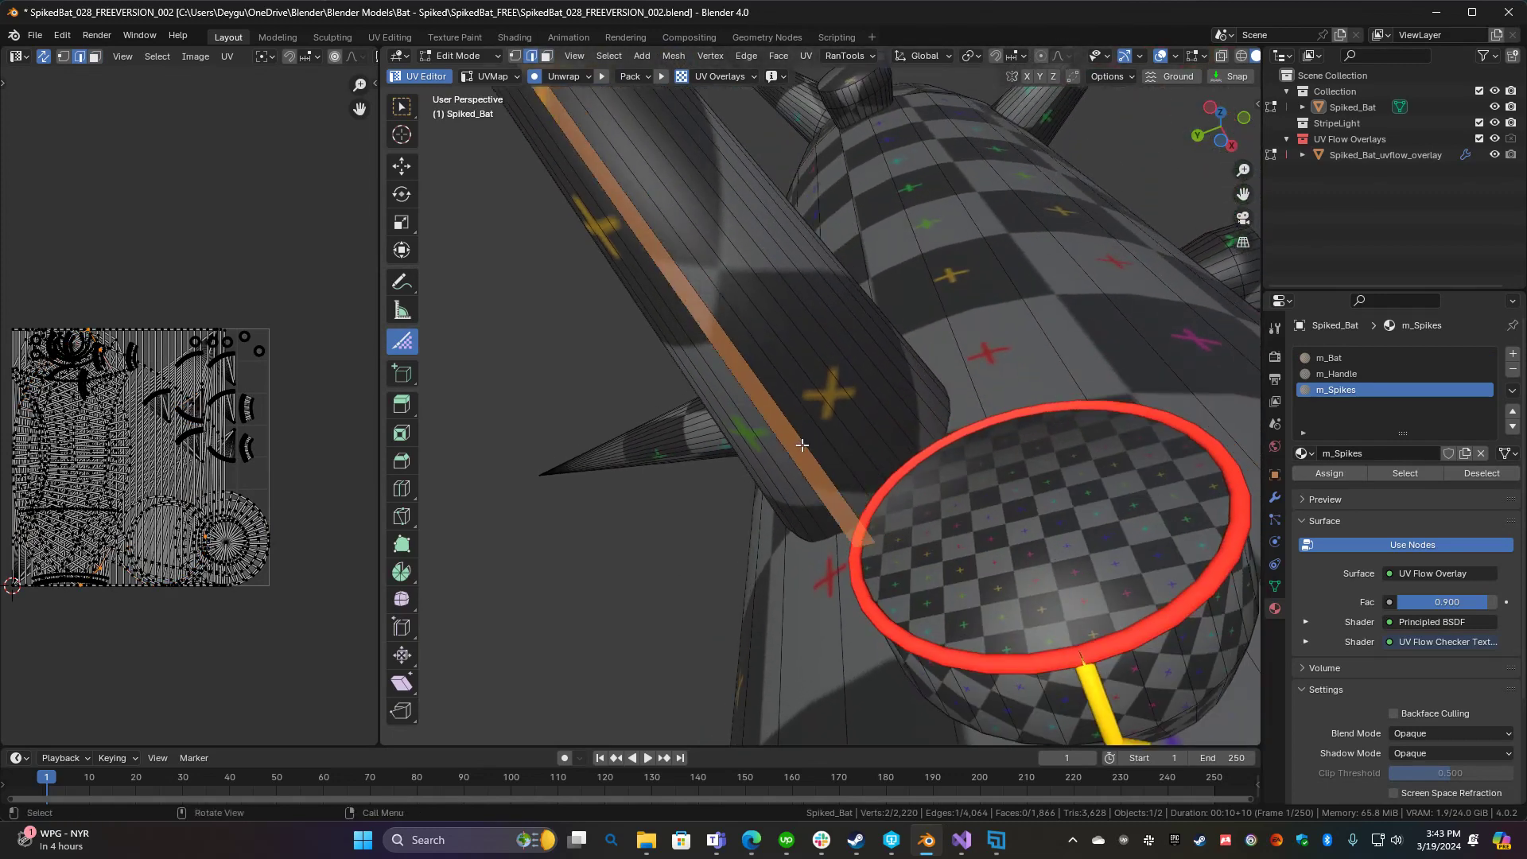
{"action": "left_click", "coordinate": [807, 412]}
{"action": "left_click", "coordinate": [799, 433], "text": "shift"}
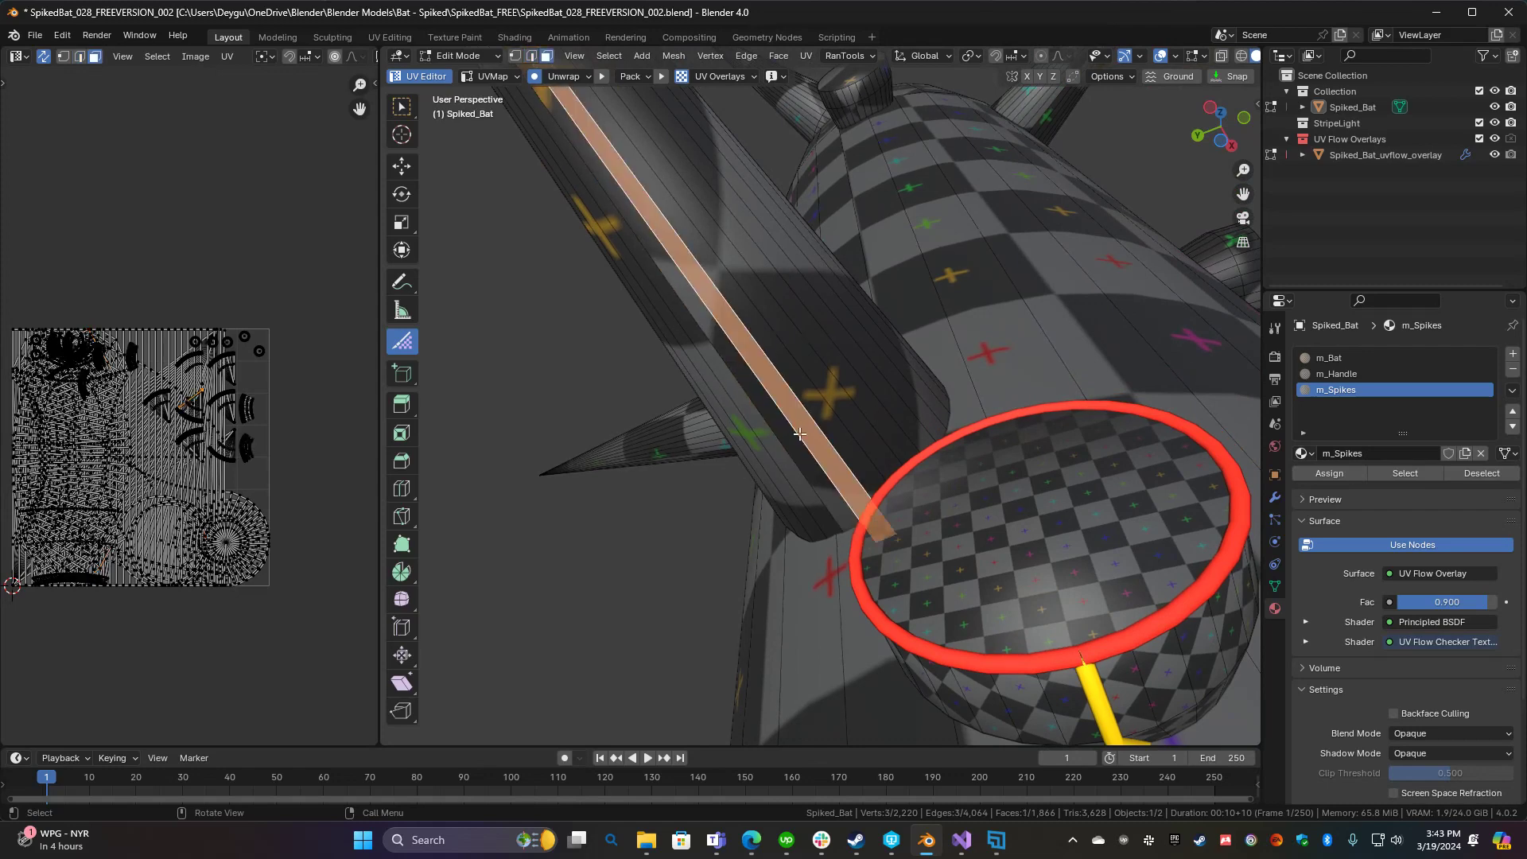
{"action": "left_click", "coordinate": [819, 411]}
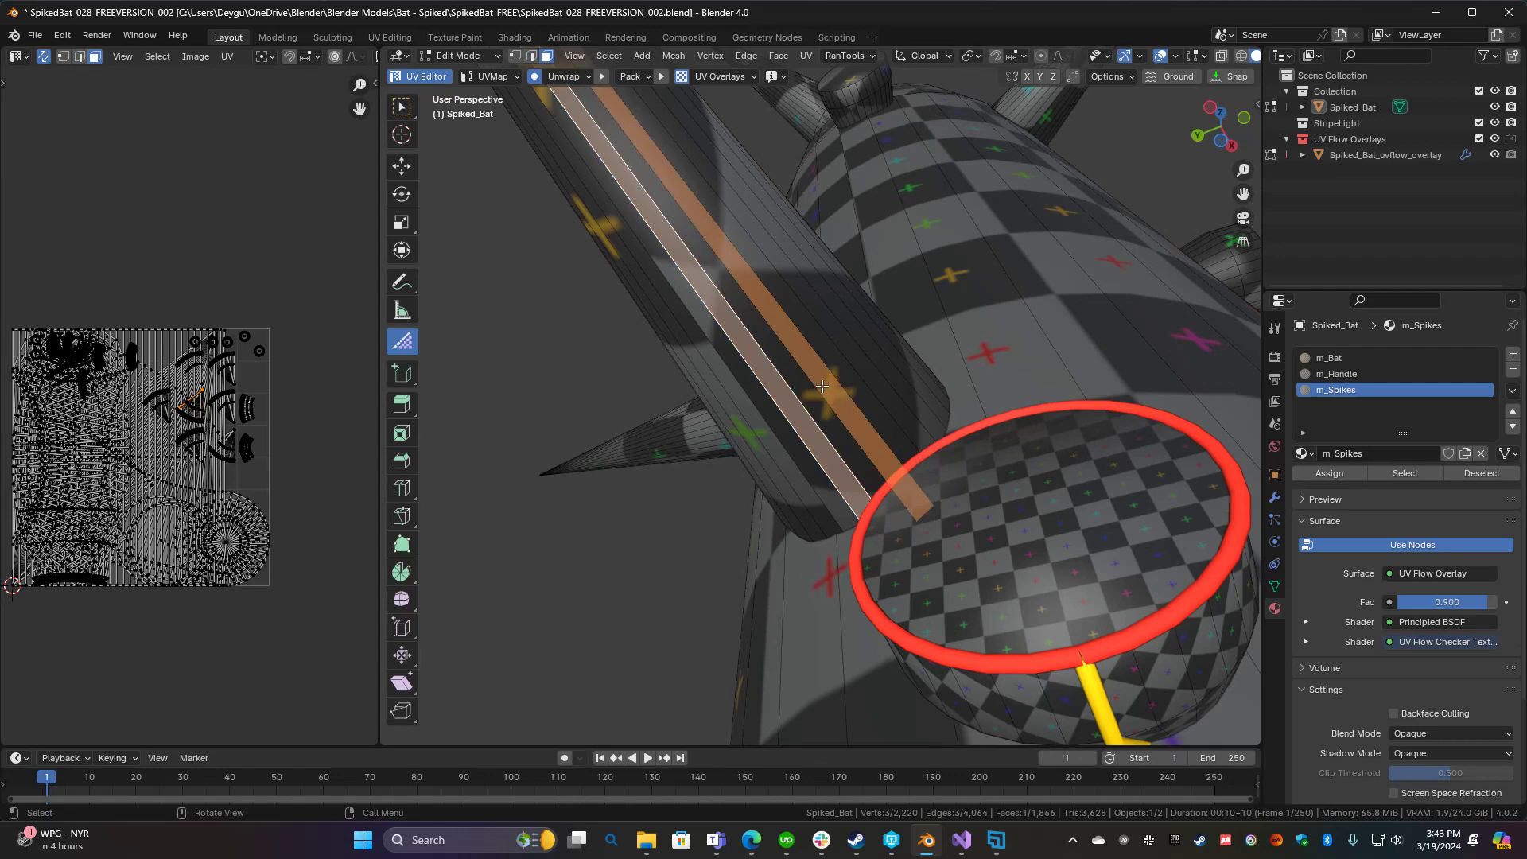
Cut the long conical spike beside the short rounded stub along its length and around its base
{"action": "scroll", "coordinate": [786, 430], "scroll_direction": "down", "scroll_amount": 3}
{"action": "right_click", "coordinate": [798, 397]}
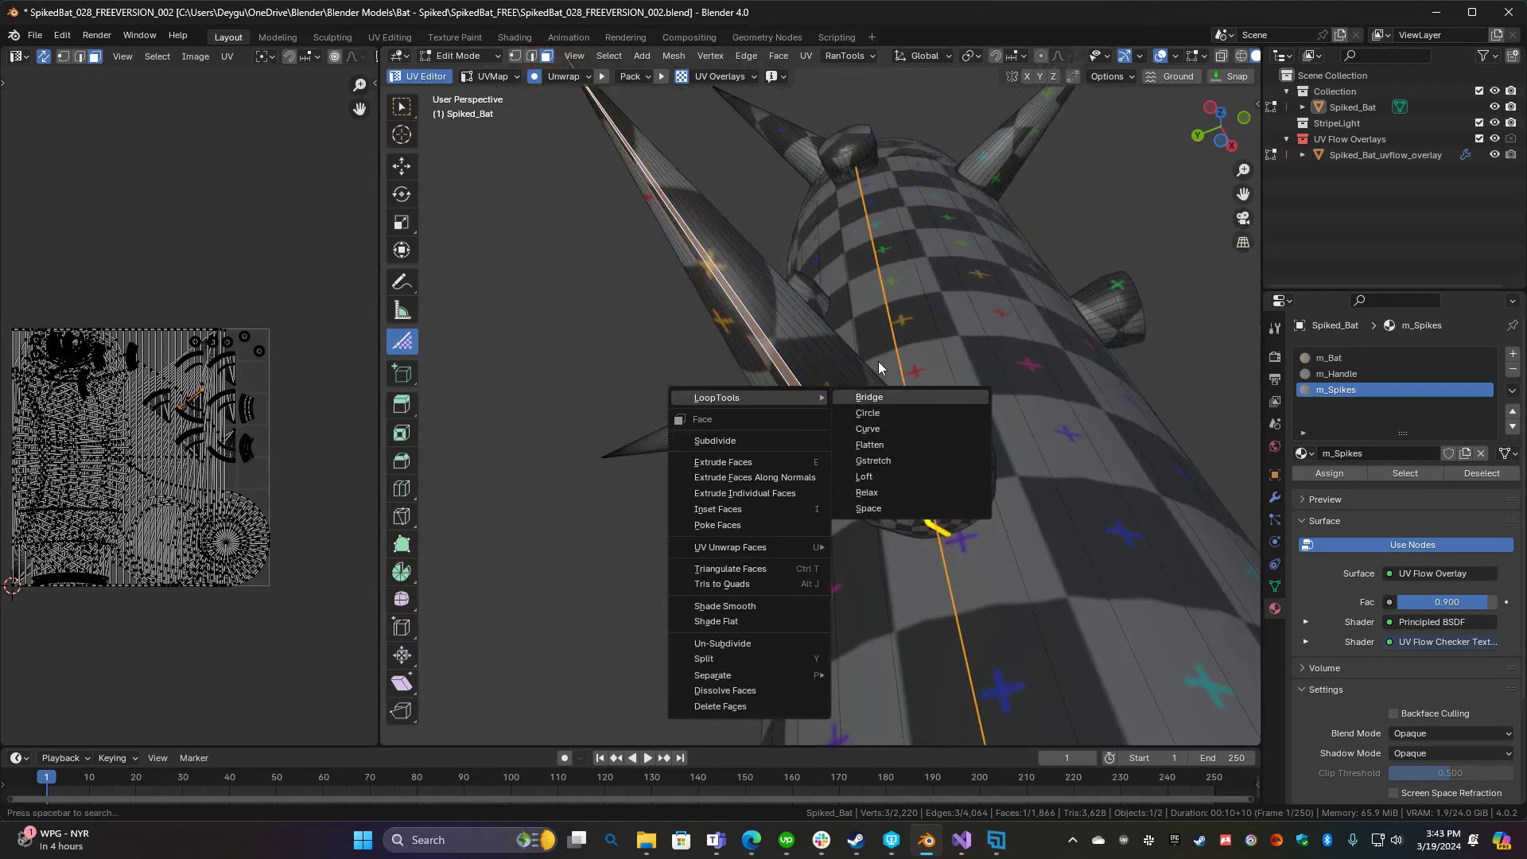
{"action": "middle_click_drag", "start_coordinate": [828, 336], "coordinate": [833, 429]}
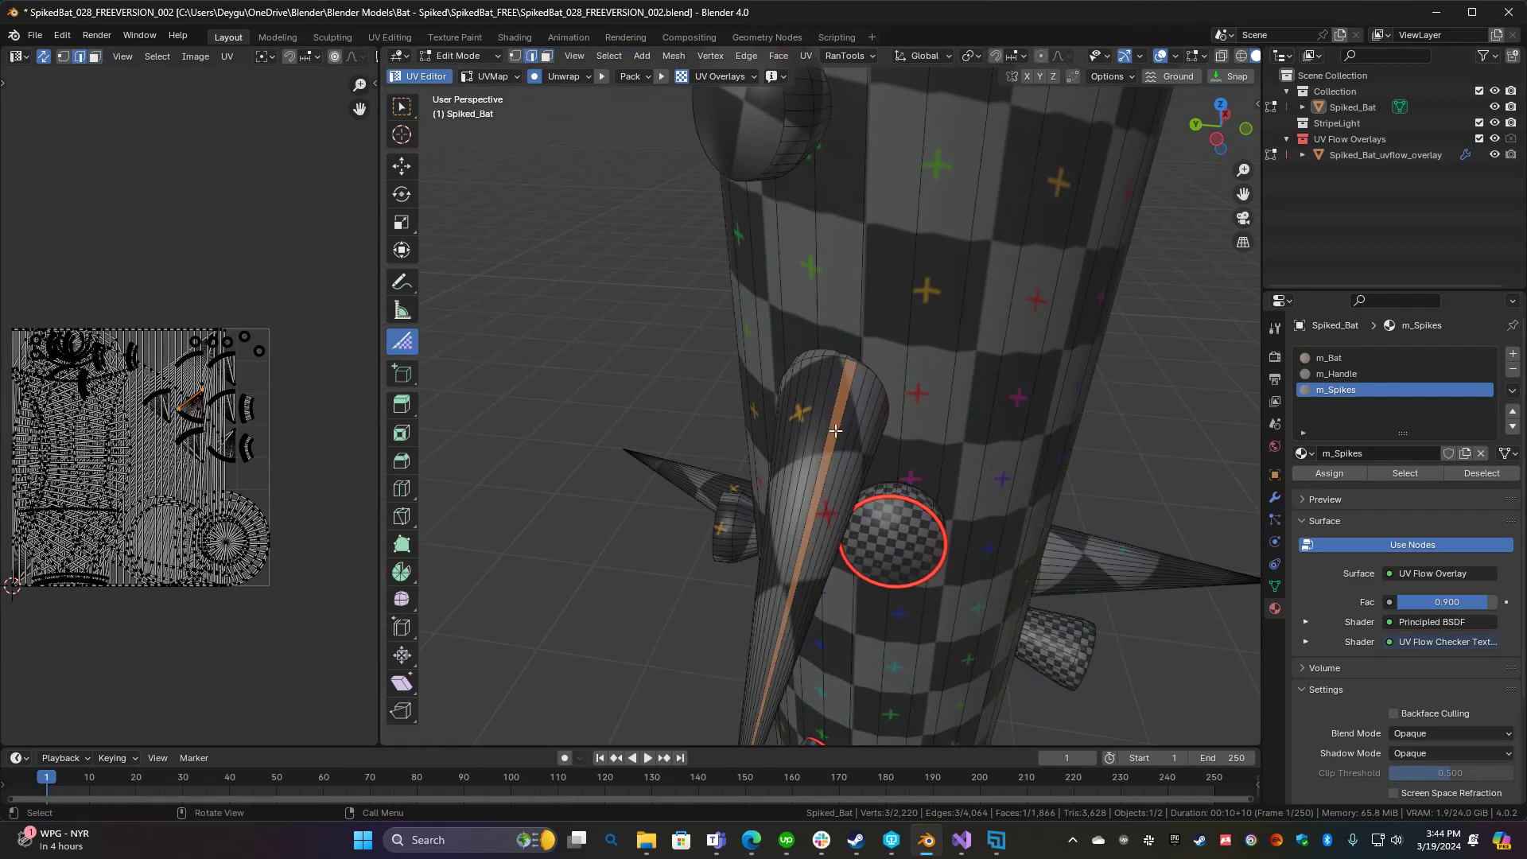
{"action": "key", "text": "1"}
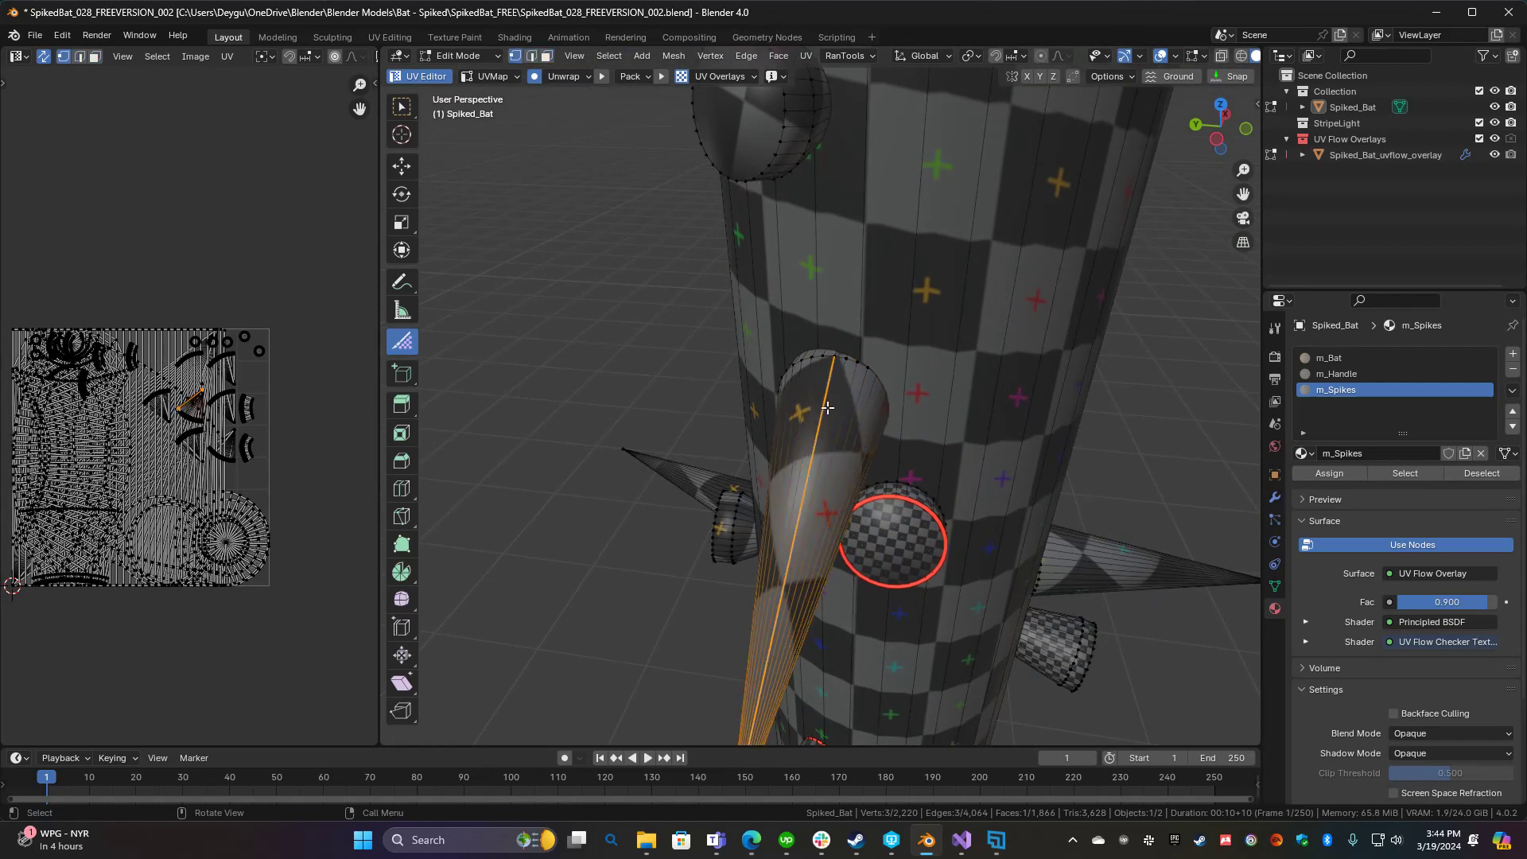
{"action": "key", "text": "2"}
{"action": "left_click", "coordinate": [823, 474]}
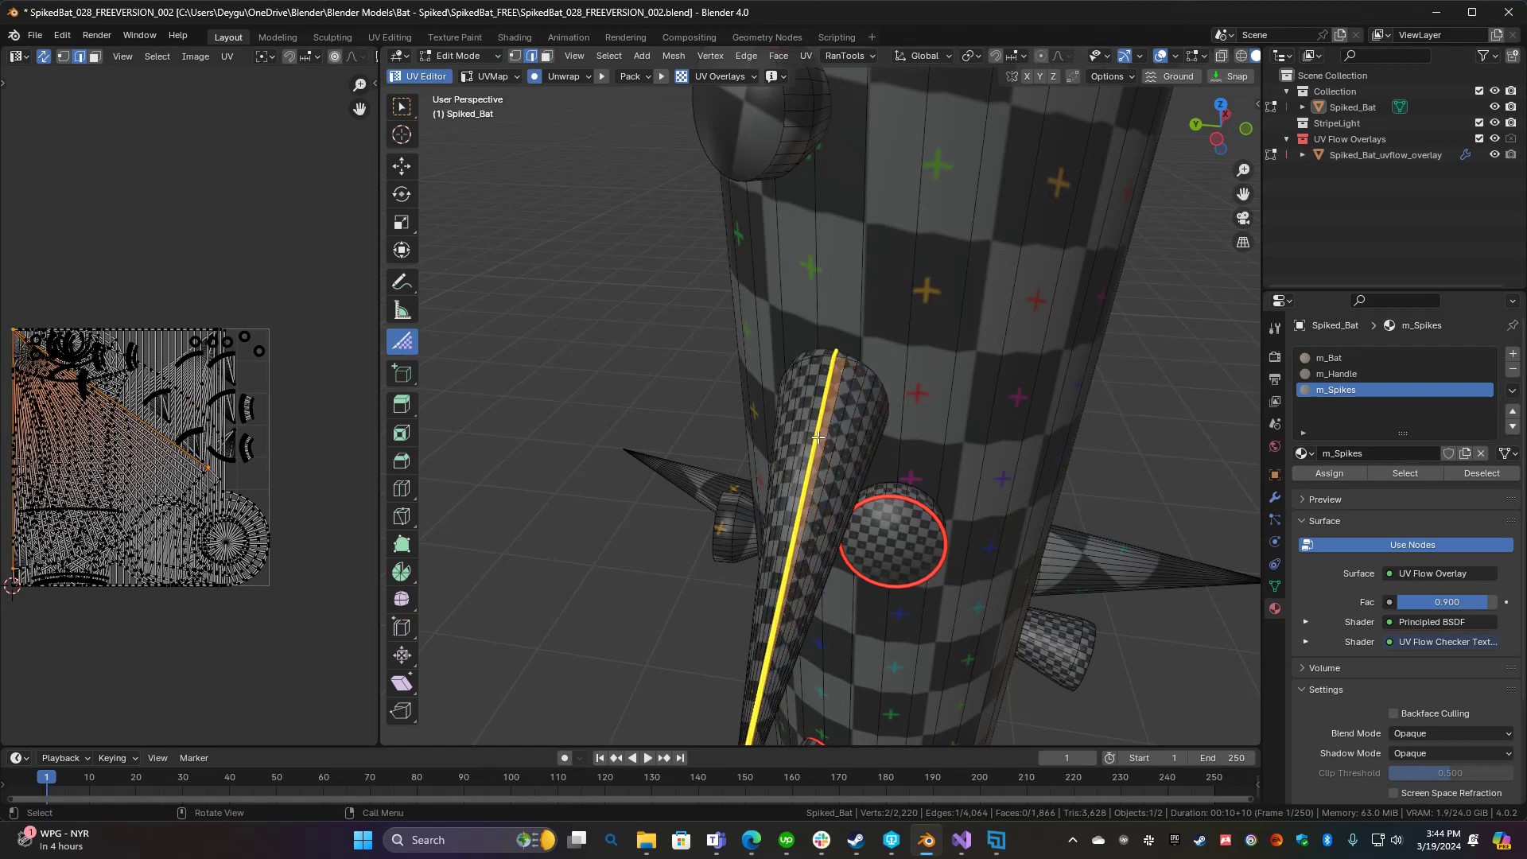
{"action": "middle_click_drag", "start_coordinate": [829, 459], "coordinate": [788, 446]}
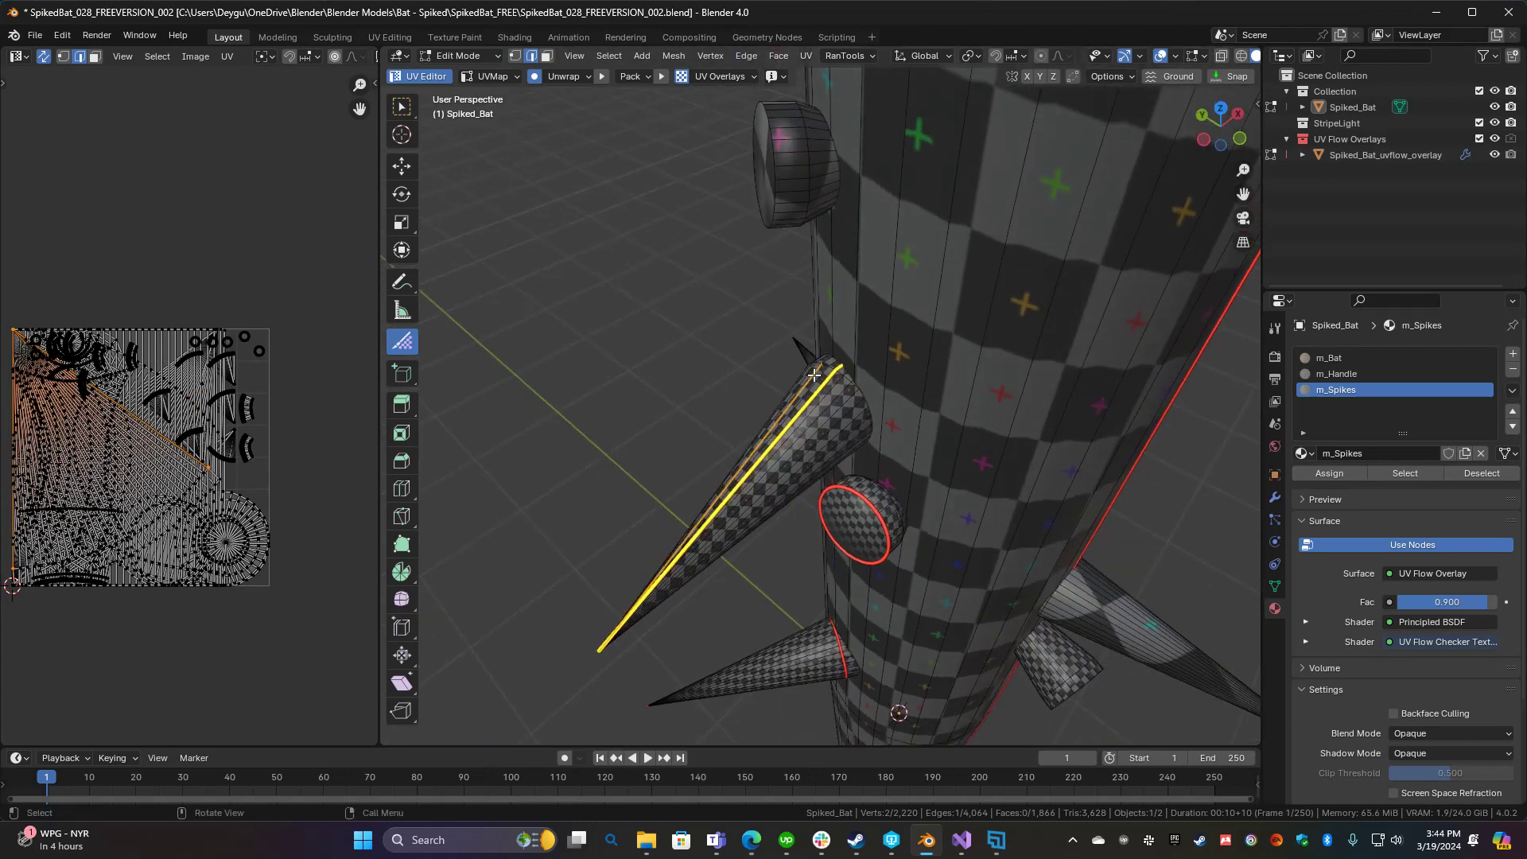
{"action": "double_click", "coordinate": [845, 378]}
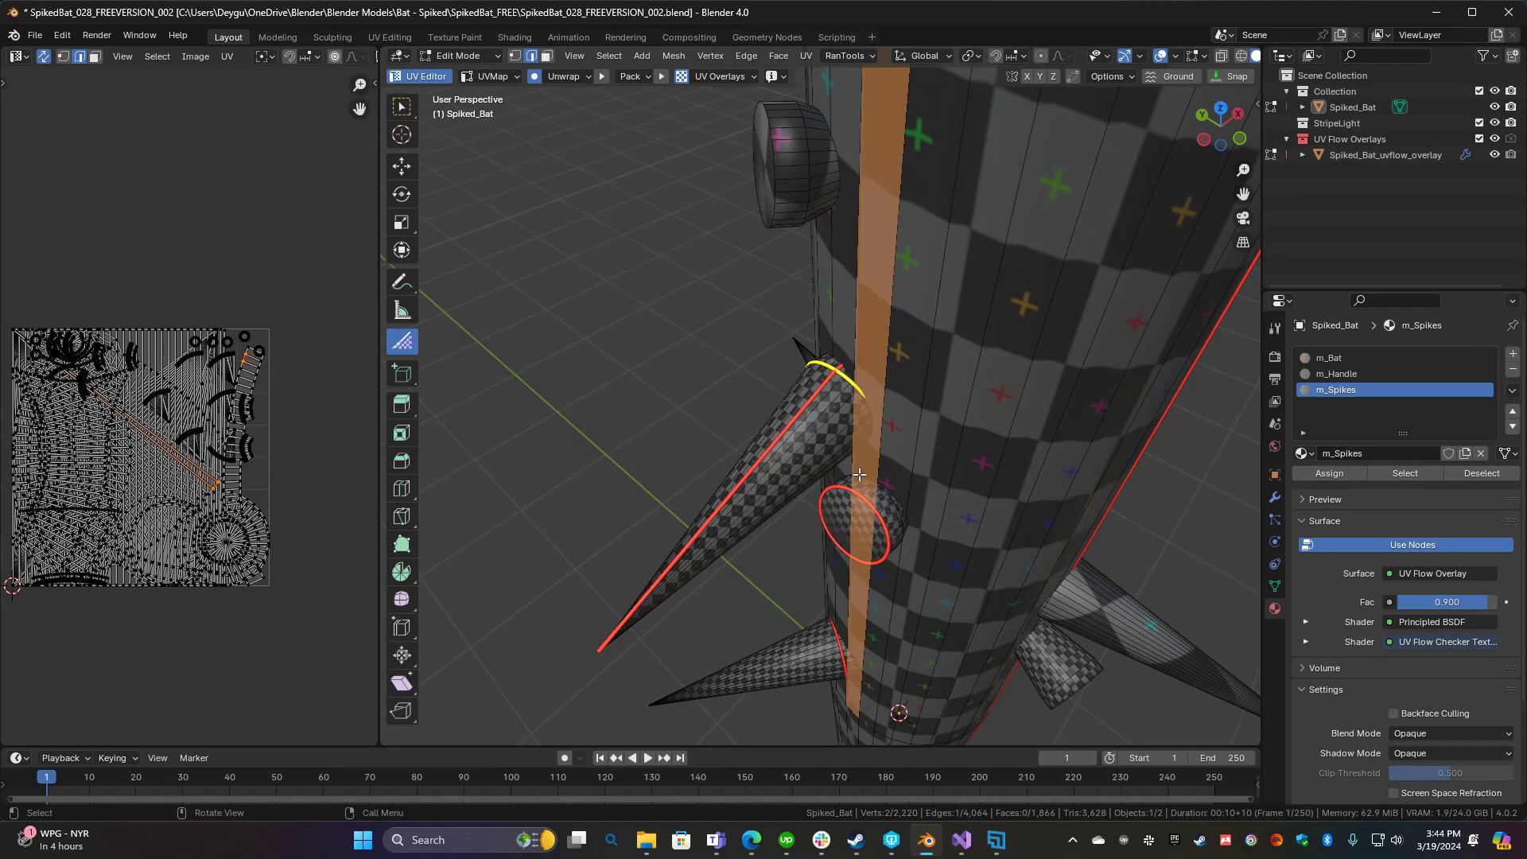
Cut the next short stub above that spike around its end cap and down its side
{"action": "middle_click_drag", "start_coordinate": [849, 549], "coordinate": [911, 503]}
{"action": "middle_click_drag", "start_coordinate": [775, 199], "coordinate": [818, 396], "text": "shift"}
{"action": "left_click", "coordinate": [849, 376], "text": "alt"}
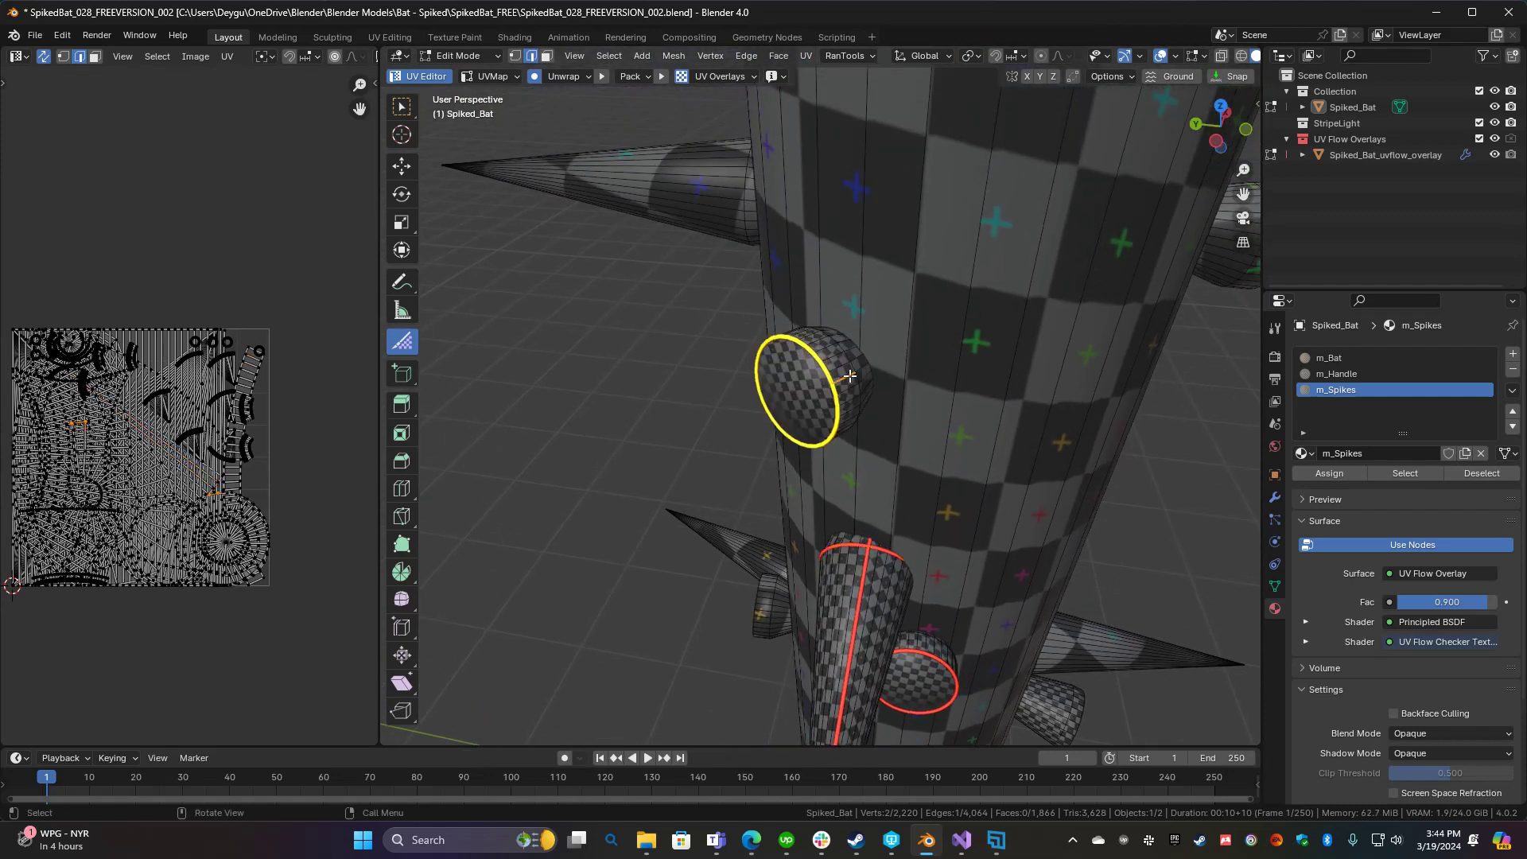
Cut the uncut long conical spike around the bat from that stub along its length and around its base
{"action": "middle_click_drag", "start_coordinate": [852, 380], "coordinate": [951, 241]}
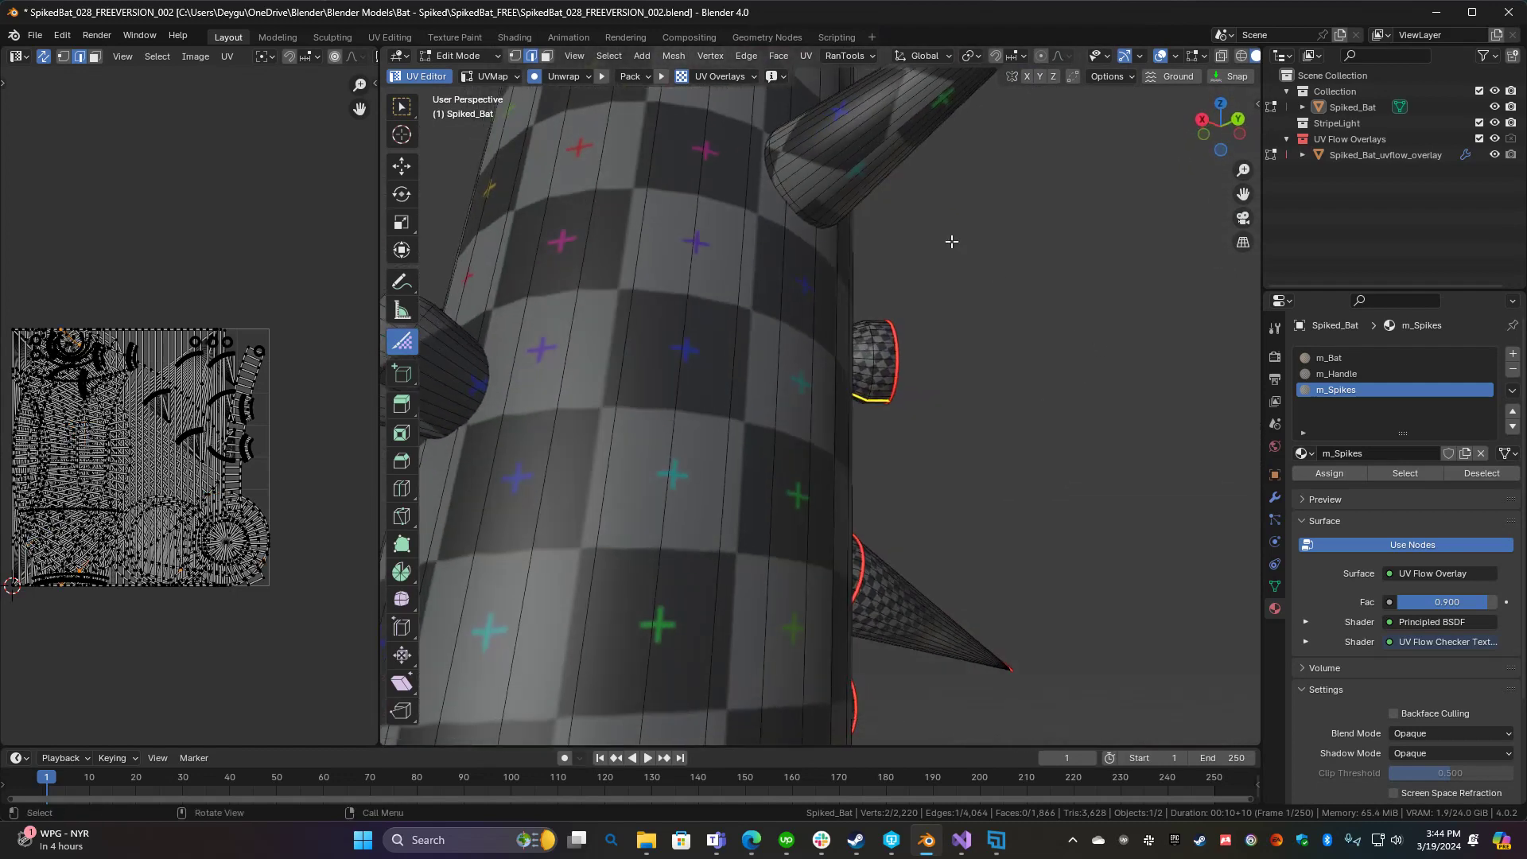
{"action": "left_click", "coordinate": [805, 208], "text": "alt"}
{"action": "middle_click_drag", "start_coordinate": [805, 208], "coordinate": [849, 386]}
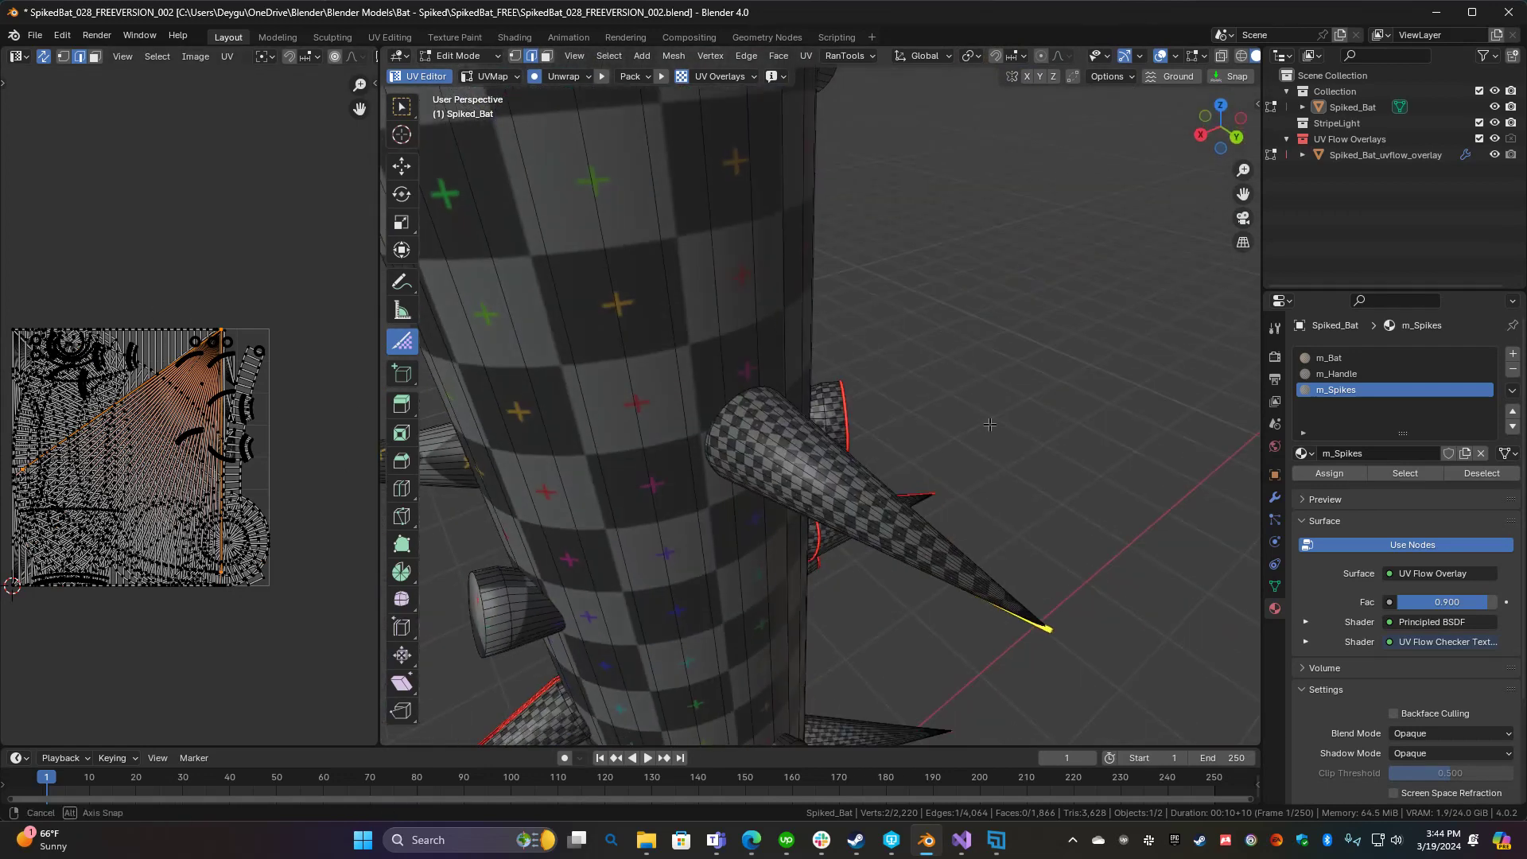
{"action": "middle_click_drag", "start_coordinate": [989, 425], "coordinate": [776, 426]}
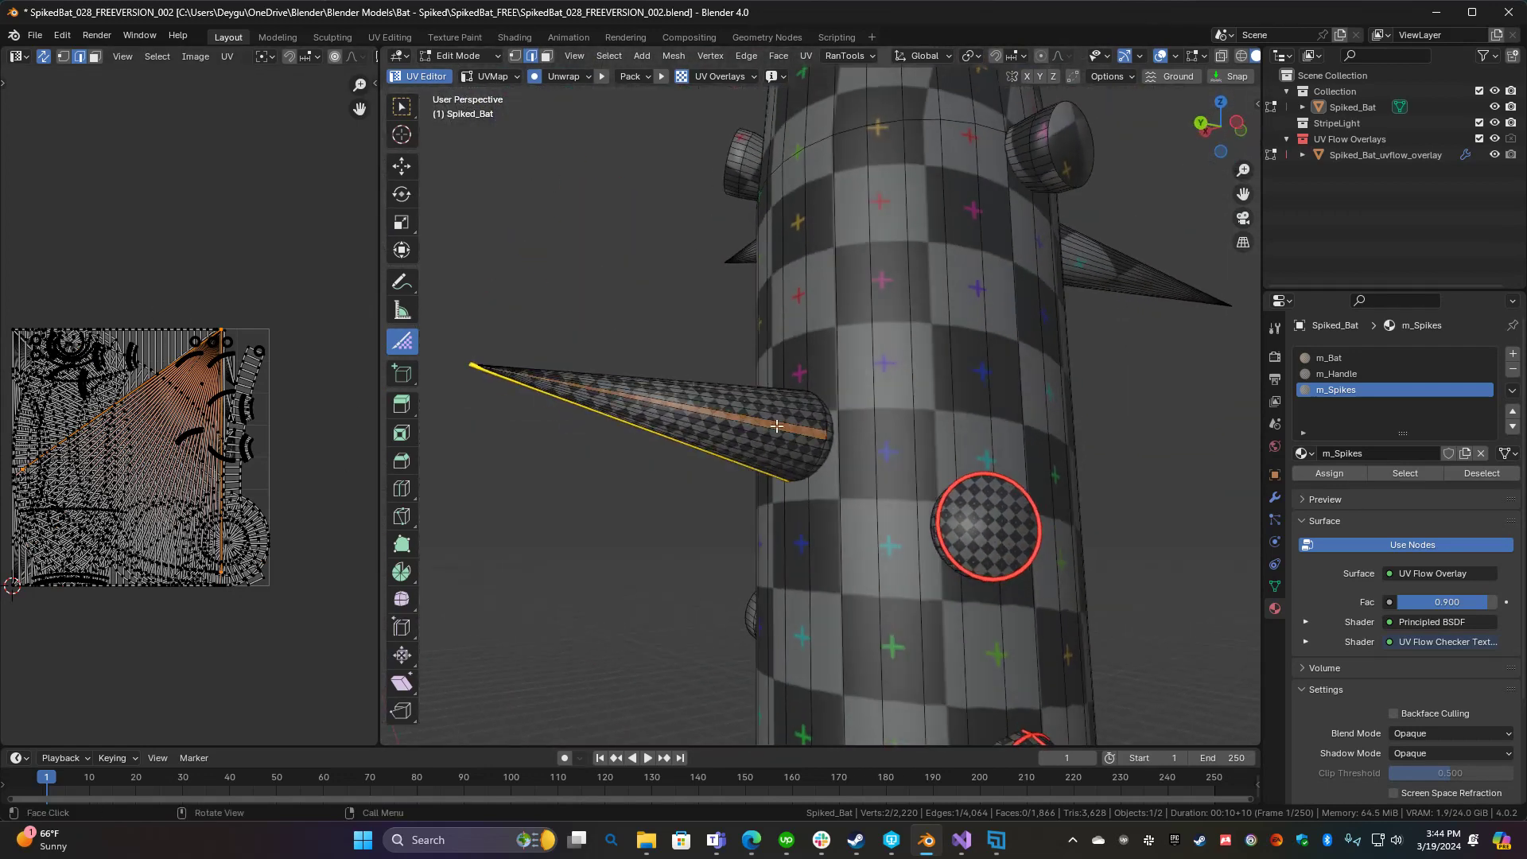
{"action": "left_click", "coordinate": [824, 435]}
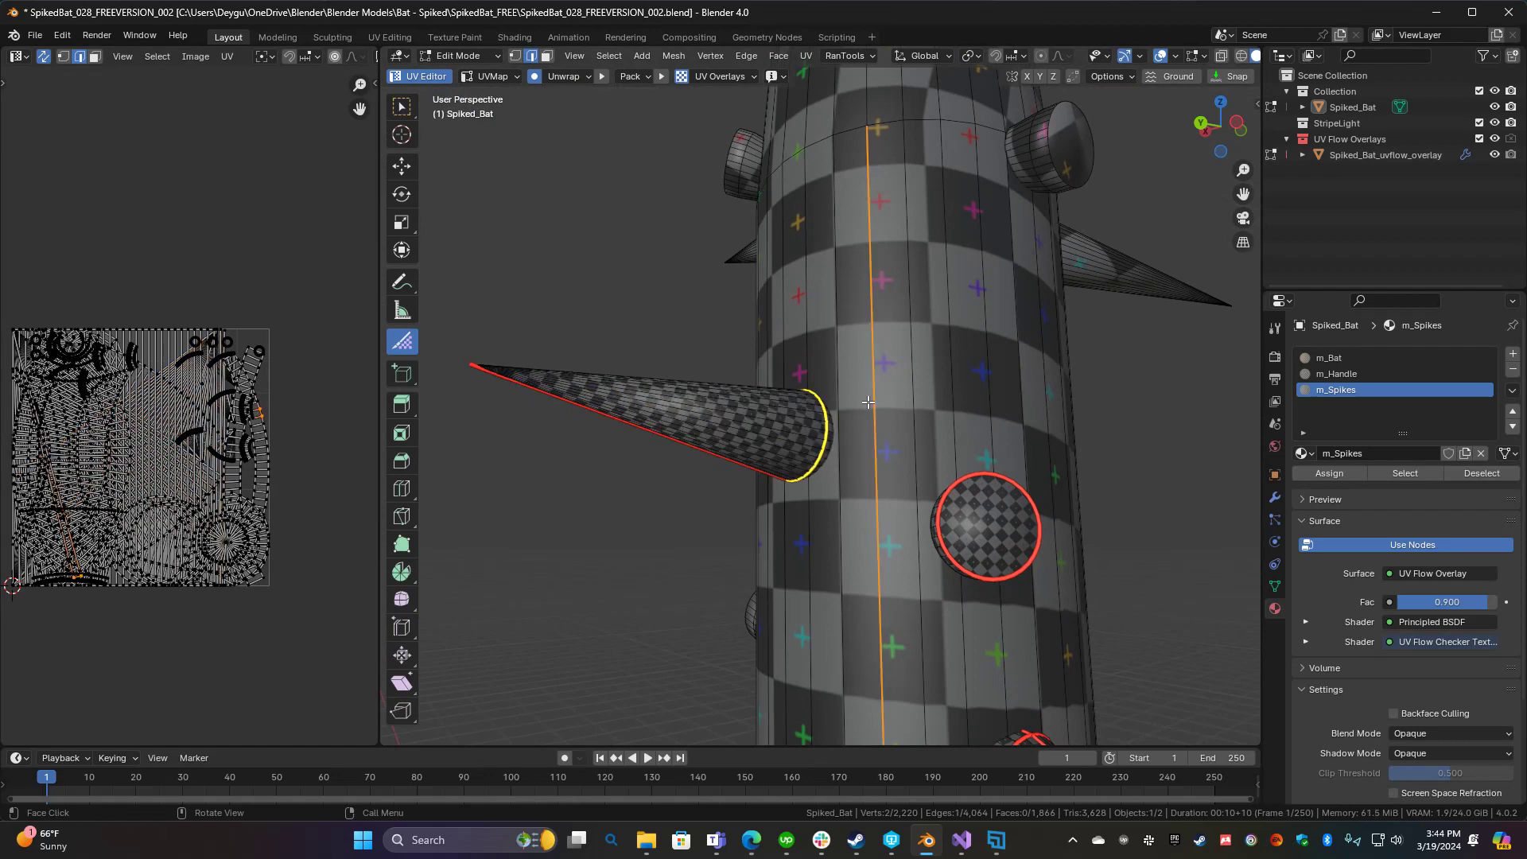
Cut the short stub higher on the bat's body around its flat end cap and down its side
{"action": "middle_click_drag", "start_coordinate": [824, 435], "coordinate": [876, 266]}
{"action": "left_click", "coordinate": [763, 403], "text": "alt"}
{"action": "middle_click_drag", "start_coordinate": [785, 352], "coordinate": [879, 451]}
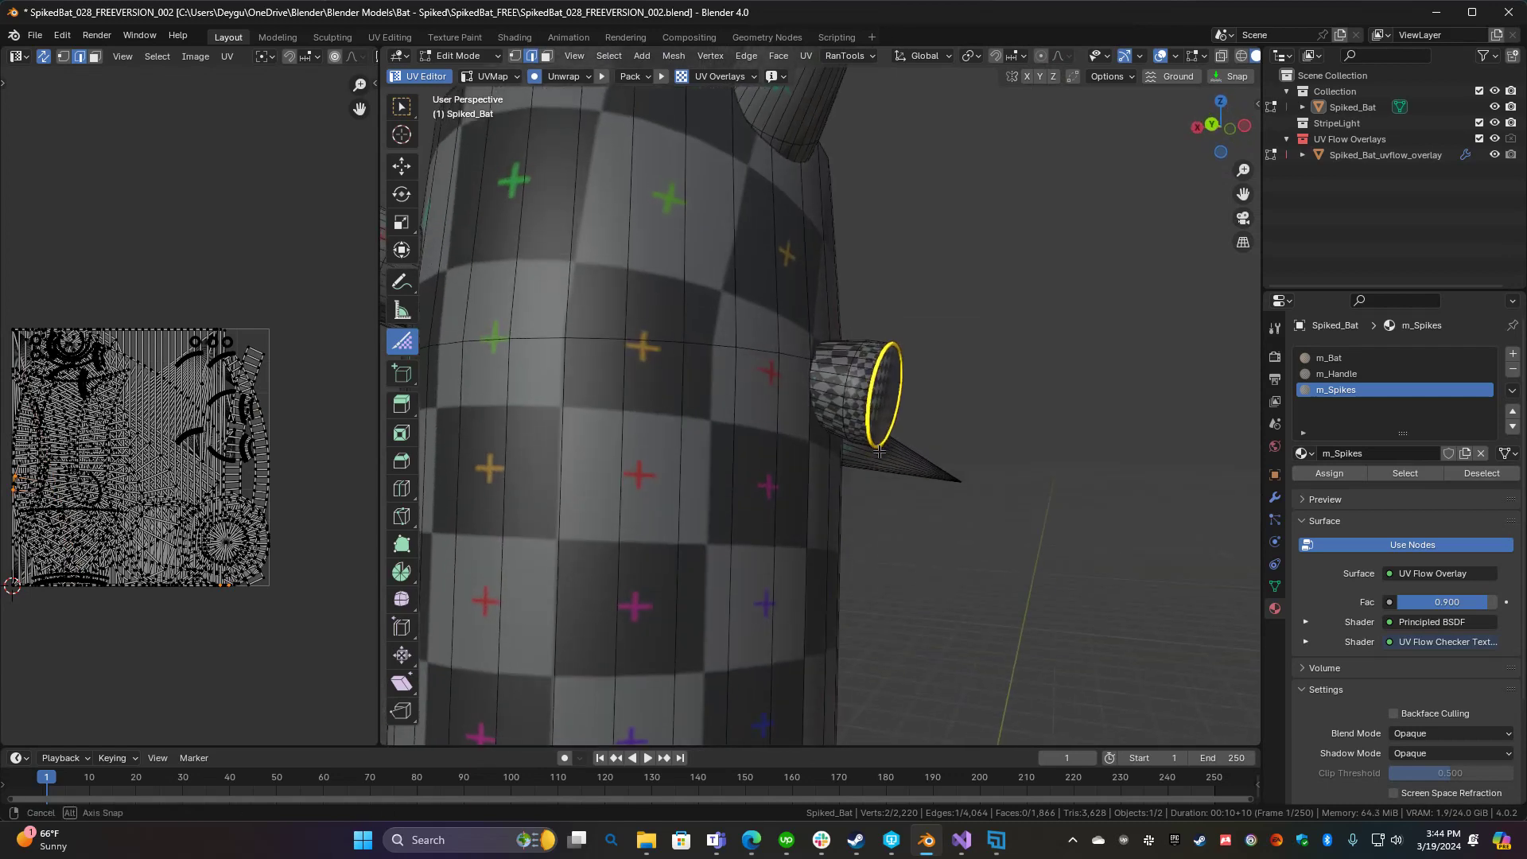
{"action": "double_click", "coordinate": [834, 393]}
Cut the conical spike just behind the newly cut upper stub along its length
{"action": "scroll", "coordinate": [923, 392], "scroll_direction": "down", "scroll_amount": 3}
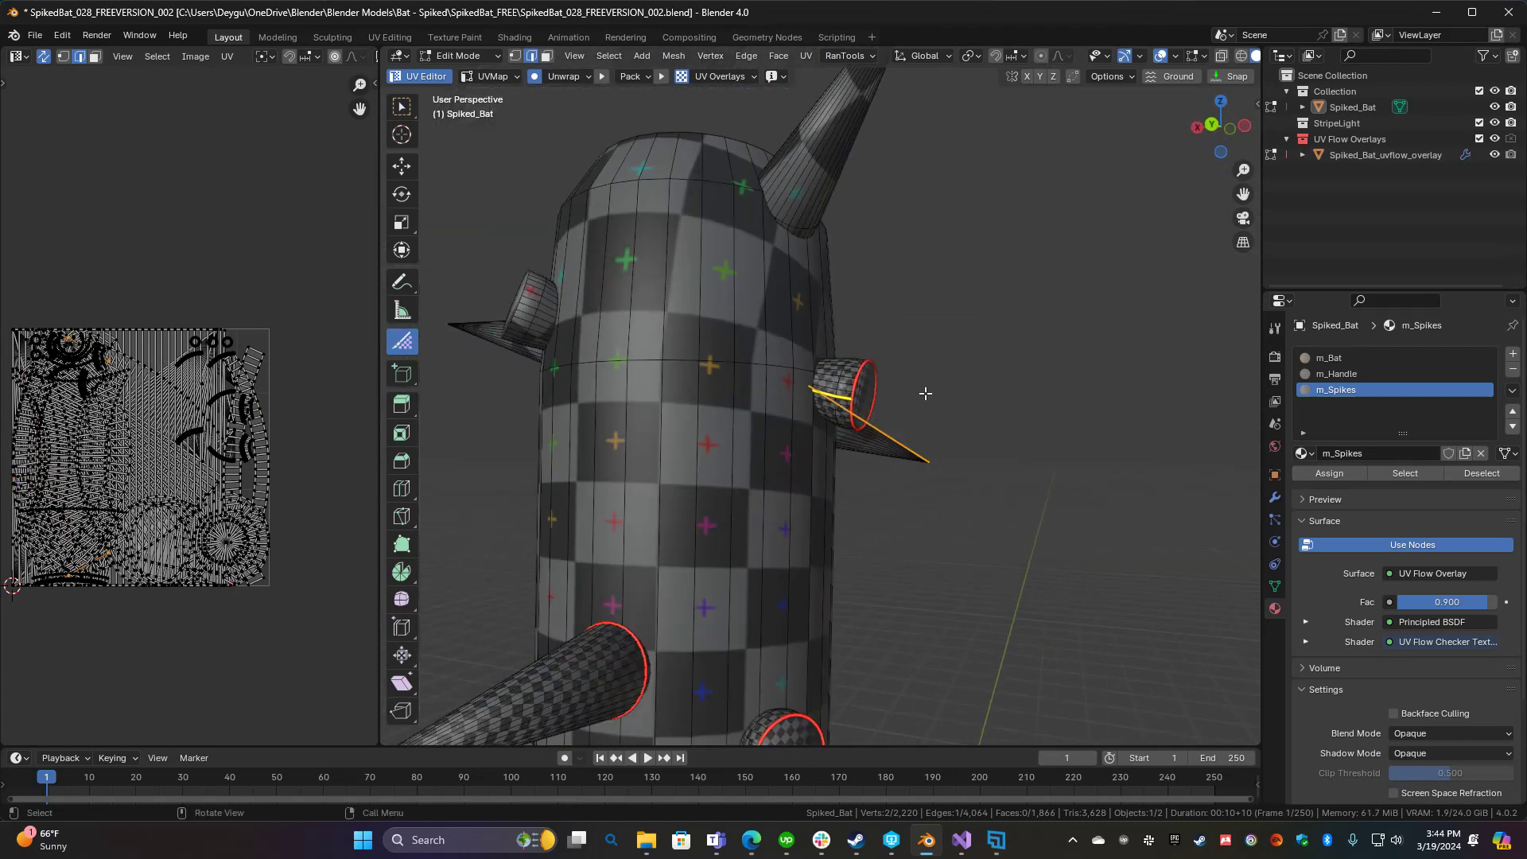
{"action": "middle_click_drag", "start_coordinate": [923, 392], "coordinate": [821, 424]}
{"action": "left_click", "coordinate": [894, 415]}
{"action": "double_click", "coordinate": [954, 444]}
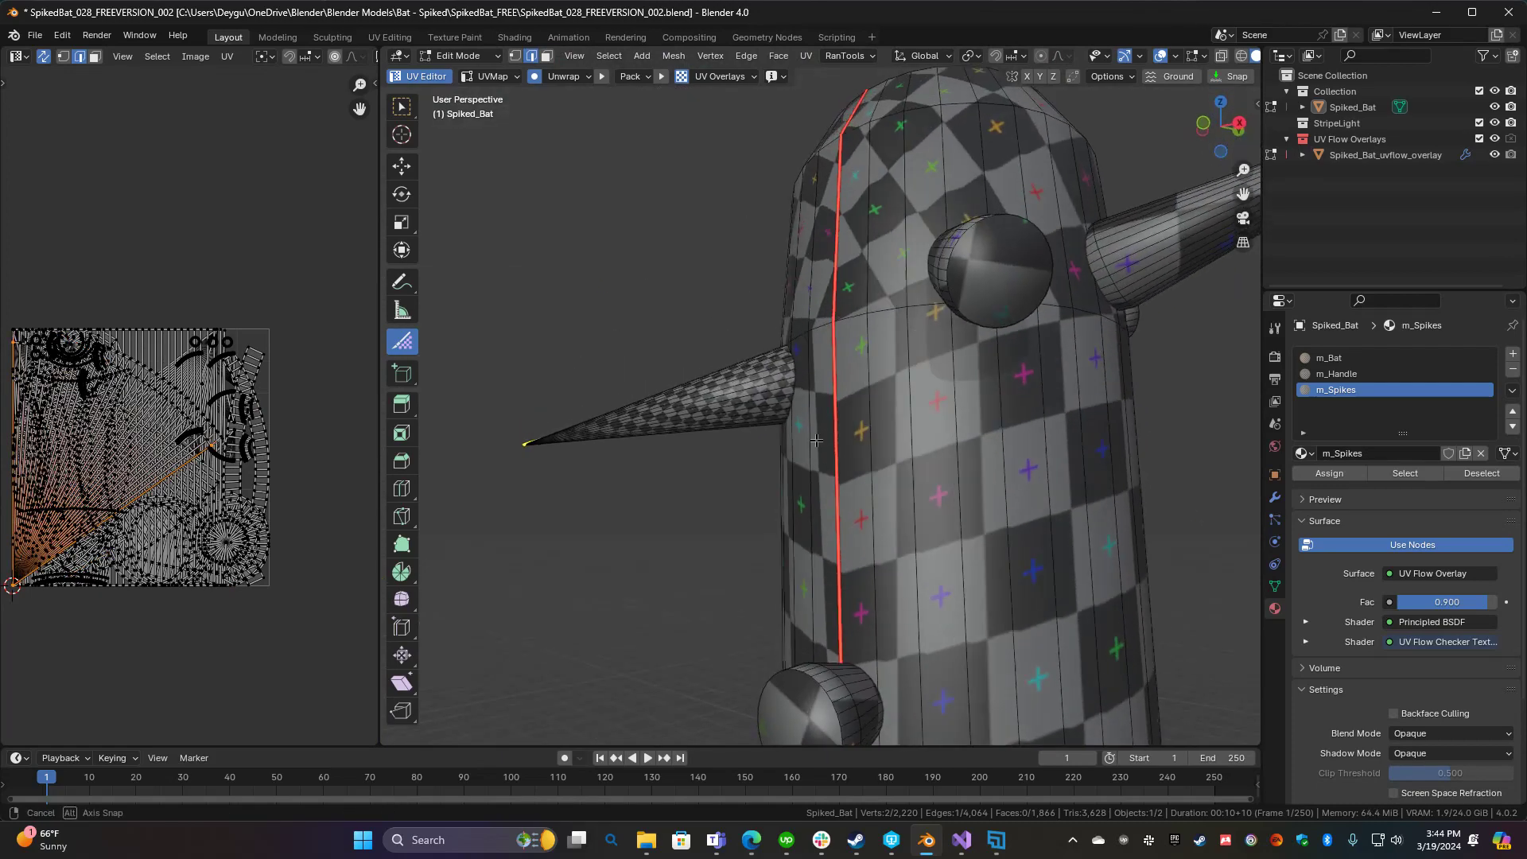
Cut the same conical spike around its base in wireframe view and return to solid shading
{"action": "scroll", "coordinate": [822, 424], "scroll_direction": "up", "scroll_amount": 2}
{"action": "scroll", "coordinate": [821, 424], "scroll_direction": "up", "scroll_amount": 2}
{"action": "key", "text": "shift+z"}
{"action": "scroll", "coordinate": [822, 424], "scroll_direction": "up", "scroll_amount": 2}
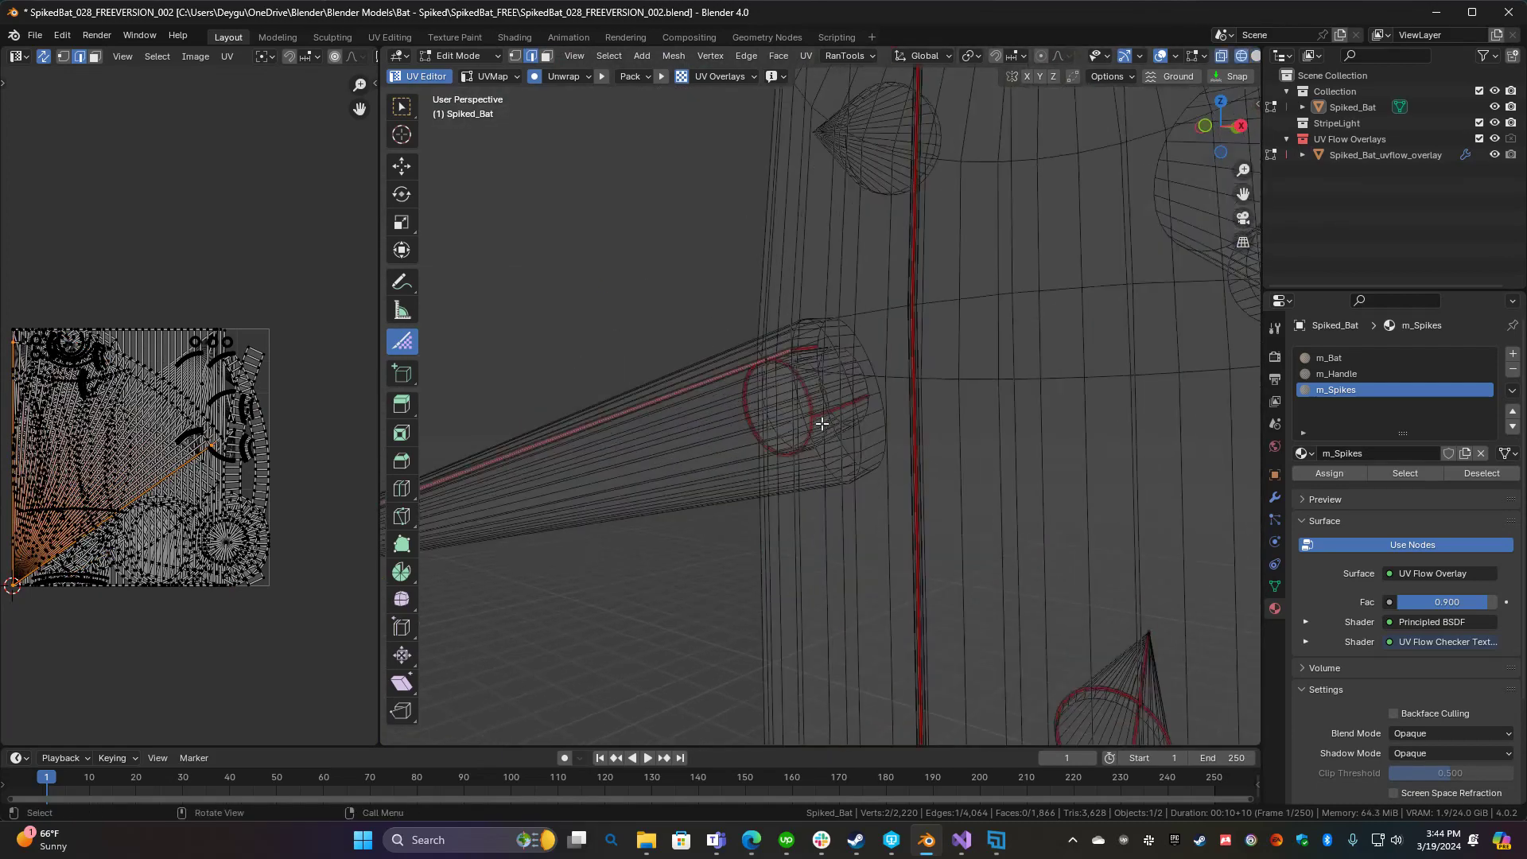
{"action": "middle_click_drag", "start_coordinate": [822, 423], "coordinate": [823, 415]}
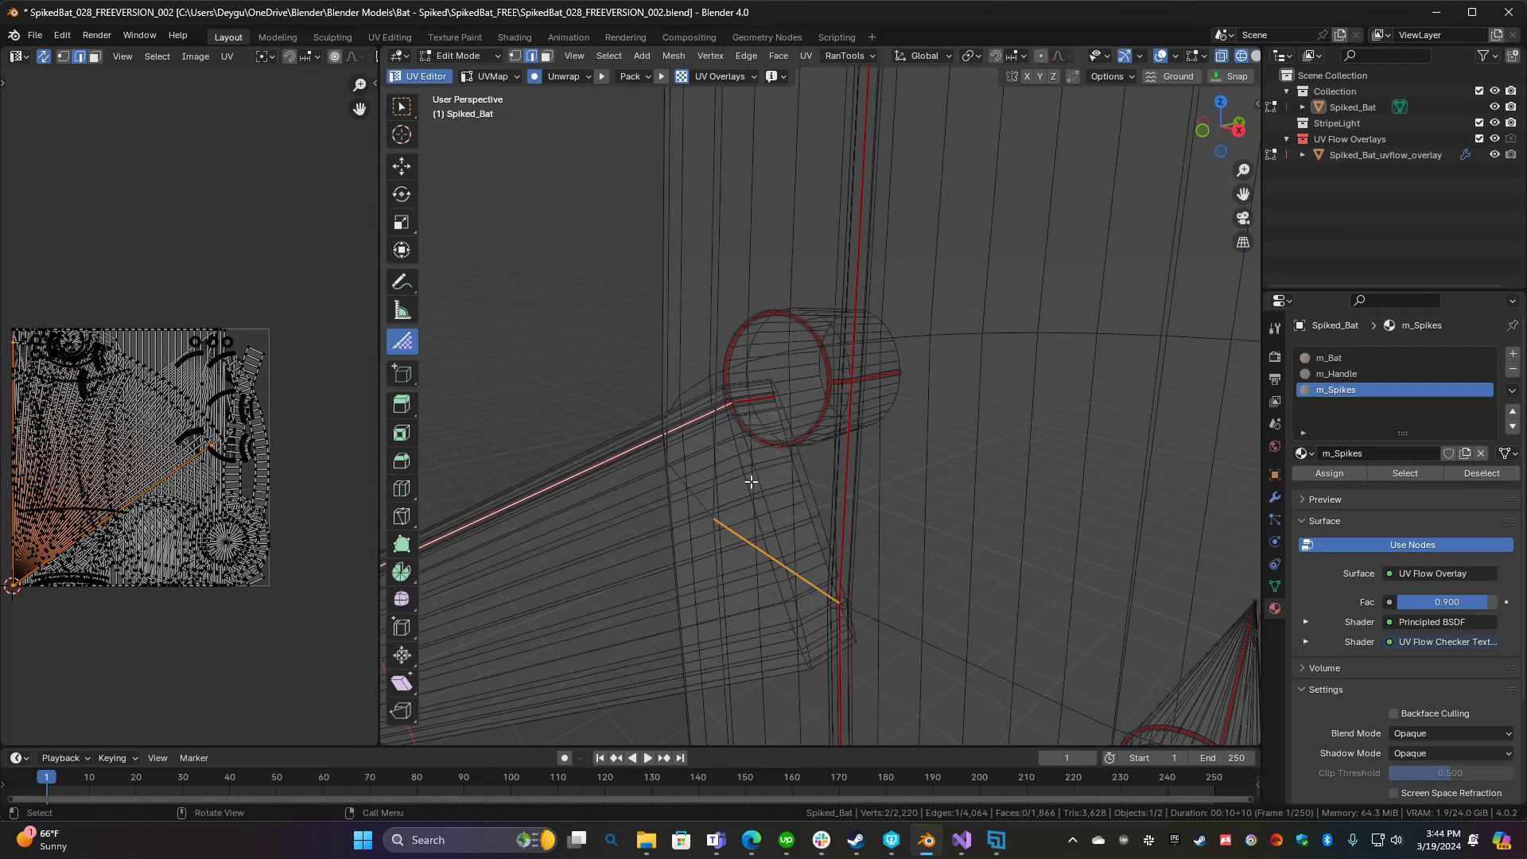
{"action": "middle_click_drag", "start_coordinate": [751, 481], "coordinate": [586, 454]}
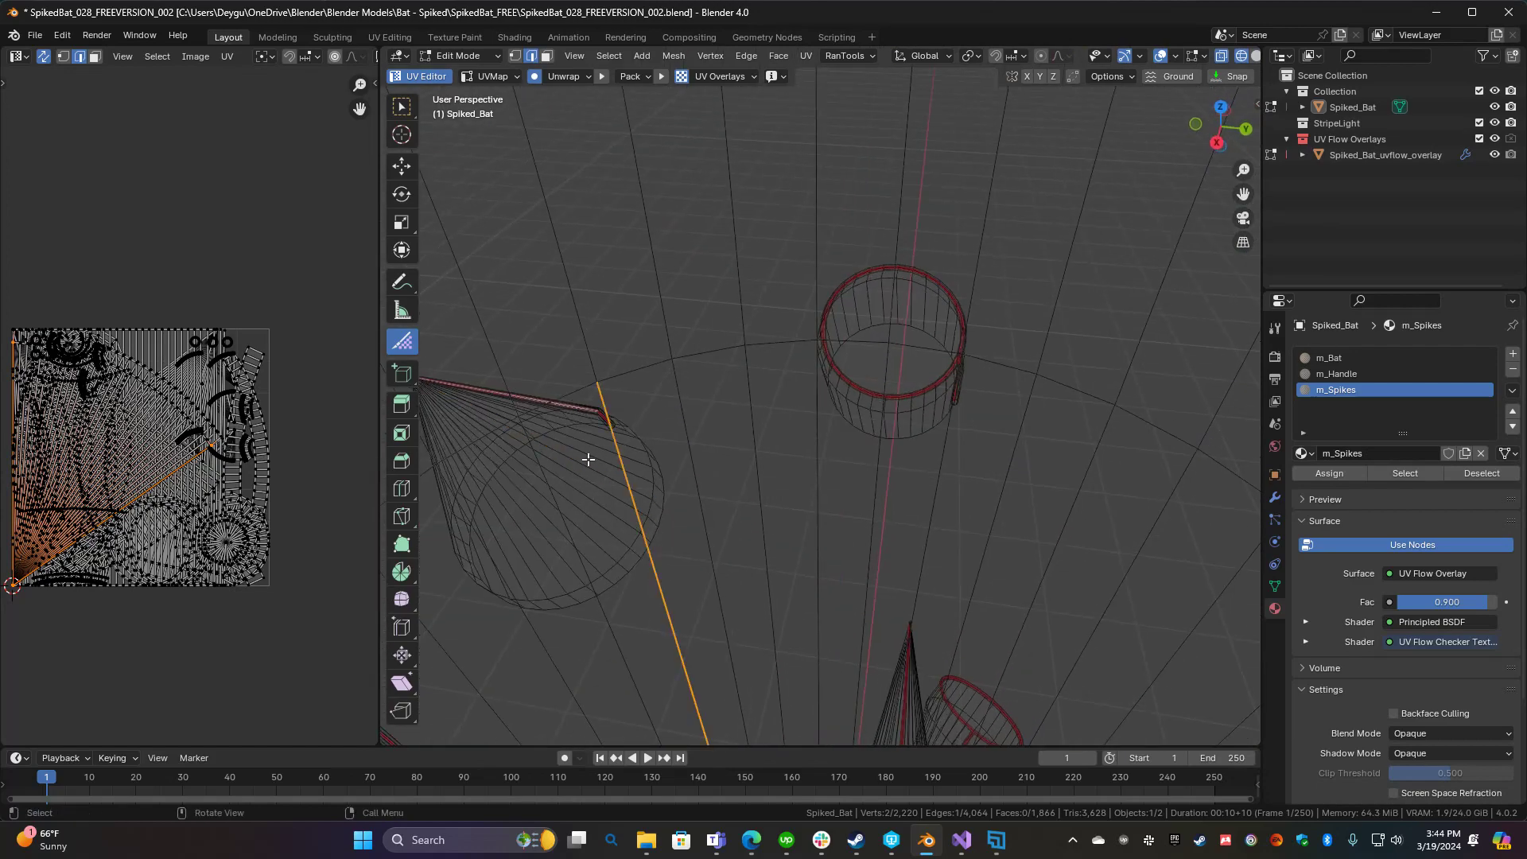
{"action": "double_click", "coordinate": [533, 416]}
{"action": "mouse_move", "coordinate": [775, 382]}
{"action": "middle_mouse_down"}
{"action": "mouse_move", "coordinate": [960, 341]}
{"action": "mouse_move", "coordinate": [911, 348]}
{"action": "mouse_move", "coordinate": [898, 409]}
{"action": "middle_mouse_up"}
{"action": "key", "text": "shift+z"}
{"action": "scroll", "coordinate": [962, 340], "scroll_direction": "down", "scroll_amount": 8}
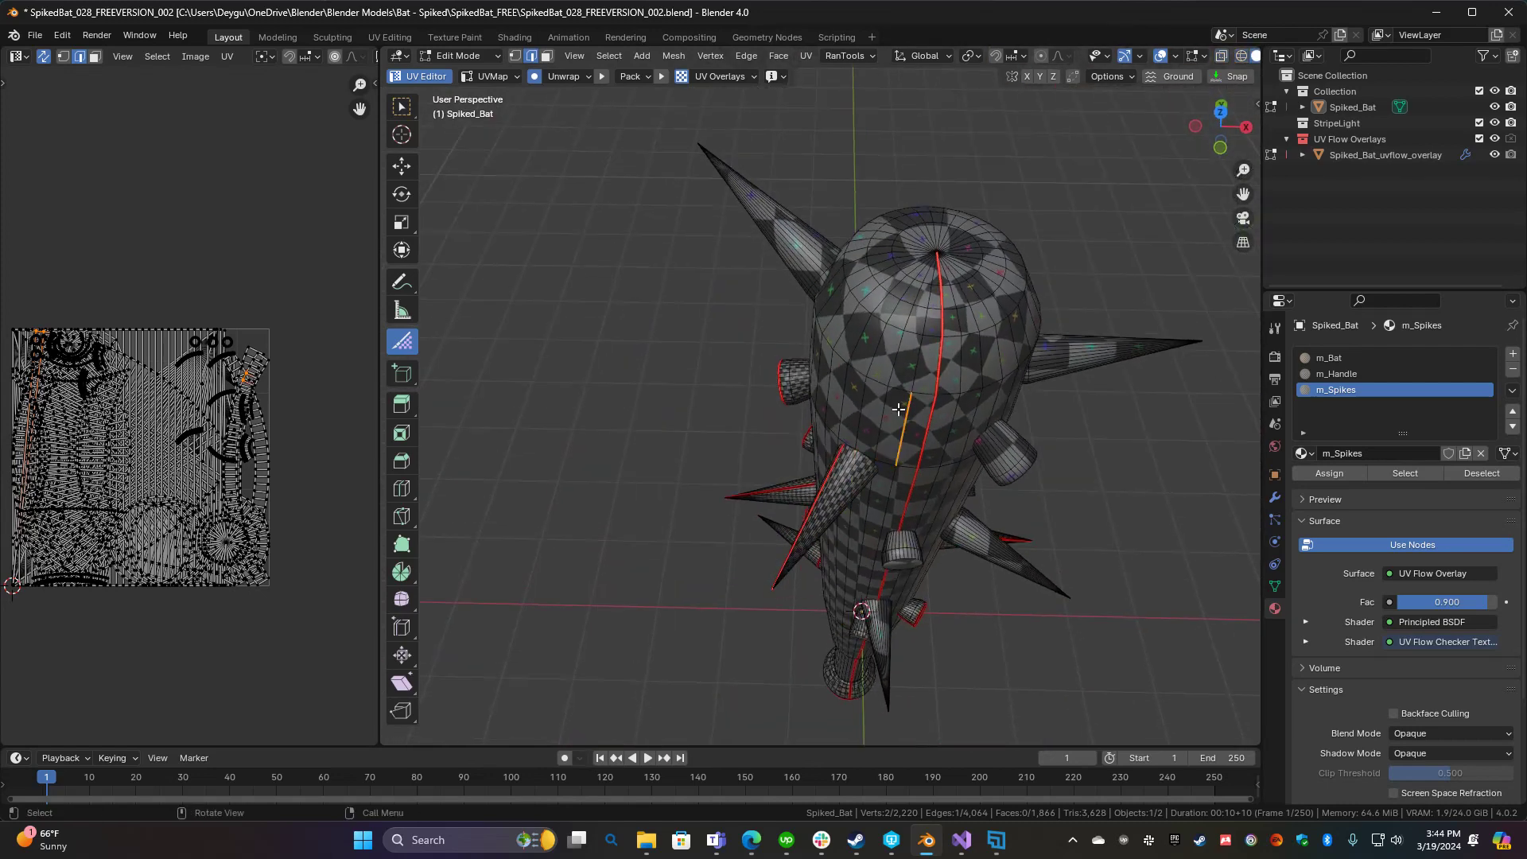
Cut a circular seam around the crown of the bat's rounded top
{"action": "left_click", "coordinate": [964, 275], "text": "alt"}
{"action": "key", "text": "ctrl+z"}
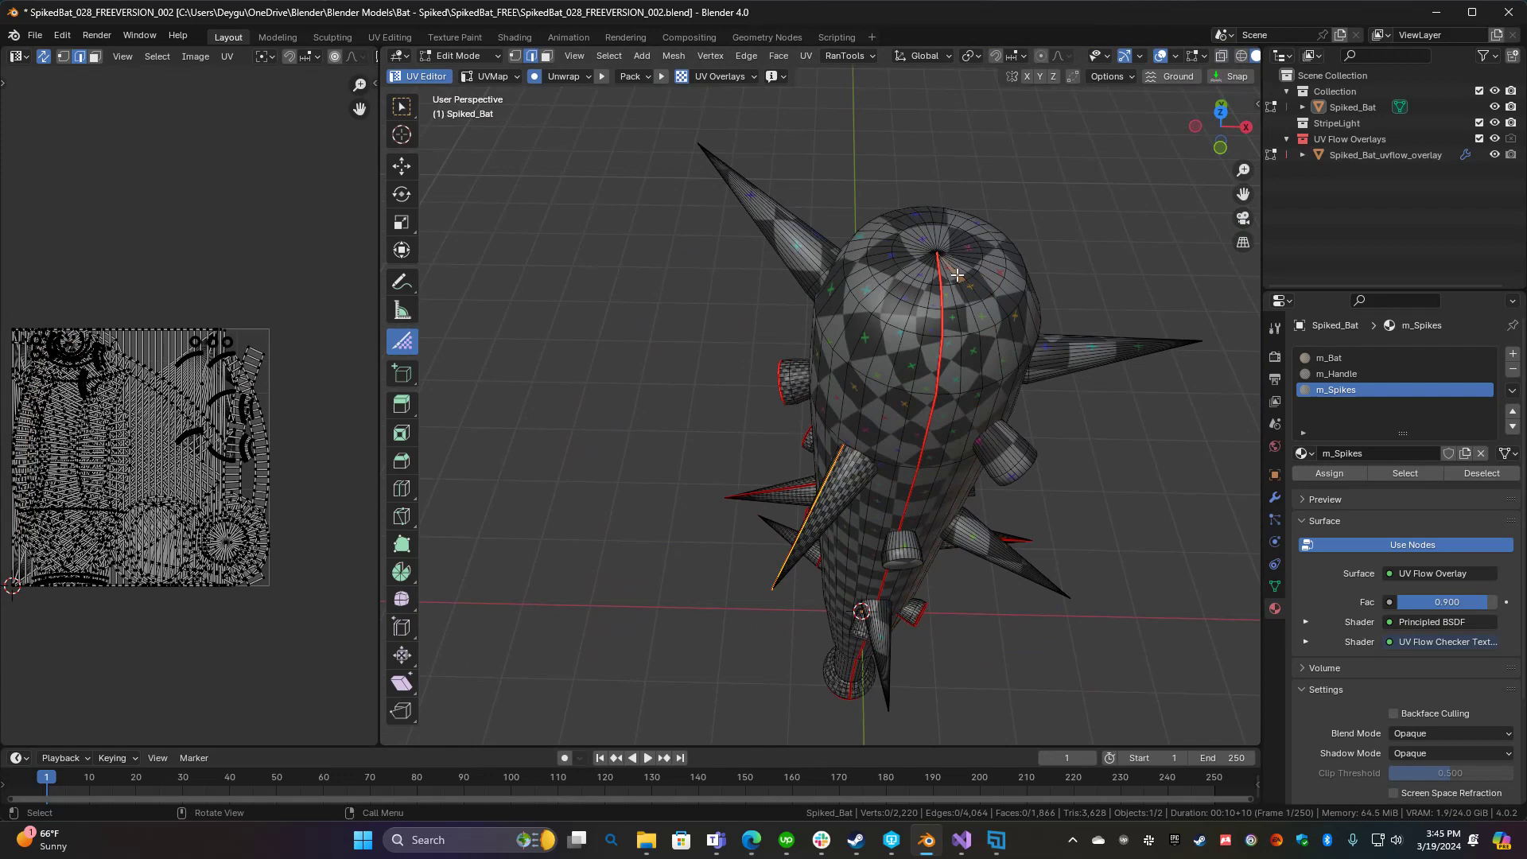
{"action": "left_click", "coordinate": [962, 281], "text": "alt"}
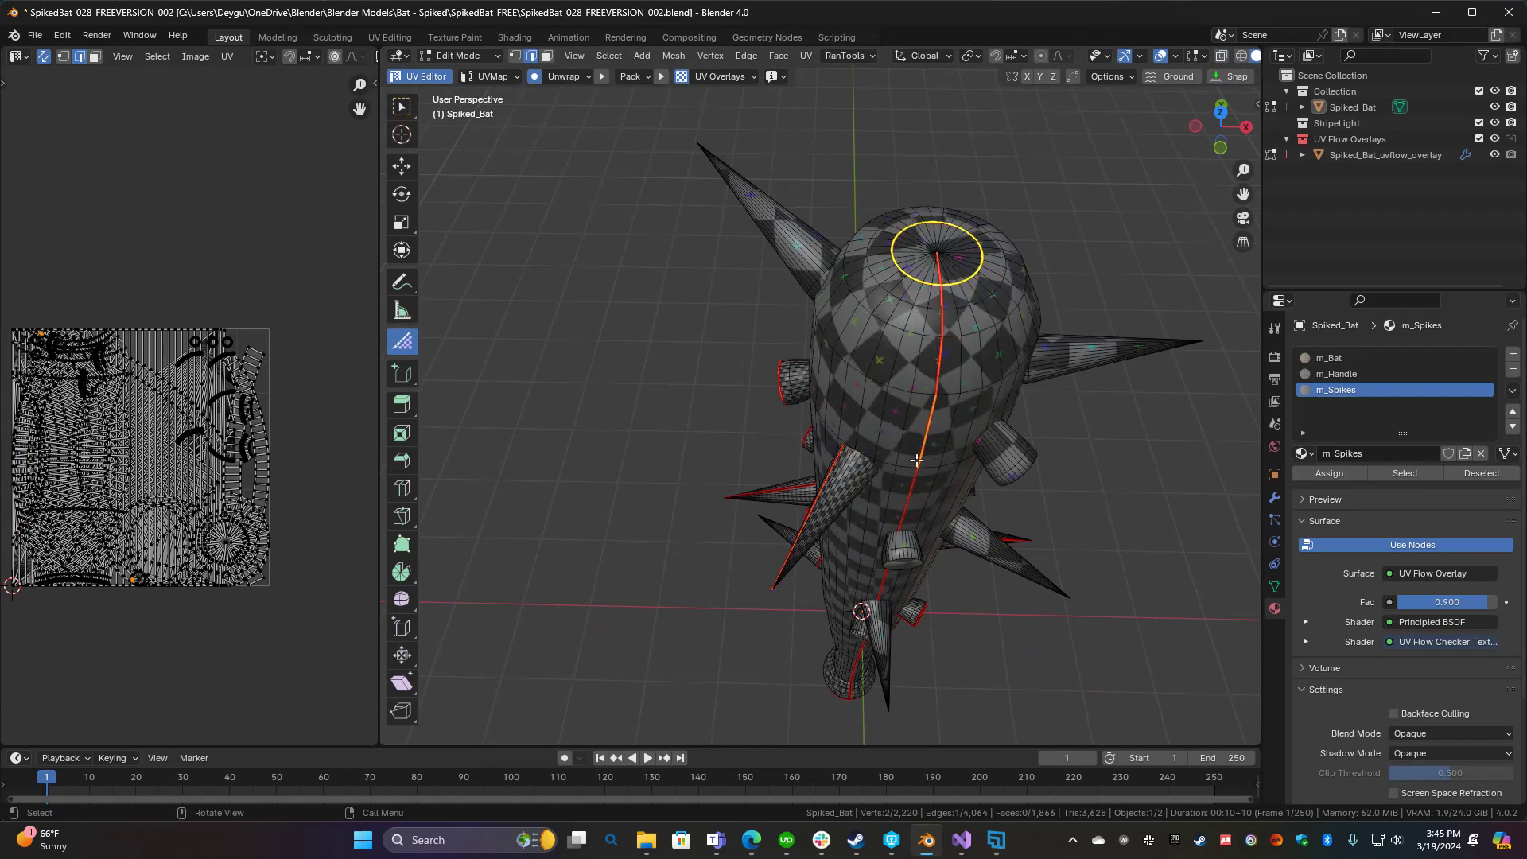
Cut the uppermost long conical spike on the bat's dome along its length
{"action": "scroll", "coordinate": [885, 504], "scroll_direction": "down", "scroll_amount": 2}
{"action": "middle_click_drag", "start_coordinate": [624, 409], "coordinate": [759, 334]}
{"action": "scroll", "coordinate": [762, 302], "scroll_direction": "up", "scroll_amount": 4}
{"action": "middle_click_drag", "start_coordinate": [762, 281], "coordinate": [803, 364], "text": "shift"}
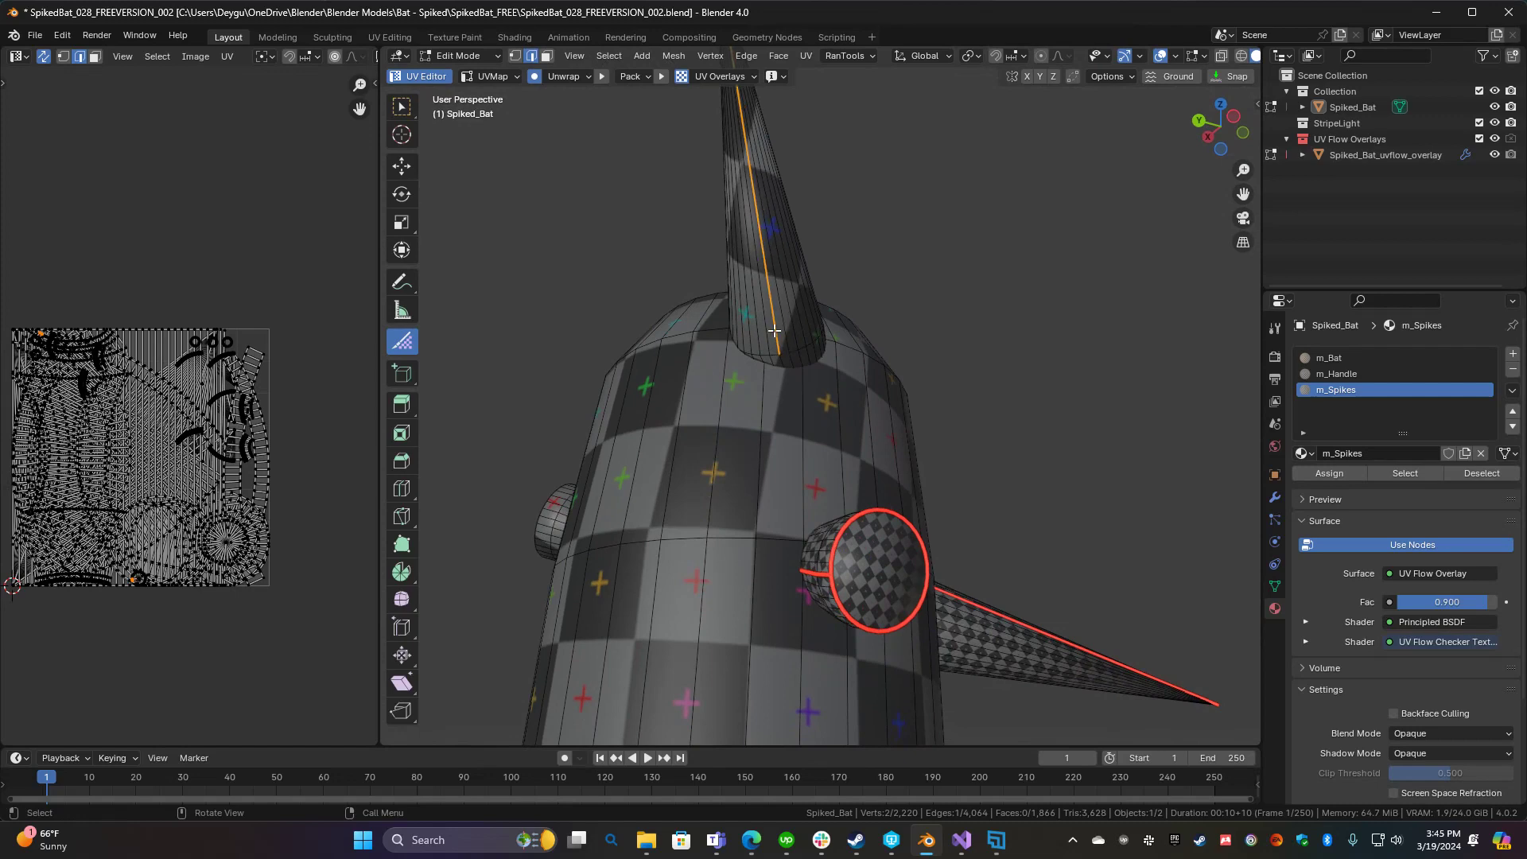
{"action": "left_click", "coordinate": [773, 331]}
{"action": "scroll", "coordinate": [809, 486], "scroll_direction": "down", "scroll_amount": 1}
Cut the short stub near the dome around its end cap and the neighbouring conical spike around its base and along its length
{"action": "middle_click_drag", "start_coordinate": [809, 489], "coordinate": [958, 517]}
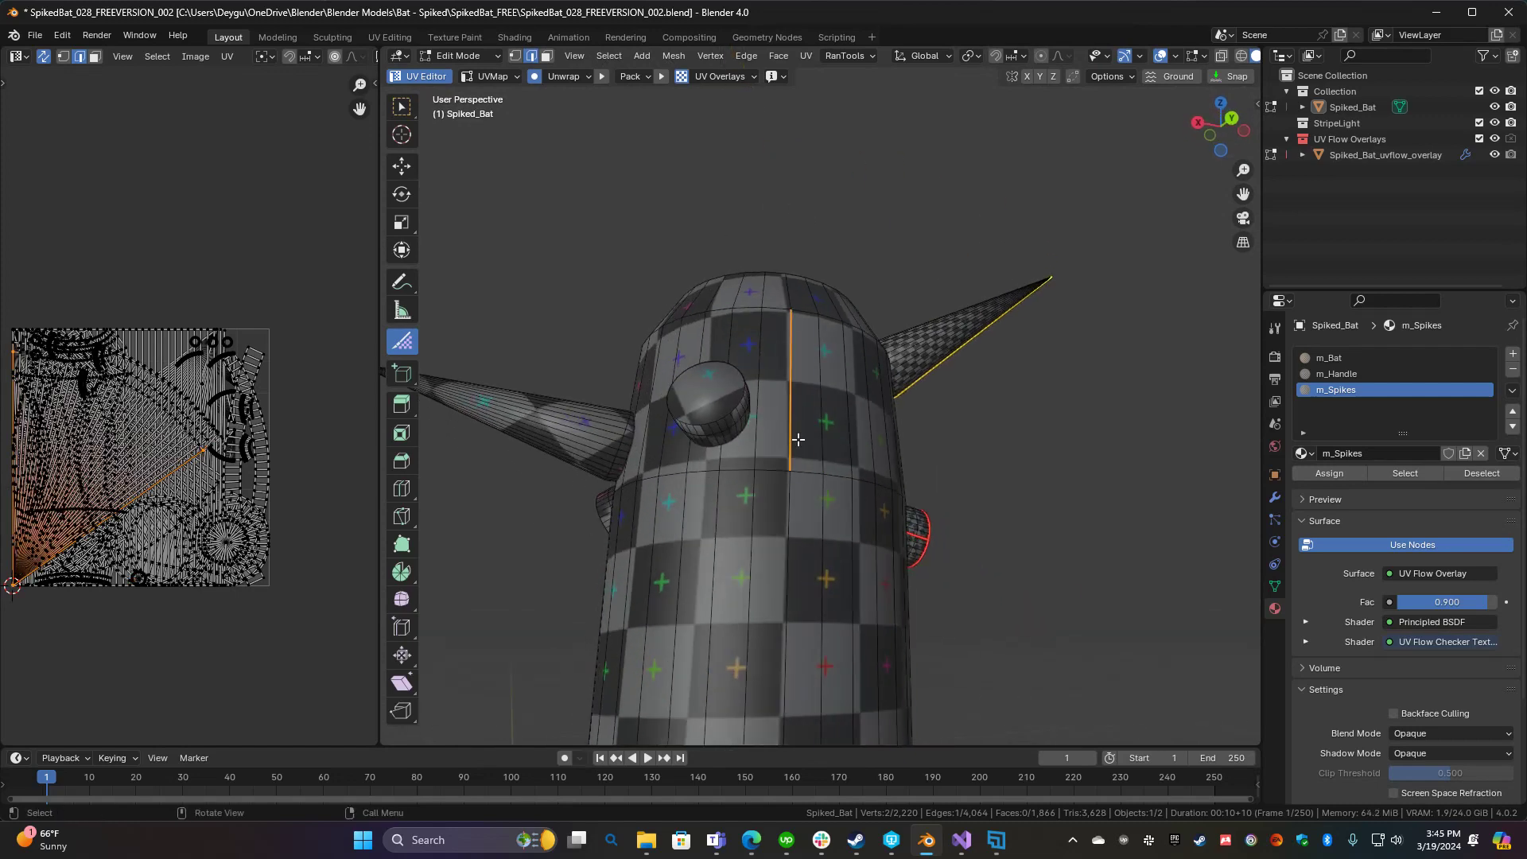
{"action": "left_click", "coordinate": [736, 404], "text": "alt"}
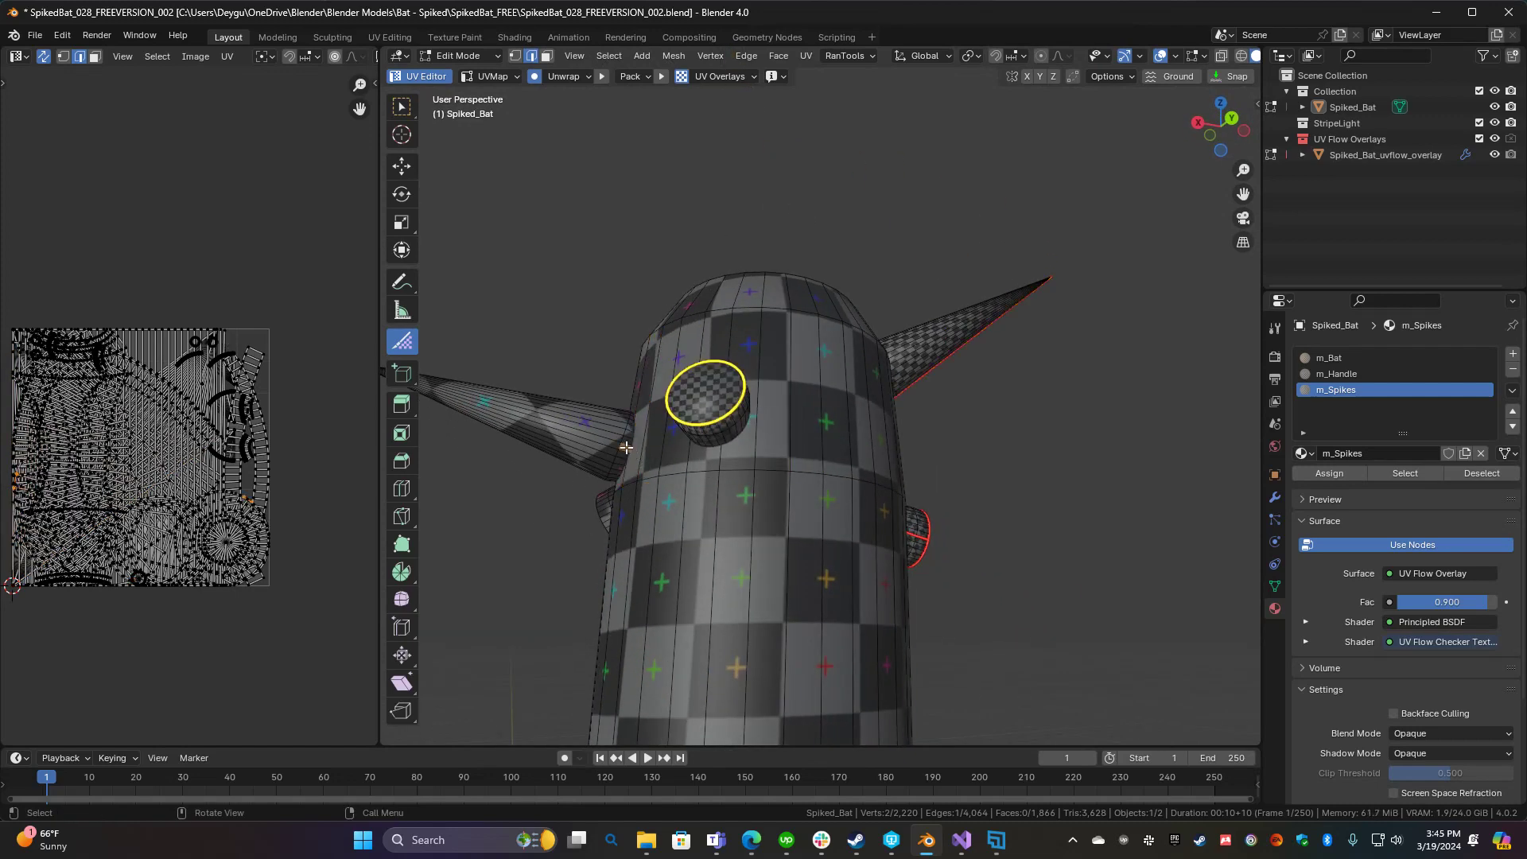
{"action": "left_click", "coordinate": [622, 447], "text": "alt"}
{"action": "middle_click_drag", "start_coordinate": [709, 429], "coordinate": [769, 506]}
{"action": "left_click", "coordinate": [816, 321]}
{"action": "left_click", "coordinate": [816, 320]}
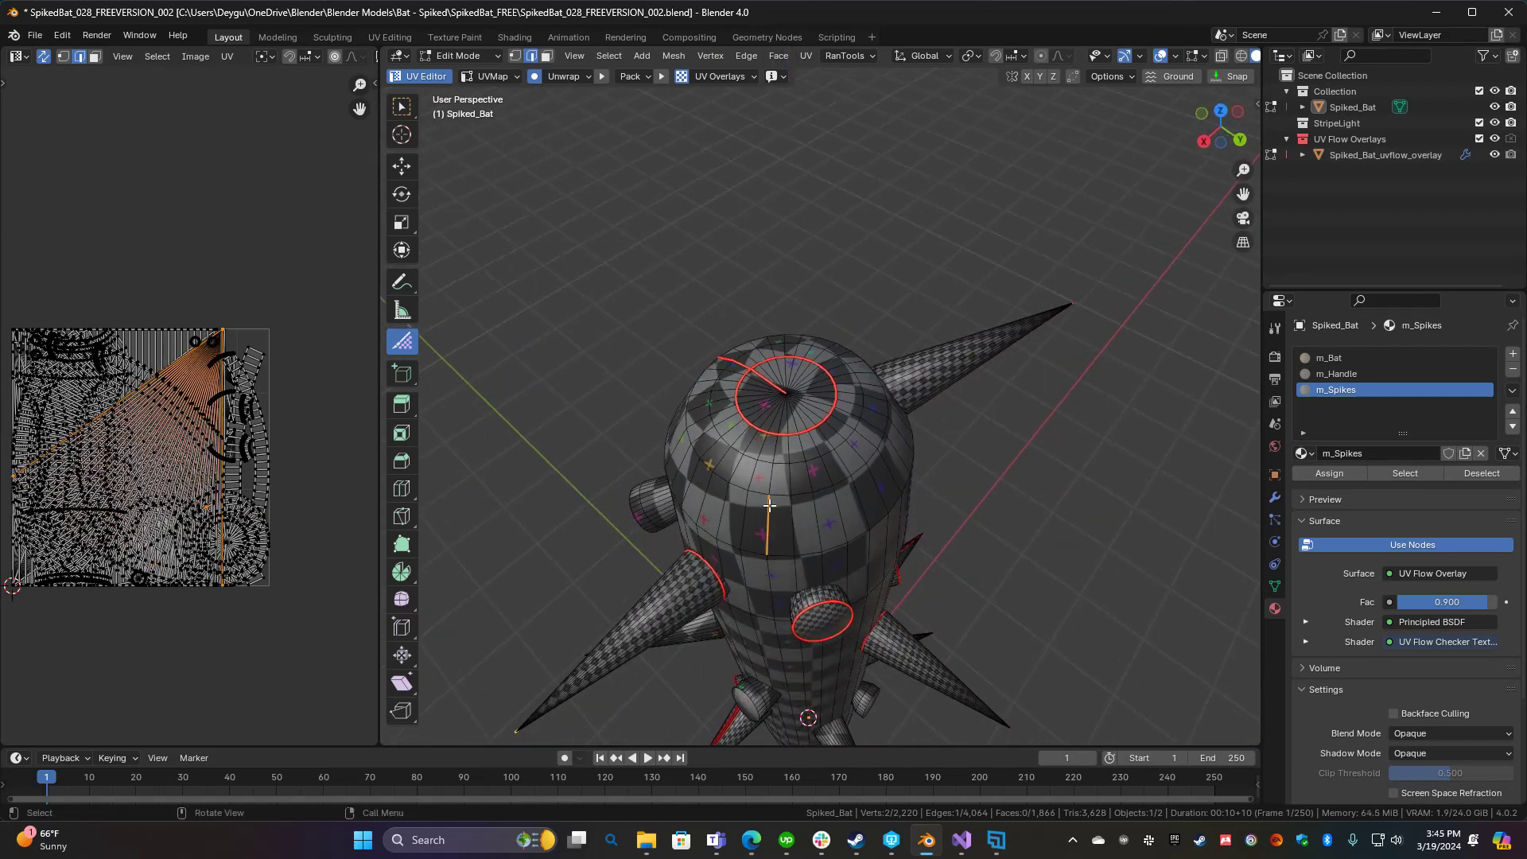
Turn the UV overlays off and back on
{"action": "left_click", "coordinate": [747, 78]}
{"action": "left_click", "coordinate": [719, 110]}
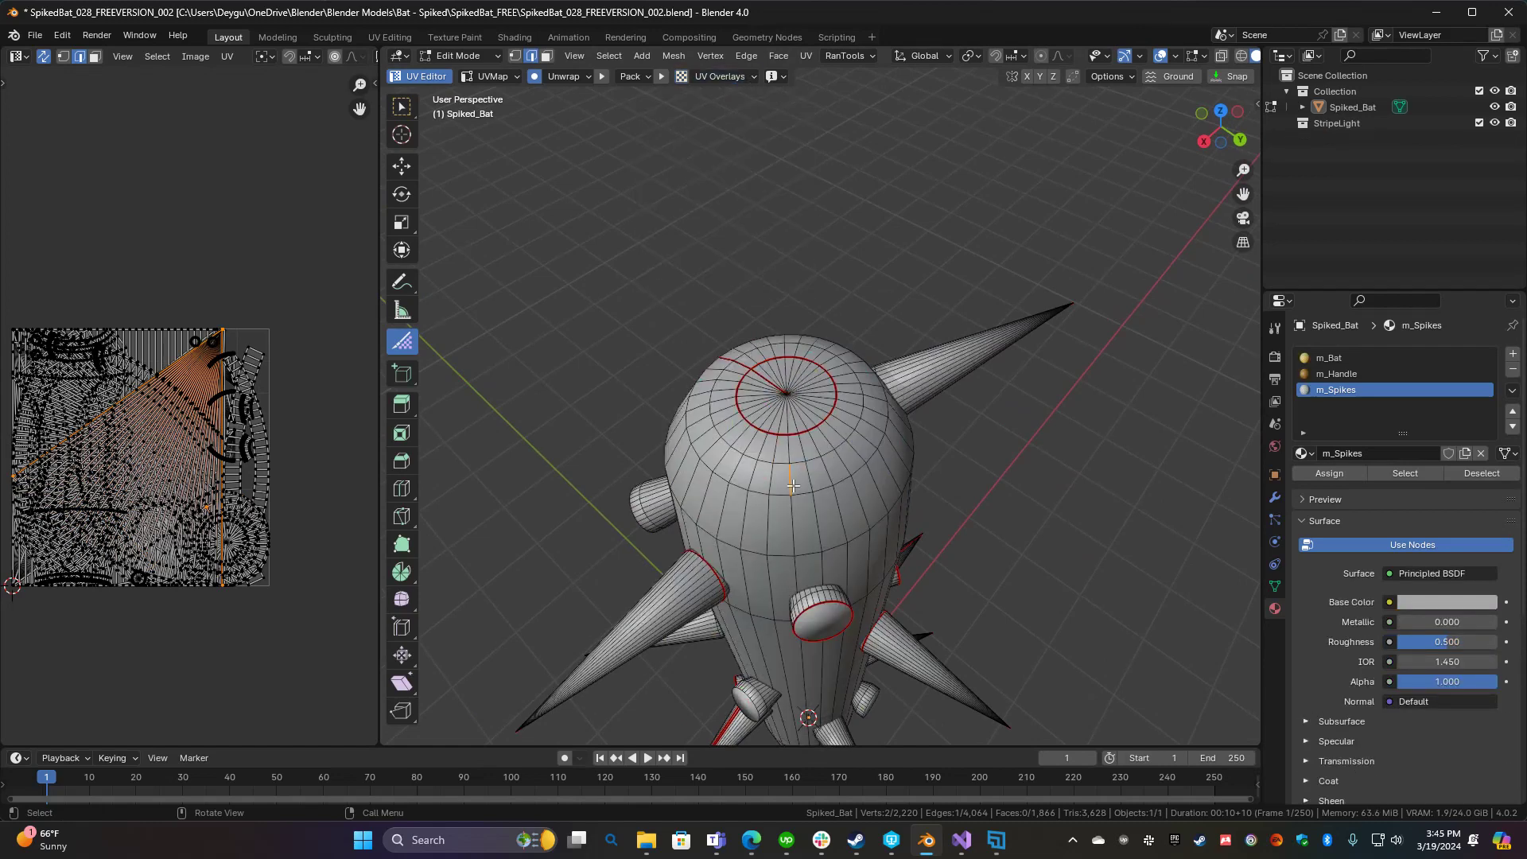
{"action": "left_click", "coordinate": [722, 78]}
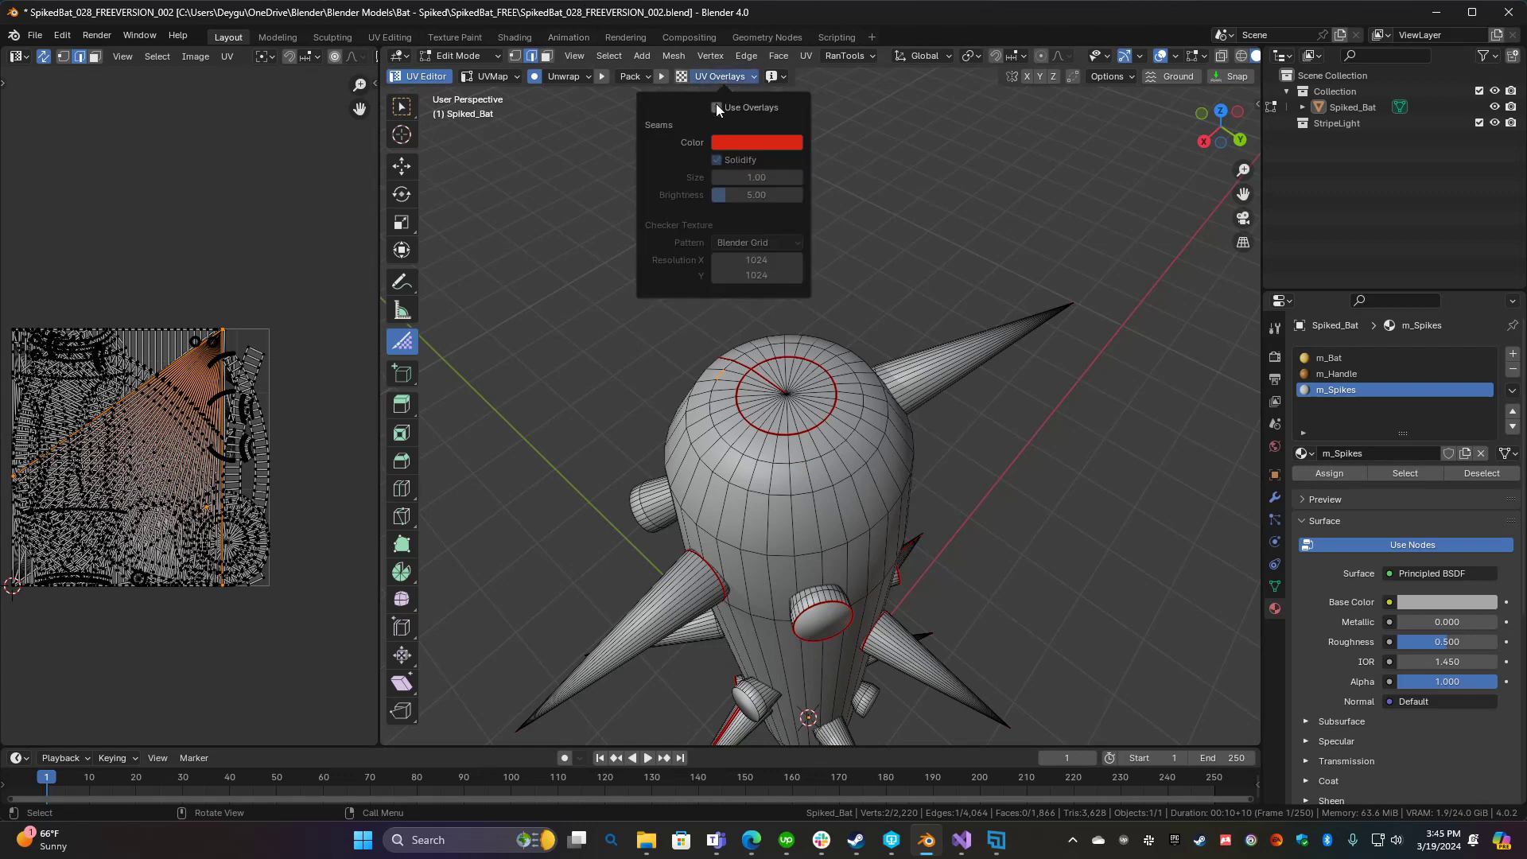
{"action": "left_click", "coordinate": [717, 106]}
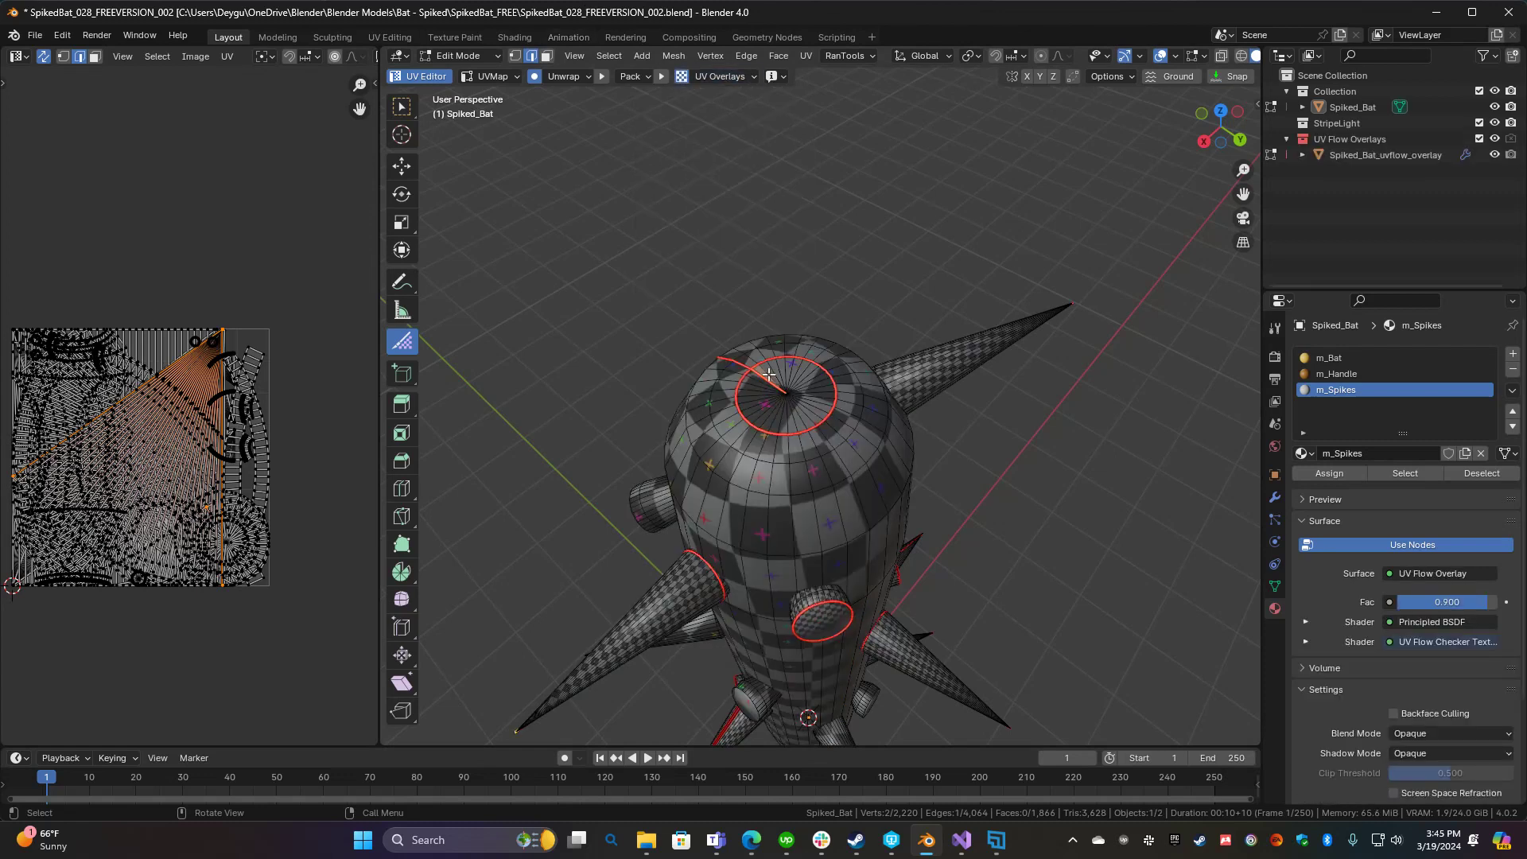
Set the seam overlay size to 5
{"action": "left_click", "coordinate": [731, 76]}
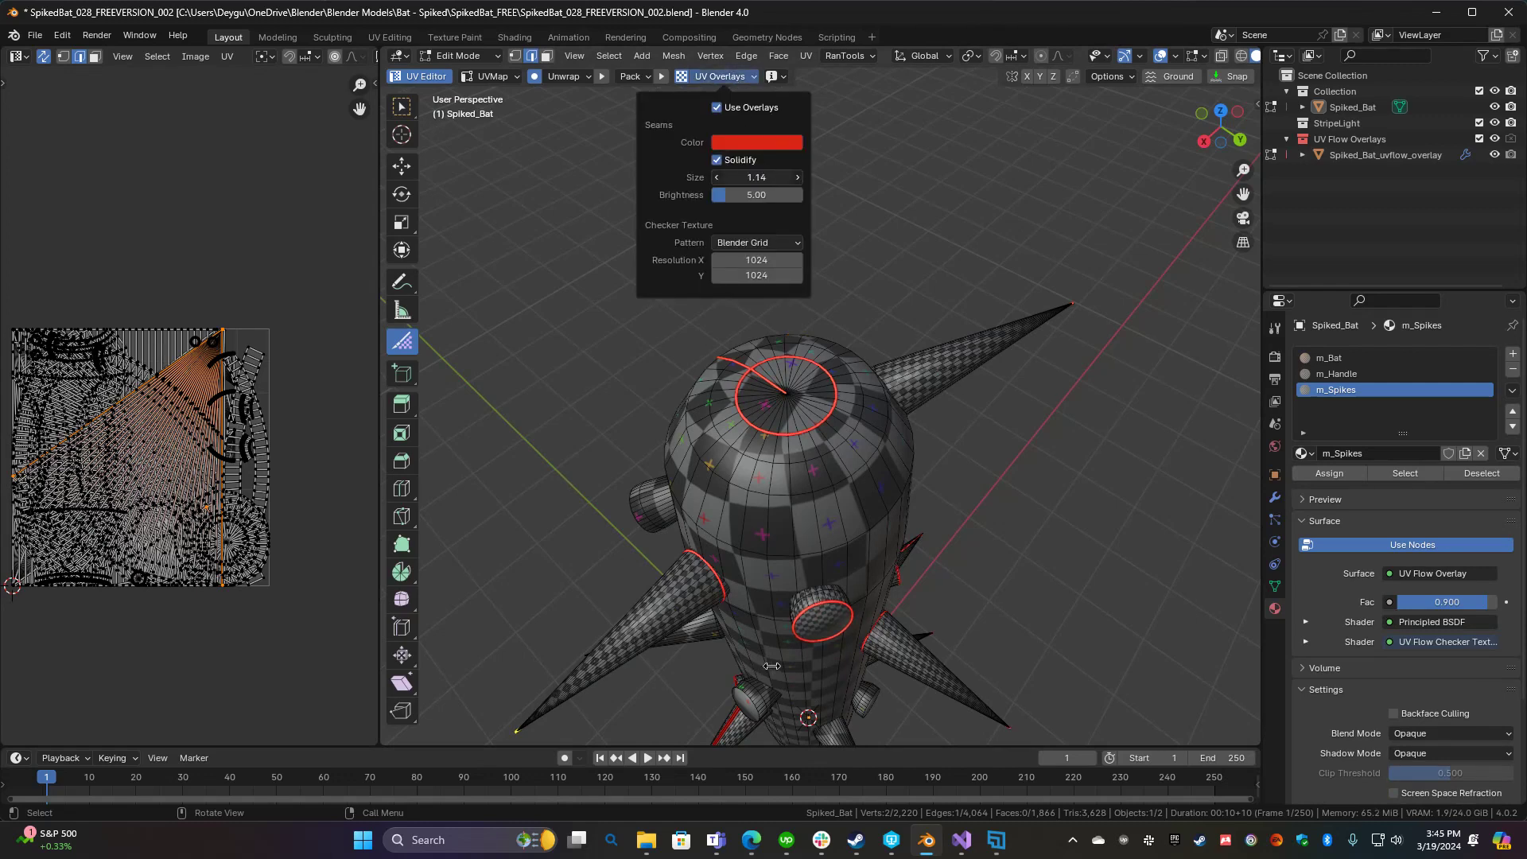
{"action": "left_click_drag", "start_coordinate": [847, 186], "coordinate": [1199, 187]}
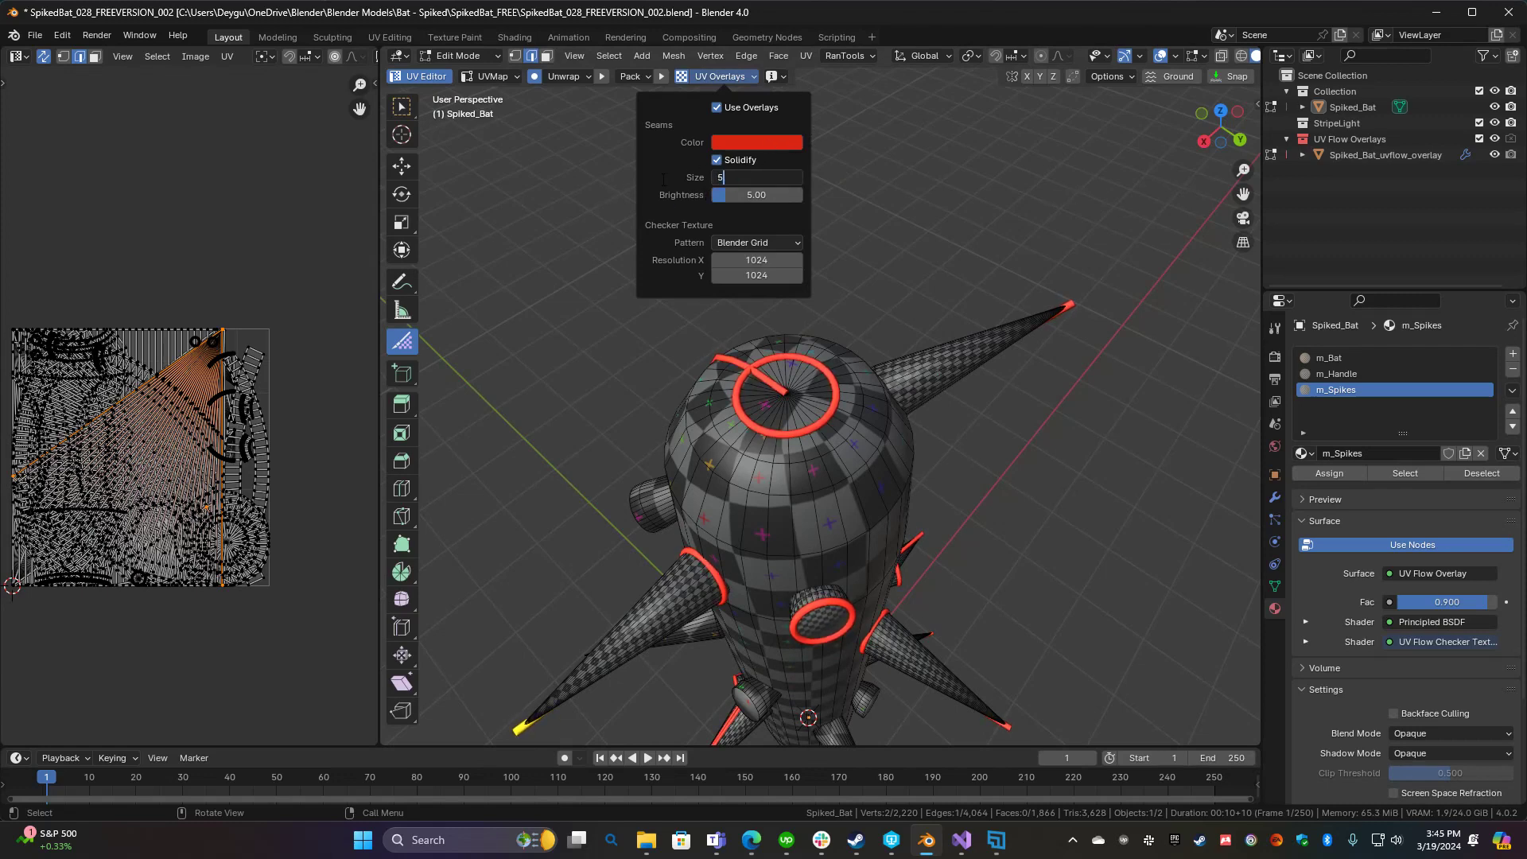
{"action": "key", "text": "Return"}
{"action": "middle_click_drag", "start_coordinate": [907, 406], "coordinate": [803, 354]}
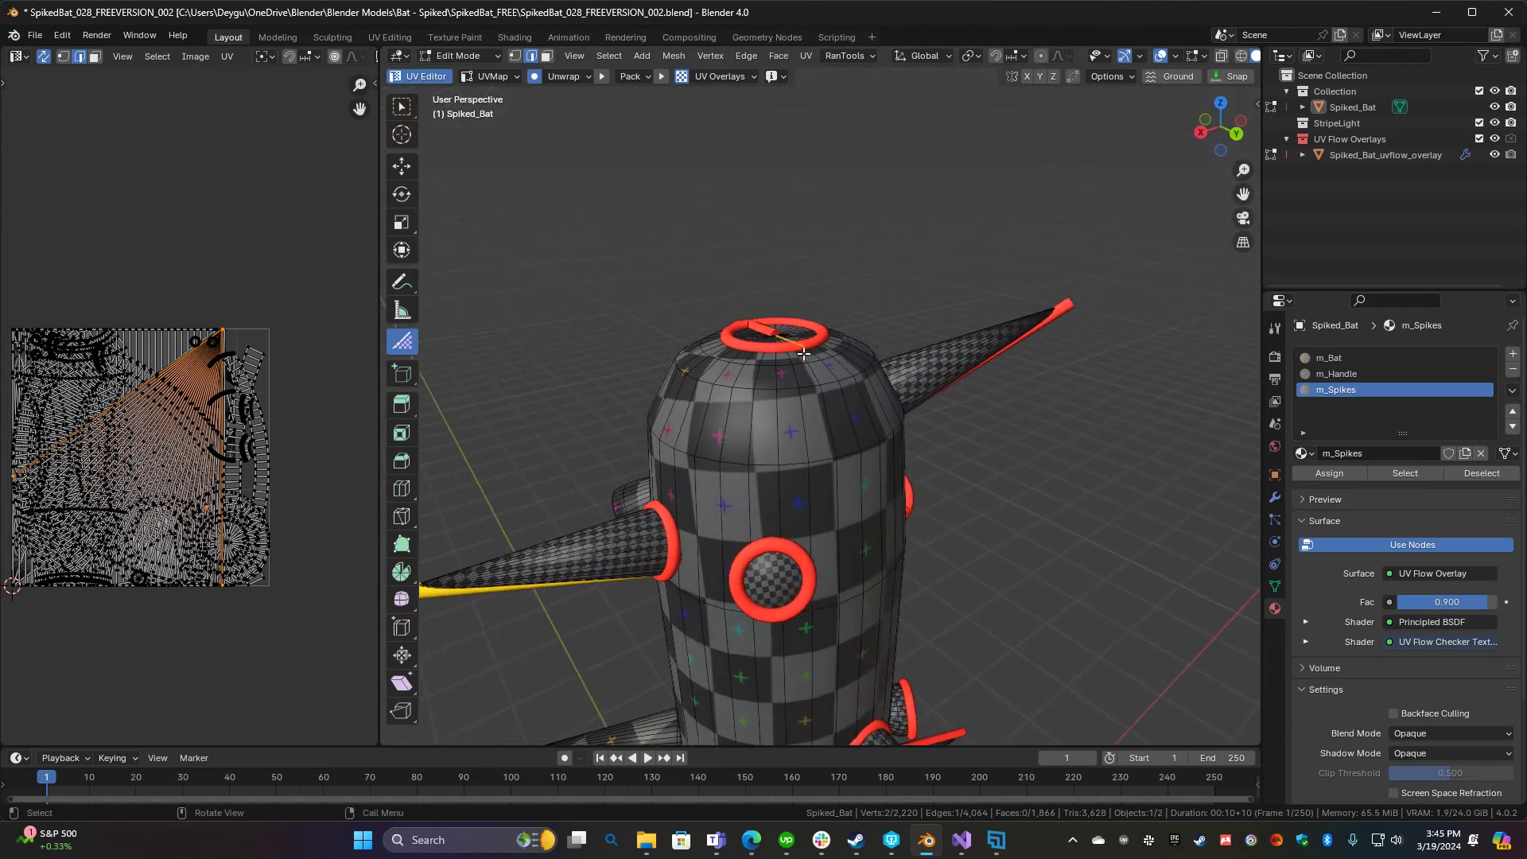
Try the None, Simple Light and Simple Dark checker patterns, and return to Blender Grid
{"action": "left_click", "coordinate": [730, 77]}
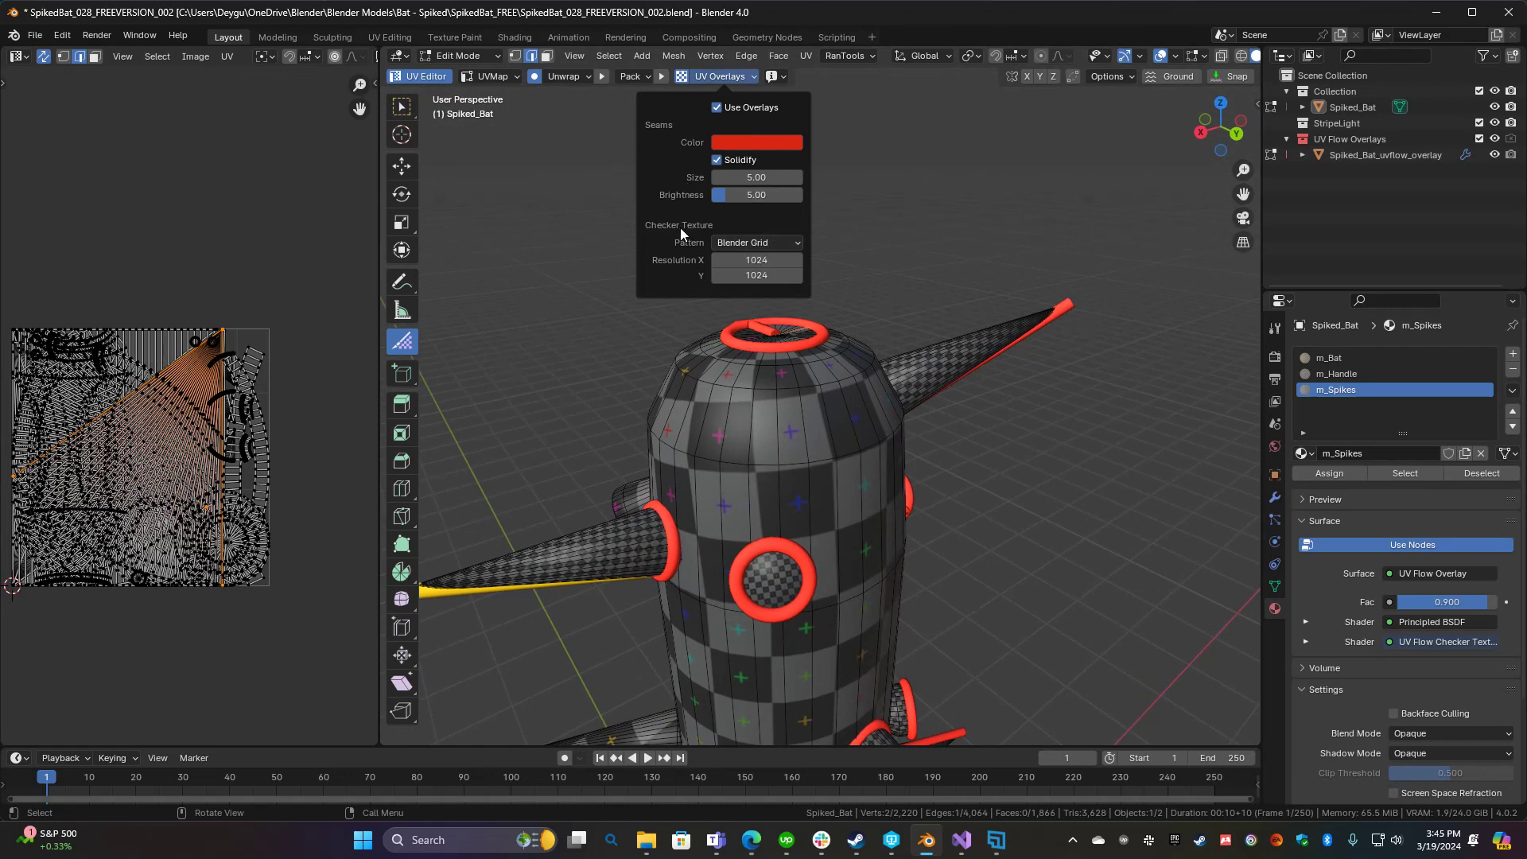
{"action": "left_click", "coordinate": [741, 241]}
{"action": "left_click", "coordinate": [758, 262]}
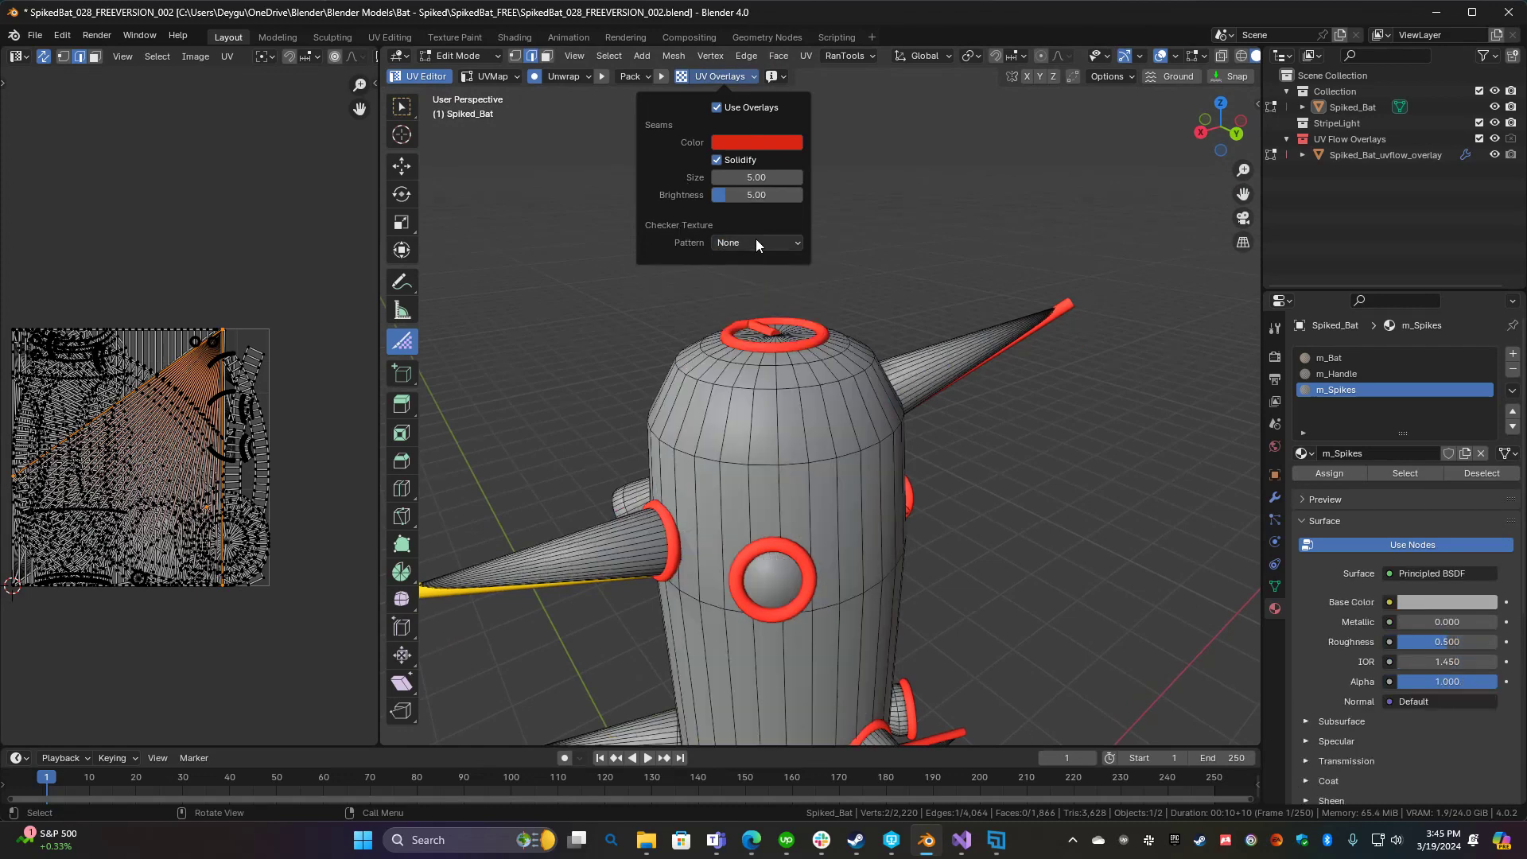
{"action": "left_click", "coordinate": [756, 240]}
{"action": "left_click", "coordinate": [754, 276]}
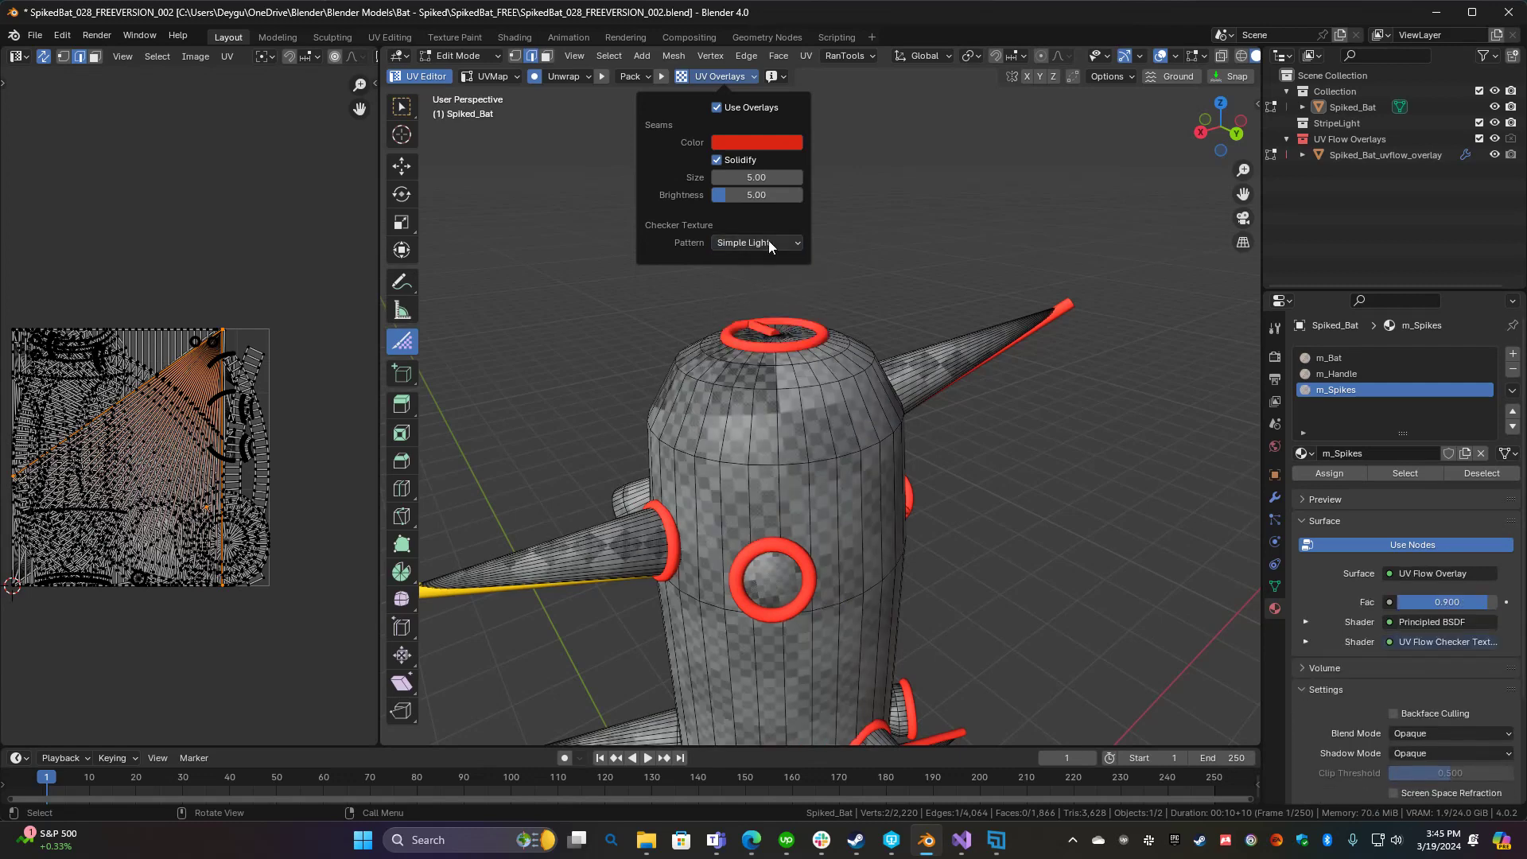
{"action": "left_click", "coordinate": [763, 241]}
{"action": "left_click", "coordinate": [761, 295]}
{"action": "left_click", "coordinate": [760, 243]}
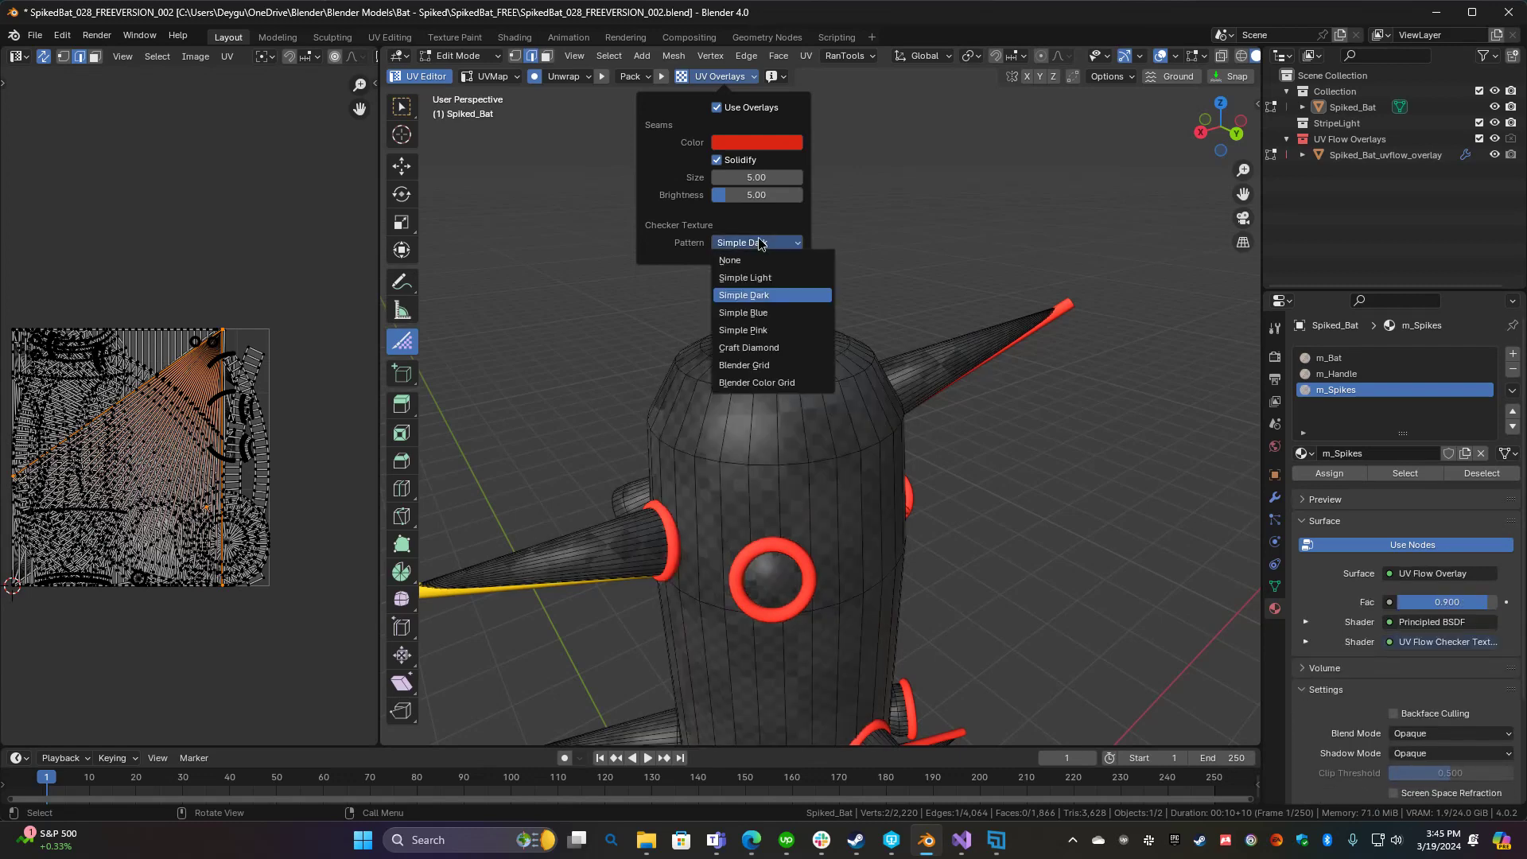
{"action": "left_click", "coordinate": [758, 367]}
{"action": "scroll", "coordinate": [809, 469], "scroll_direction": "down", "scroll_amount": 5}
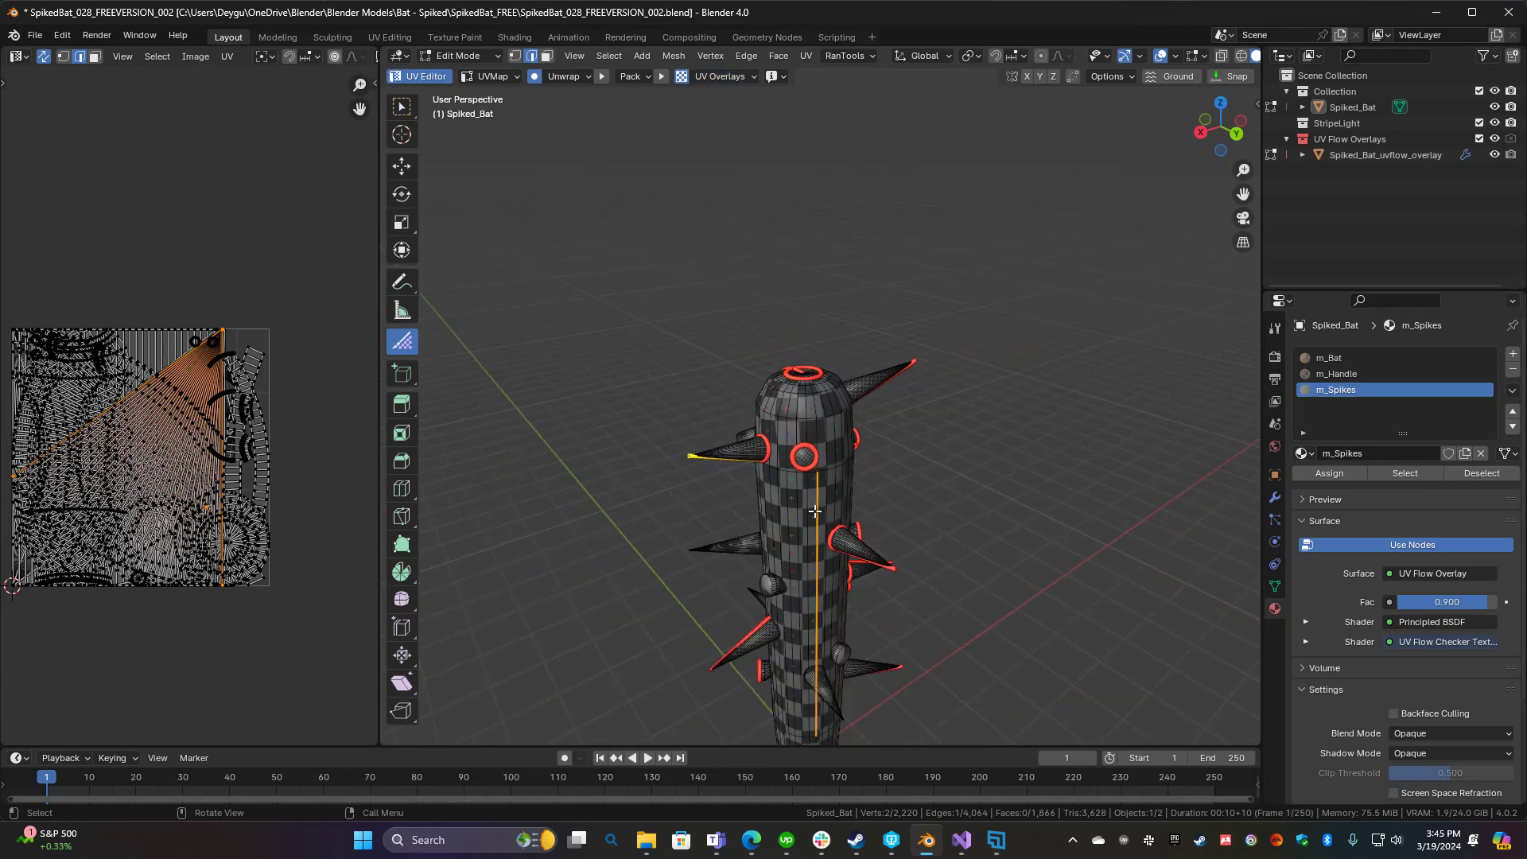
Cut the upper conical spike between the two short stubs around its base and along its length, and clear the selection
{"action": "middle_click_drag", "start_coordinate": [835, 636], "coordinate": [807, 202]}
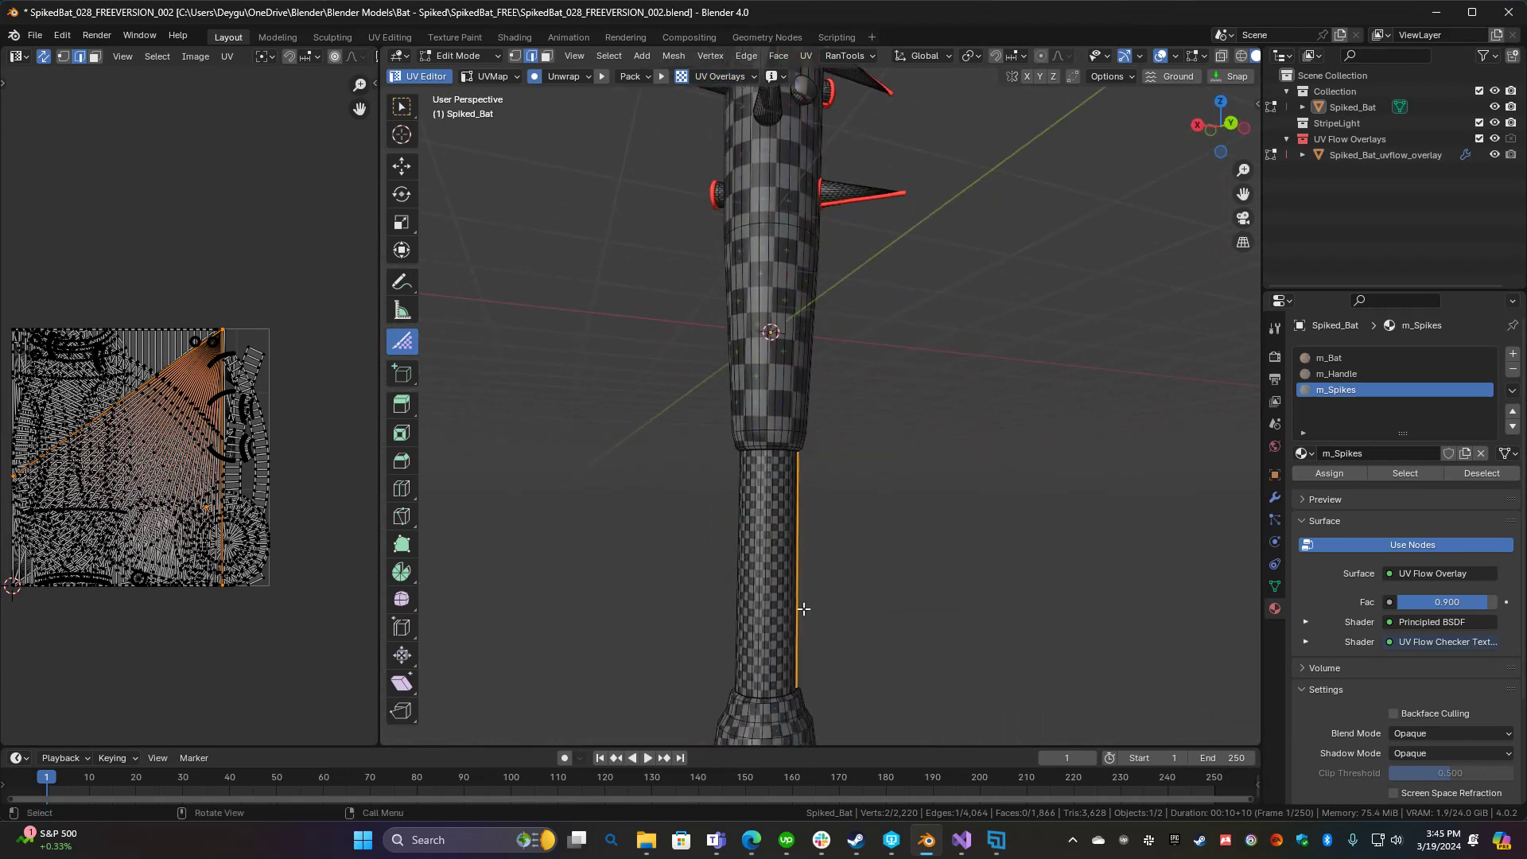
{"action": "middle_click_drag", "start_coordinate": [815, 566], "coordinate": [974, 495], "text": "shift"}
{"action": "middle_click_drag", "start_coordinate": [946, 334], "coordinate": [843, 636], "text": "shift"}
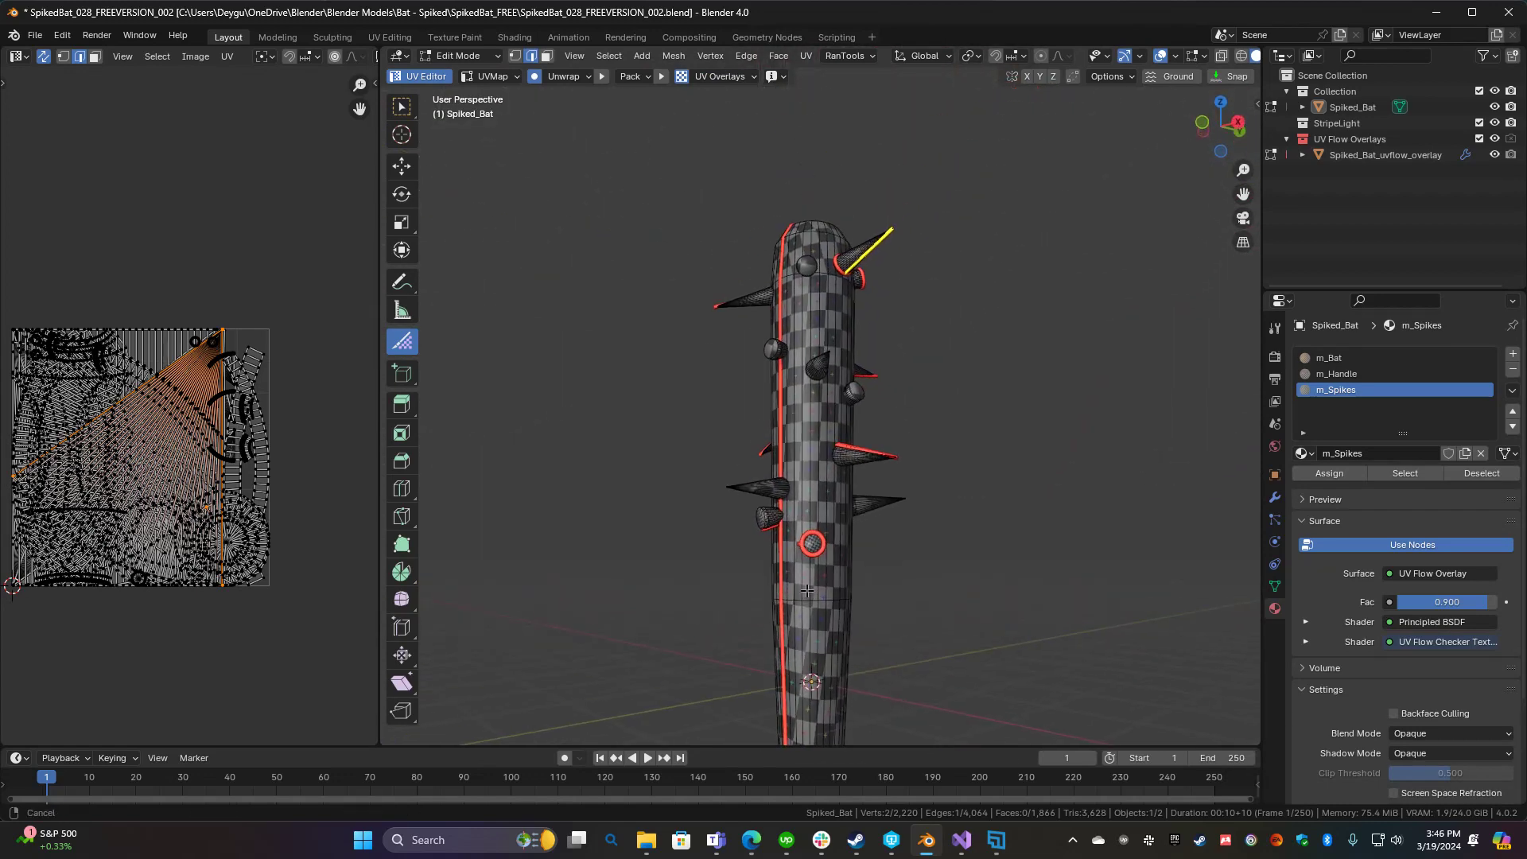
{"action": "scroll", "coordinate": [833, 454], "scroll_direction": "up", "scroll_amount": 3}
{"action": "scroll", "coordinate": [832, 452], "scroll_direction": "up", "scroll_amount": 5}
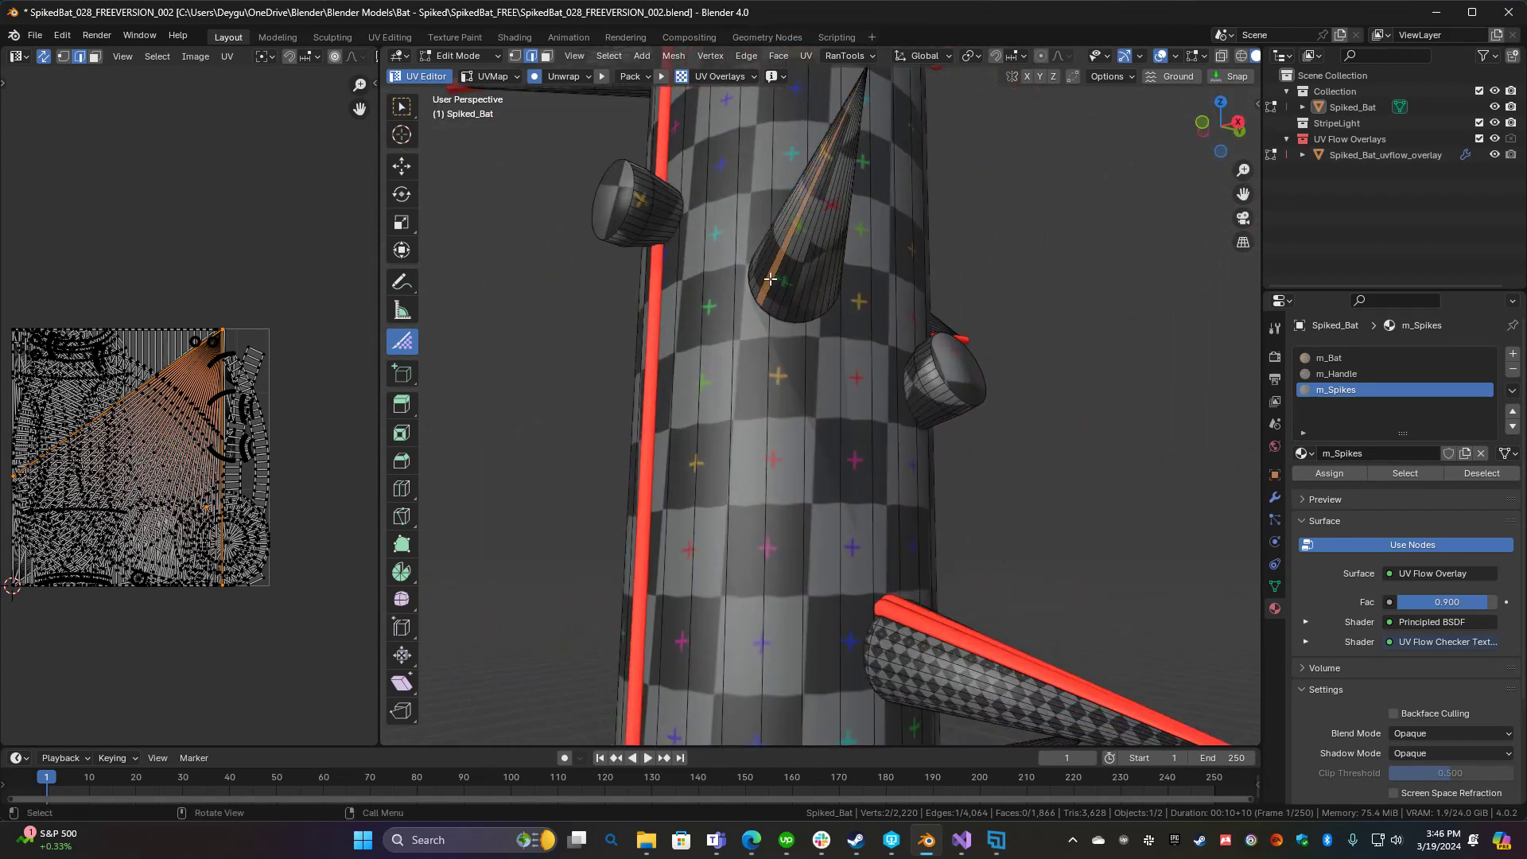
{"action": "middle_click_drag", "start_coordinate": [783, 256], "coordinate": [892, 281]}
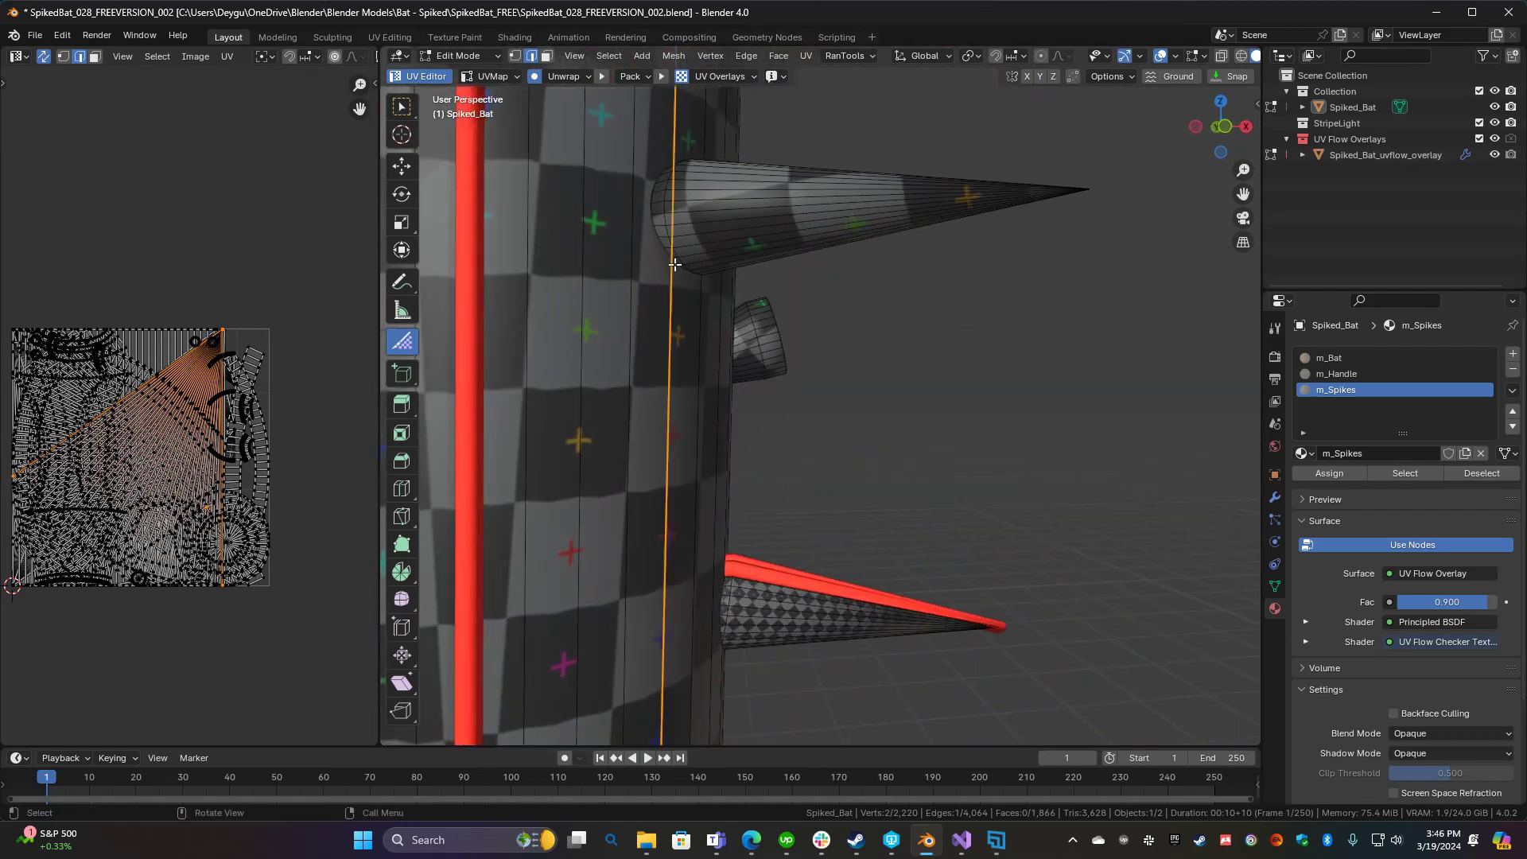
{"action": "double_click", "coordinate": [666, 219]}
{"action": "middle_click_drag", "start_coordinate": [768, 295], "coordinate": [620, 194]}
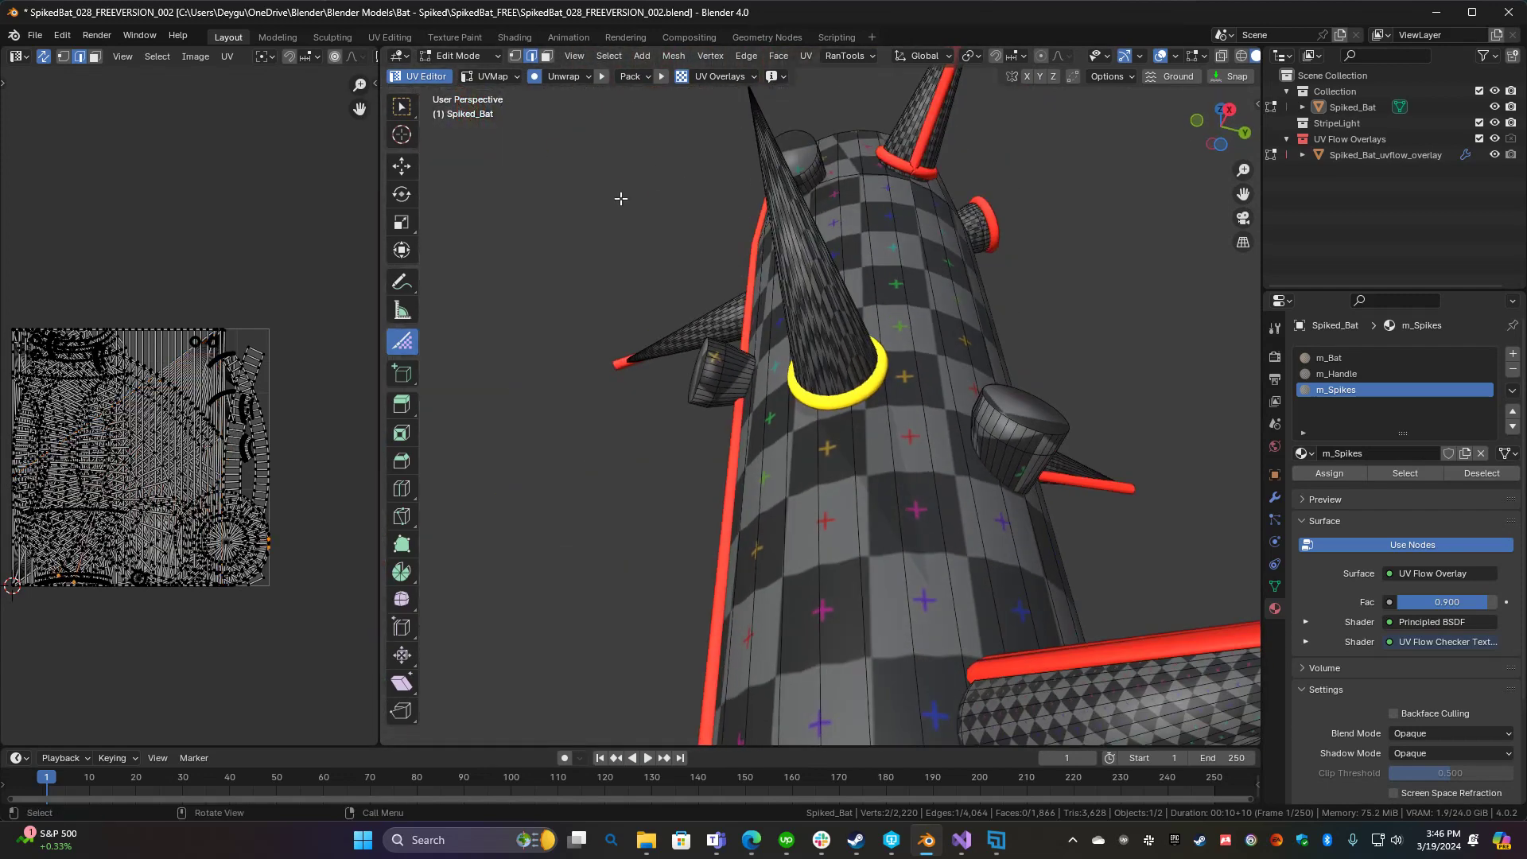
{"action": "left_click", "coordinate": [824, 366], "text": "alt"}
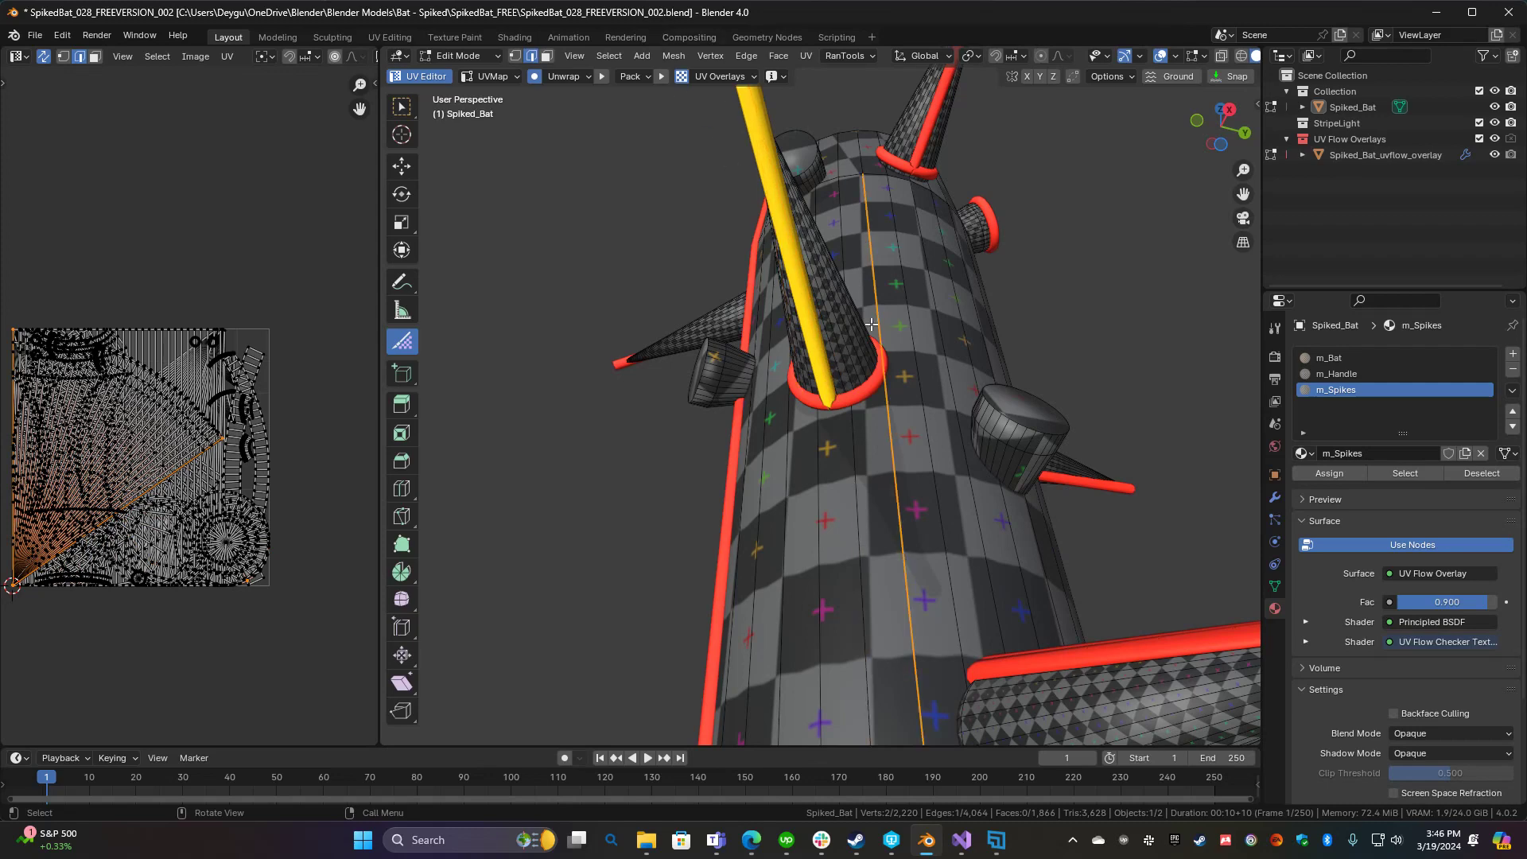
{"action": "middle_click_drag", "start_coordinate": [847, 362], "coordinate": [857, 491]}
{"action": "key", "text": "alt+a"}
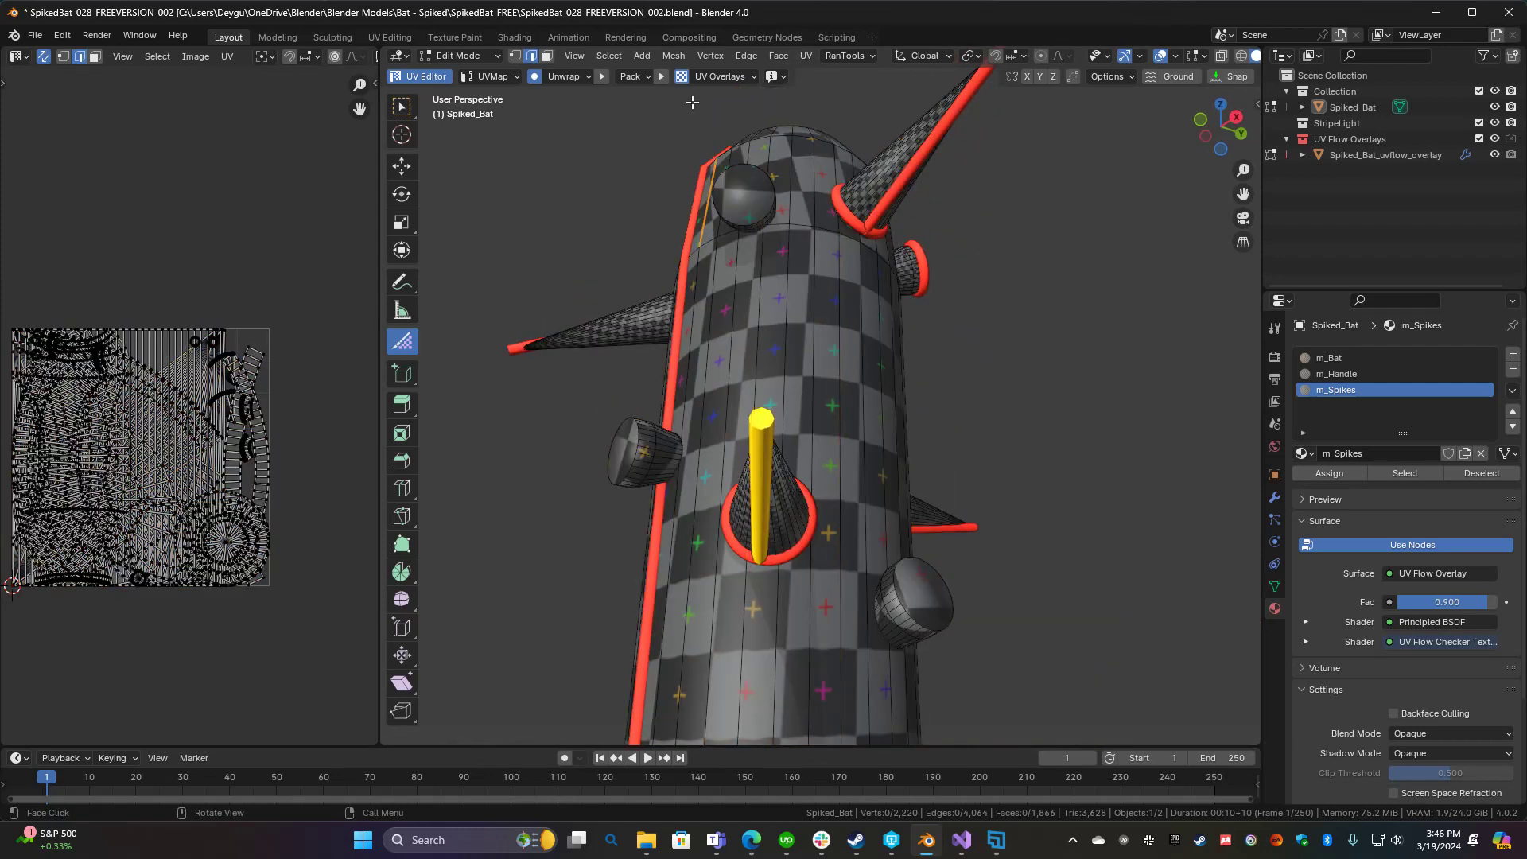
Change the seam overlay color to green
{"action": "left_click", "coordinate": [738, 80]}
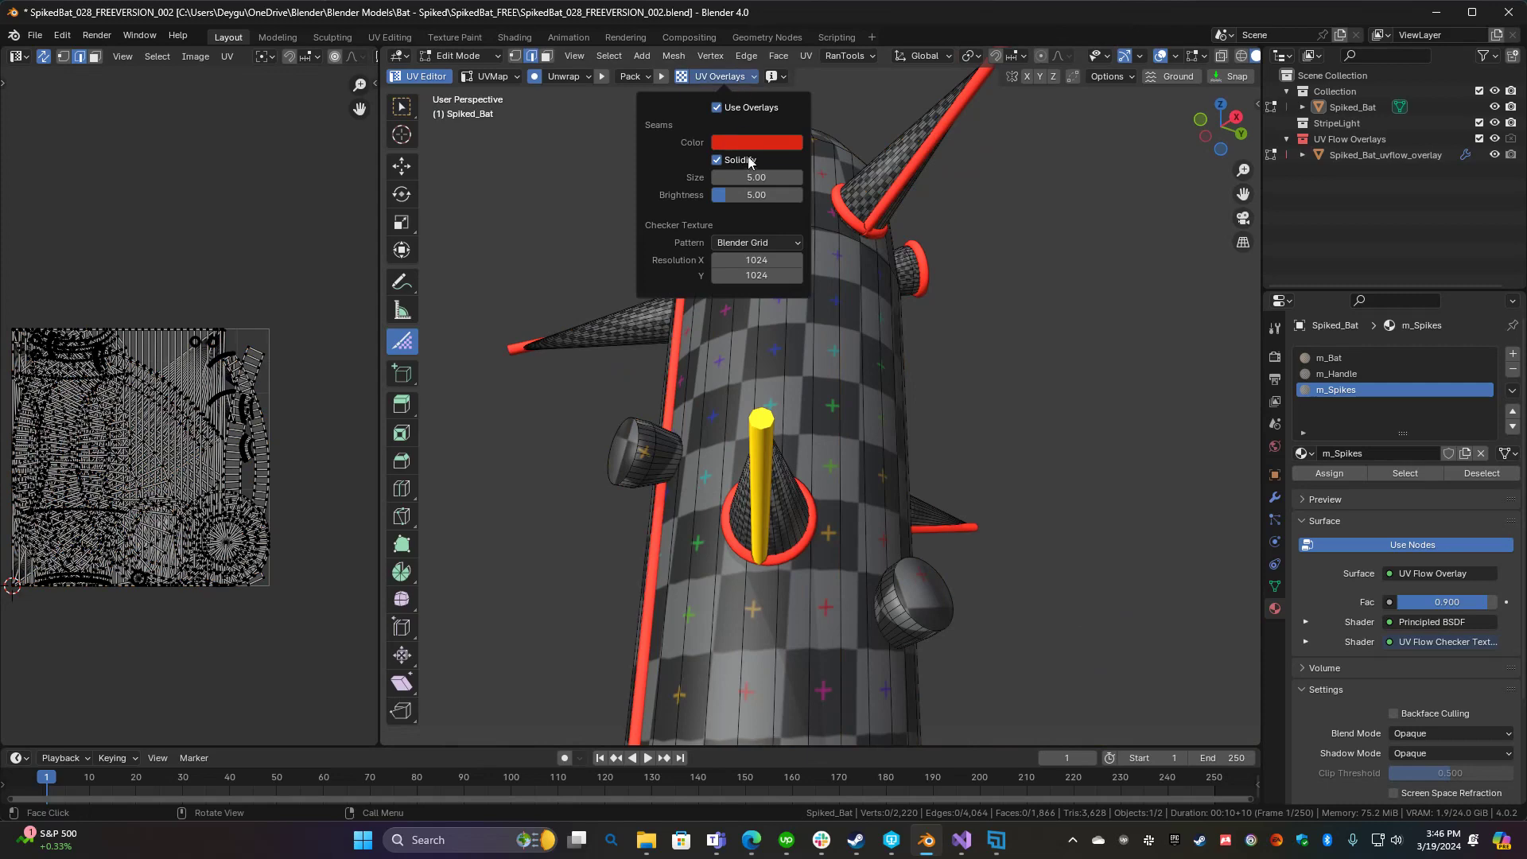
{"action": "left_click", "coordinate": [755, 141]}
{"action": "left_click_drag", "start_coordinate": [804, 209], "coordinate": [728, 206]}
{"action": "middle_click_drag", "start_coordinate": [852, 396], "coordinate": [788, 484]}
{"action": "scroll", "coordinate": [938, 609], "scroll_direction": "down", "scroll_amount": 5}
{"action": "scroll", "coordinate": [819, 525], "scroll_direction": "up", "scroll_amount": 6}
{"action": "scroll", "coordinate": [818, 545], "scroll_direction": "down", "scroll_amount": 3}
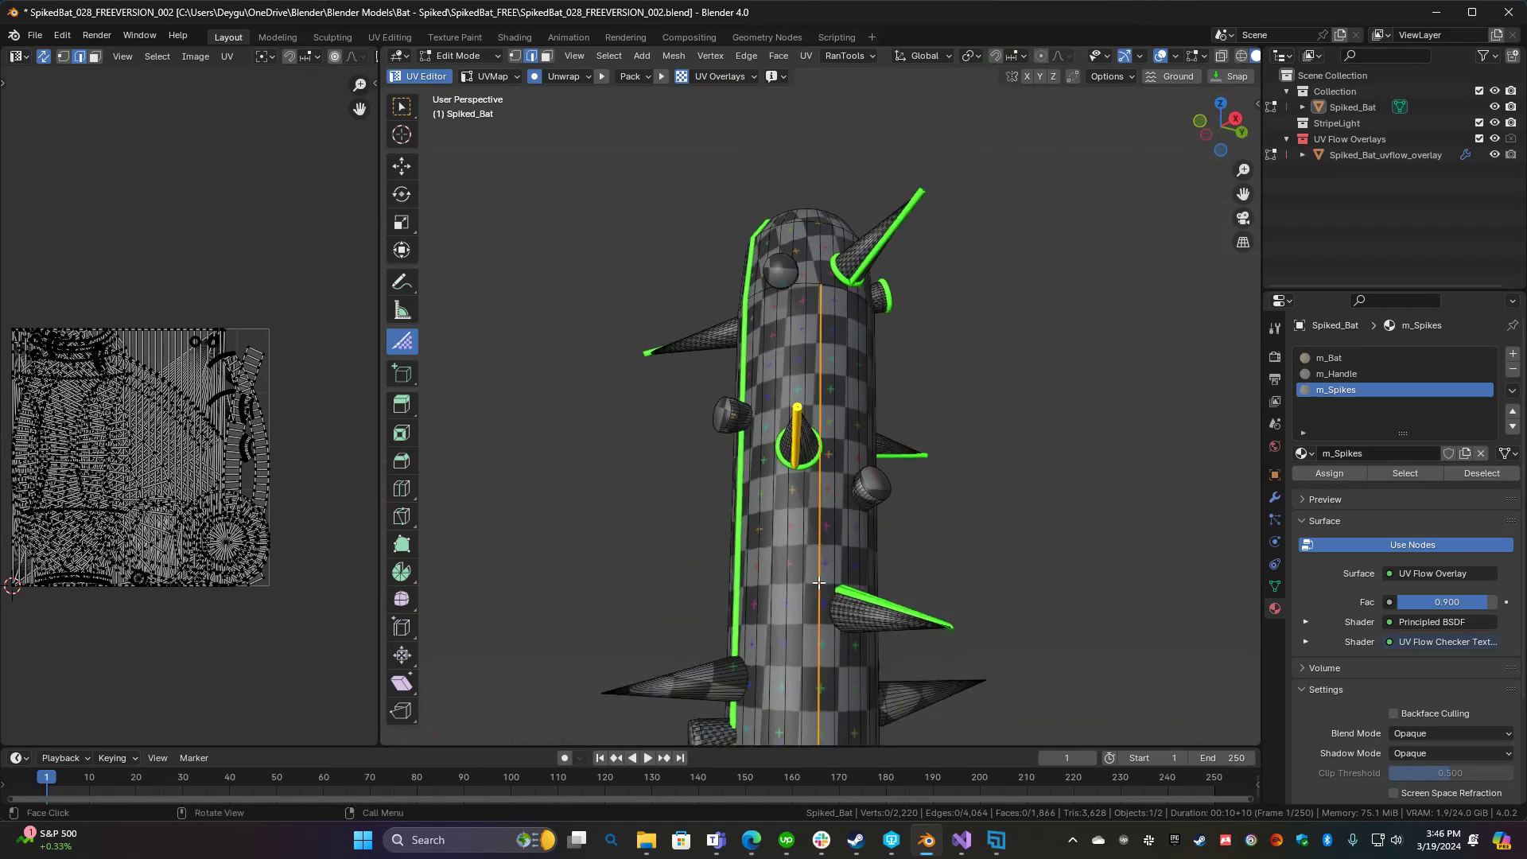
Cut the large unseamed conical spike lower on the bat around its base
{"action": "scroll", "coordinate": [827, 581], "scroll_direction": "up", "scroll_amount": 1}
{"action": "middle_click_drag", "start_coordinate": [836, 597], "coordinate": [799, 413], "text": "shift"}
{"action": "scroll", "coordinate": [820, 566], "scroll_direction": "up", "scroll_amount": 10}
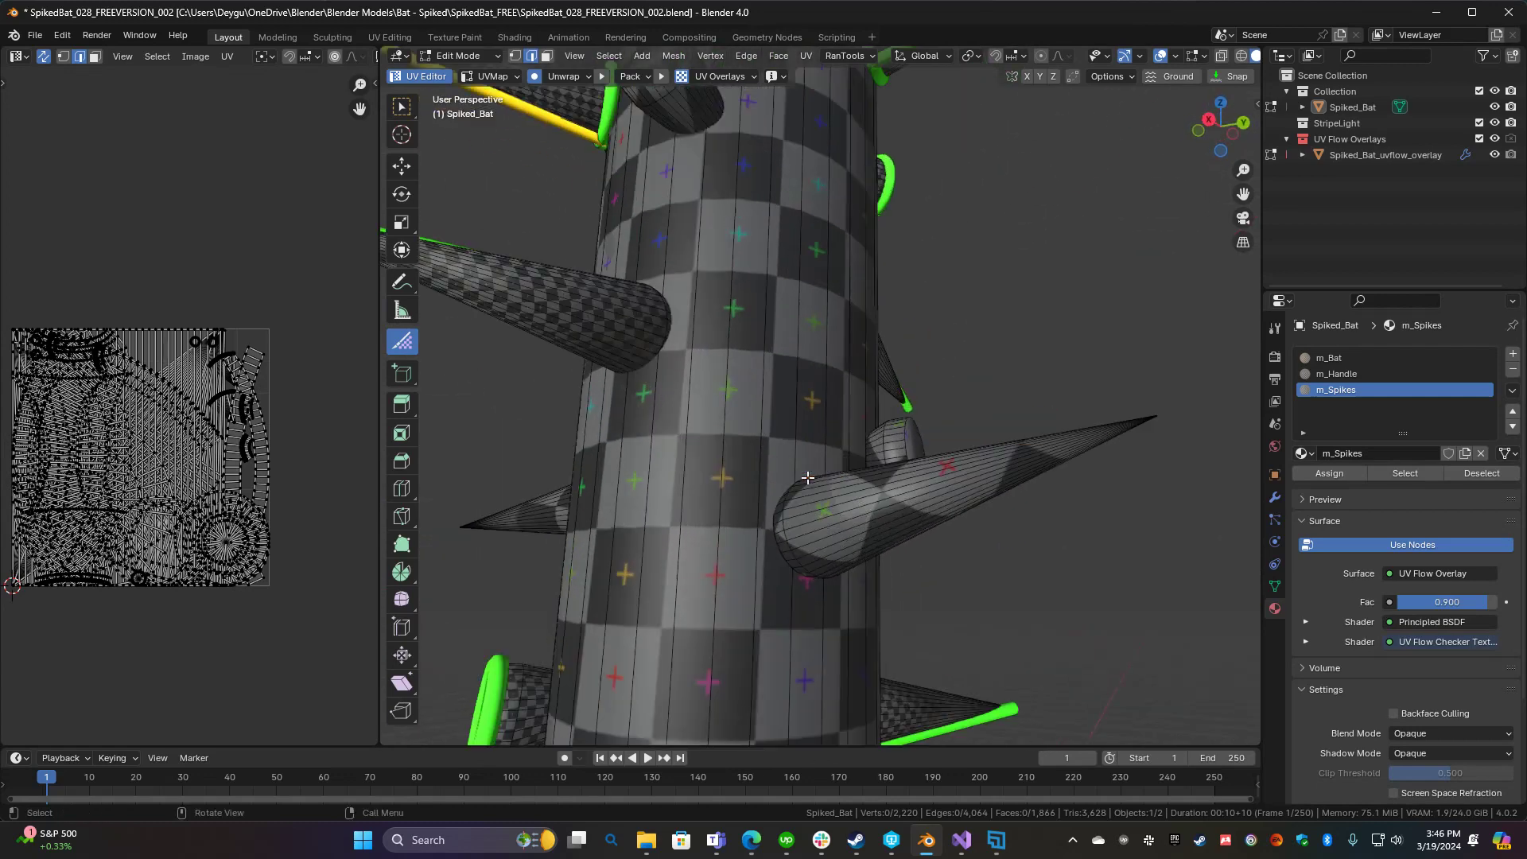
{"action": "middle_click_drag", "start_coordinate": [819, 566], "coordinate": [781, 395]}
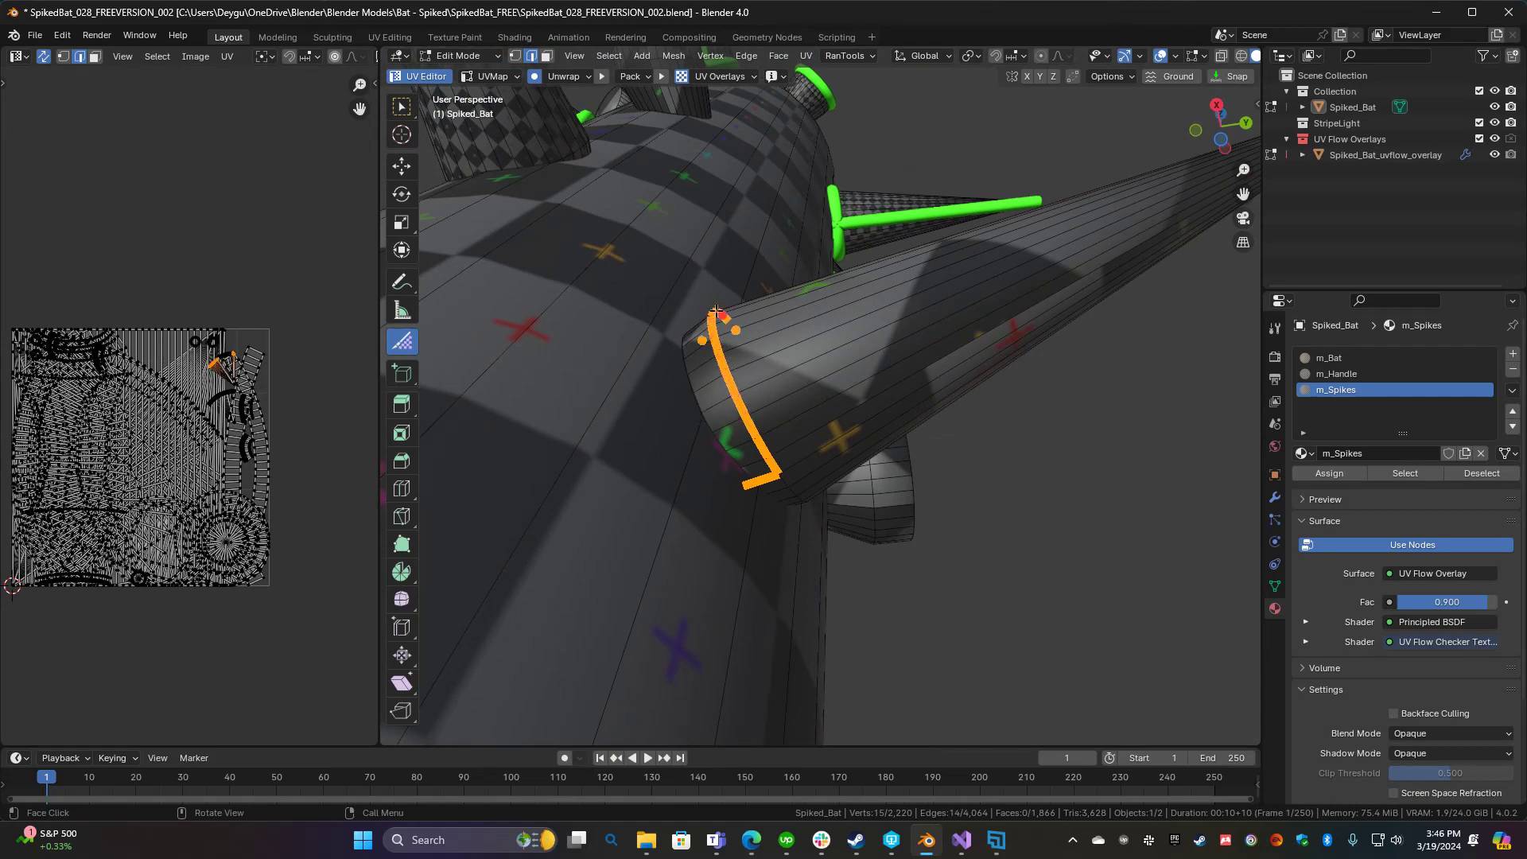
{"action": "left_click", "coordinate": [716, 311]}
{"action": "middle_click_drag", "start_coordinate": [747, 318], "coordinate": [683, 217]}
{"action": "left_click", "coordinate": [682, 216], "text": "shift"}
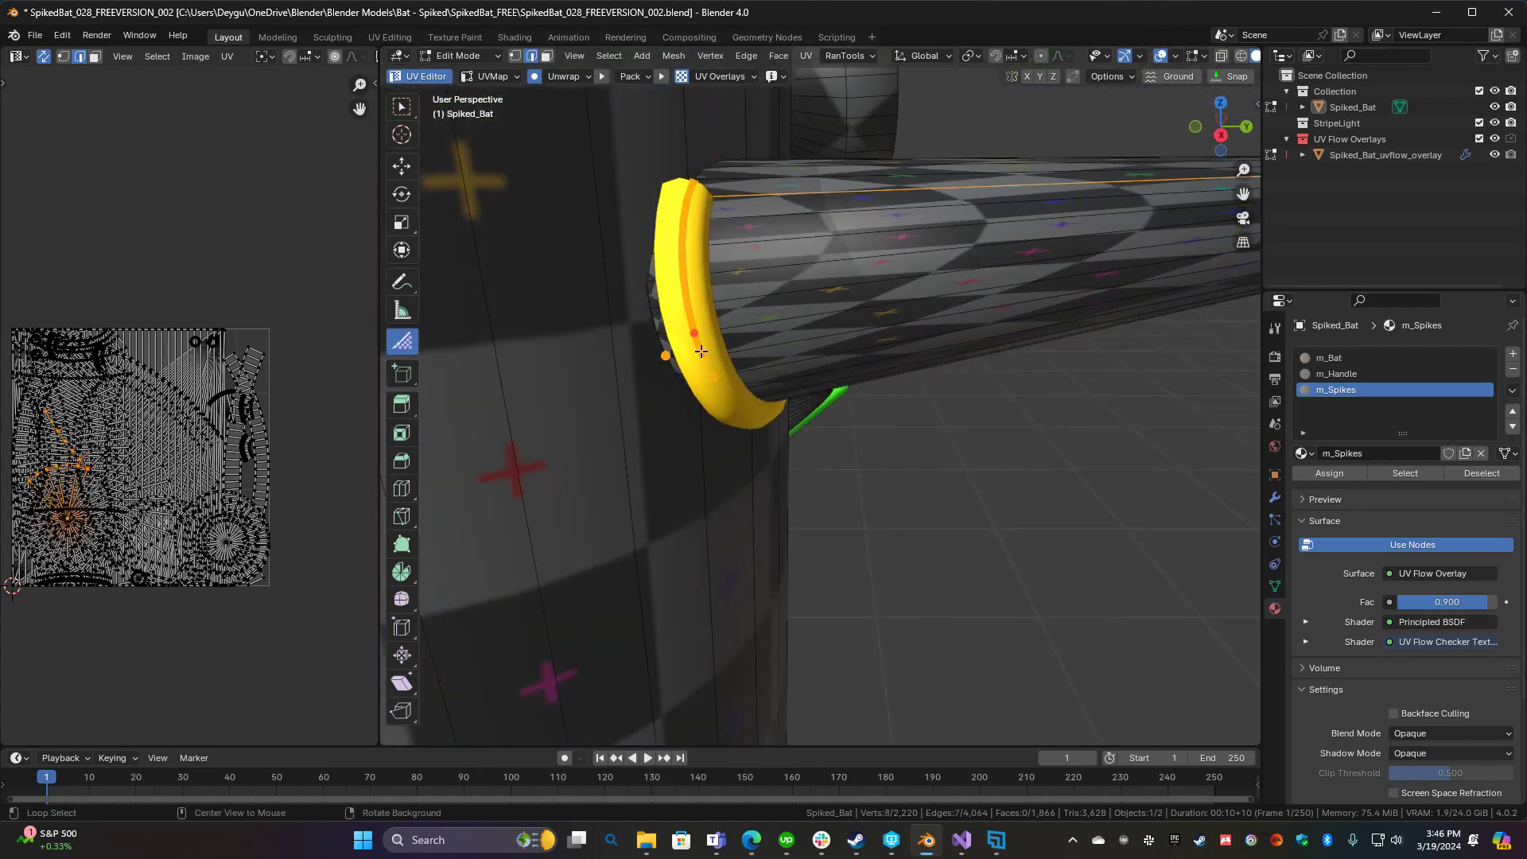
{"action": "left_click_drag", "start_coordinate": [701, 352], "coordinate": [772, 428], "text": "alt"}
{"action": "middle_click_drag", "start_coordinate": [869, 429], "coordinate": [779, 334]}
Select the entire bat mesh and run UV Flow Unwrap on it
{"action": "scroll", "coordinate": [869, 517], "scroll_direction": "down", "scroll_amount": 1}
{"action": "scroll", "coordinate": [869, 517], "scroll_direction": "down", "scroll_amount": 3}
{"action": "middle_click_drag", "start_coordinate": [869, 517], "coordinate": [1005, 481], "text": "shift"}
{"action": "scroll", "coordinate": [689, 337], "scroll_direction": "down", "scroll_amount": 2}
{"action": "scroll", "coordinate": [166, 513], "scroll_direction": "down", "scroll_amount": 3}
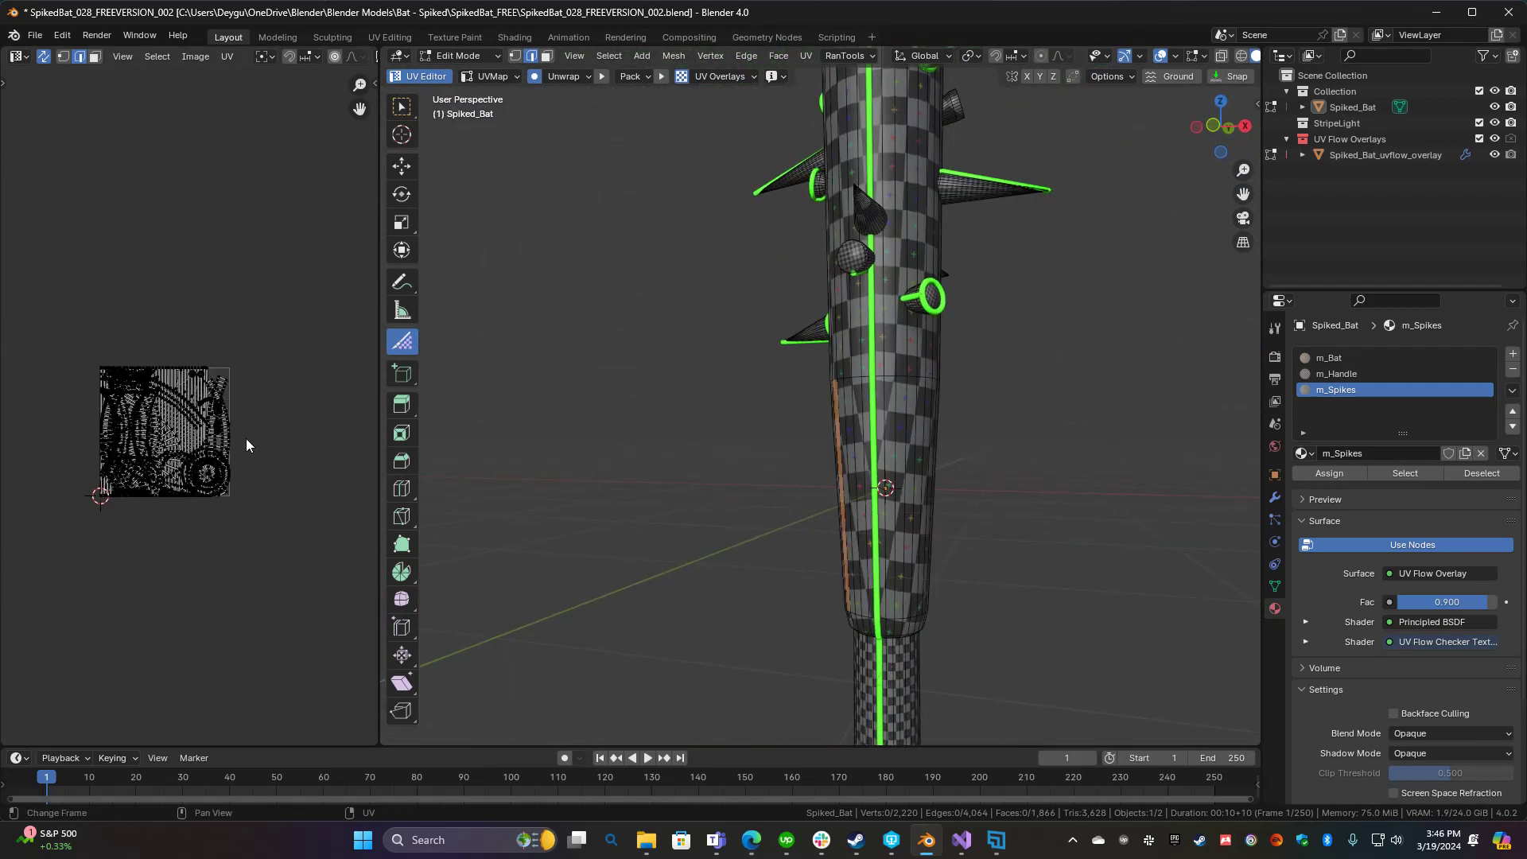
{"action": "key", "text": "a"}
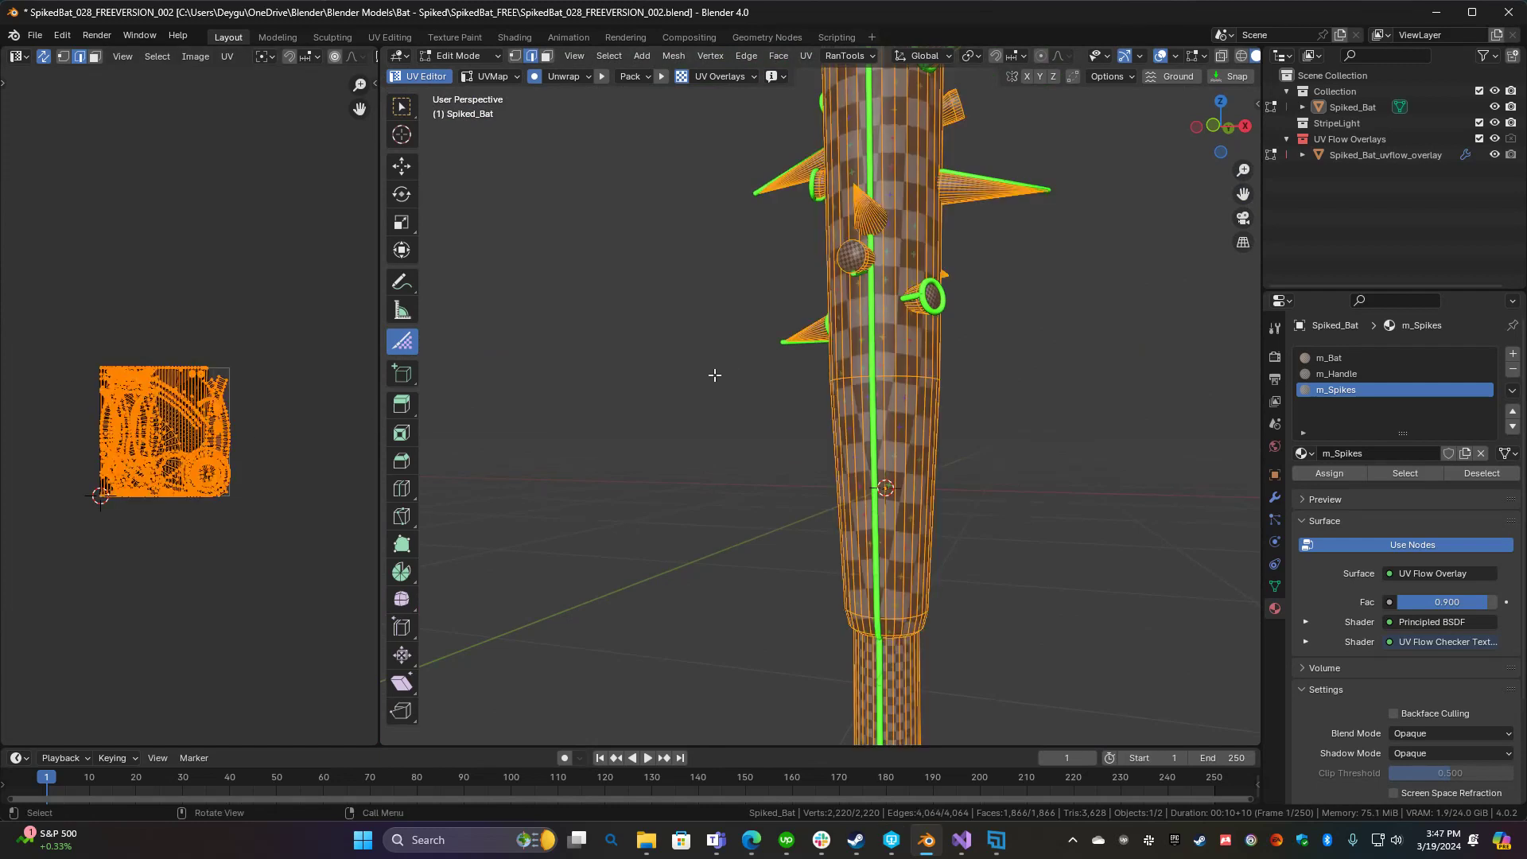
{"action": "key", "text": "u"}
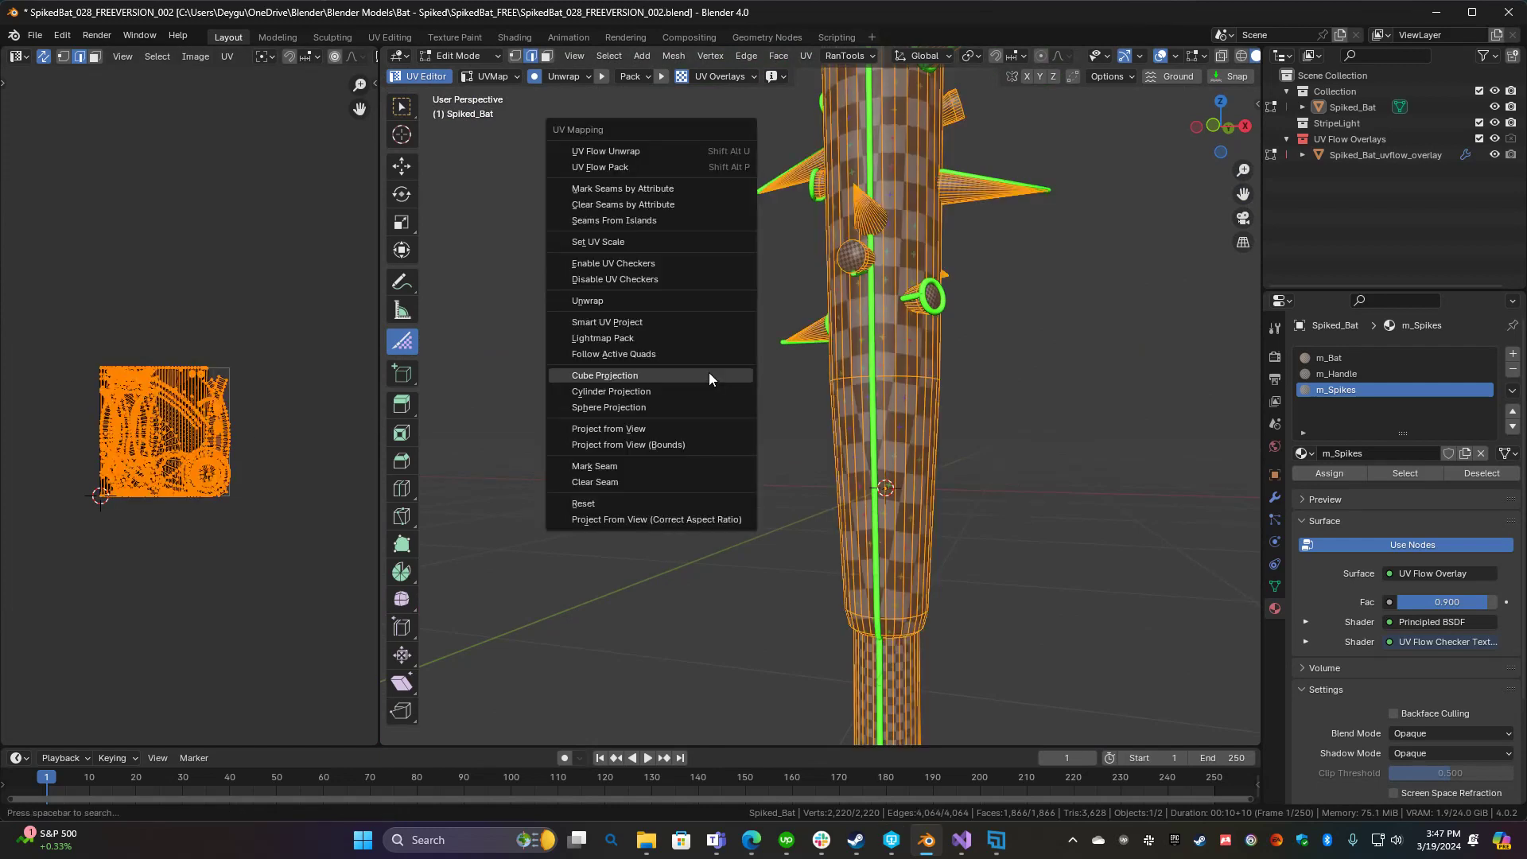
{"action": "left_click", "coordinate": [622, 150]}
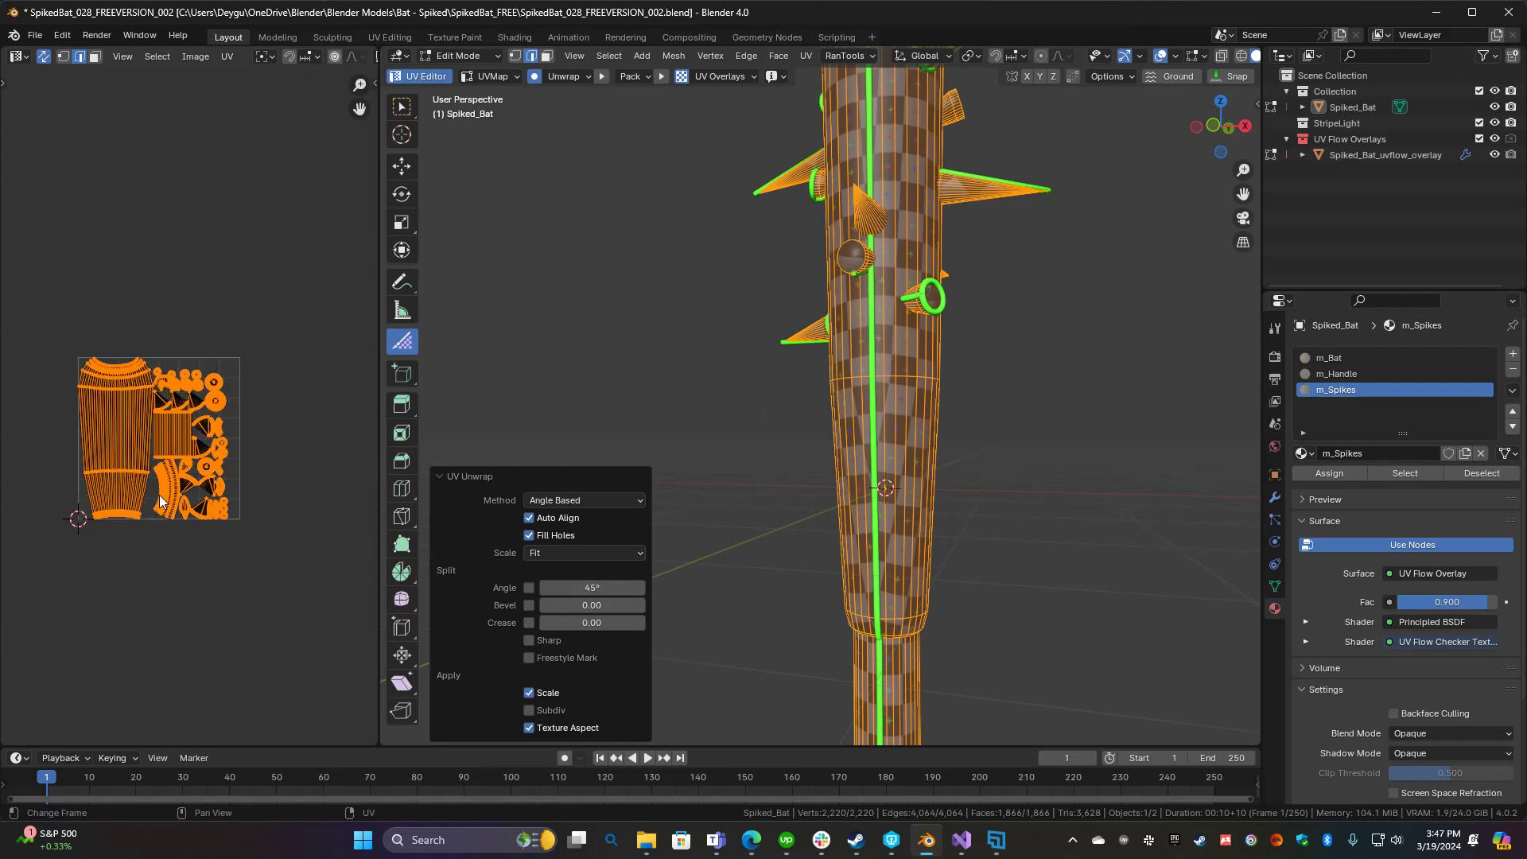
{"action": "scroll", "coordinate": [159, 501], "scroll_direction": "up", "scroll_amount": 5}
{"action": "scroll", "coordinate": [132, 518], "scroll_direction": "down", "scroll_amount": 3}
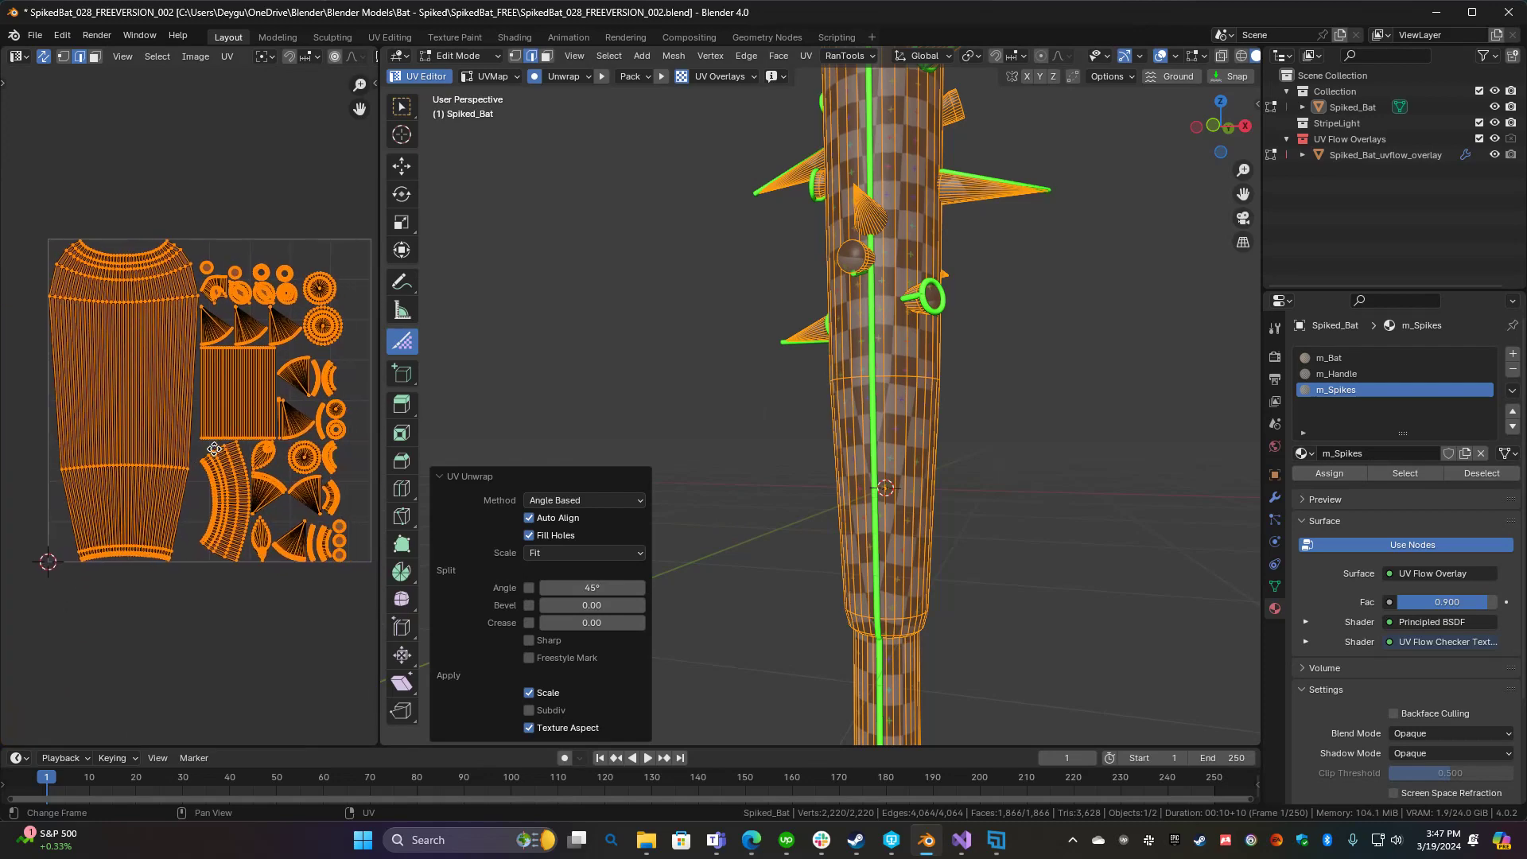
Cut the short stub beside the long body seam around its end cap
{"action": "middle_click_drag", "start_coordinate": [821, 305], "coordinate": [851, 541]}
{"action": "scroll", "coordinate": [830, 293], "scroll_direction": "up", "scroll_amount": 3}
{"action": "left_click", "coordinate": [845, 448]}
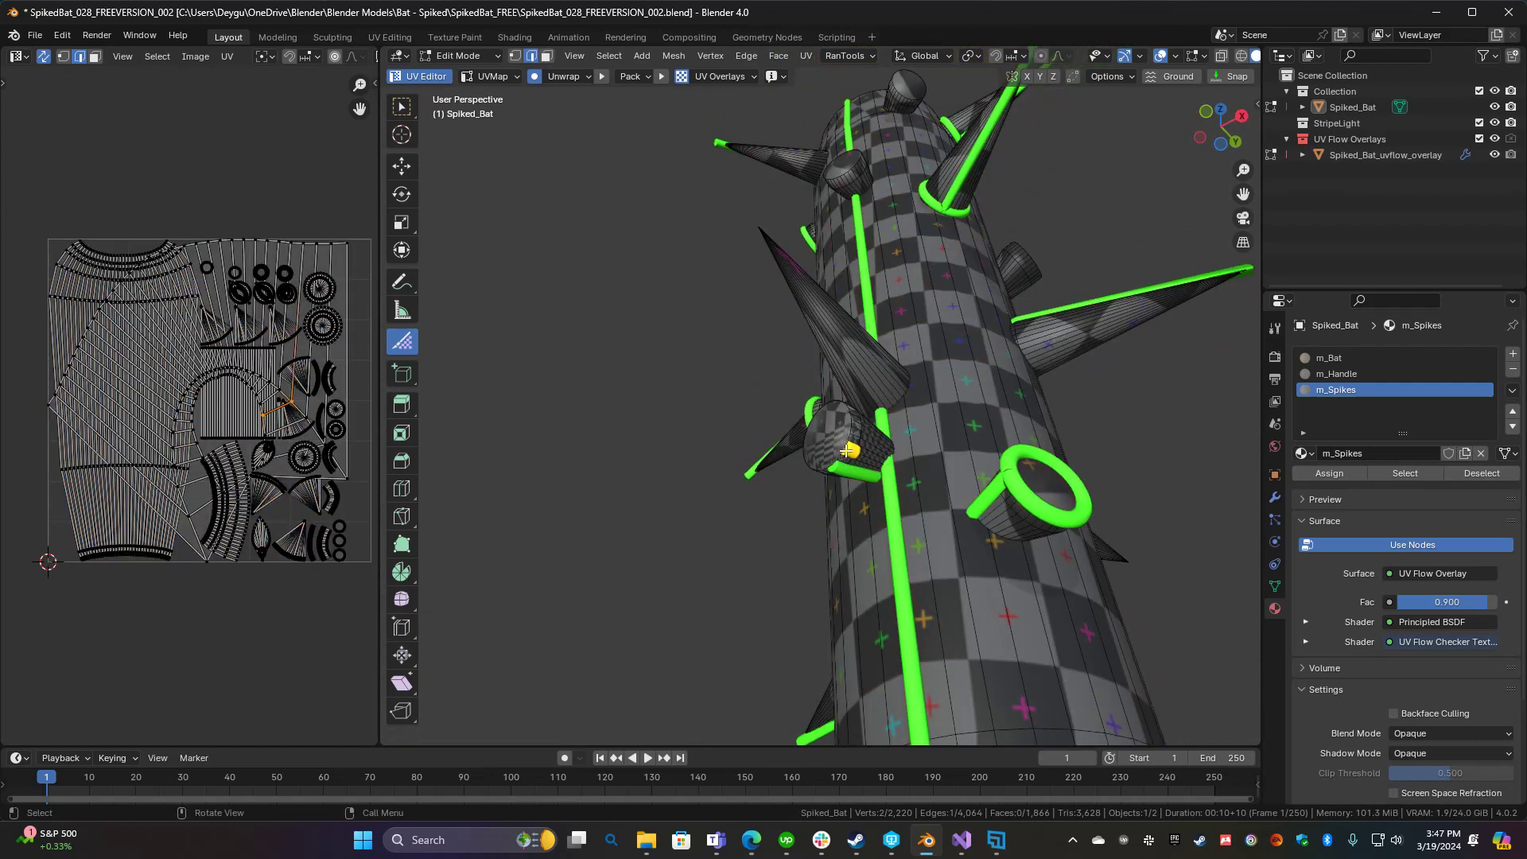
{"action": "key", "text": "alt+a"}
{"action": "scroll", "coordinate": [863, 493], "scroll_direction": "up", "scroll_amount": 3}
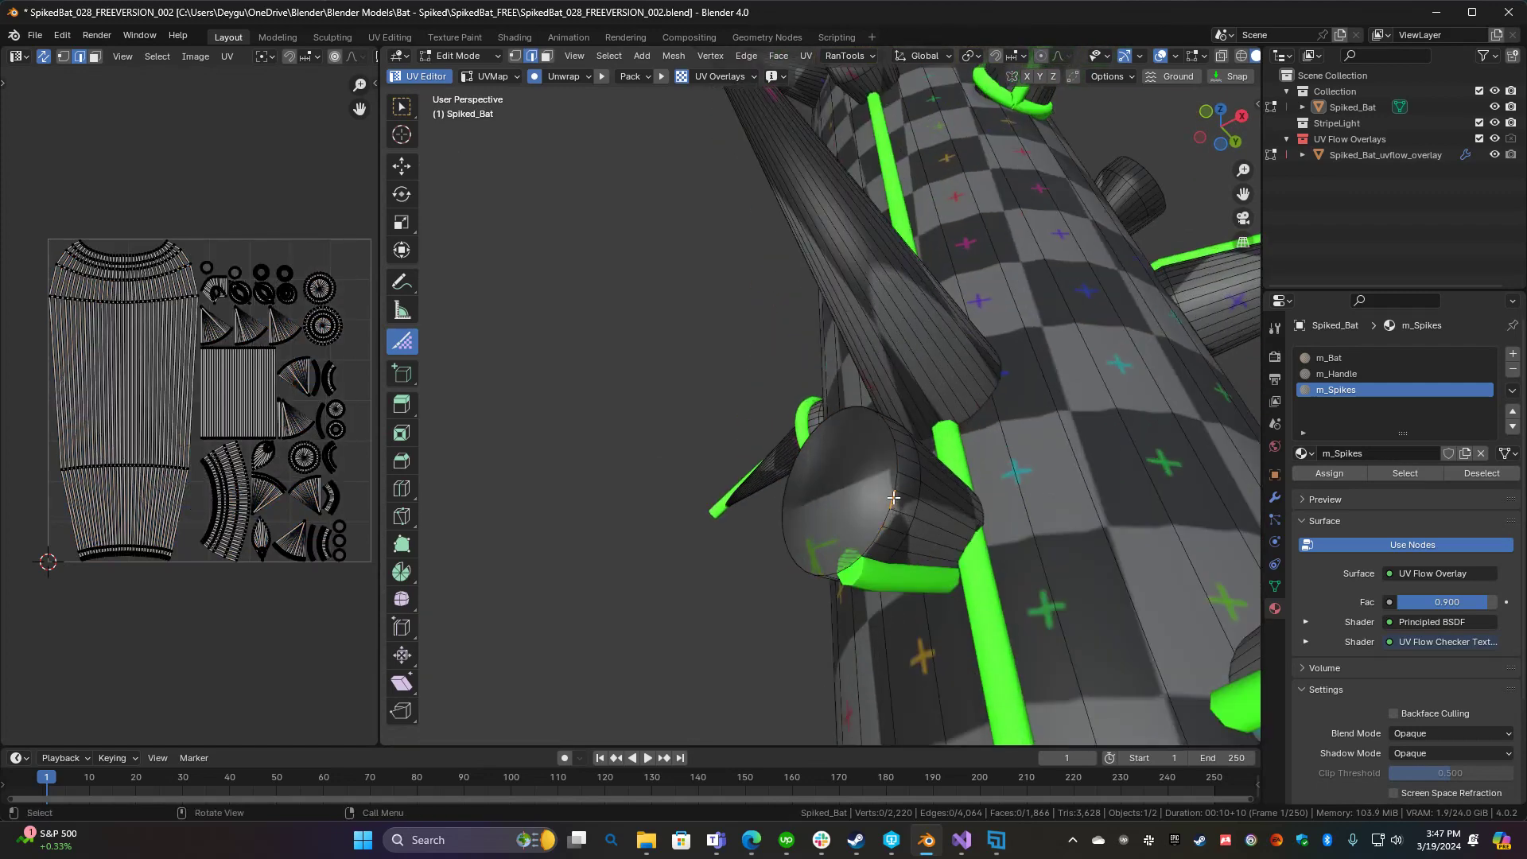
{"action": "double_click", "coordinate": [893, 498]}
{"action": "scroll", "coordinate": [892, 495], "scroll_direction": "down", "scroll_amount": 4}
{"action": "middle_click_drag", "start_coordinate": [870, 471], "coordinate": [830, 420]}
Cut the conical spike directly above that stub along its length
{"action": "left_click", "coordinate": [884, 448]}
{"action": "scroll", "coordinate": [867, 414], "scroll_direction": "up", "scroll_amount": 4}
{"action": "double_click", "coordinate": [676, 351]}
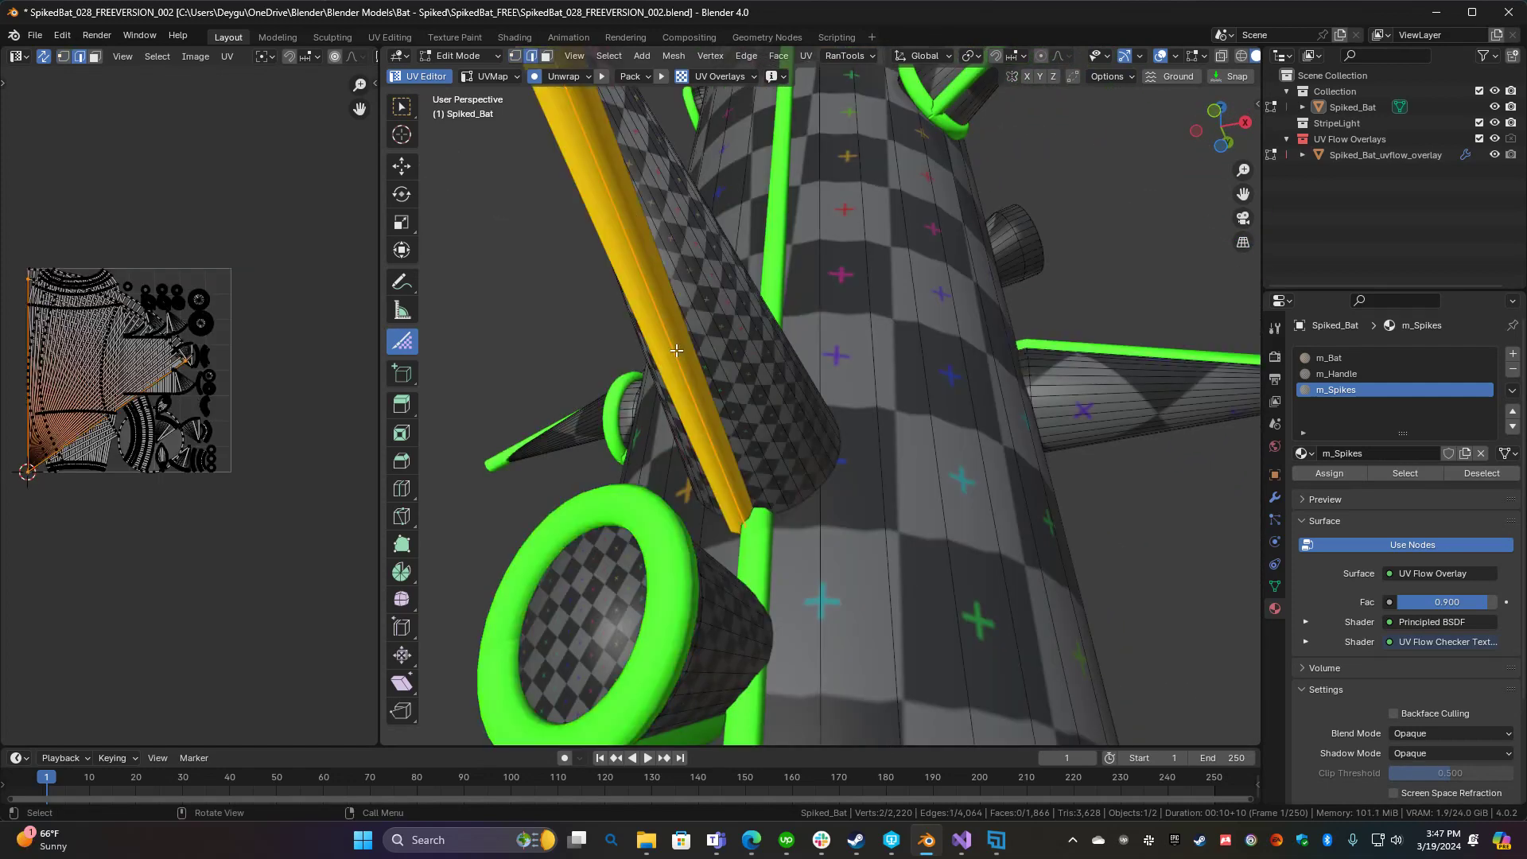
{"action": "middle_click_drag", "start_coordinate": [733, 324], "coordinate": [675, 532]}
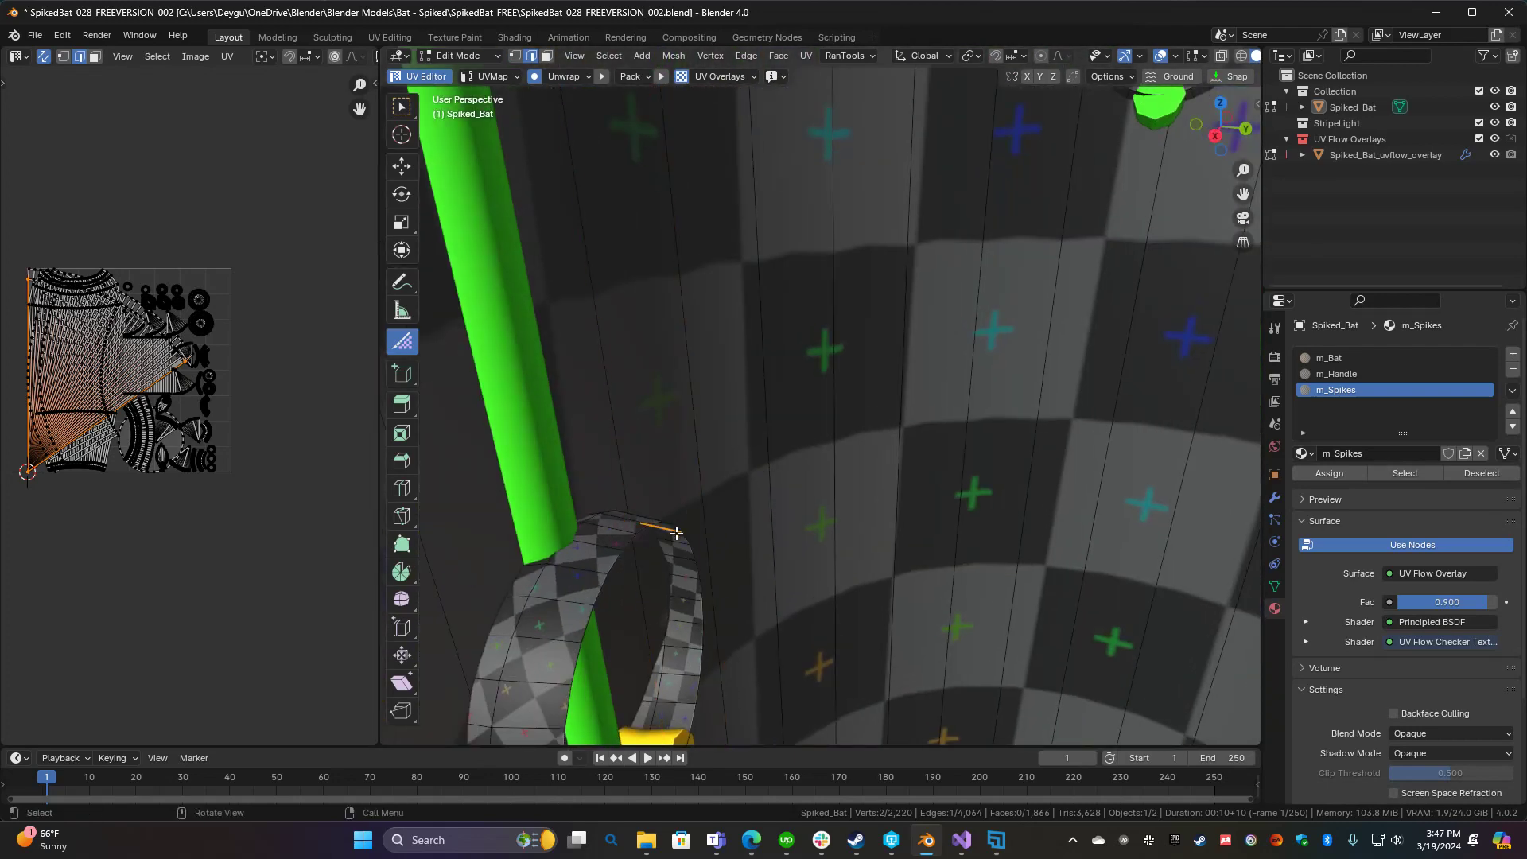
{"action": "double_click", "coordinate": [537, 588]}
{"action": "scroll", "coordinate": [543, 586], "scroll_direction": "up", "scroll_amount": 3}
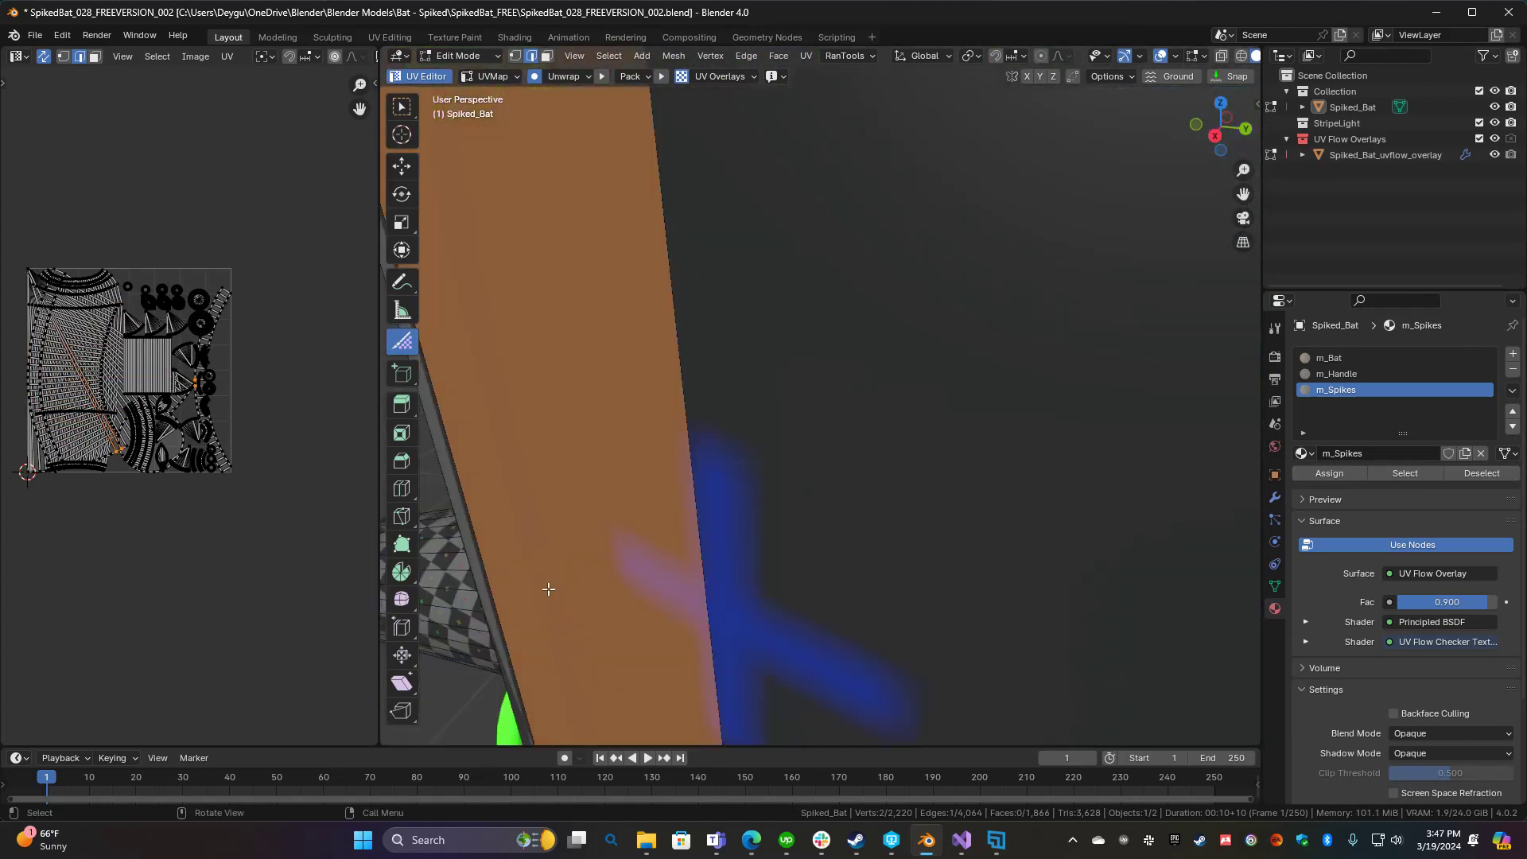
Cut the unseamed short stub above the large uncut spike around its end cap and along its side
{"action": "middle_click_drag", "start_coordinate": [545, 586], "coordinate": [792, 434]}
{"action": "scroll", "coordinate": [772, 497], "scroll_direction": "down", "scroll_amount": 5}
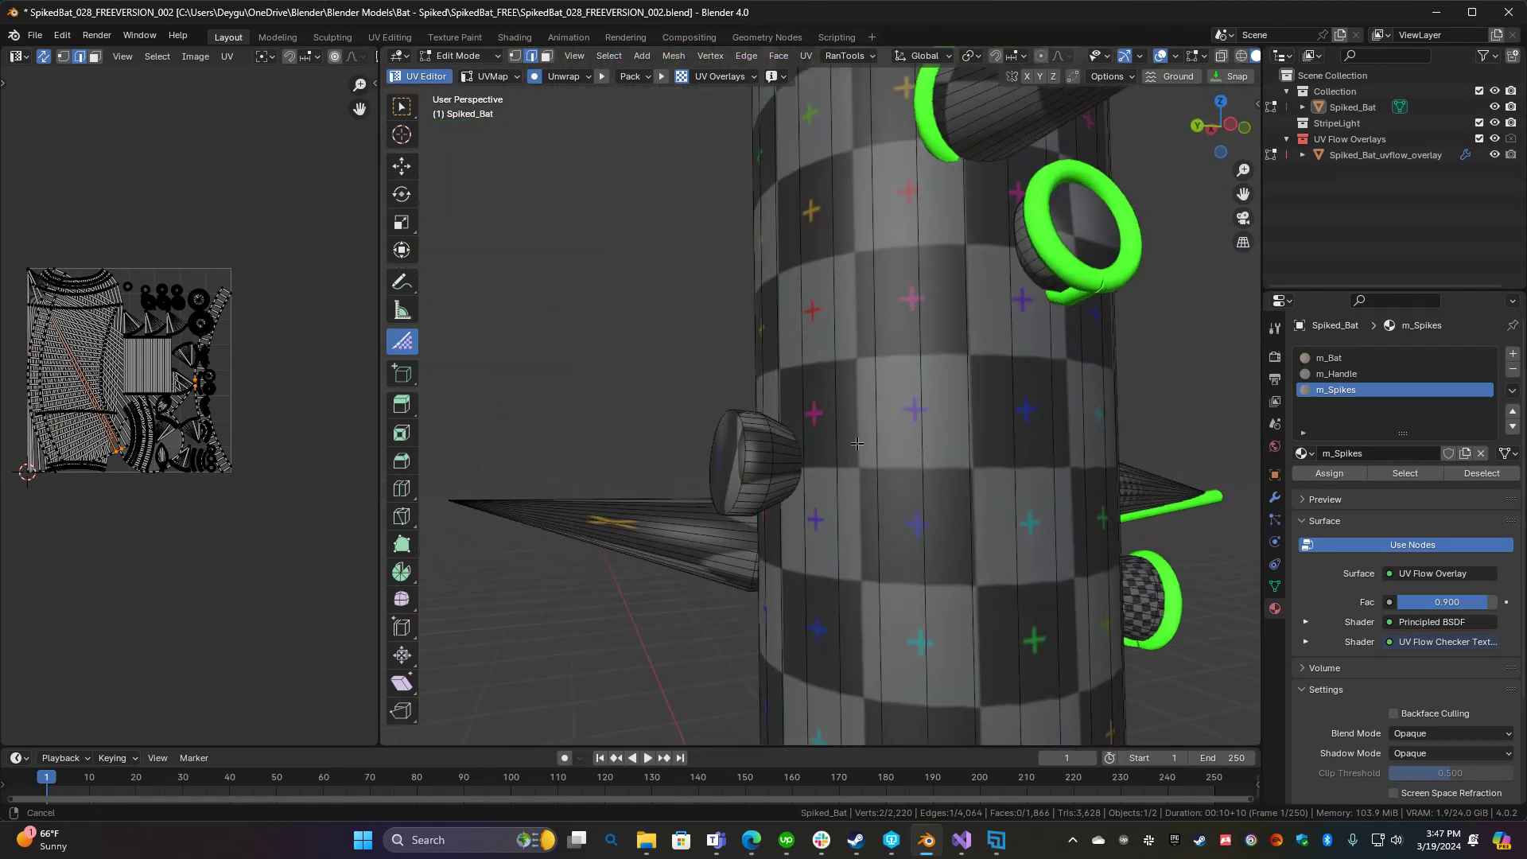
{"action": "left_click", "coordinate": [783, 450], "text": "alt"}
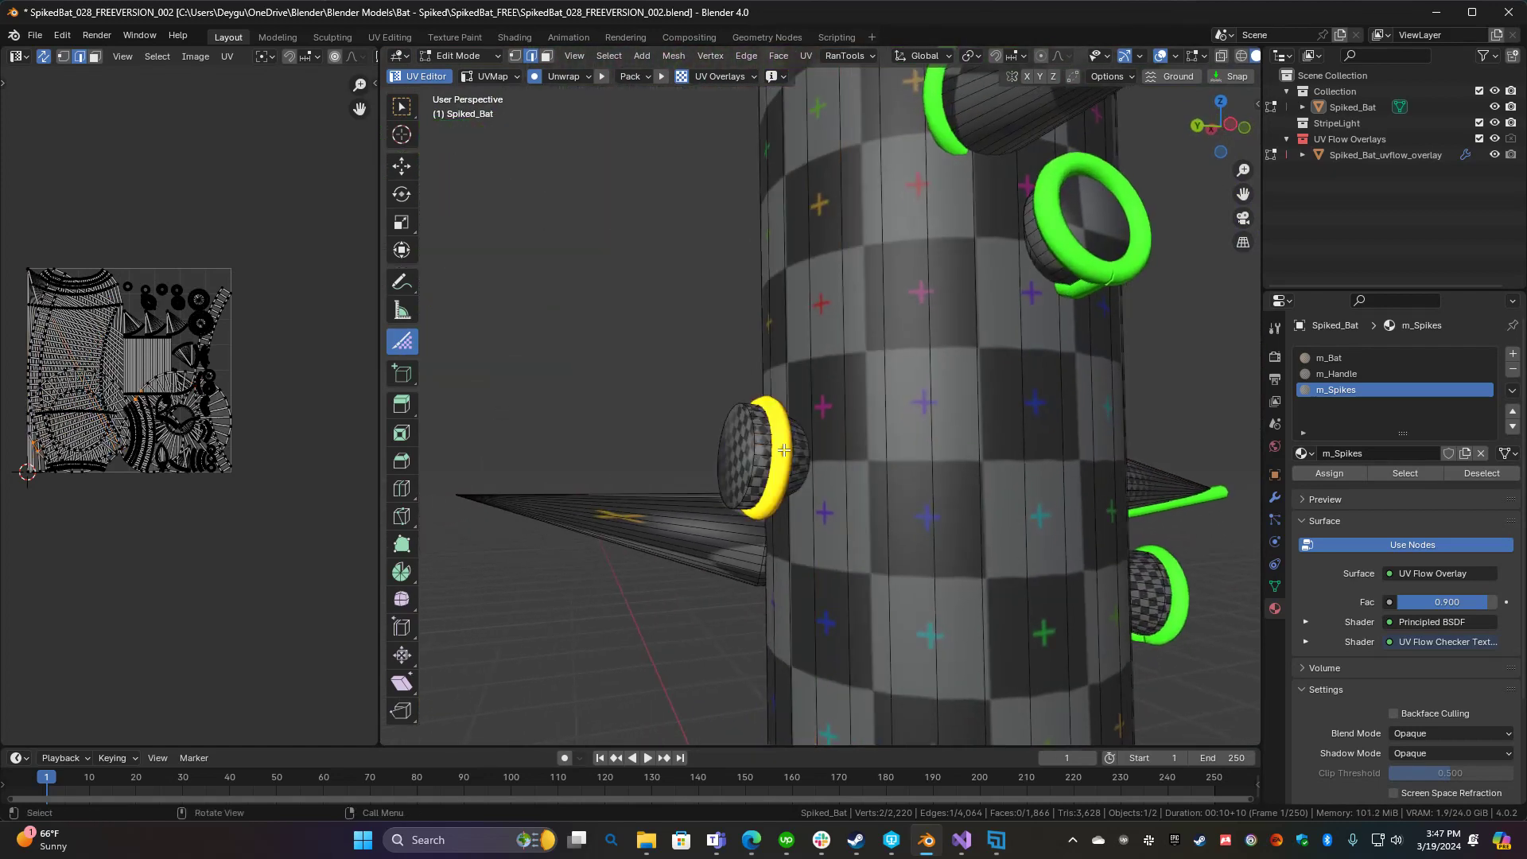
{"action": "middle_click_drag", "start_coordinate": [783, 450], "coordinate": [911, 343]}
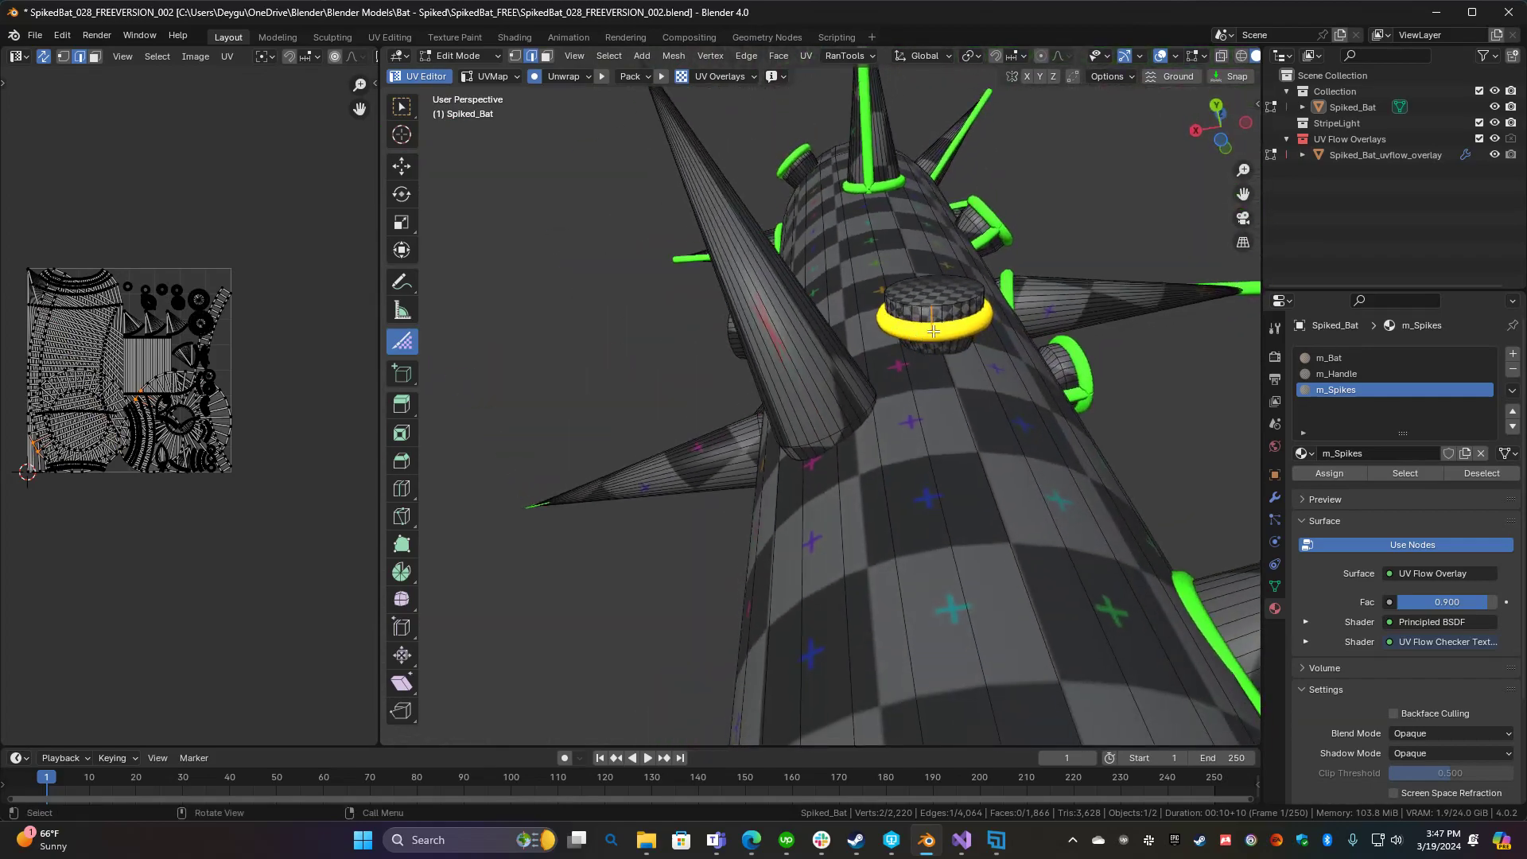
{"action": "scroll", "coordinate": [914, 338], "scroll_direction": "up", "scroll_amount": 3}
{"action": "left_click", "coordinate": [1027, 263]}
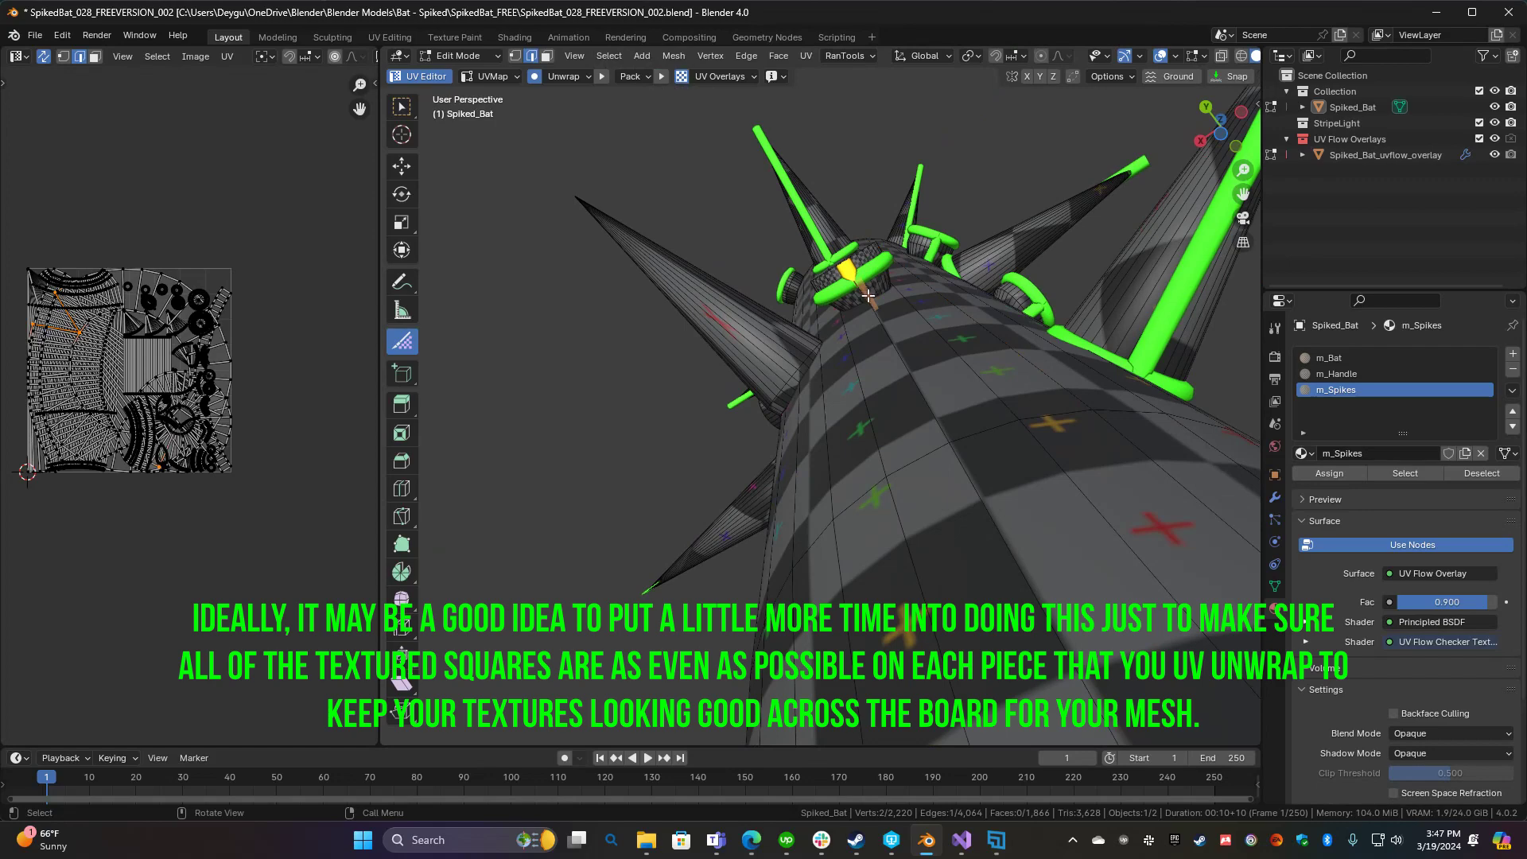
{"action": "left_click", "coordinate": [867, 299]}
Cut the large conical spike just below that stub along its length and around its base
{"action": "middle_click_drag", "start_coordinate": [869, 301], "coordinate": [793, 488]}
{"action": "scroll", "coordinate": [793, 488], "scroll_direction": "up", "scroll_amount": 2}
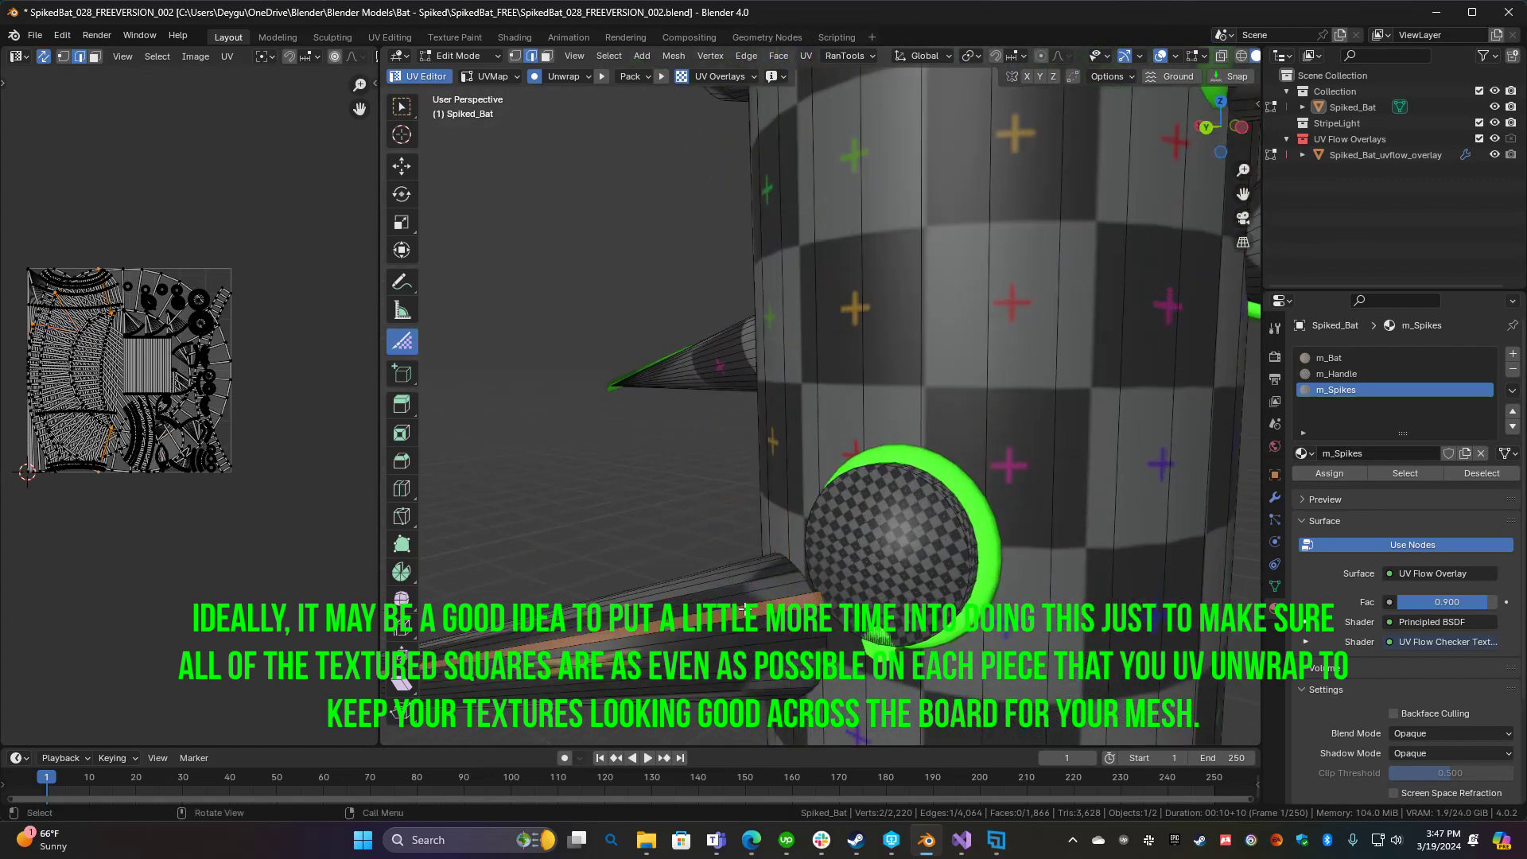
{"action": "middle_click_drag", "start_coordinate": [714, 617], "coordinate": [915, 480]}
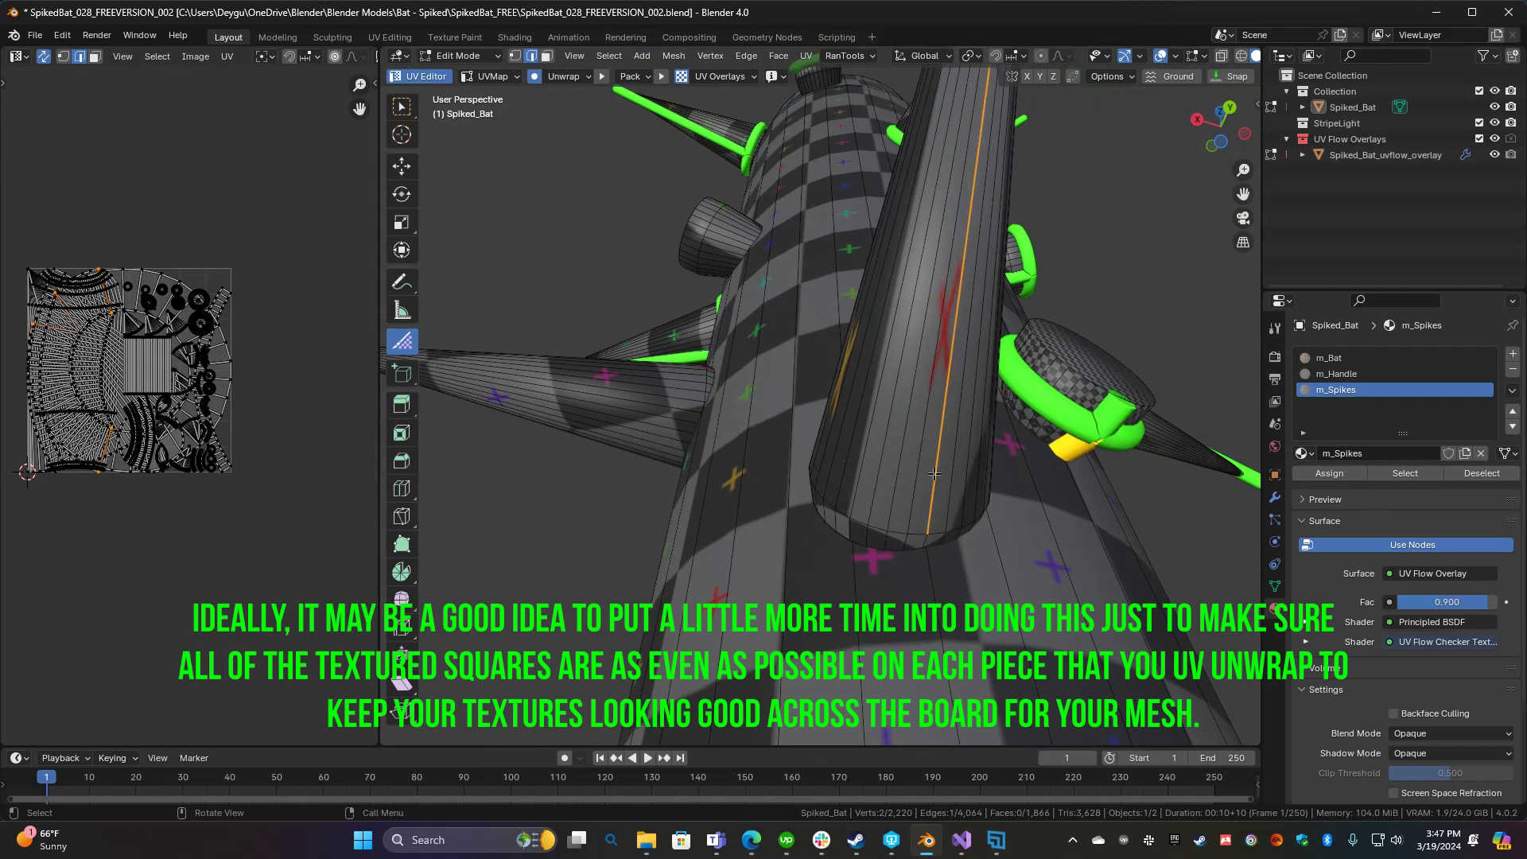
{"action": "left_click", "coordinate": [935, 477], "text": "alt"}
{"action": "middle_click_drag", "start_coordinate": [940, 405], "coordinate": [971, 437]}
{"action": "left_click", "coordinate": [895, 497]}
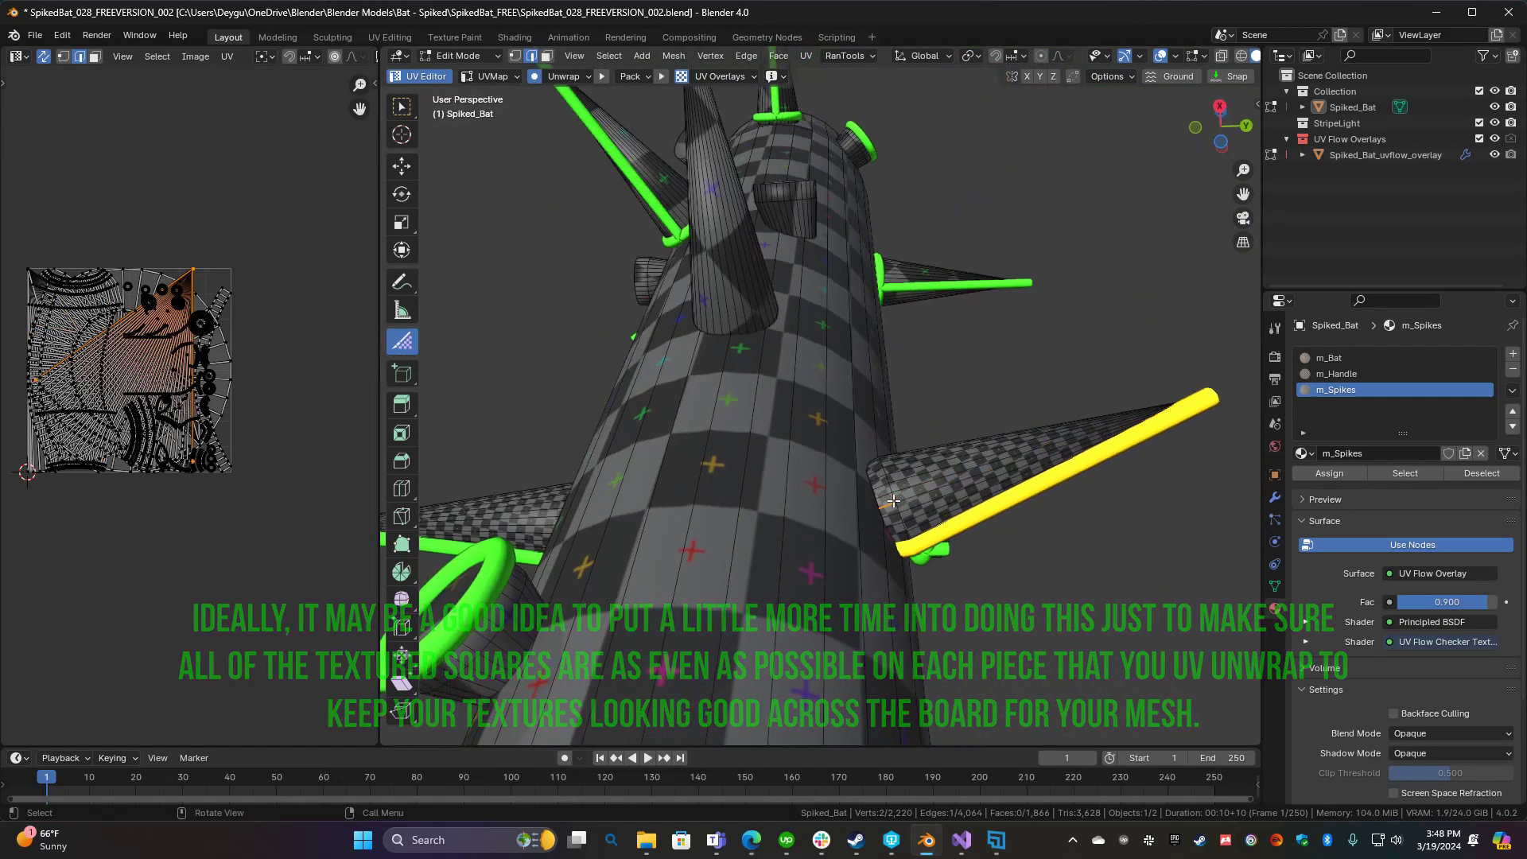
{"action": "left_click", "coordinate": [893, 498]}
{"action": "middle_click_drag", "start_coordinate": [893, 497], "coordinate": [876, 549]}
{"action": "key", "text": "ctrl+z"}
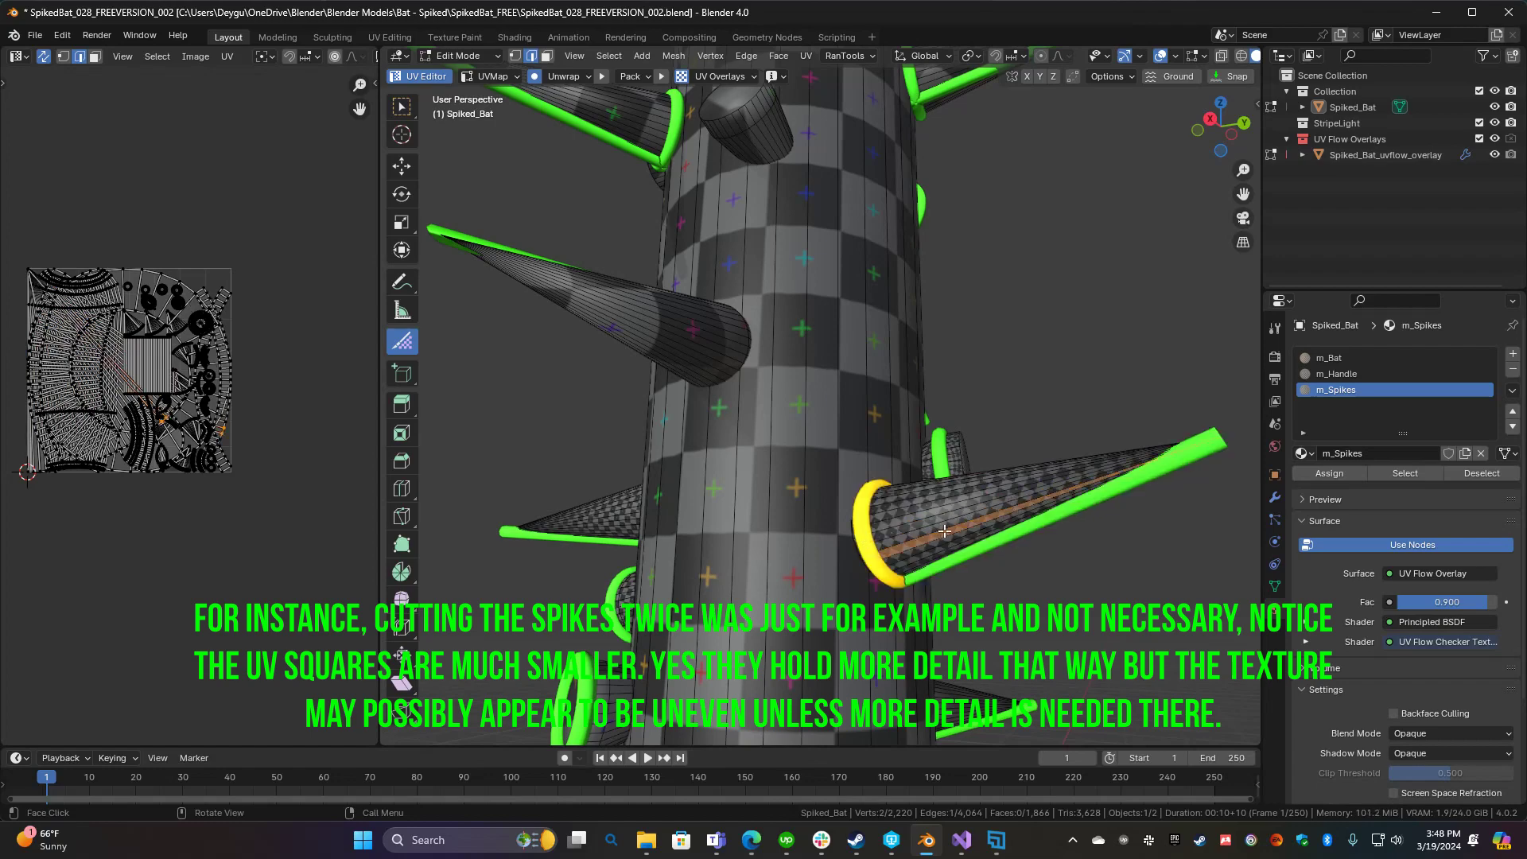
Cut the conical spike near the bat's dome around its base and the unseamed short stub below the dome around its end cap
{"action": "middle_click_drag", "start_coordinate": [865, 539], "coordinate": [637, 248]}
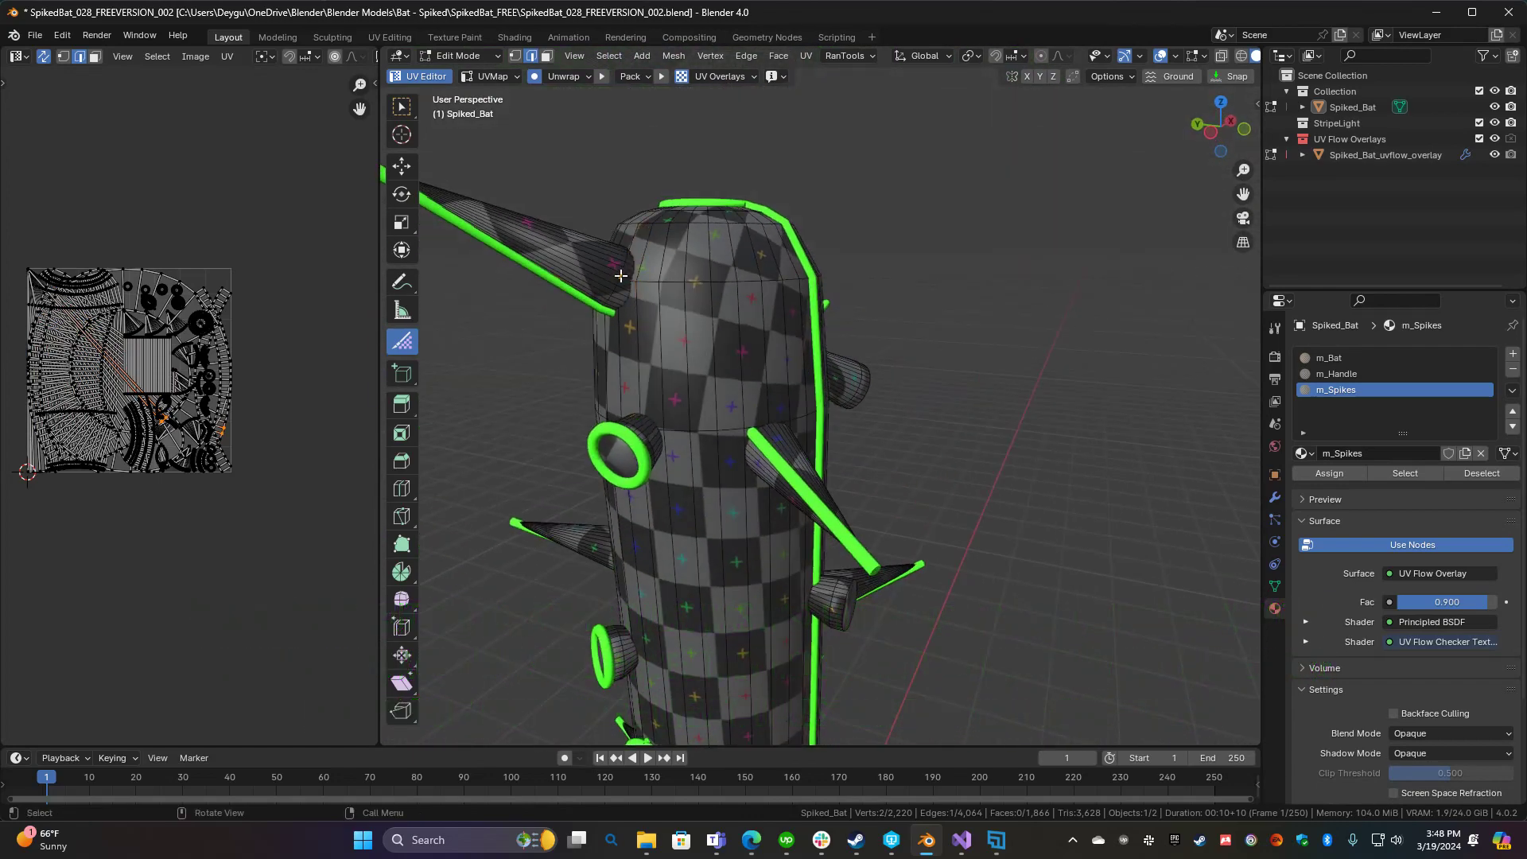
{"action": "middle_click_drag", "start_coordinate": [621, 275], "coordinate": [827, 367]}
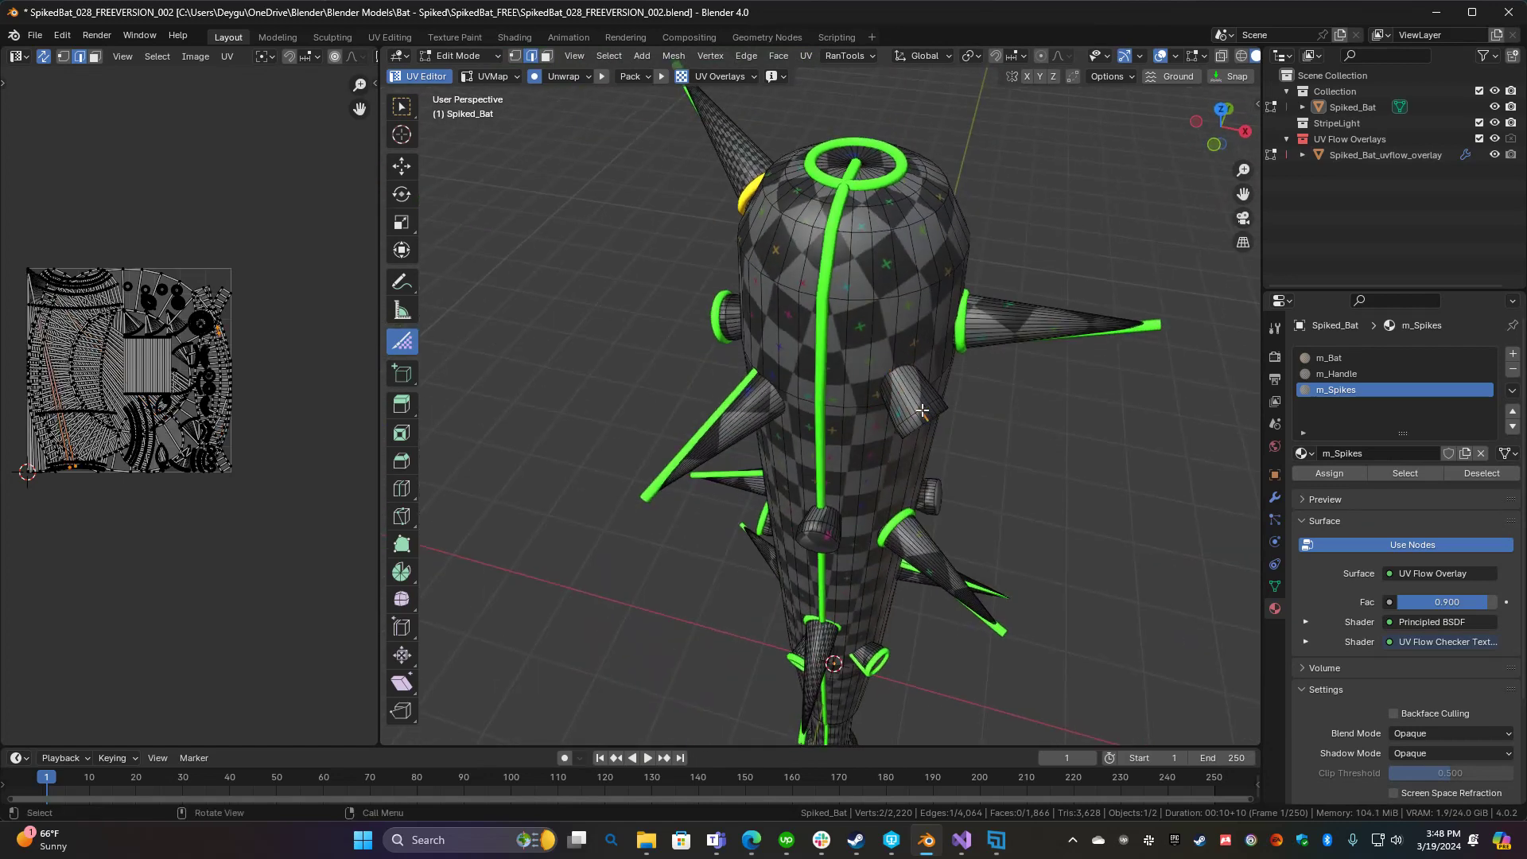
{"action": "scroll", "coordinate": [917, 411], "scroll_direction": "up", "scroll_amount": 3}
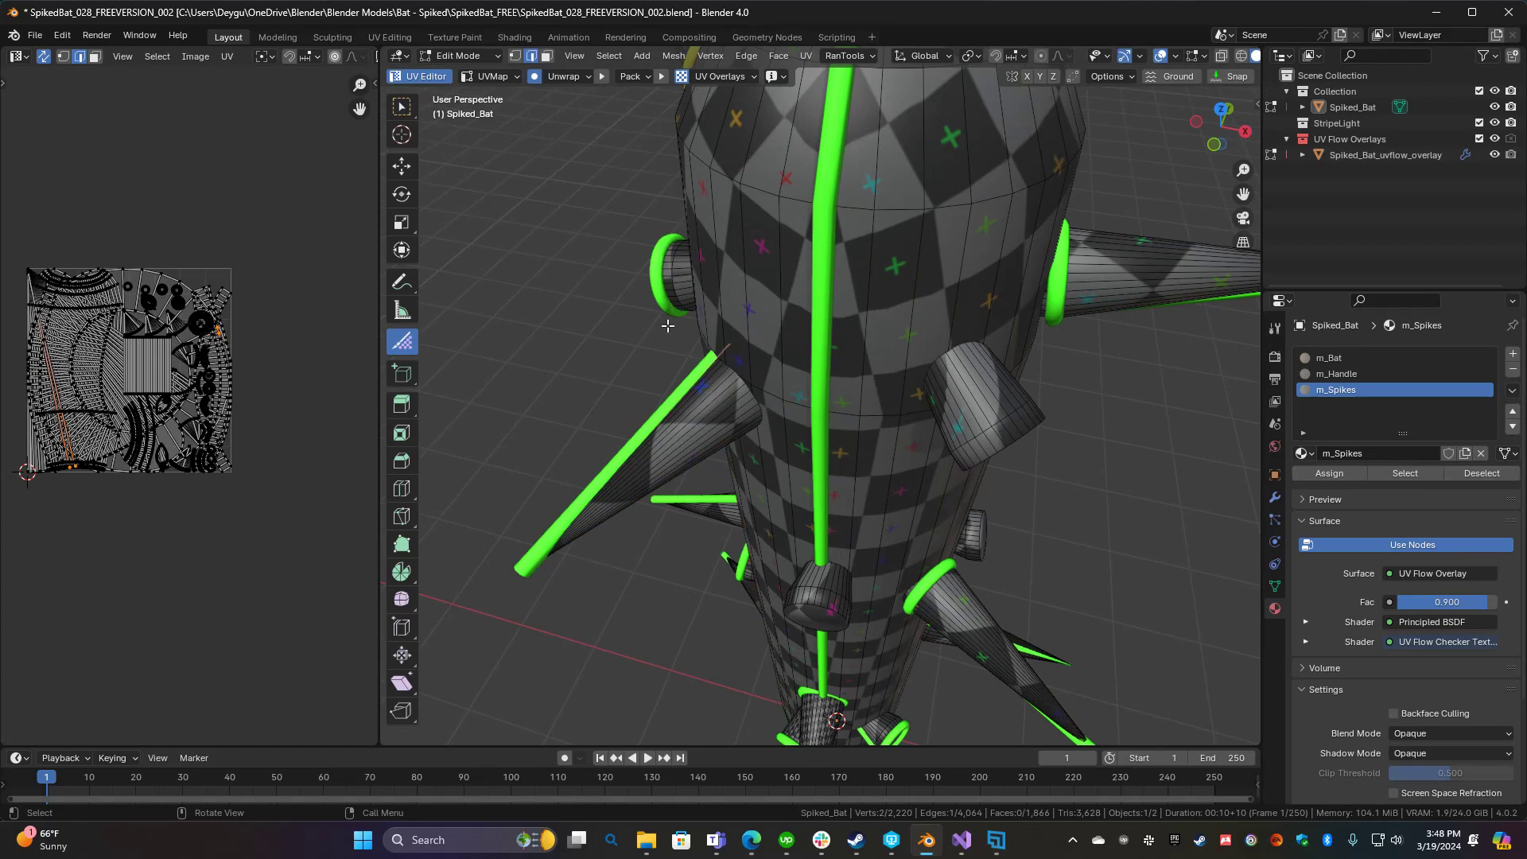
{"action": "middle_click_drag", "start_coordinate": [1057, 355], "coordinate": [783, 373]}
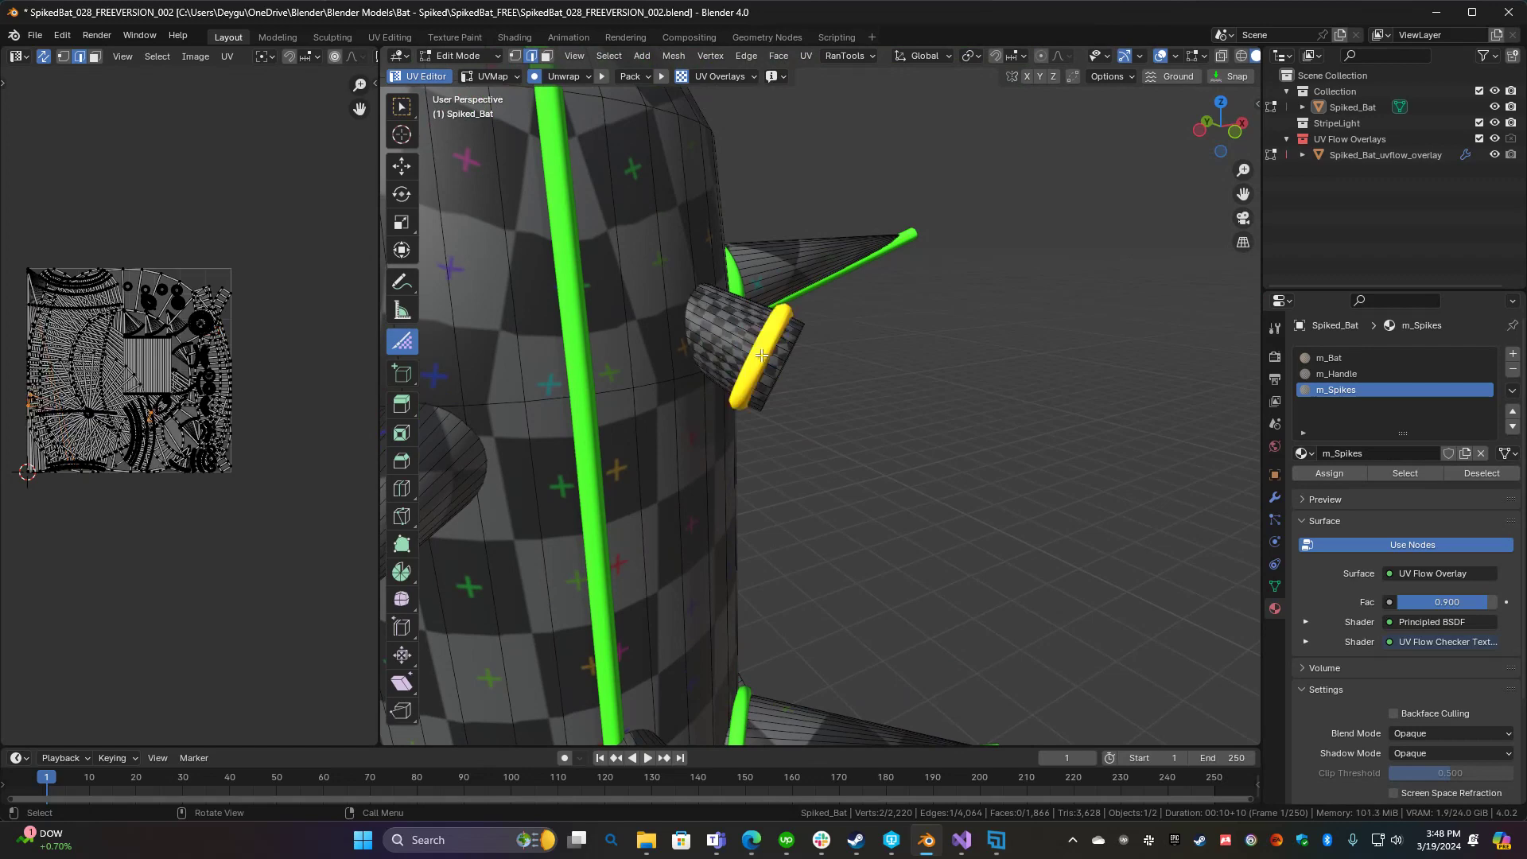
{"action": "middle_click_drag", "start_coordinate": [771, 347], "coordinate": [734, 330]}
{"action": "scroll", "coordinate": [741, 474], "scroll_direction": "up", "scroll_amount": 2}
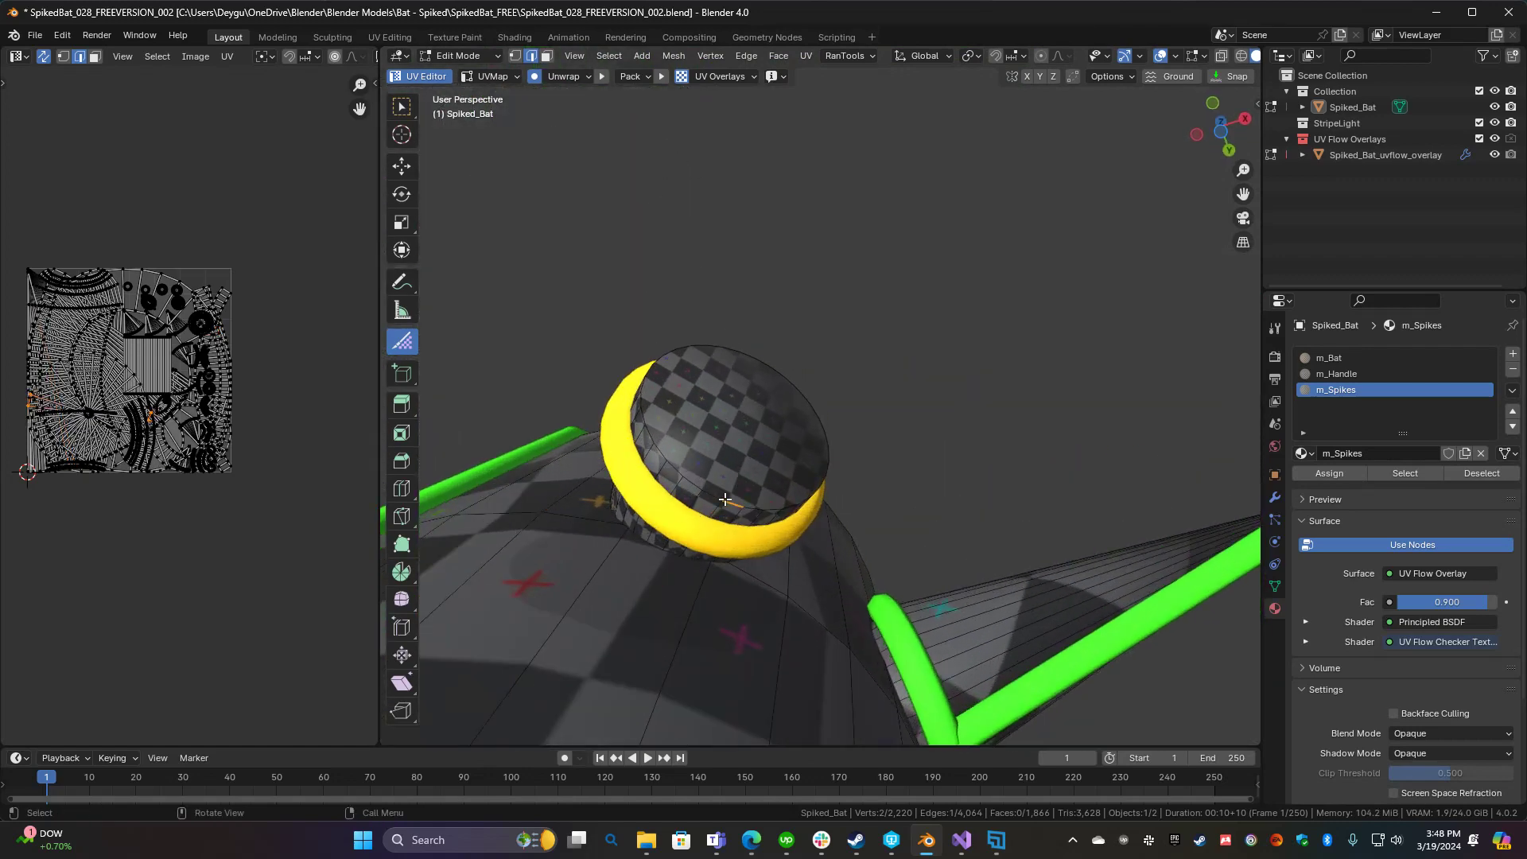
Cut the short stub below the bat's dome along its side
{"action": "middle_click_drag", "start_coordinate": [711, 515], "coordinate": [1002, 336]}
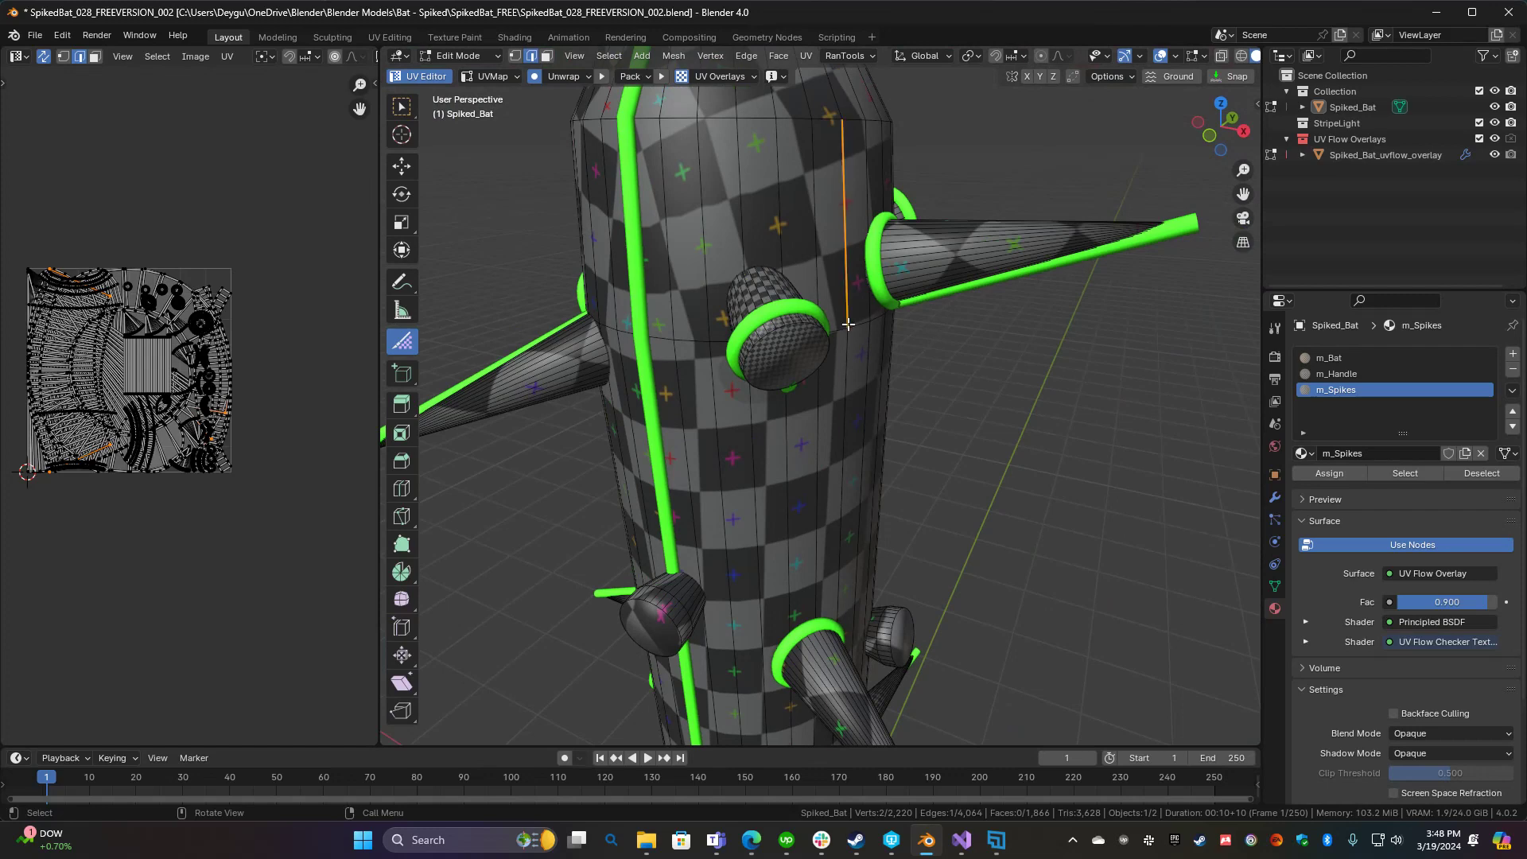
{"action": "middle_click_drag", "start_coordinate": [823, 324], "coordinate": [906, 639]}
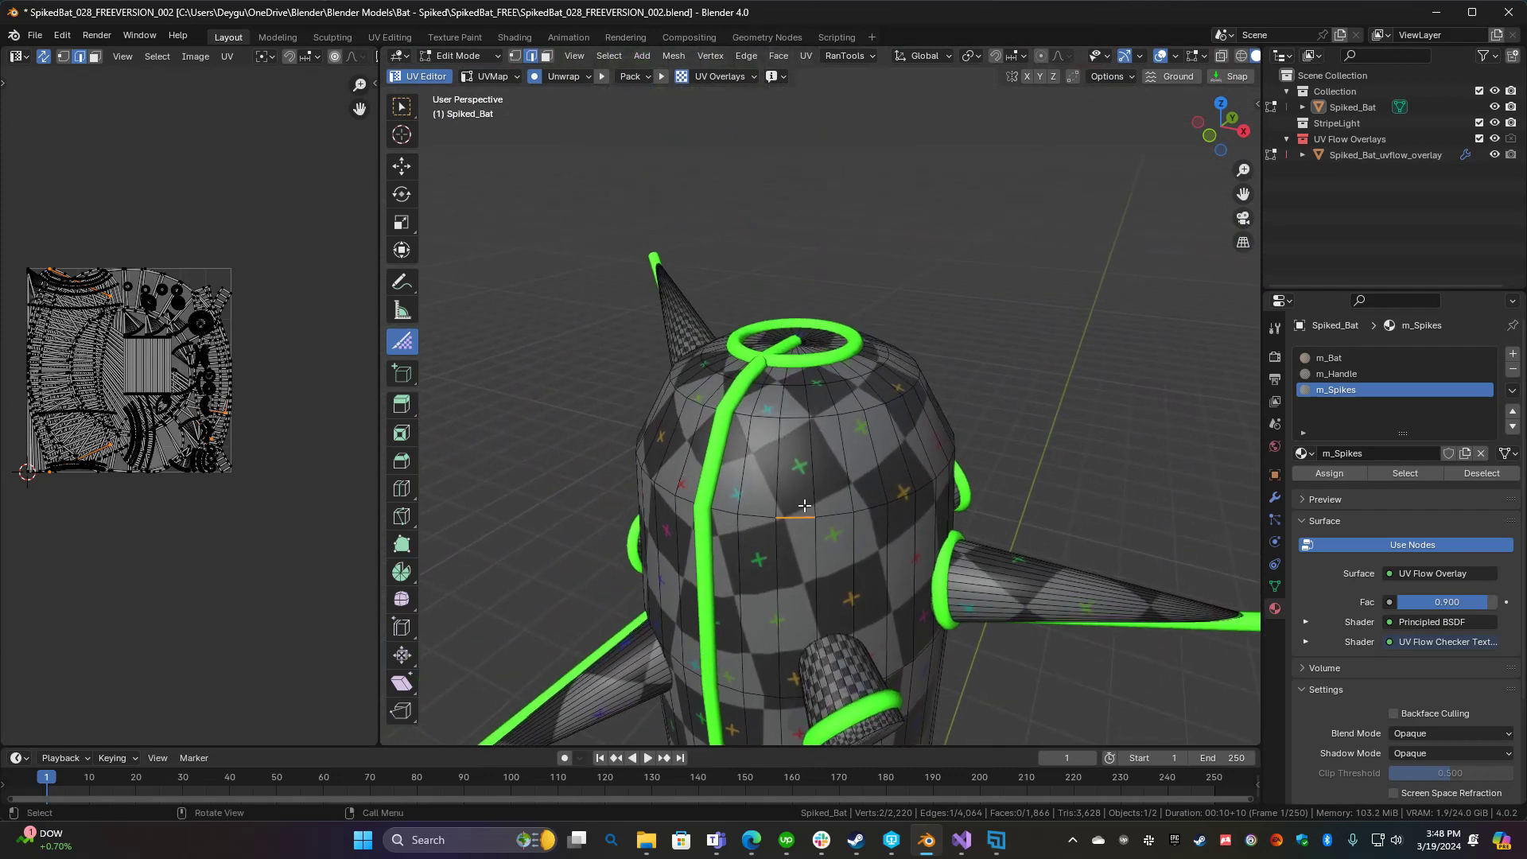
{"action": "middle_click_drag", "start_coordinate": [804, 505], "coordinate": [855, 410]}
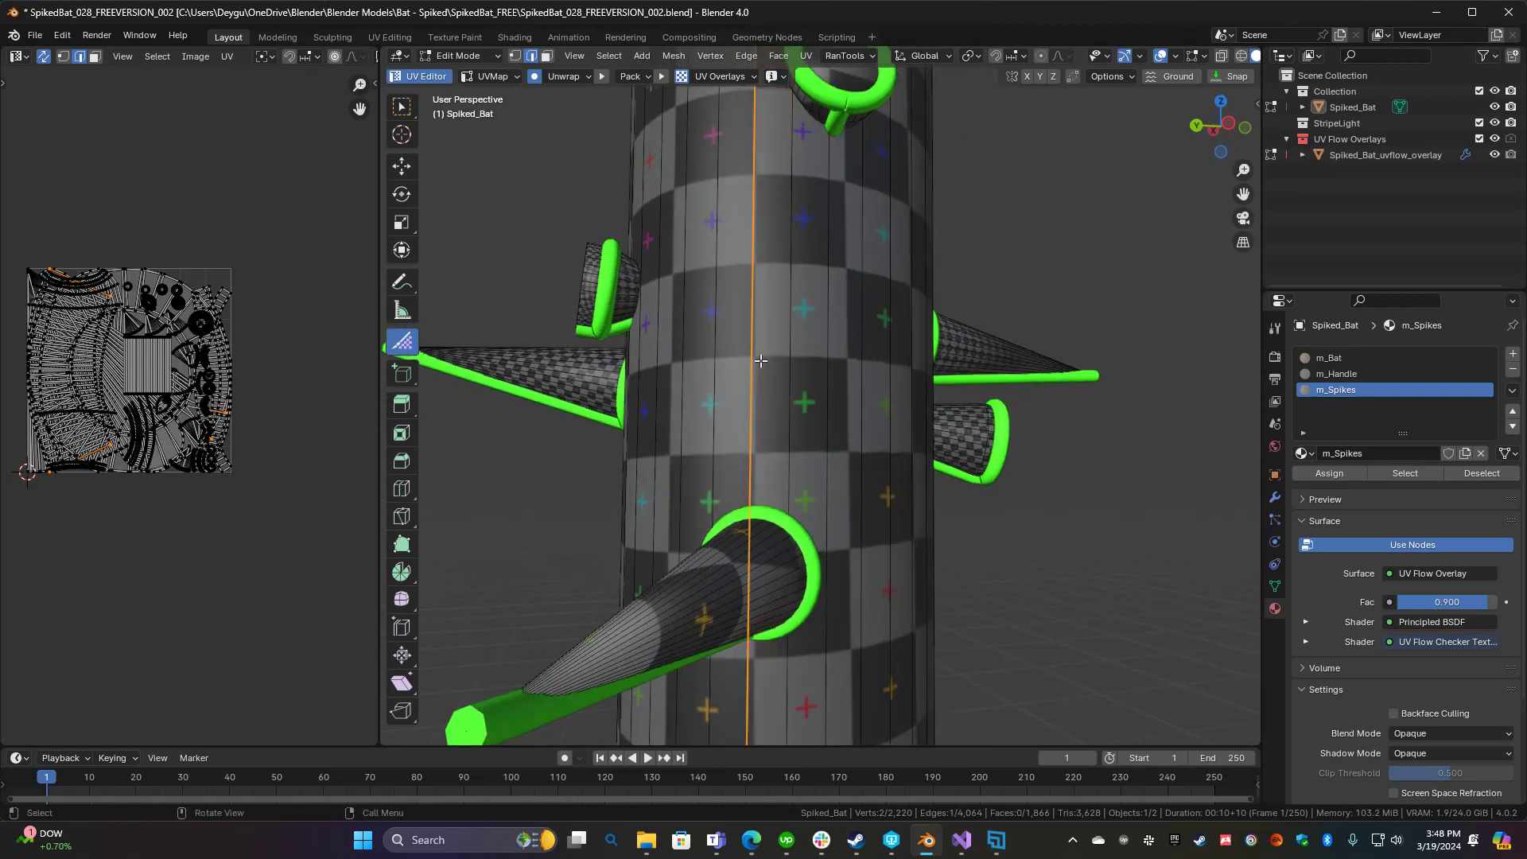
Cut the short stub directly above the neighbouring conical spike around its end cap and clear the selection
{"action": "middle_click_drag", "start_coordinate": [754, 362], "coordinate": [549, 465]}
{"action": "middle_click_drag", "start_coordinate": [916, 387], "coordinate": [797, 345]}
{"action": "middle_click_drag", "start_coordinate": [800, 292], "coordinate": [807, 358]}
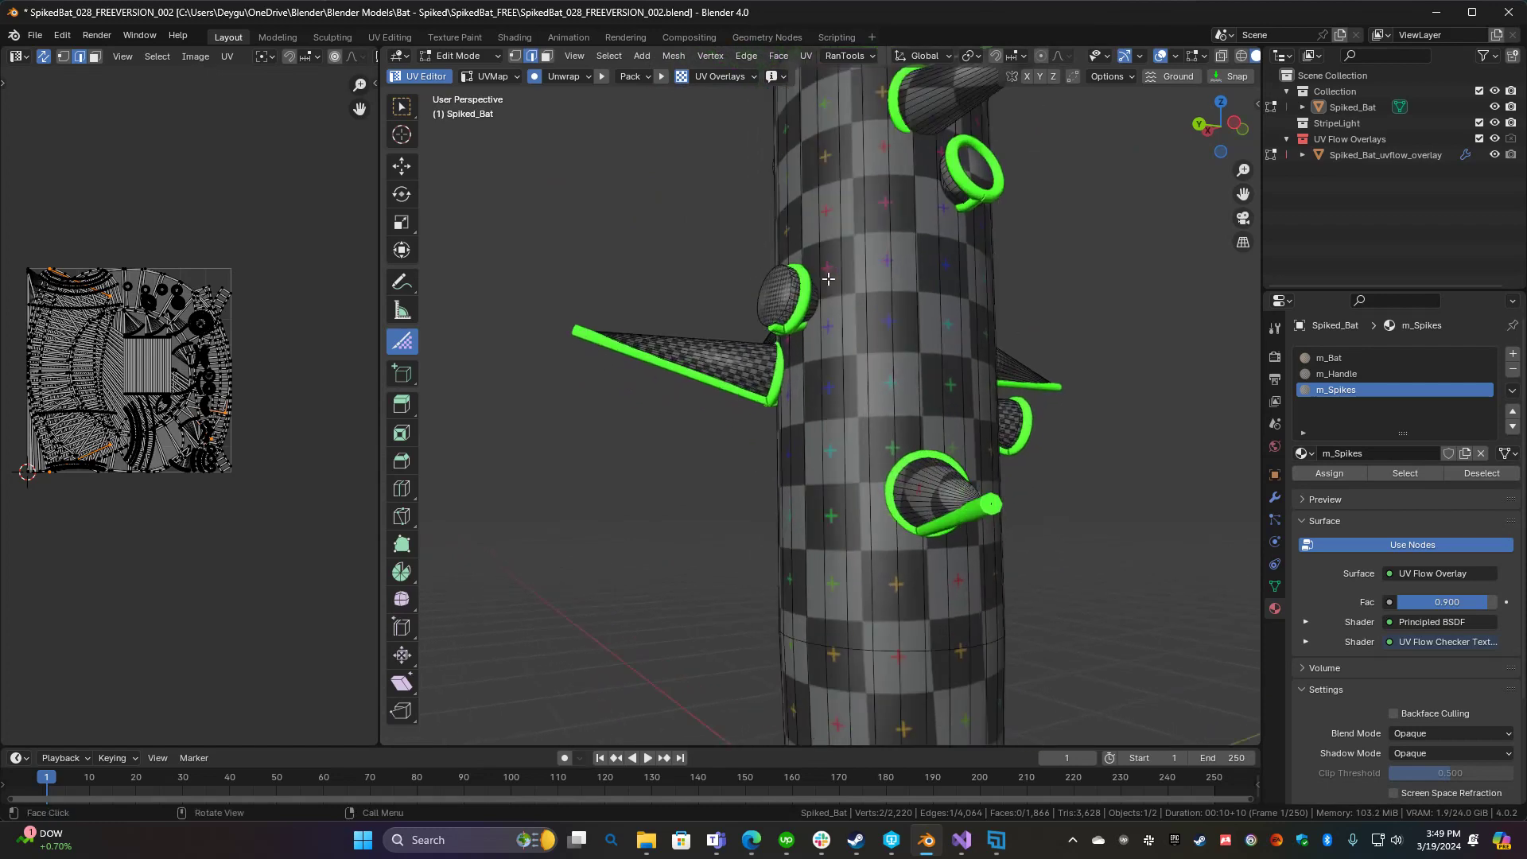
{"action": "scroll", "coordinate": [812, 422], "scroll_direction": "up", "scroll_amount": 8}
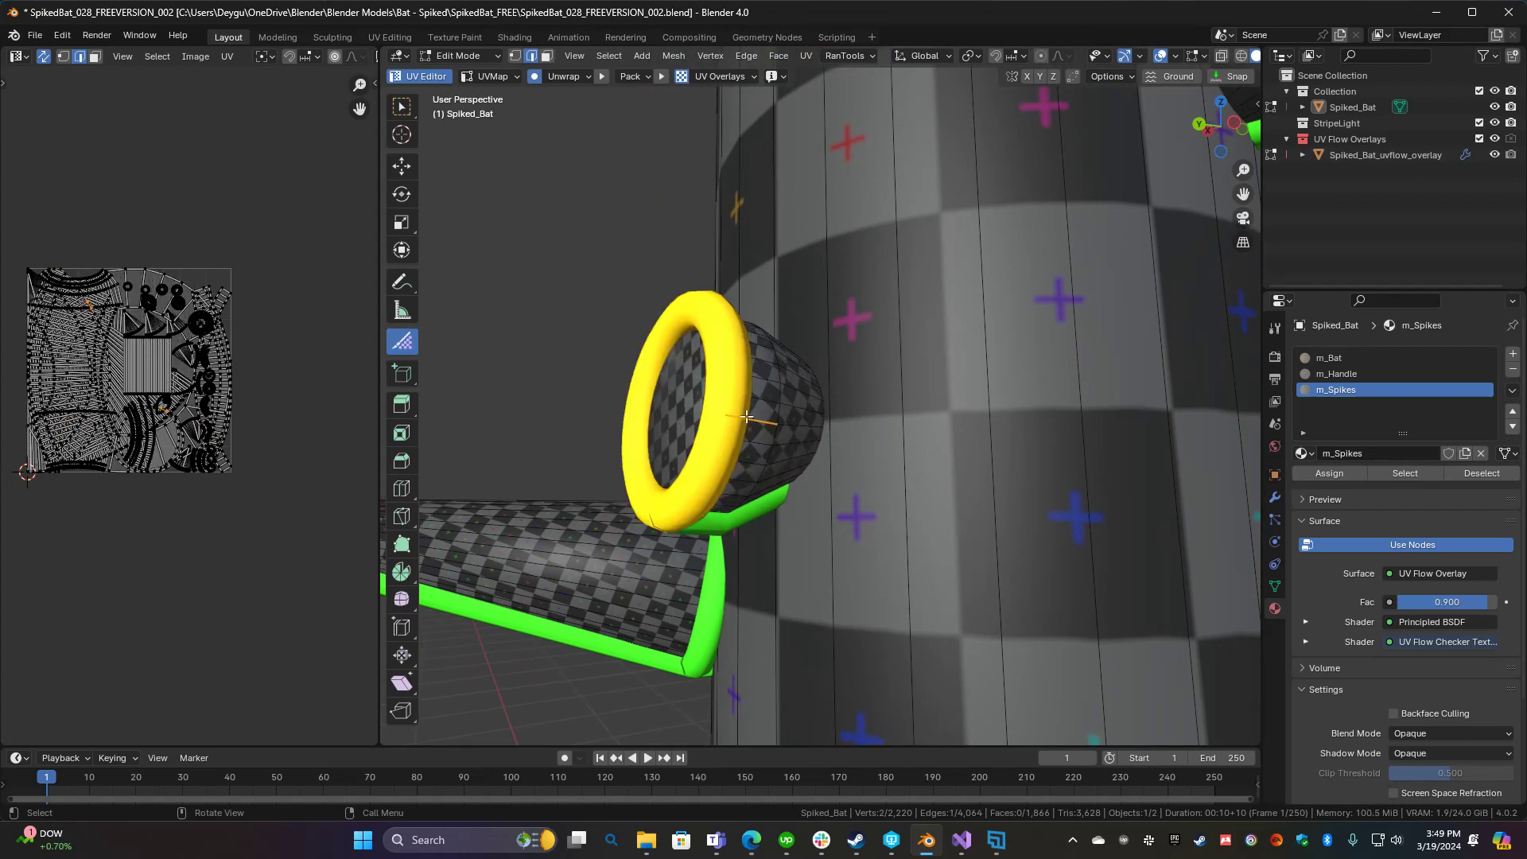
{"action": "middle_click_drag", "start_coordinate": [746, 416], "coordinate": [841, 415]}
{"action": "key", "text": "a"}
{"action": "key", "text": "a"}
{"action": "scroll", "coordinate": [872, 430], "scroll_direction": "down", "scroll_amount": 6}
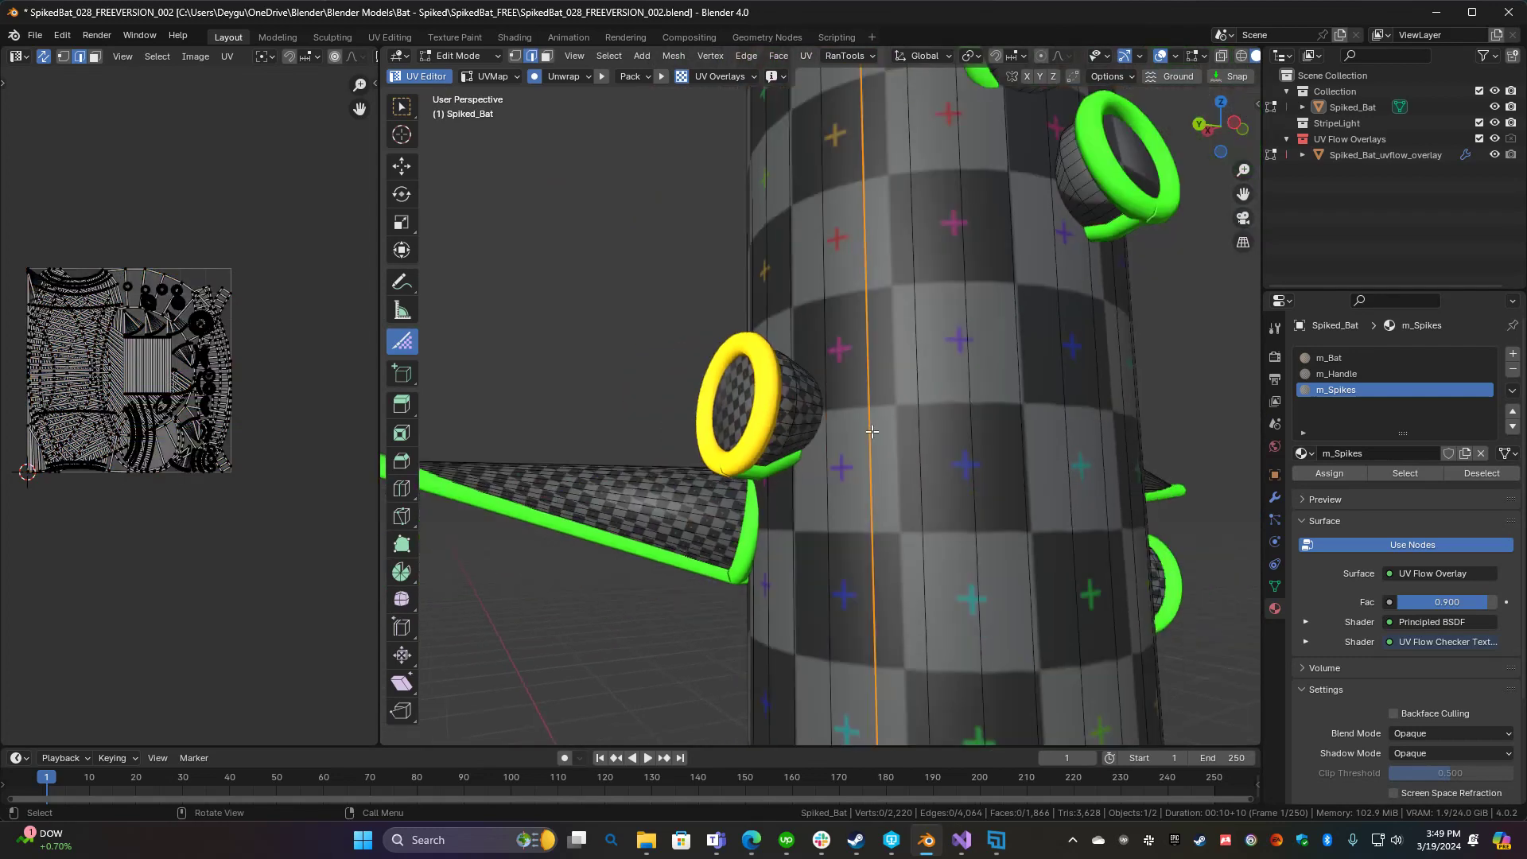
Cut the unseamed short stub beside and slightly below the large conical spike around its end cap and along its side
{"action": "middle_click_drag", "start_coordinate": [972, 331], "coordinate": [666, 366]}
{"action": "scroll", "coordinate": [827, 208], "scroll_direction": "up", "scroll_amount": 6}
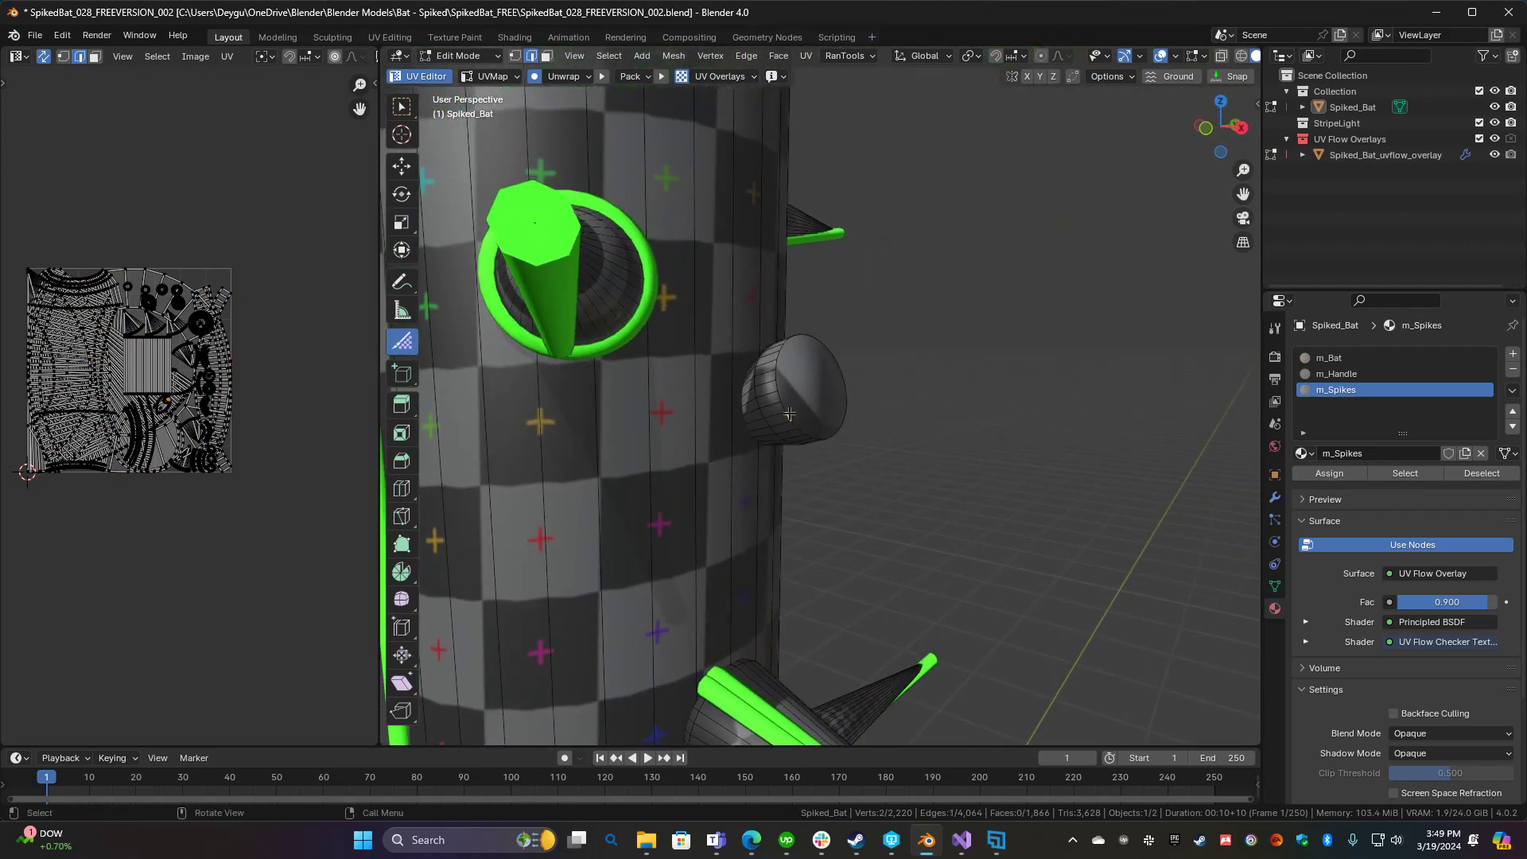
{"action": "middle_click_drag", "start_coordinate": [811, 441], "coordinate": [838, 433]}
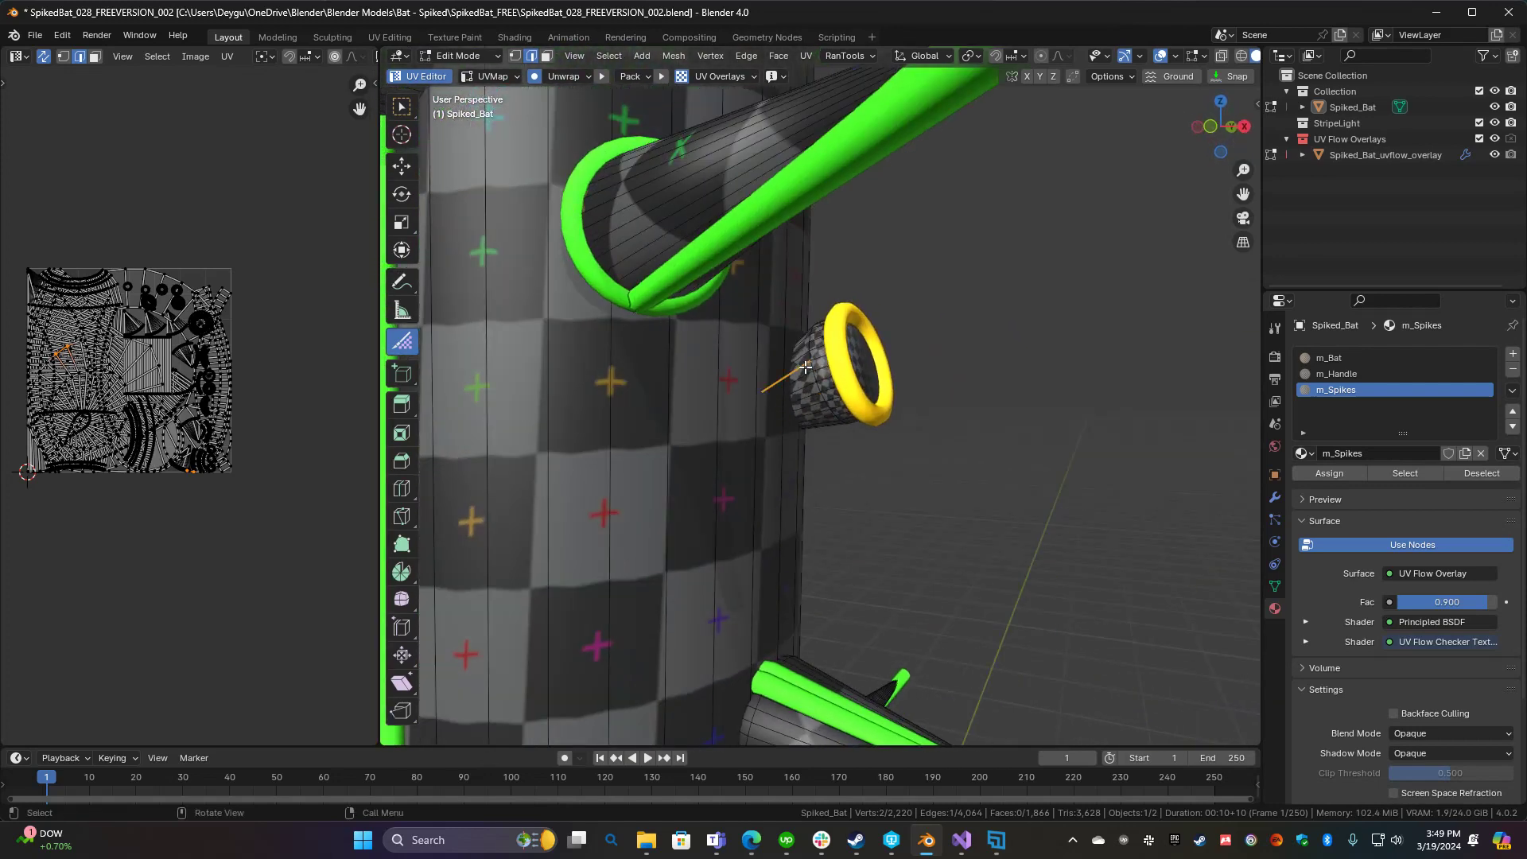
{"action": "middle_click_drag", "start_coordinate": [808, 368], "coordinate": [1076, 358]}
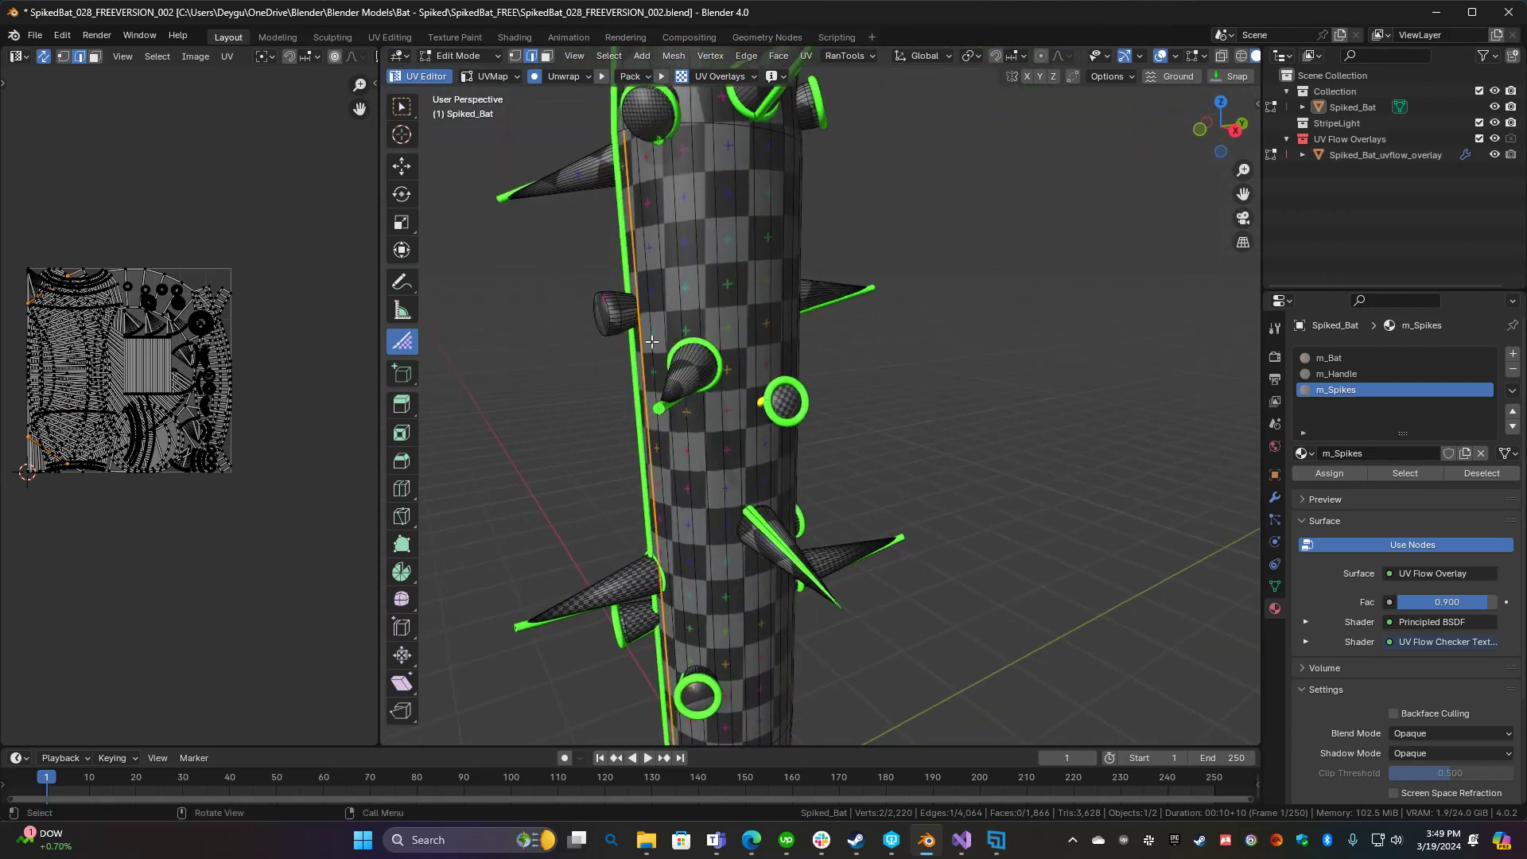
Cut the remaining unseamed short stub on the body's lengthwise seam around its end cap and along its side
{"action": "scroll", "coordinate": [600, 326], "scroll_direction": "up", "scroll_amount": 6}
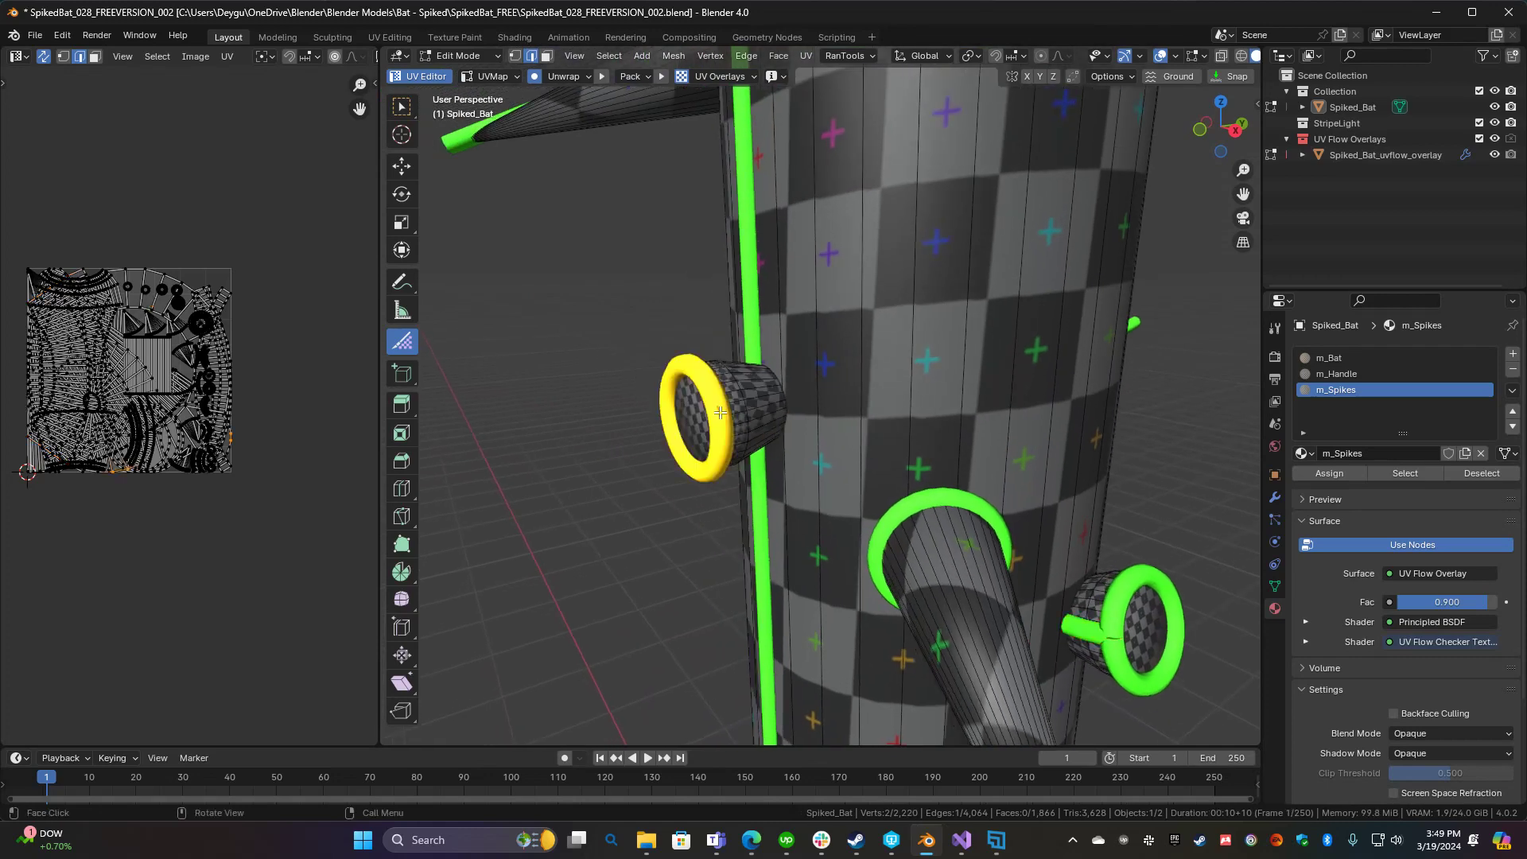
{"action": "scroll", "coordinate": [719, 412], "scroll_direction": "down", "scroll_amount": 2}
{"action": "middle_click_drag", "start_coordinate": [720, 412], "coordinate": [960, 417]}
{"action": "key", "text": "ctrl+z"}
{"action": "key", "text": "ctrl+z"}
{"action": "scroll", "coordinate": [946, 433], "scroll_direction": "up", "scroll_amount": 4}
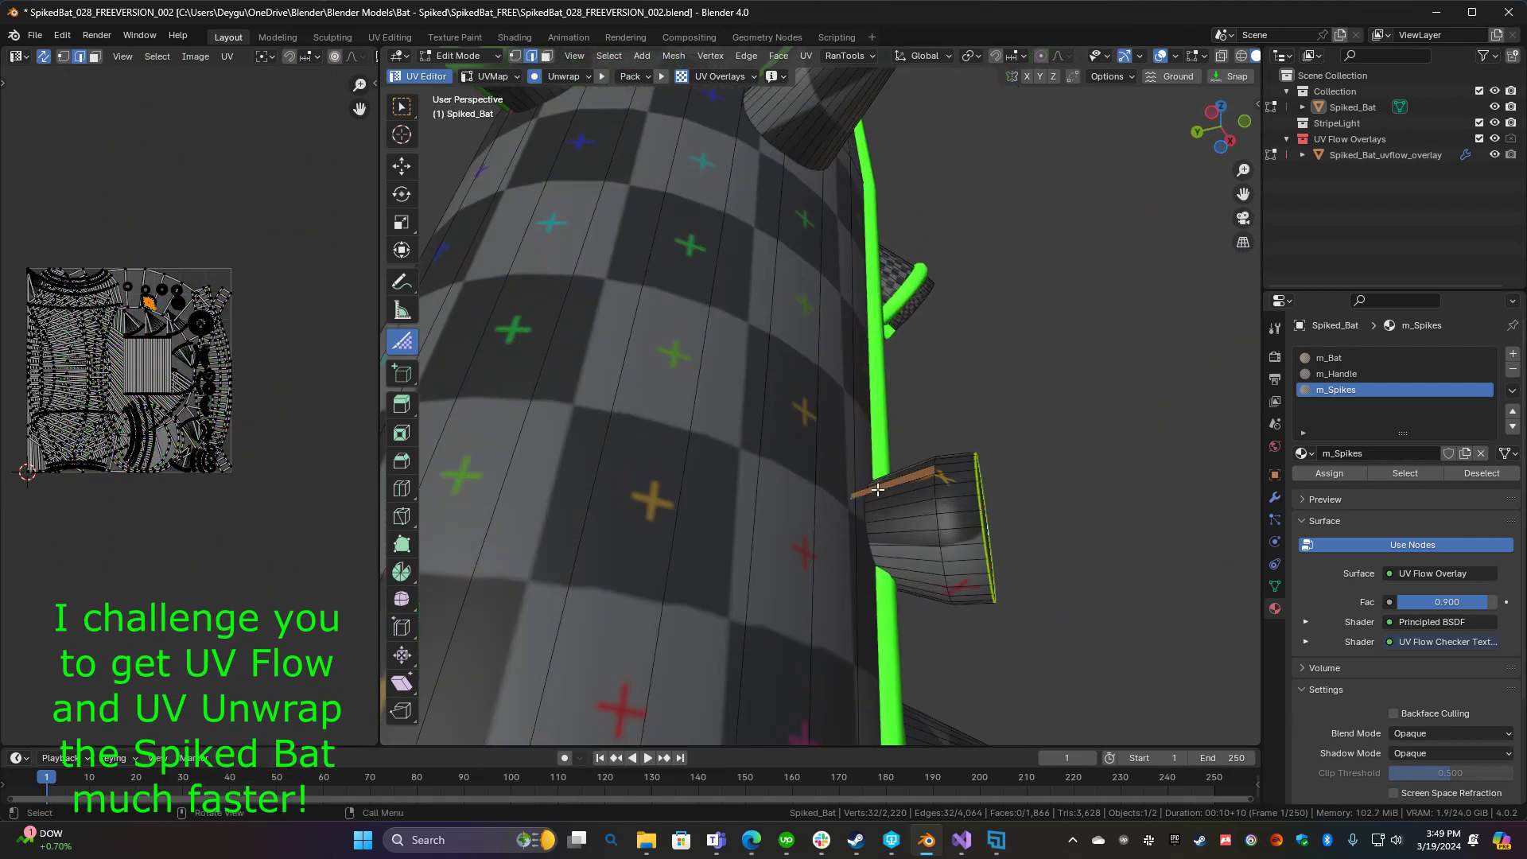
{"action": "key", "text": "3"}
{"action": "left_click", "coordinate": [899, 503]}
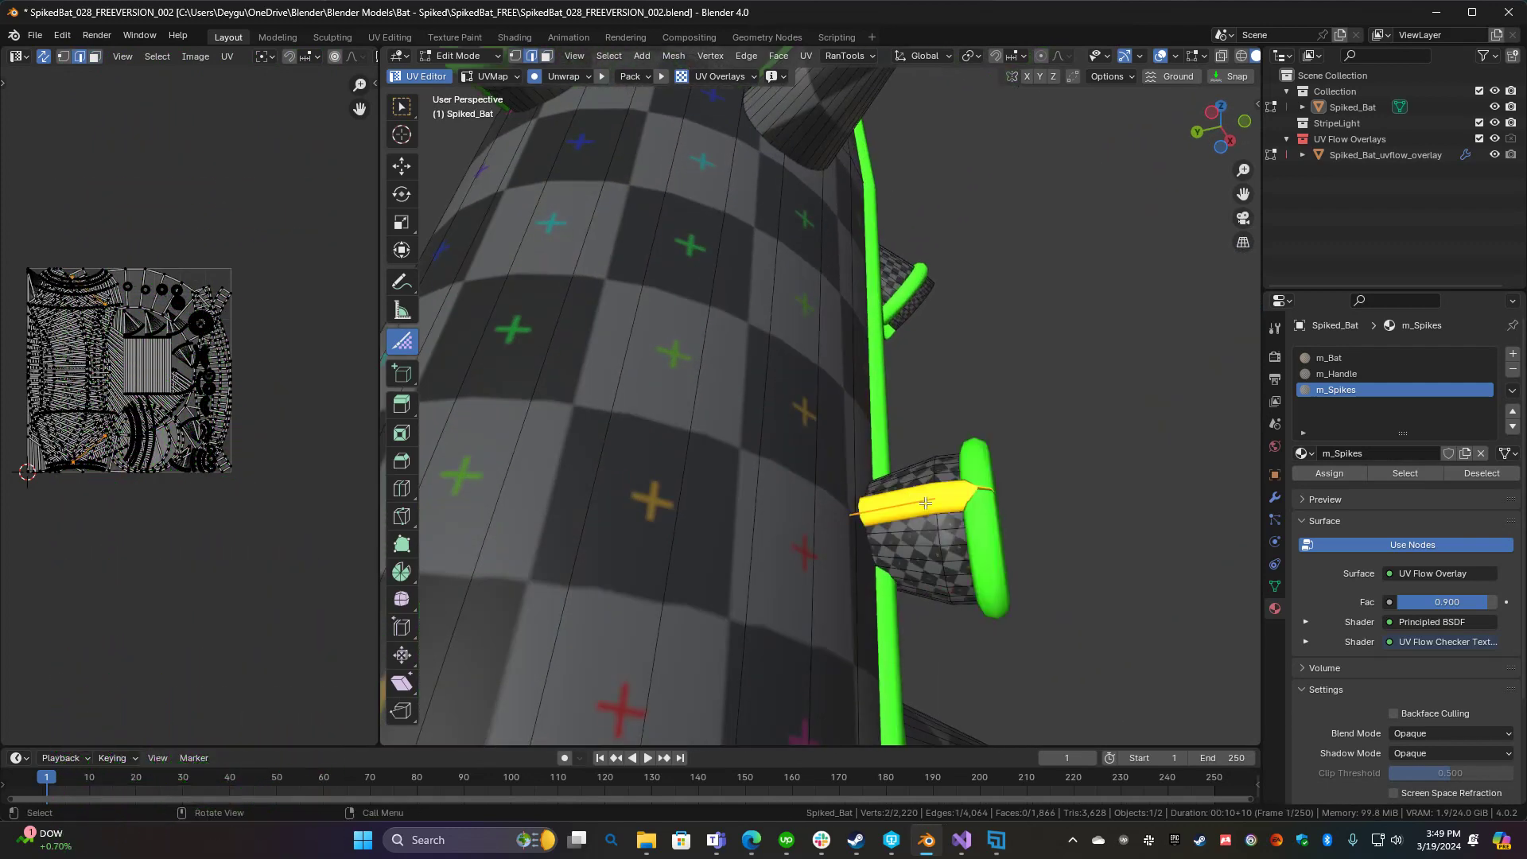
Select the entire bat mesh and unwrap it with UV Flow Unwrap
{"action": "middle_click_drag", "start_coordinate": [925, 503], "coordinate": [789, 557]}
{"action": "scroll", "coordinate": [843, 382], "scroll_direction": "down", "scroll_amount": 4}
{"action": "middle_click_drag", "start_coordinate": [858, 215], "coordinate": [1004, 498], "text": "shift"}
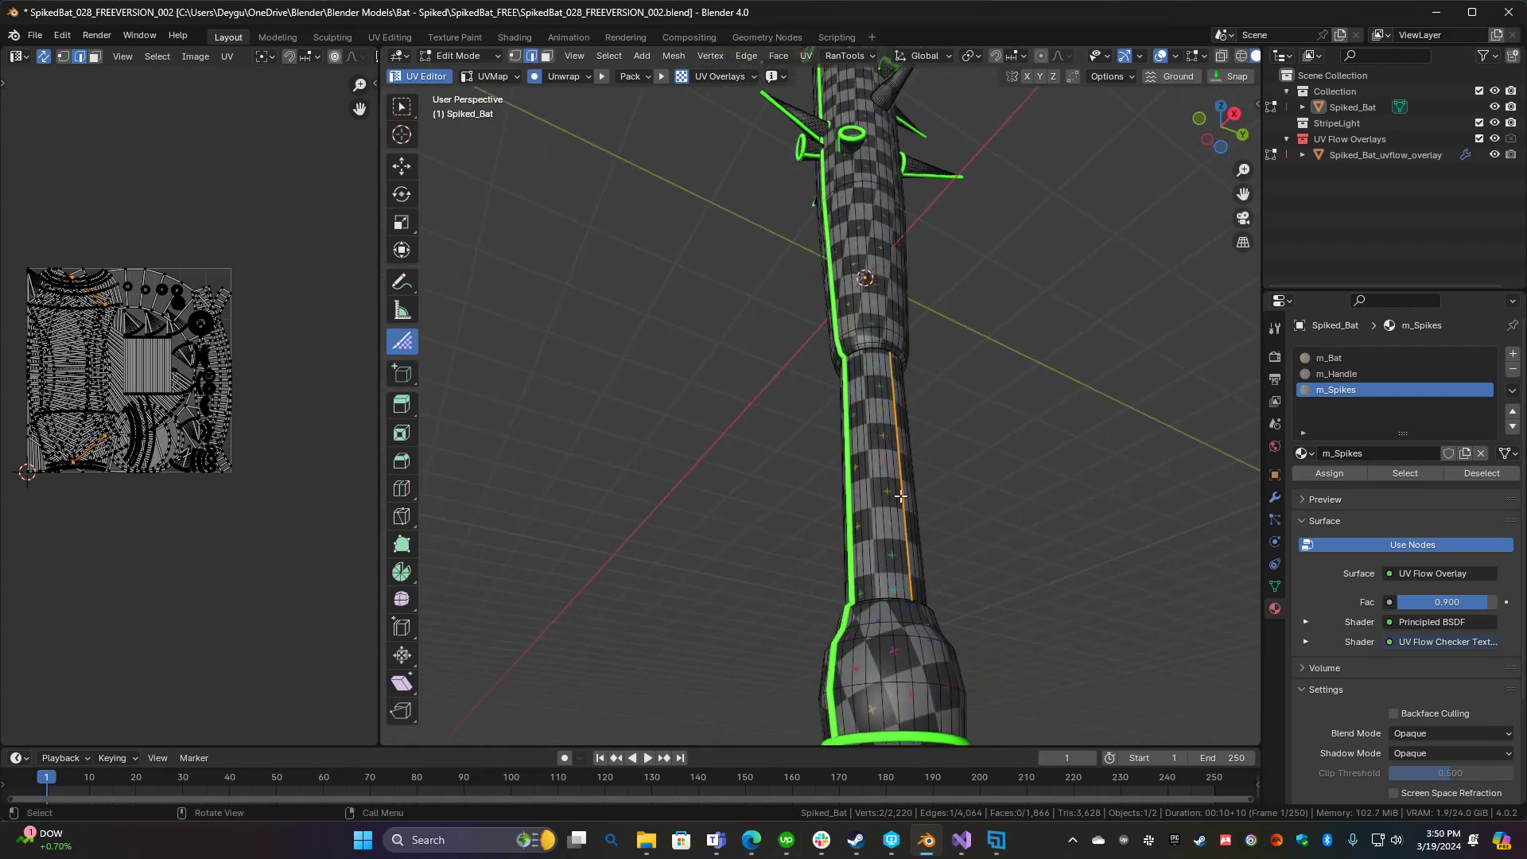
{"action": "middle_click_drag", "start_coordinate": [936, 596], "coordinate": [885, 469]}
{"action": "scroll", "coordinate": [855, 468], "scroll_direction": "up", "scroll_amount": 4}
{"action": "scroll", "coordinate": [911, 405], "scroll_direction": "down", "scroll_amount": 4}
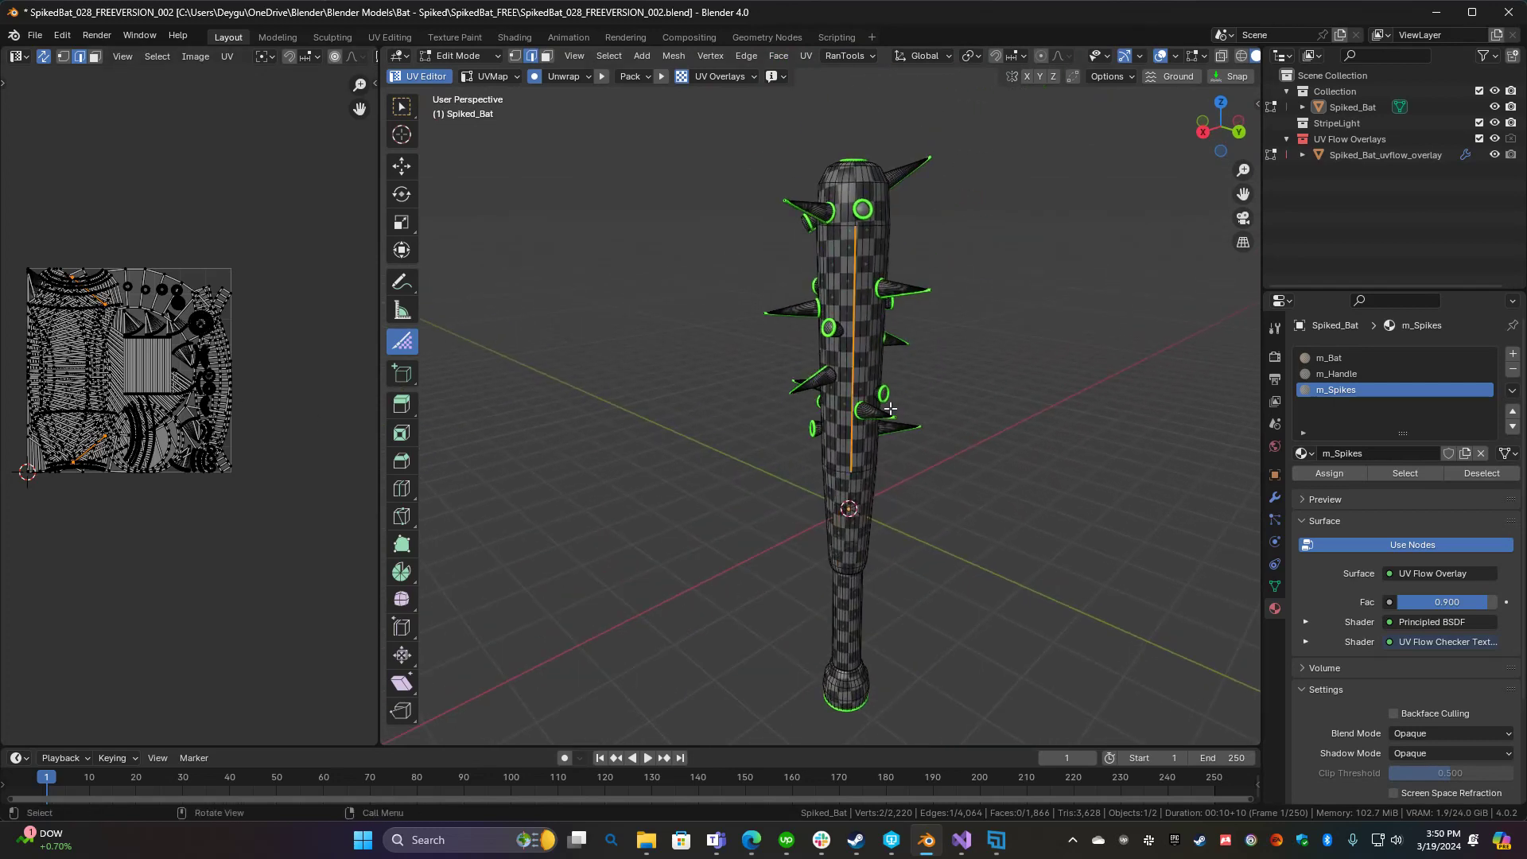
{"action": "key", "text": "a"}
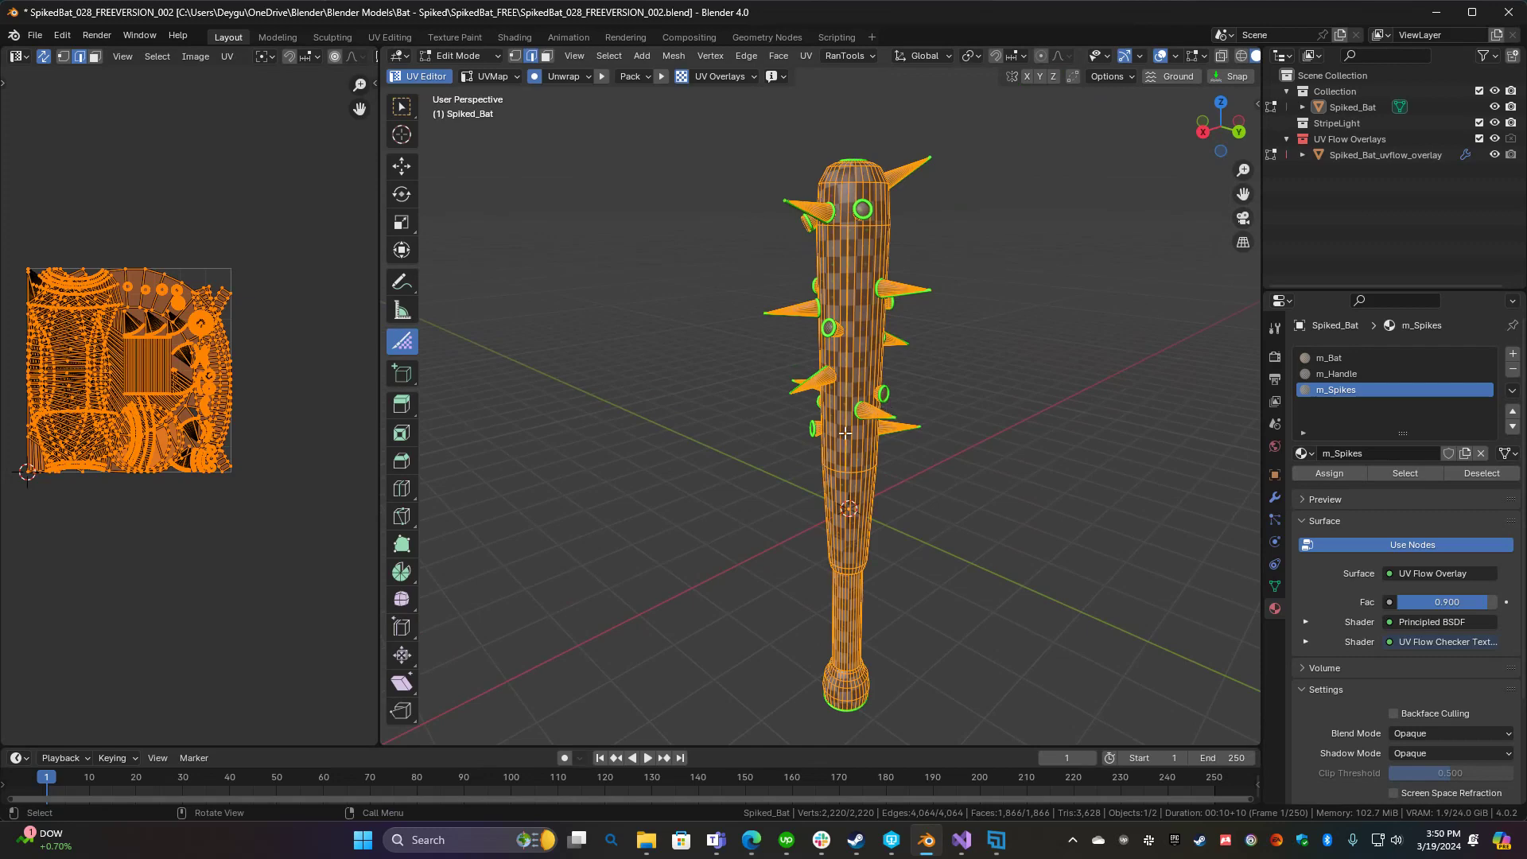
{"action": "key", "text": "u"}
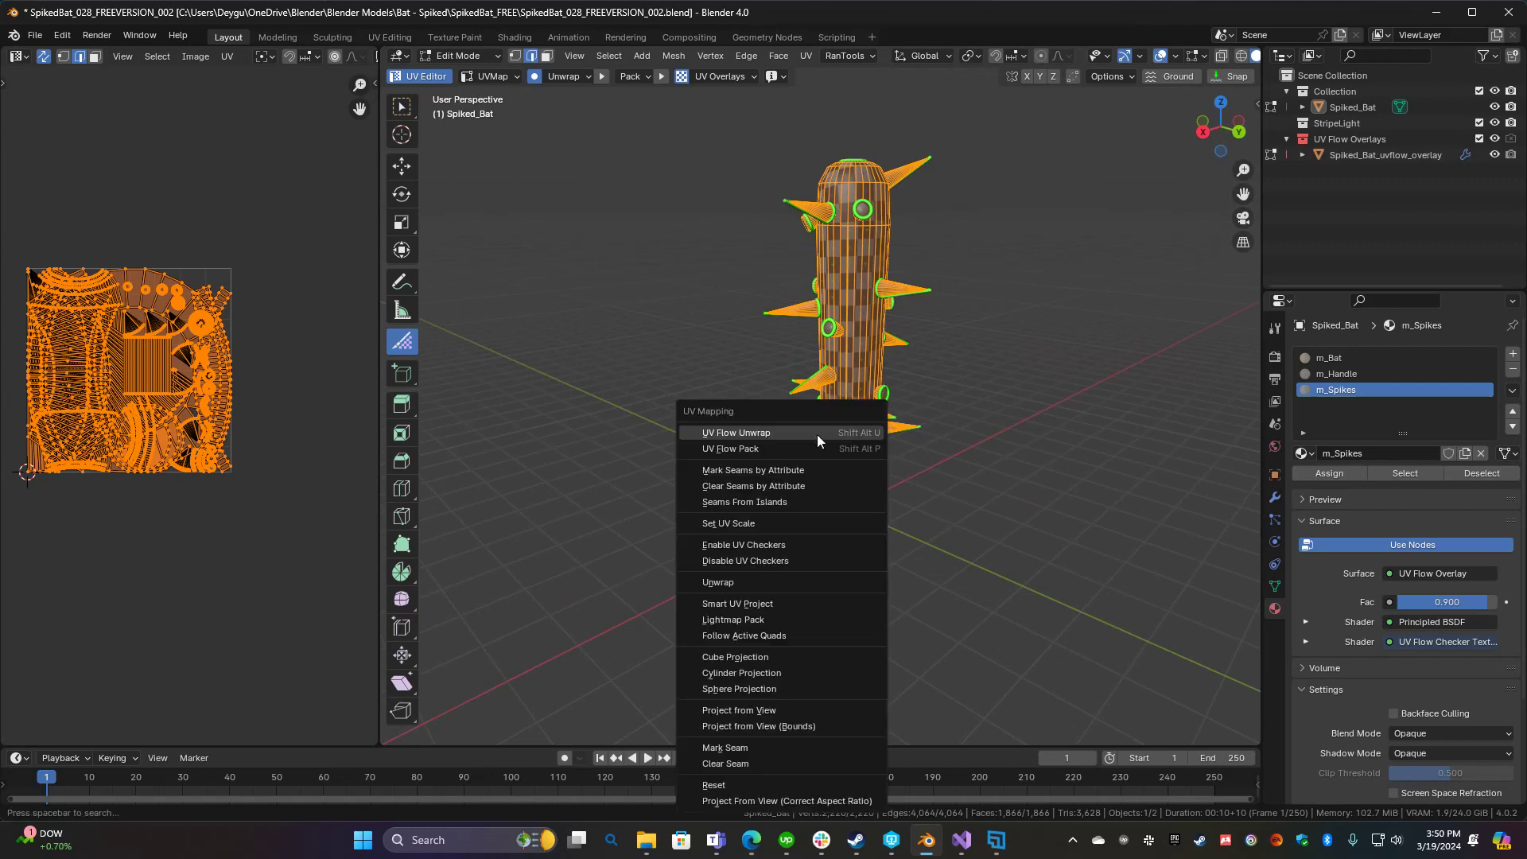
{"action": "left_click", "coordinate": [742, 431]}
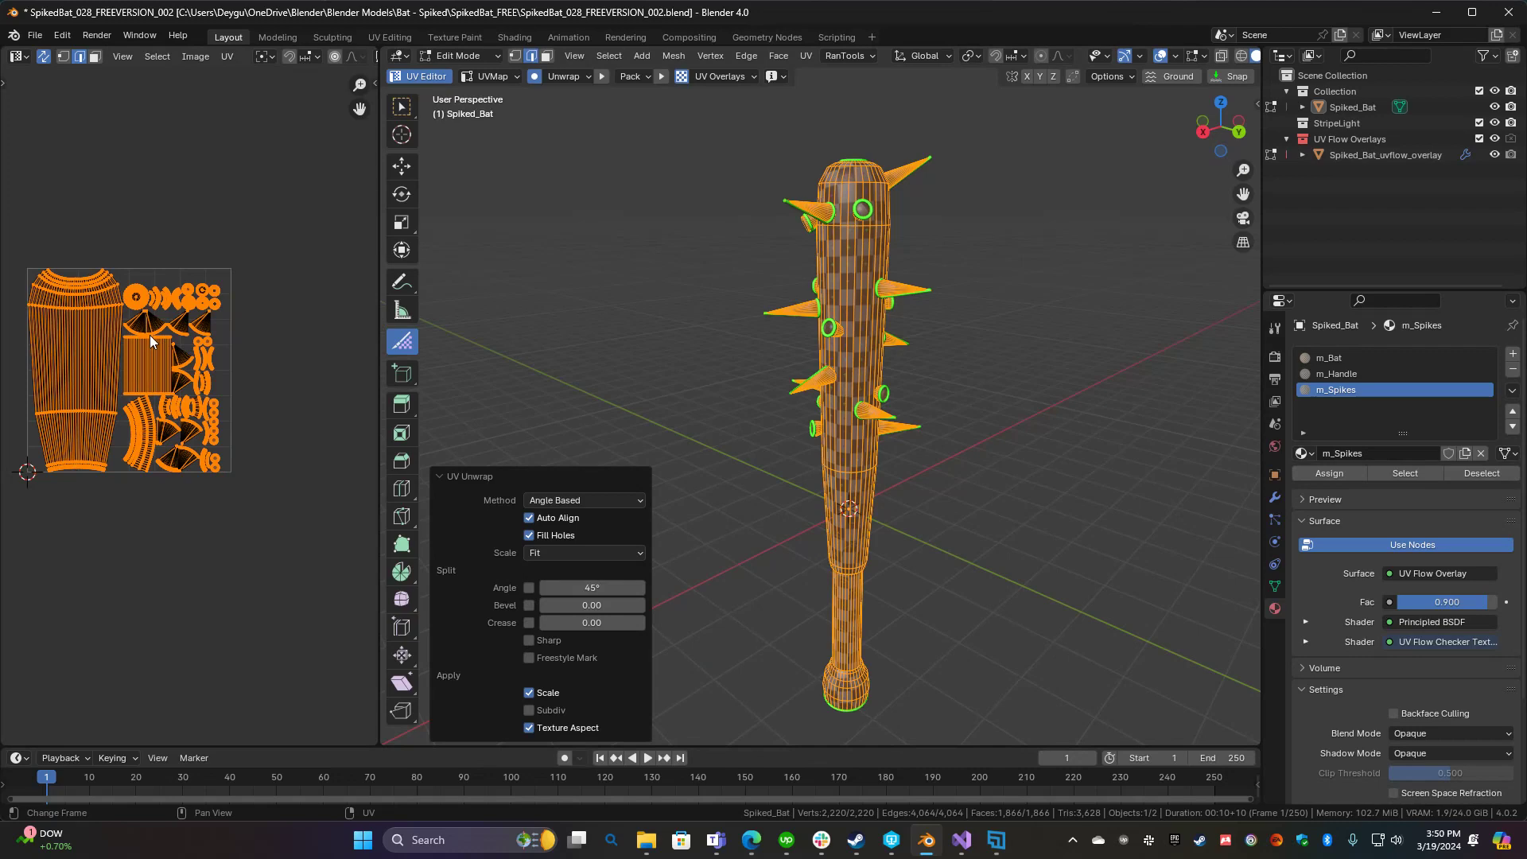
Examine the unwrapped UV islands and the checker pattern around the bat
{"action": "scroll", "coordinate": [153, 343], "scroll_direction": "up", "scroll_amount": 3}
{"action": "middle_click_drag", "start_coordinate": [159, 358], "coordinate": [282, 356]}
{"action": "scroll", "coordinate": [285, 327], "scroll_direction": "down", "scroll_amount": 1}
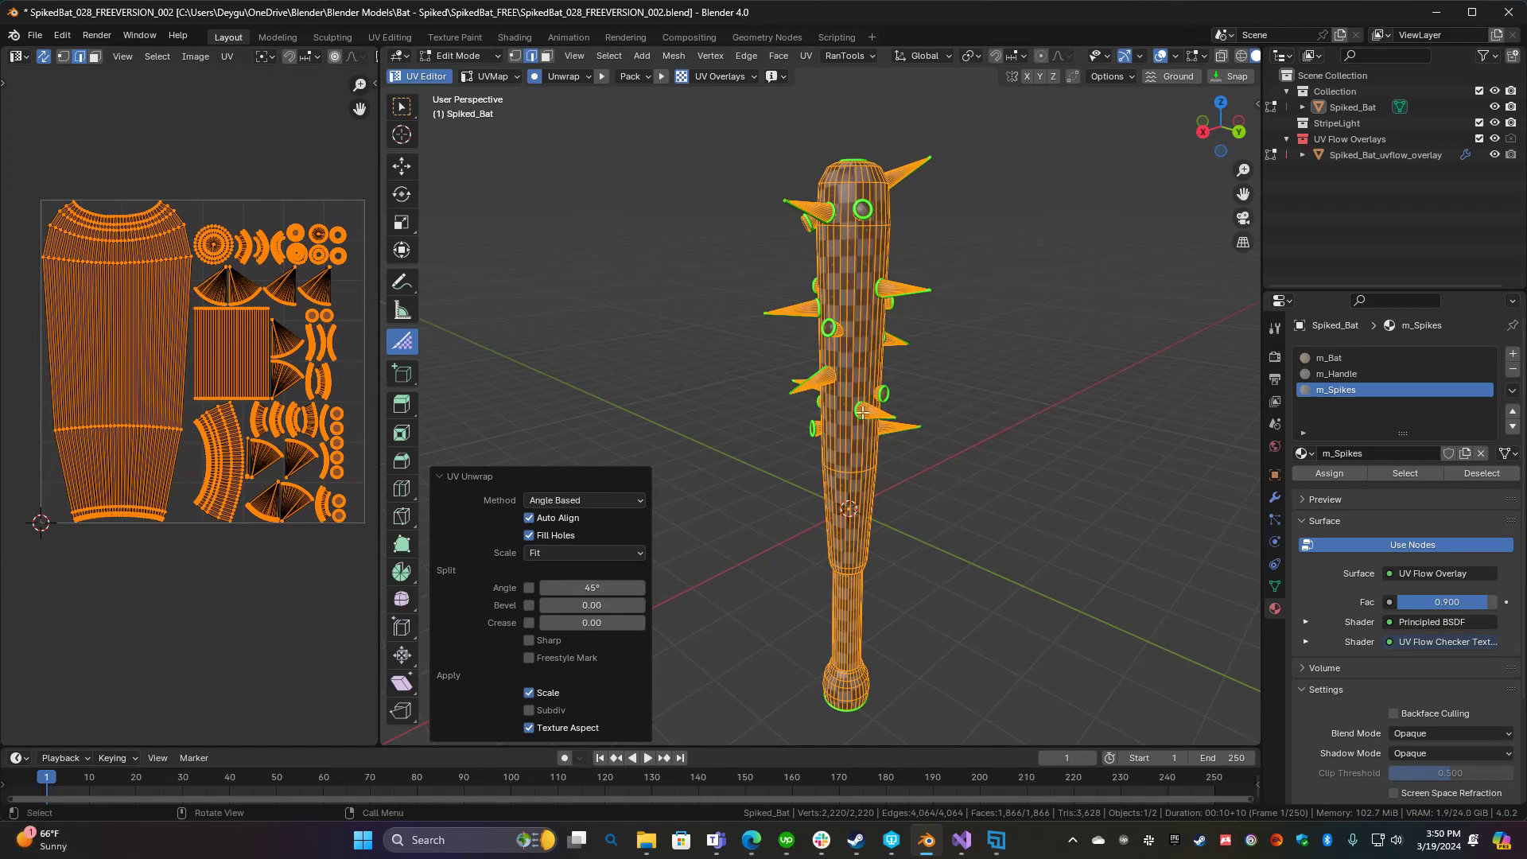
{"action": "middle_click_drag", "start_coordinate": [862, 412], "coordinate": [1055, 376]}
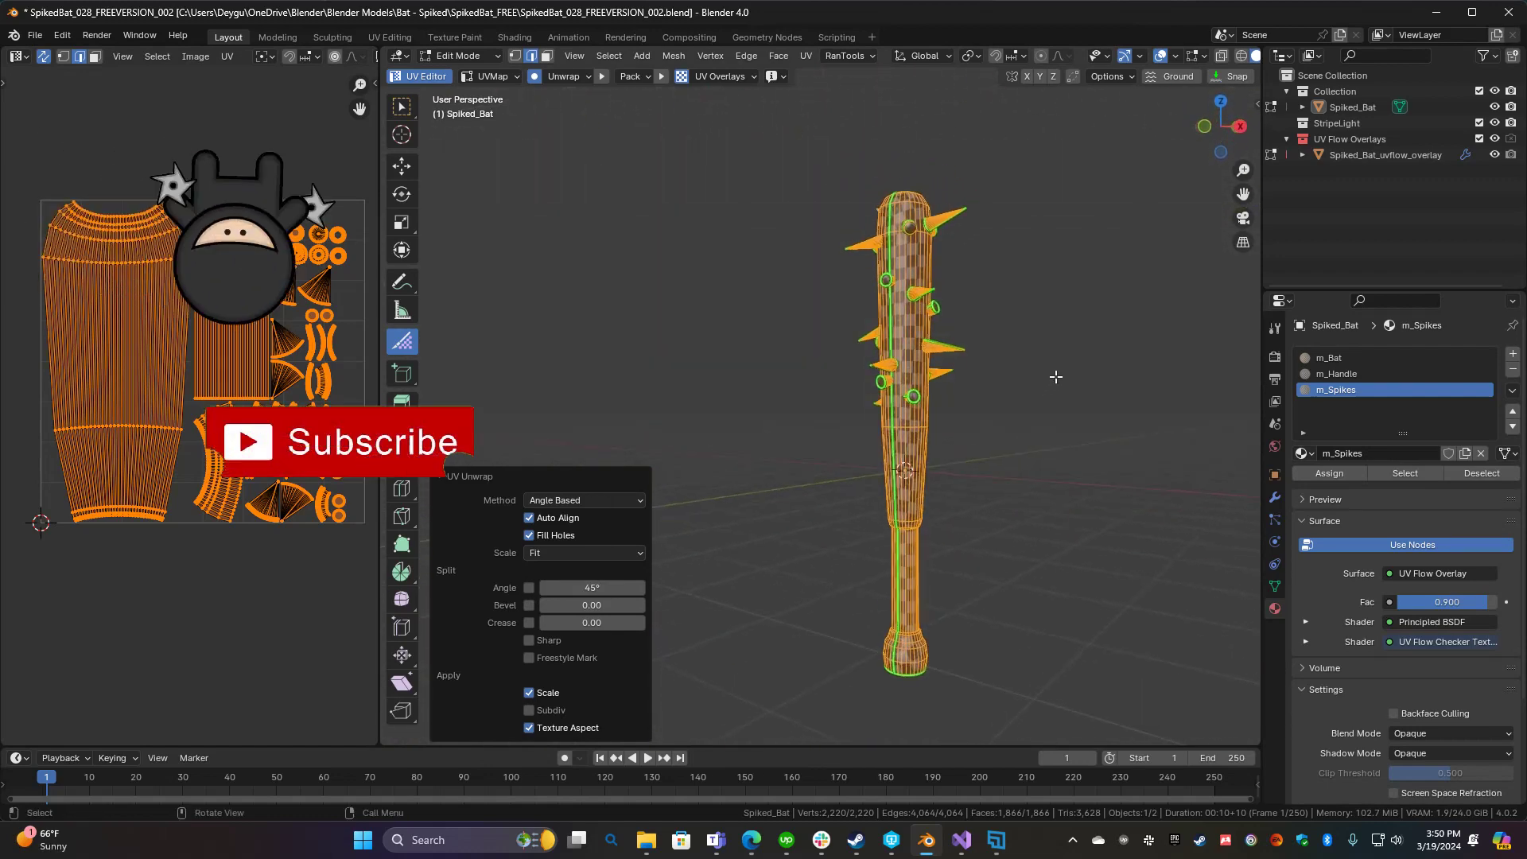